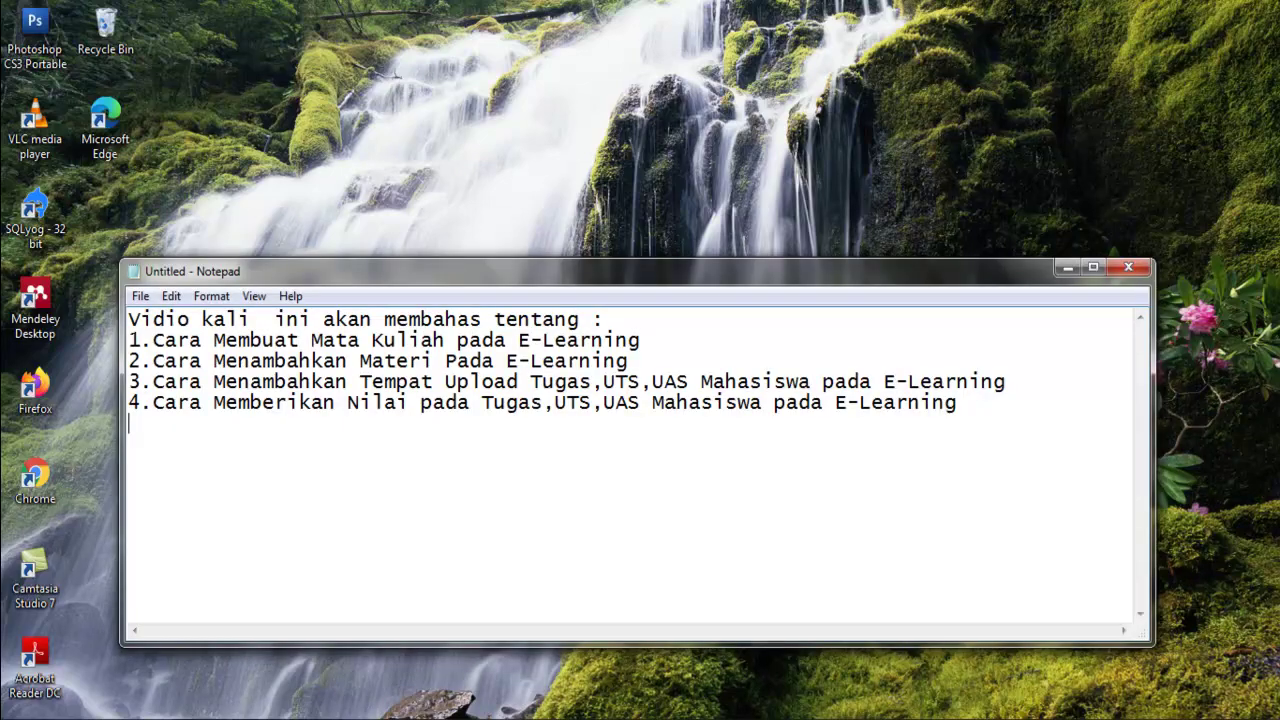
Highlight the first four agenda points in the Notepad notes one after another.
key("shift+Right")
key("shift+Right")
key("shift+Right")
key("shift+Right")
key("shift+Right")
key("shift+Right")
key("shift+Right")
key("shift+Right")
key("shift+Right")
key("shift+Right")
key("shift+Right")
key("shift+Right")
key("shift+Right")
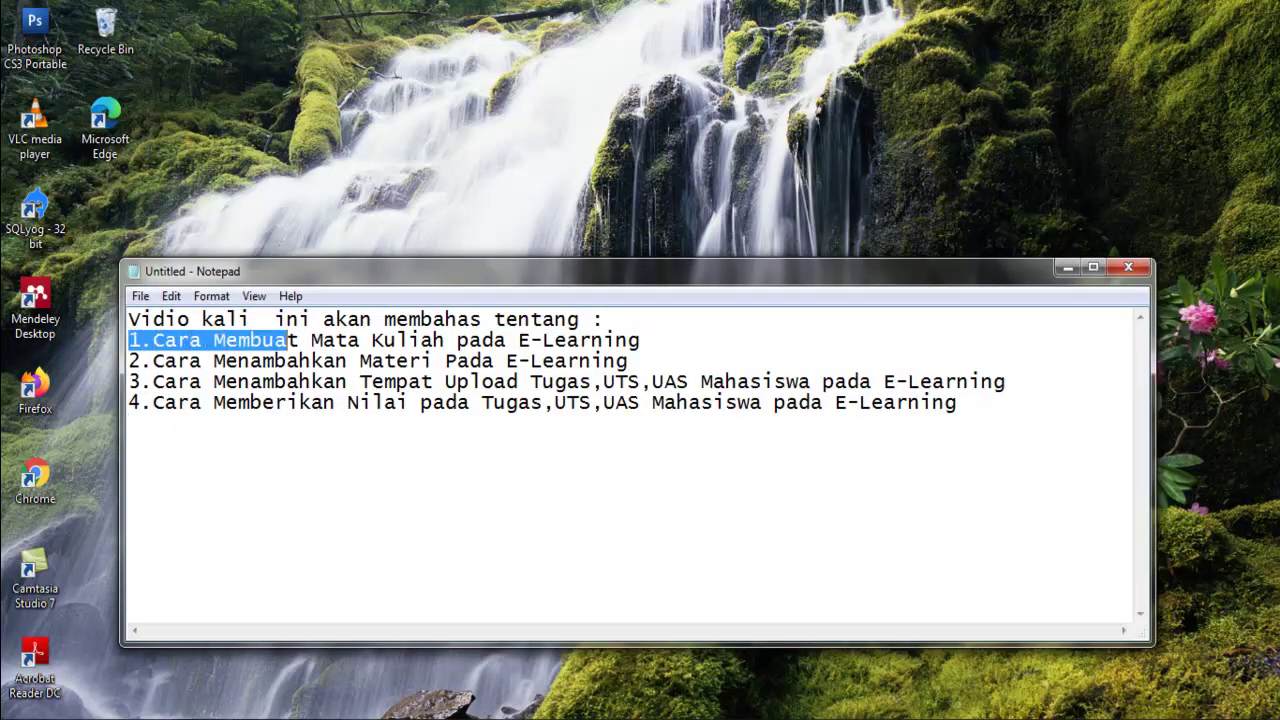
key("shift+Right")
key("shift+Right")
key("shift+Right")
key("shift+Right")
key("shift+Right")
key("shift+Right")
key("shift+Right")
key("shift+Right")
key("shift+Right")
key("shift+Right")
key("shift+Right")
key("shift+Right")
key("shift+Right")
key("shift+Right")
key("shift+Right")
key("shift+Right")
key("shift+Right")
key("shift+Right")
key("shift+Right")
key("shift+Right")
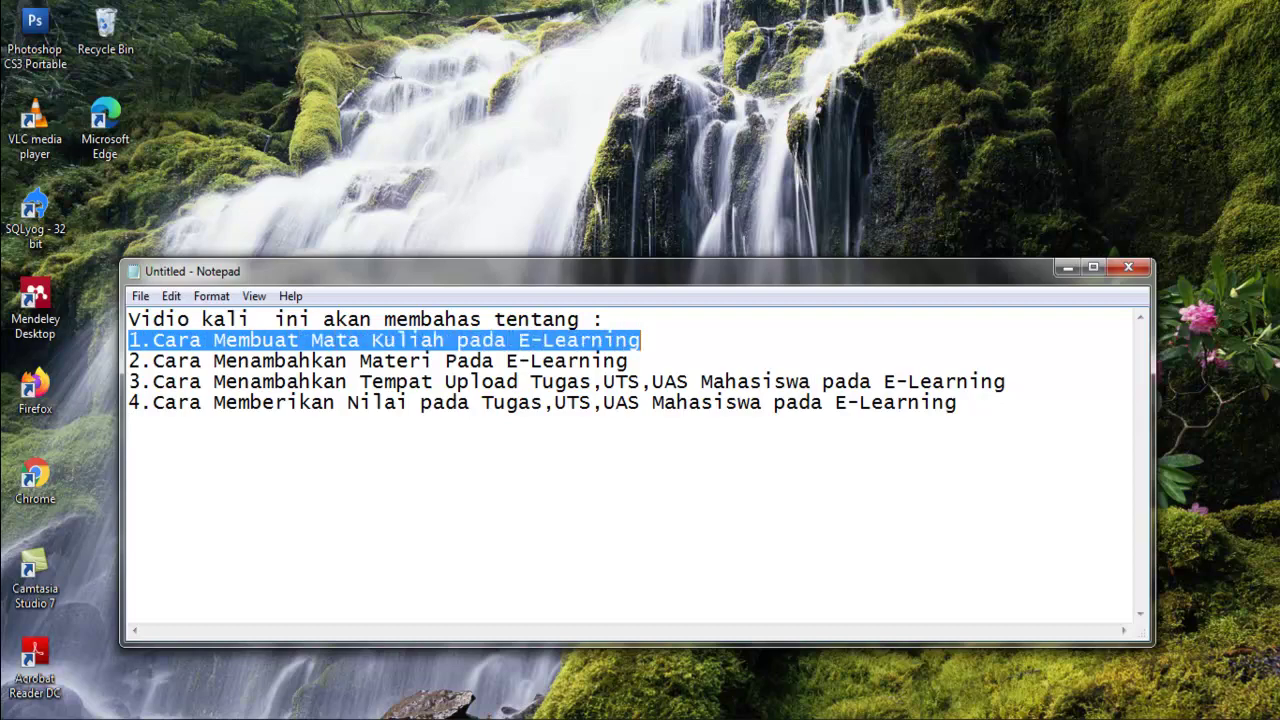
key("Right")
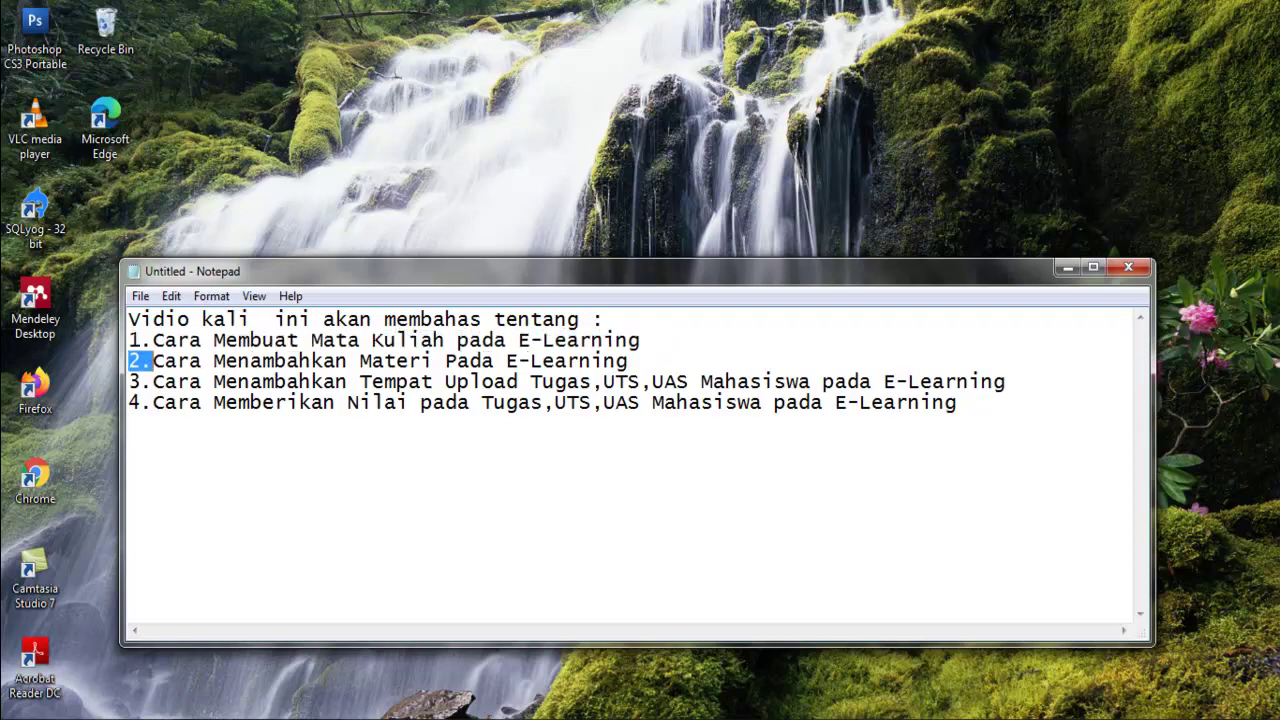
key("shift+Right")
key("shift+Right")
key("shift+Right")
key("shift+Right")
key("shift+Right")
key("shift+Right")
key("shift+Right")
key("shift+Right")
key("shift+Right")
key("shift+Right")
key("shift+Right")
key("shift+Right")
key("shift+Right")
key("shift+Right")
key("shift+Right")
key("shift+Right")
key("shift+Right")
key("shift+Right")
key("shift+Right")
key("shift+Right")
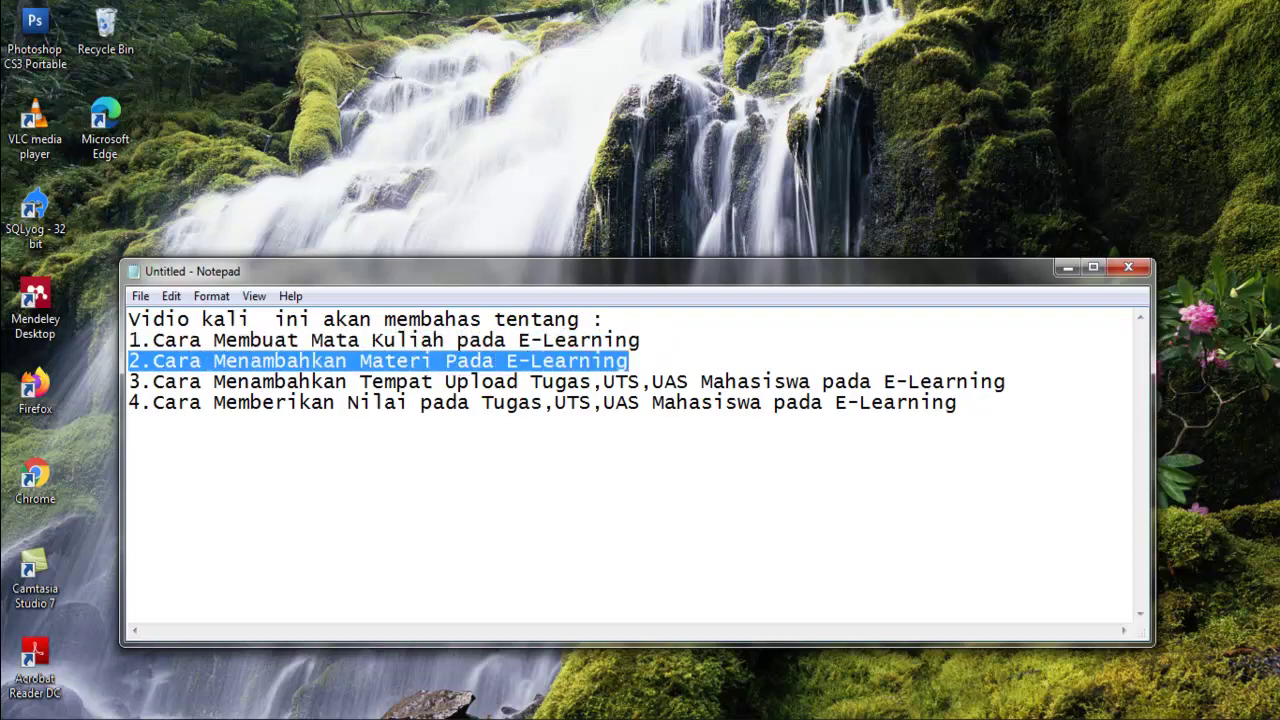
key("Right")
key("shift+Right")
key("shift+Right")
key("shift+Right")
key("shift+Right")
key("shift+Right")
key("shift+Right")
key("shift+Right")
key("shift+Right")
key("shift+Right")
key("shift+Right")
key("shift+Right")
key("shift+Right")
key("shift+Right")
key("shift+Right")
key("shift+Right")
key("shift+Right")
key("shift+Right")
key("shift+Right")
key("shift+Right")
key("shift+Right")
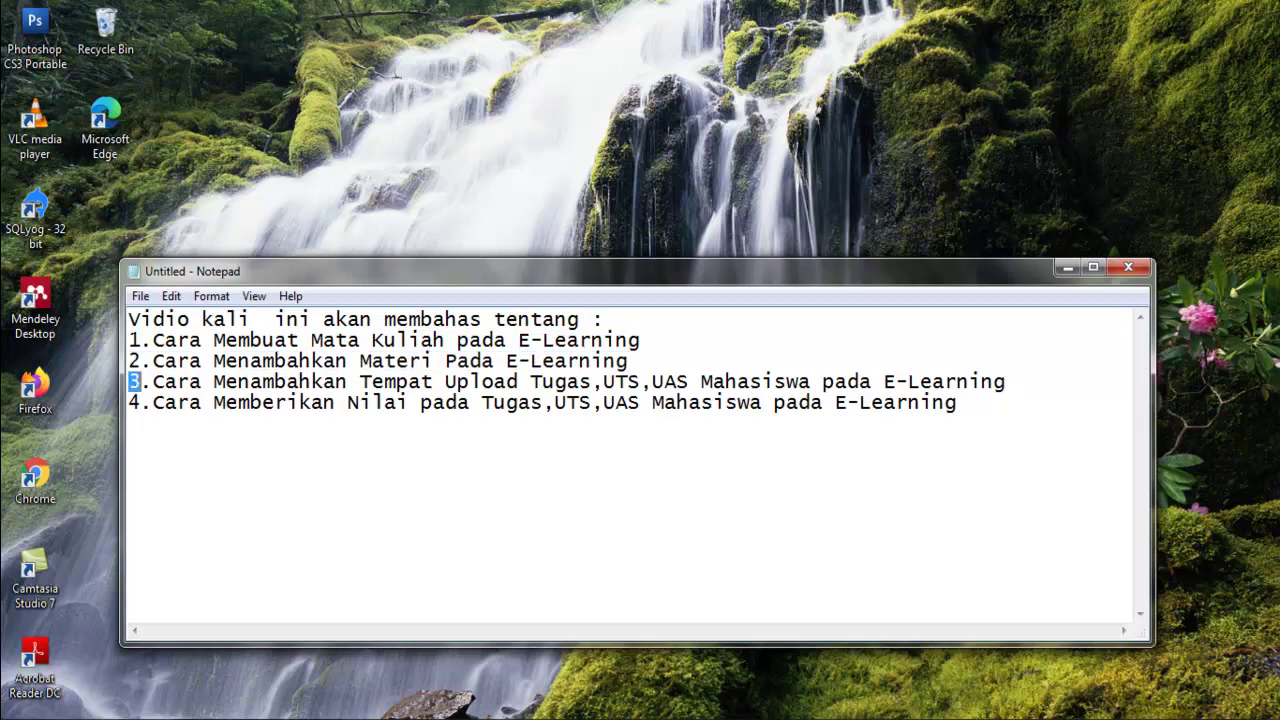
key("shift+Right")
key("shift+Right")
key("shift+Right")
key("shift+Right")
key("shift+Right")
key("shift+Right")
key("shift+Right")
key("shift+Right")
key("shift+Right")
key("shift+Right")
key("shift+Right")
key("shift+Right")
key("shift+Right")
key("shift+Right")
key("shift+Right")
key("shift+Right")
key("shift+Right")
key("shift+Right")
key("shift+Right")
key("shift+Right")
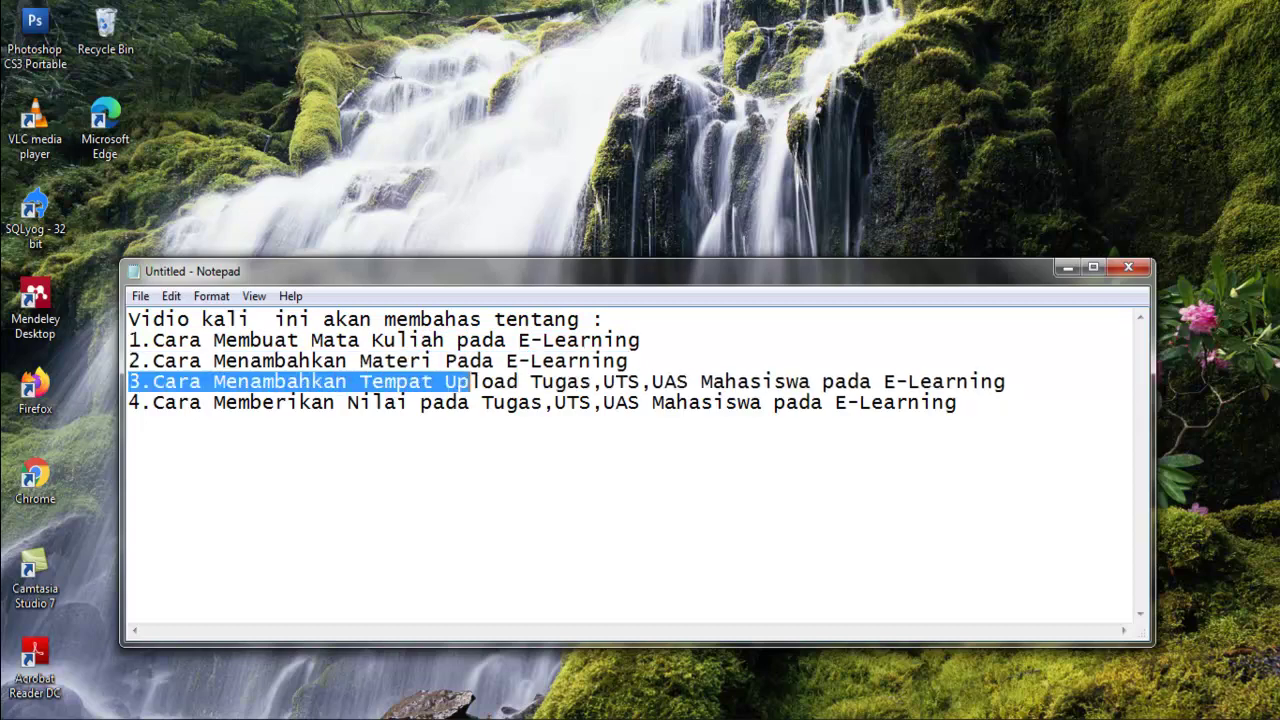
key("shift+Right")
key("shift+Right")
key("shift+Right")
key("shift+Right")
key("shift+Right")
key("shift+Right")
key("shift+Right")
key("shift+Right")
key("shift+Right")
key("shift+Right")
key("shift+Right")
key("shift+Right")
key("shift+Right")
key("shift+Right")
key("shift+Right")
key("shift+Right")
key("shift+Right")
key("shift+Right")
key("shift+Right")
key("shift+Right")
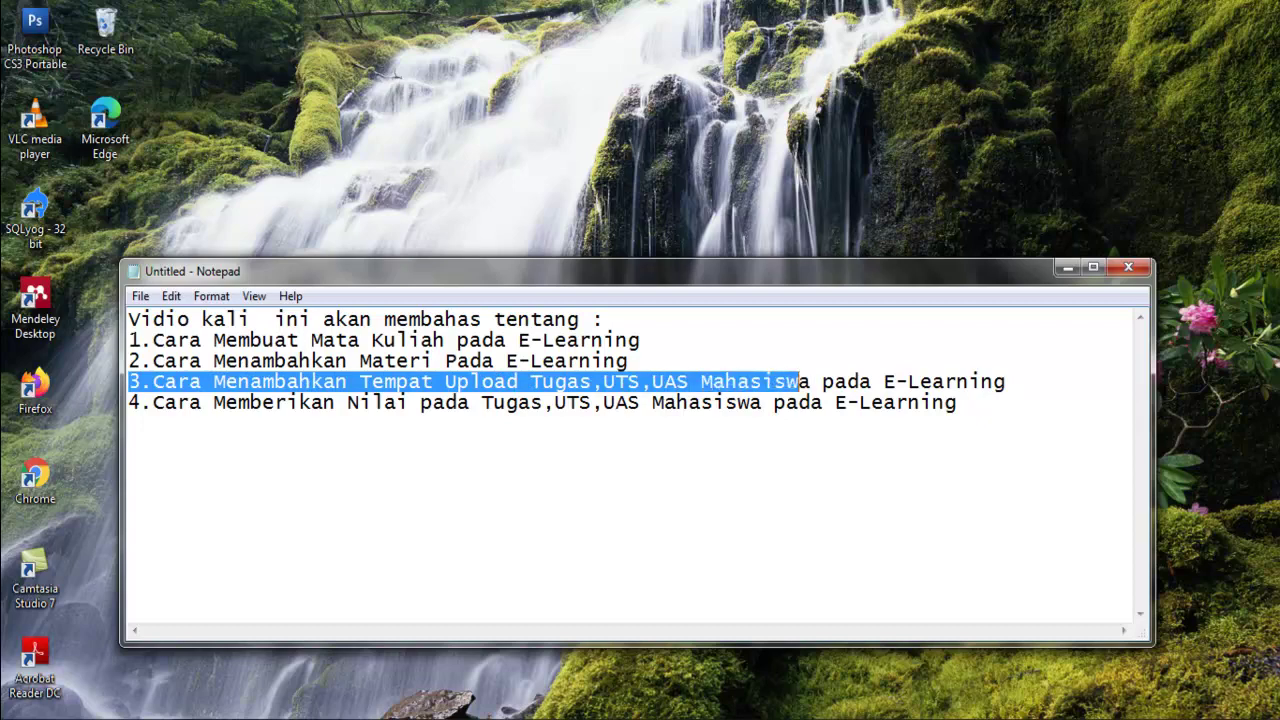
key("shift+Right")
key("shift+Right")
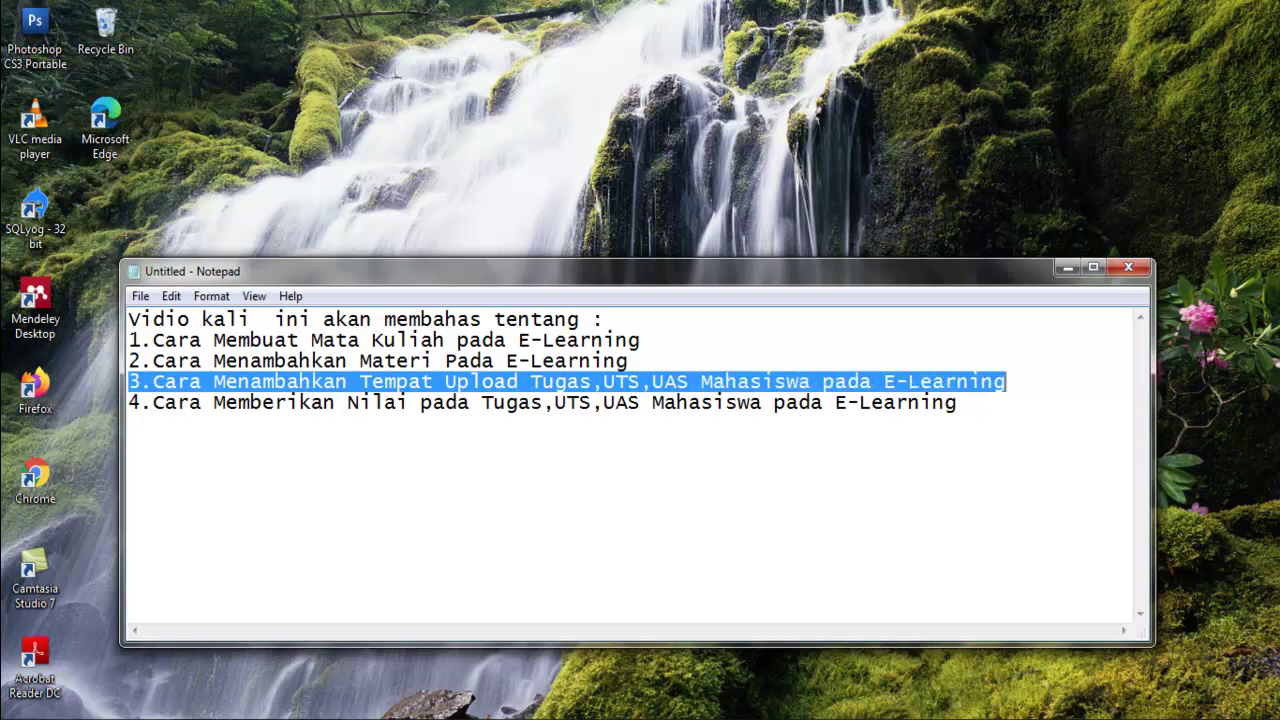
key("Down")
key("Home")
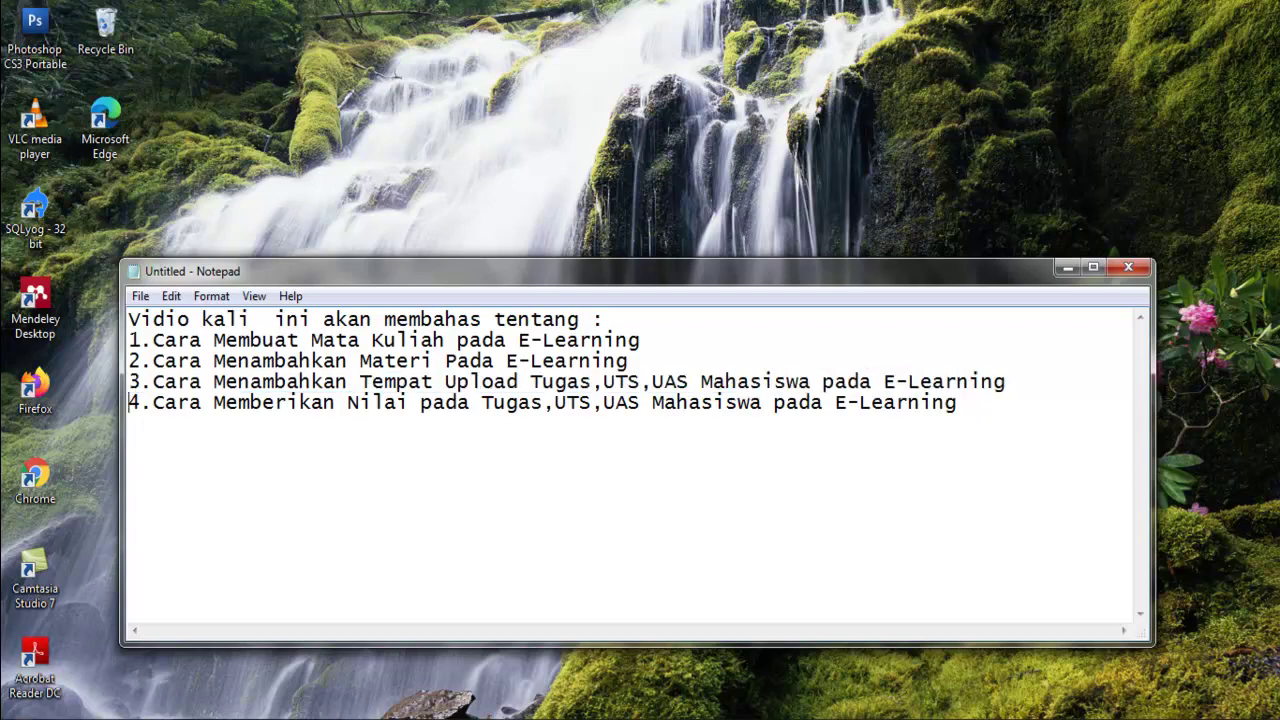
key("shift+Right")
key("shift+Right")
key("shift+Right")
key("shift+Right")
key("shift+Right")
key("shift+Right")
key("shift+Right")
key("shift+Right")
key("shift+Right")
key("shift+Right")
key("shift+Right")
key("shift+Right")
key("shift+Right")
key("shift+Right")
key("shift+Right")
key("shift+Right")
key("shift+Right")
key("shift+Right")
key("shift+Right")
key("shift+Right")
key("shift+Right")
key("shift+Right")
key("shift+Right")
key("shift+Right")
key("shift+Right")
key("shift+Right")
key("shift+Right")
key("shift+Right")
key("shift+Right")
key("shift+Right")
key("shift+Right")
key("shift+Right")
key("shift+Right")
key("shift+Right")
key("shift+Right")
key("shift+Right")
key("shift+Right")
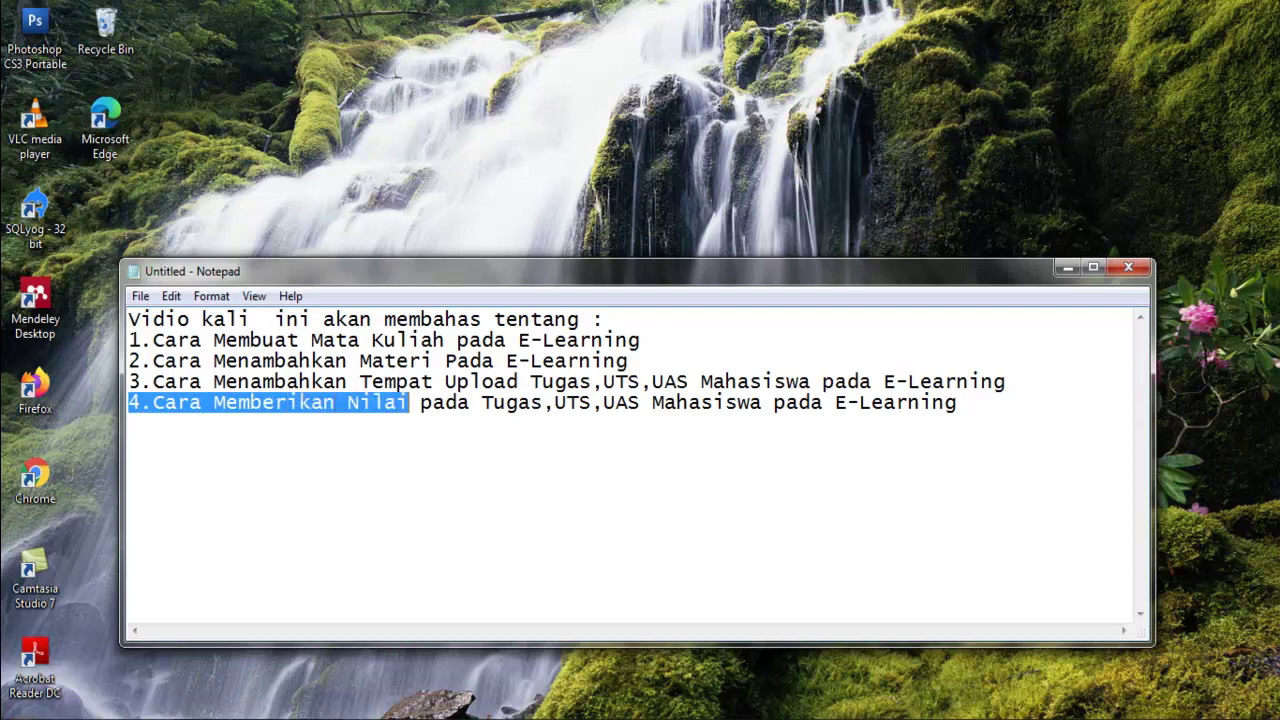
key("shift+Right")
key("shift+Right")
key("shift+Right")
key("shift+Right")
key("shift+Right")
key("shift+Right")
key("shift+Right")
key("shift+Right")
key("shift+Right")
key("shift+Right")
key("shift+Right")
key("shift+Right")
key("shift+Right")
key("shift+Right")
key("shift+Right")
key("shift+Right")
key("shift+Right")
key("shift+Right")
key("shift+Right")
key("shift+Right")
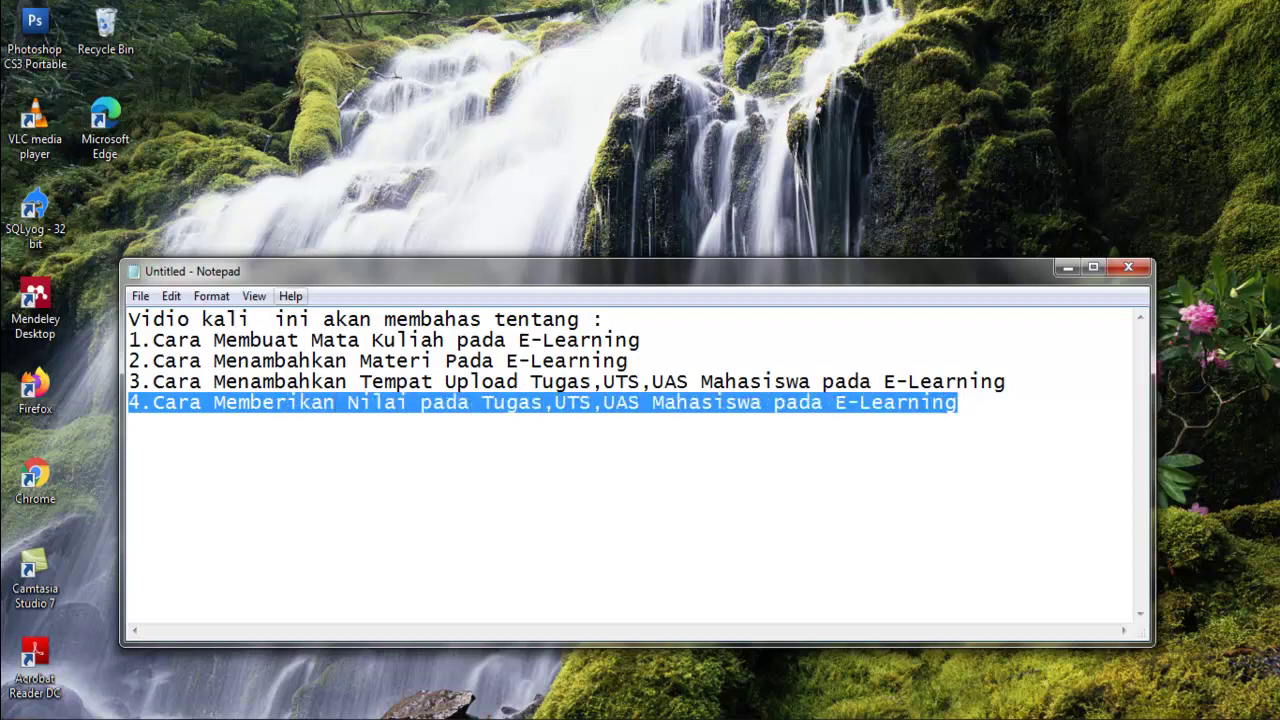
Minimize Notepad, refresh the desktop, and launch Google Chrome from its desktop icon.
left_click(1067, 267)
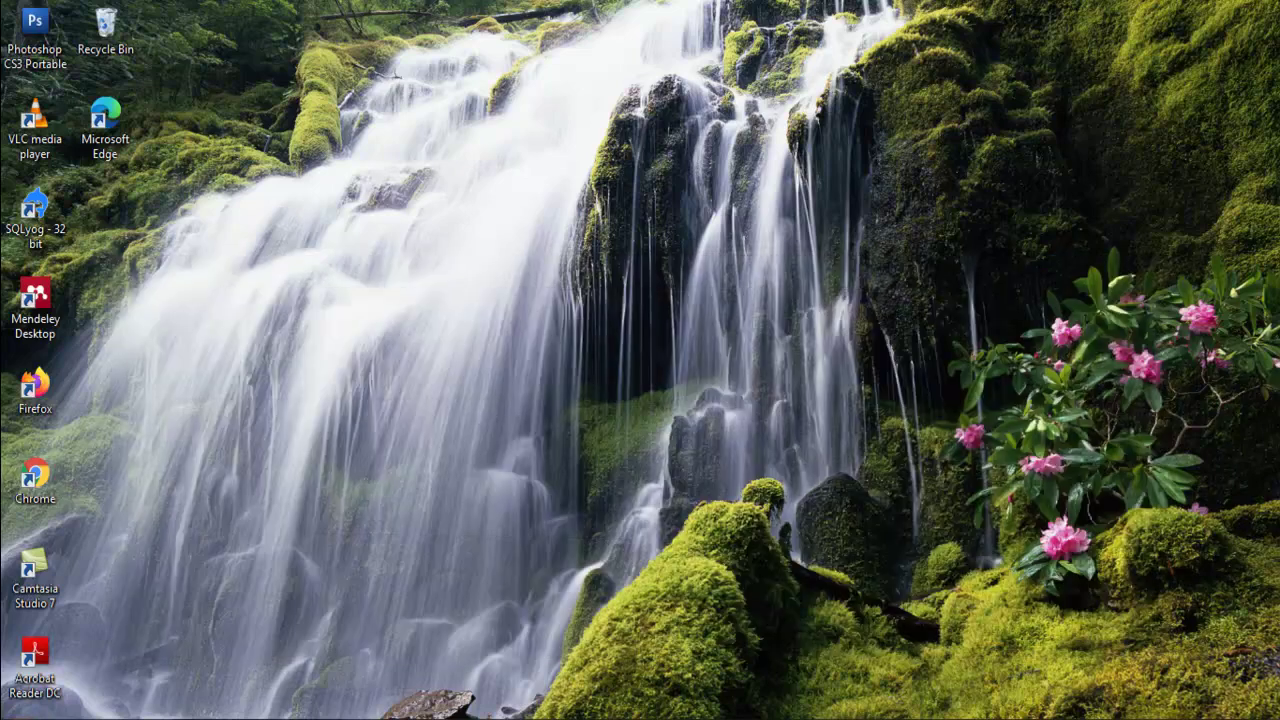
right_click(100, 123)
left_click(150, 182)
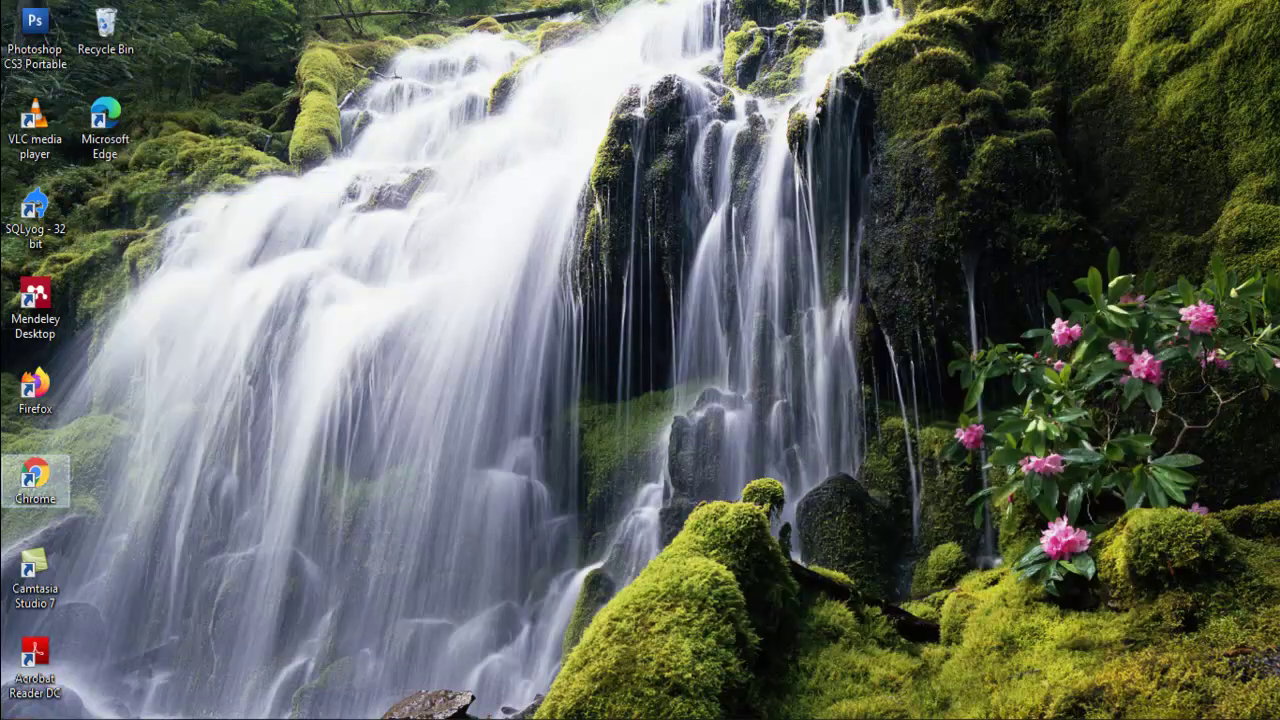
right_click(47, 485)
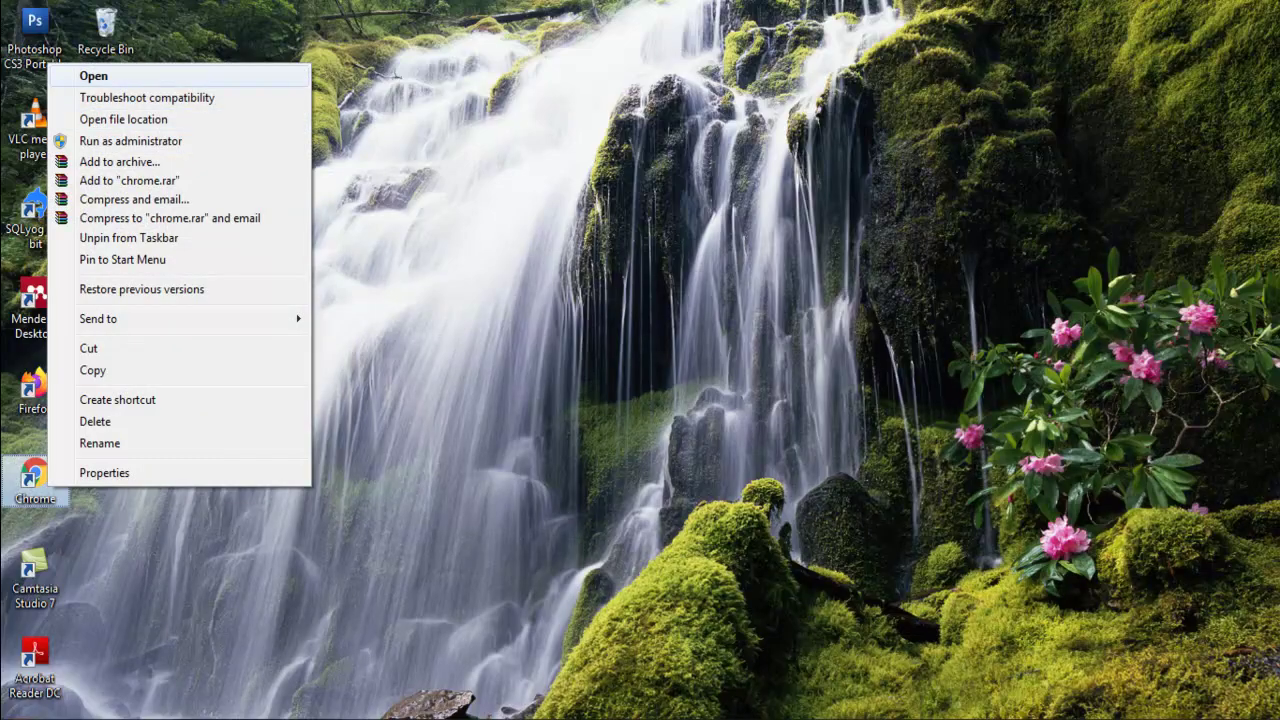
left_click(93, 76)
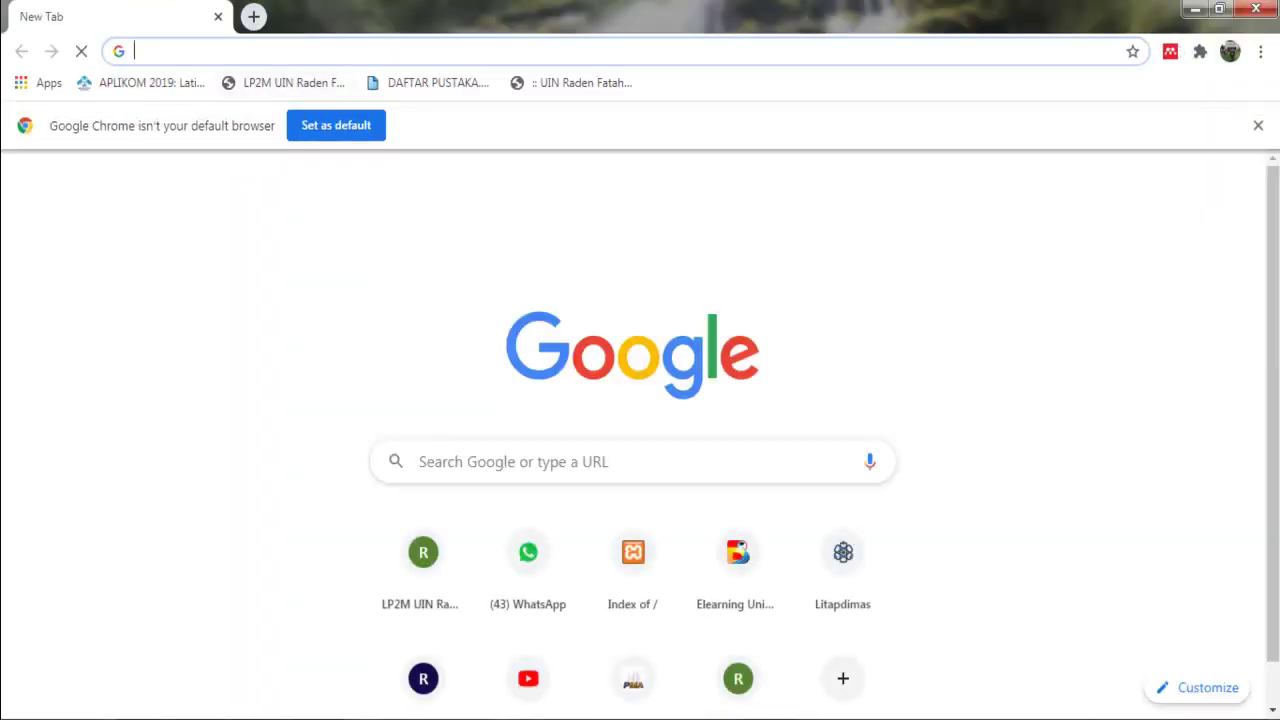
Load e-learning.radenfatah.ac.id in Chrome's address bar.
type("e-")
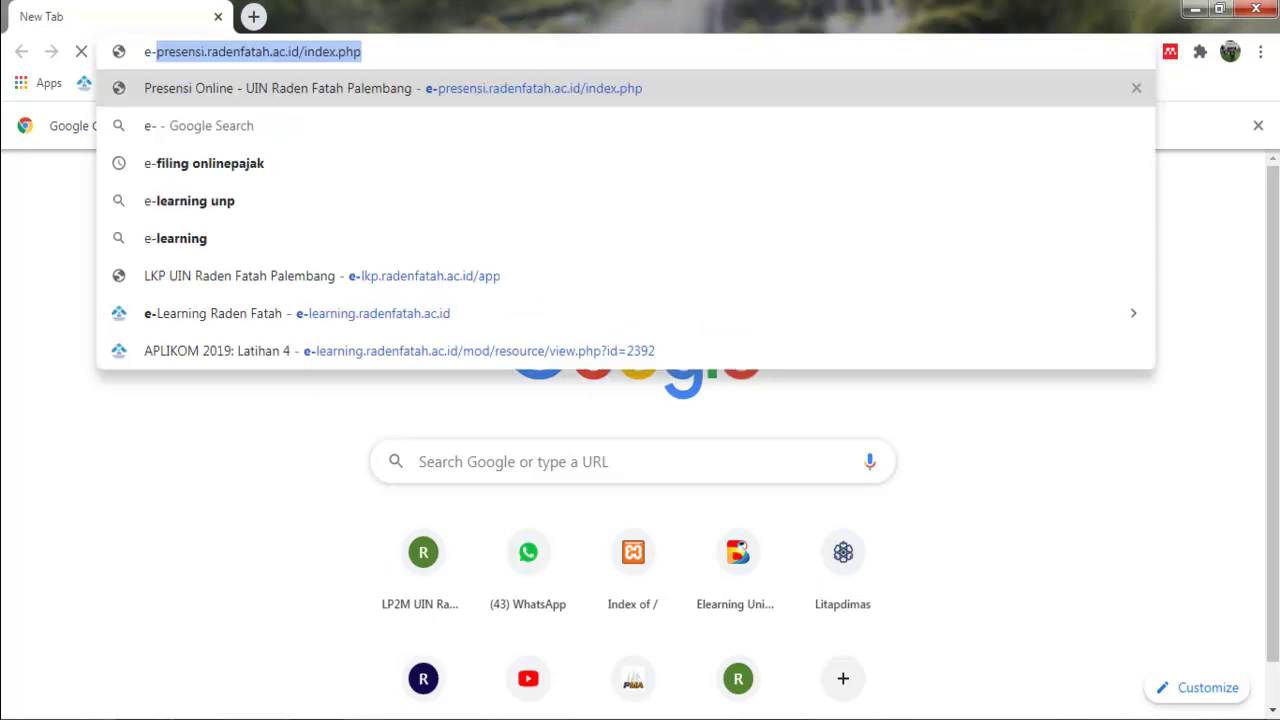
type("l")
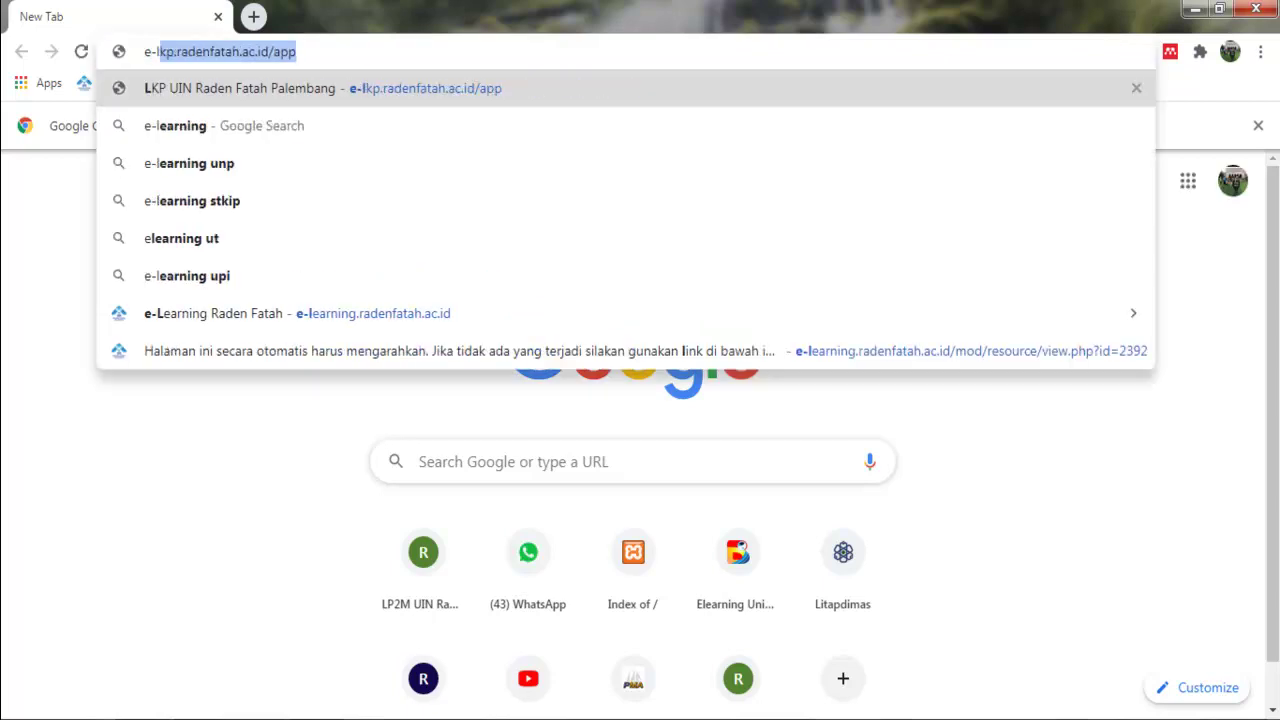
type("earning")
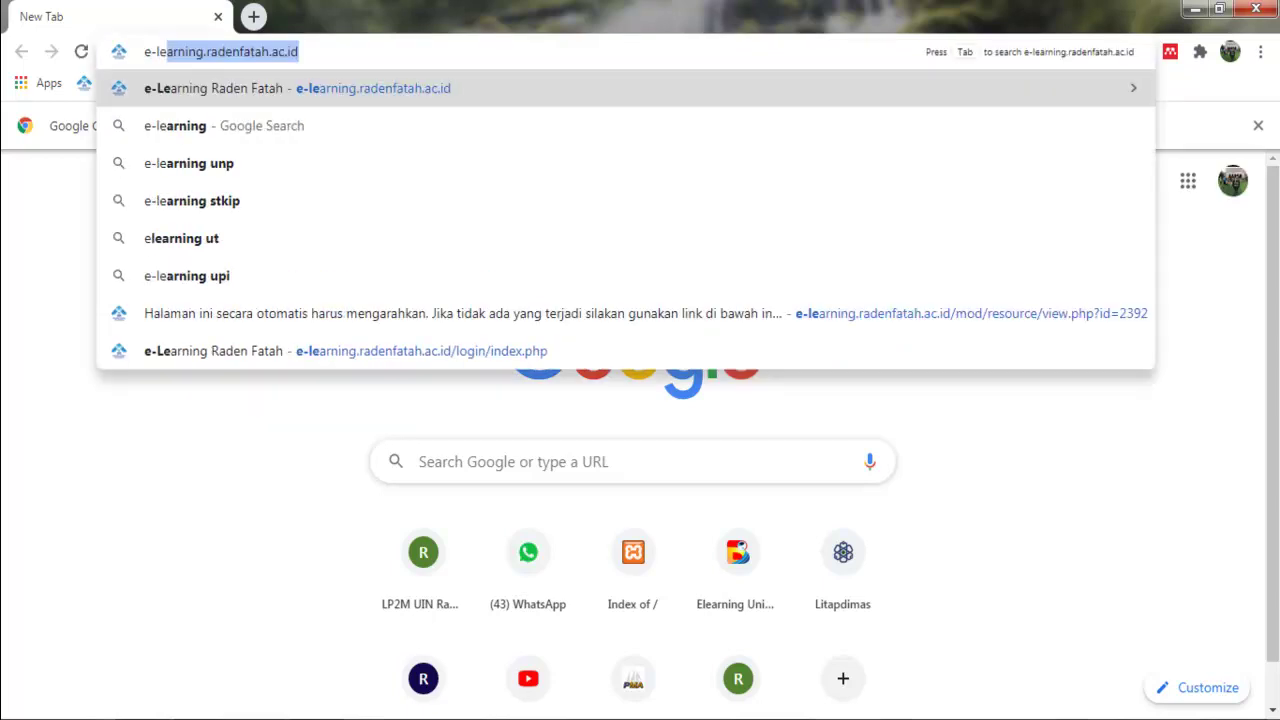
key("Right")
key("ctrl+a")
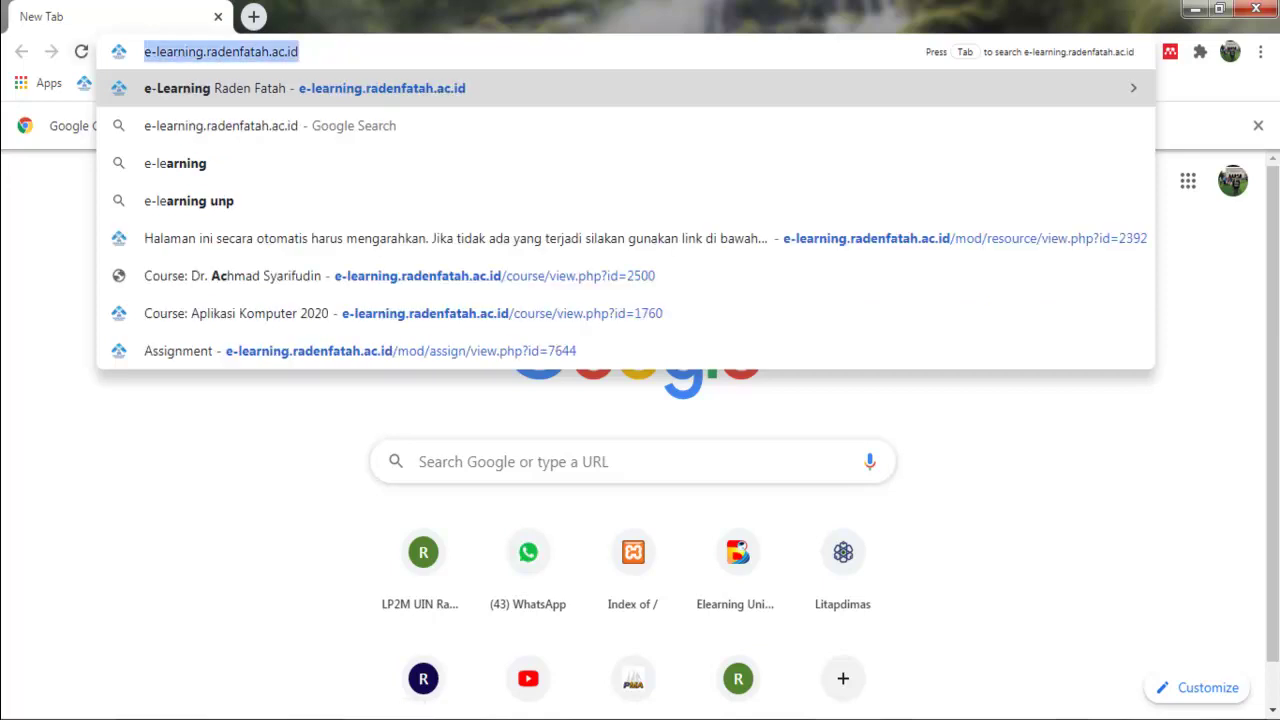
key("Return")
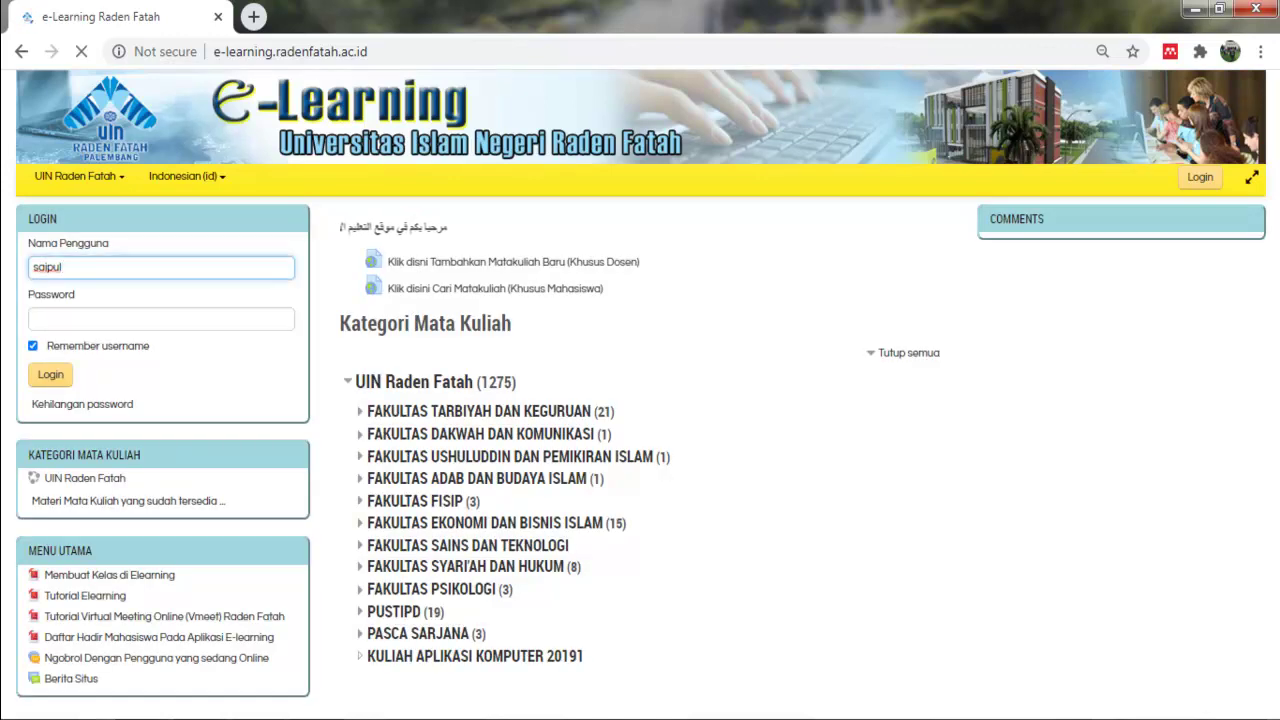
Replace the prefilled Nama Pengguna with the lecturer's username, enter the password and log in.
key("BackSpace")
key("BackSpace")
key("BackSpace")
key("BackSpace")
key("BackSpace")
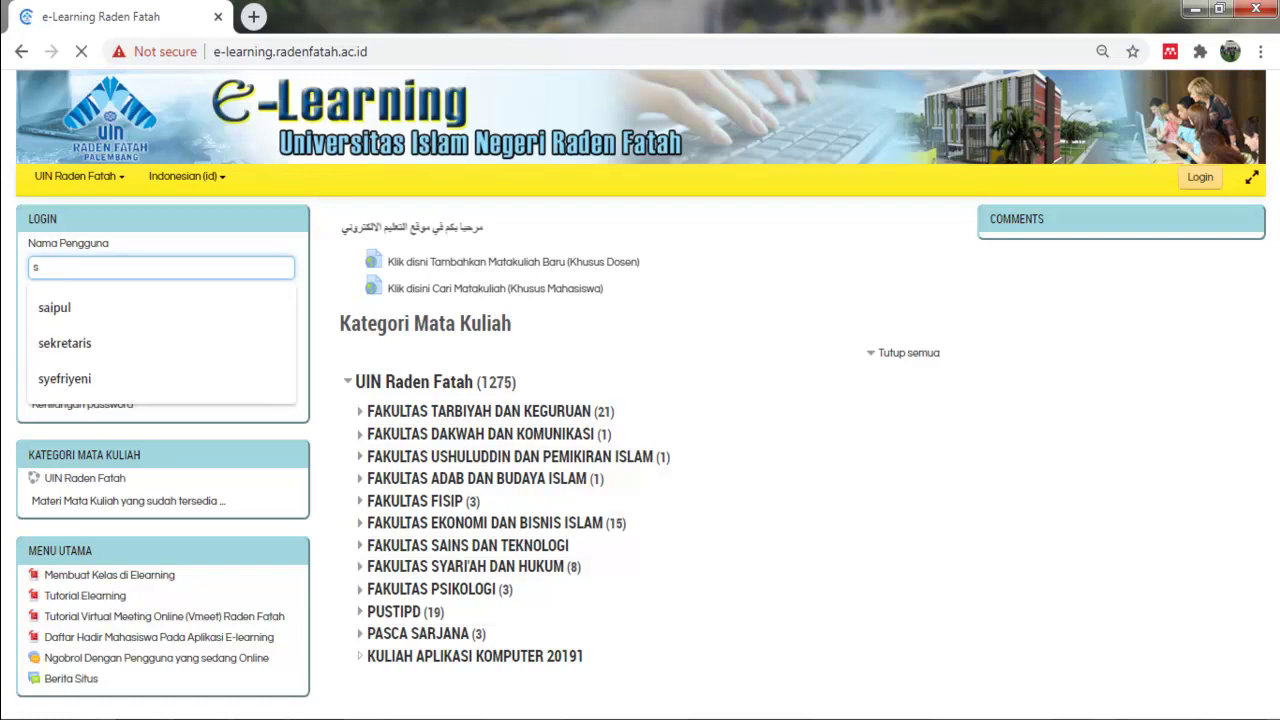
key("BackSpace")
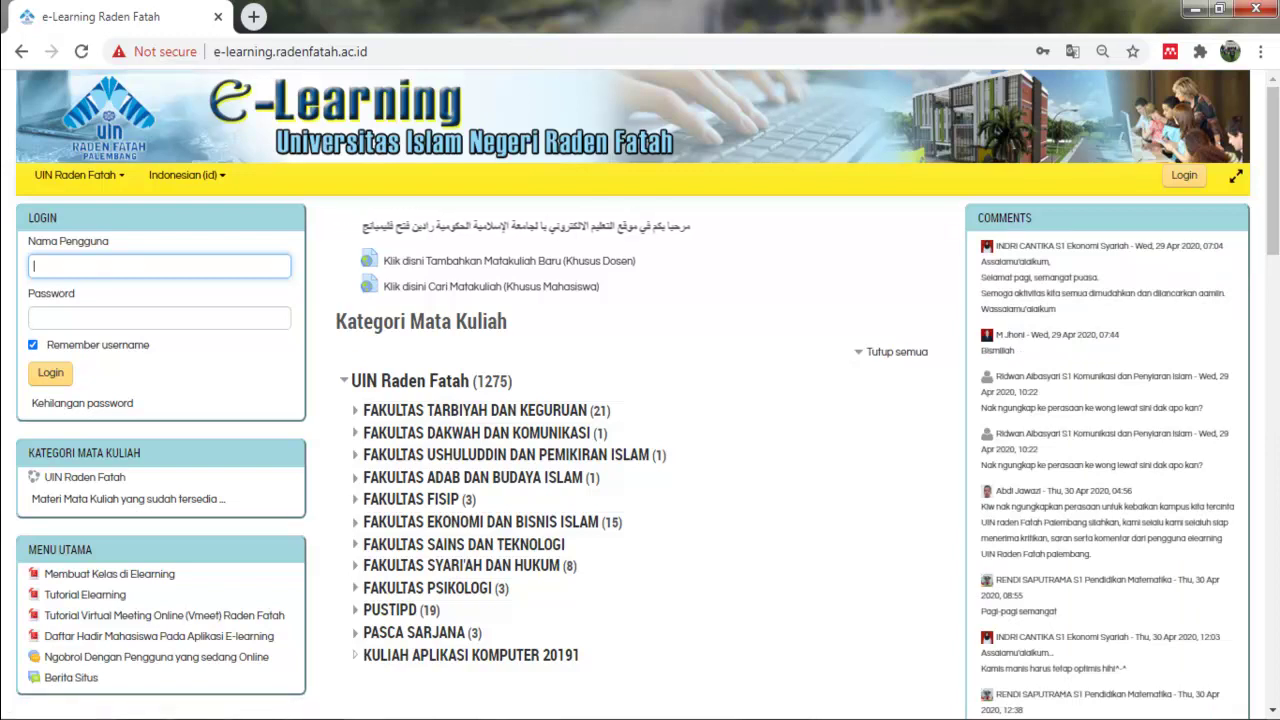
type("sa")
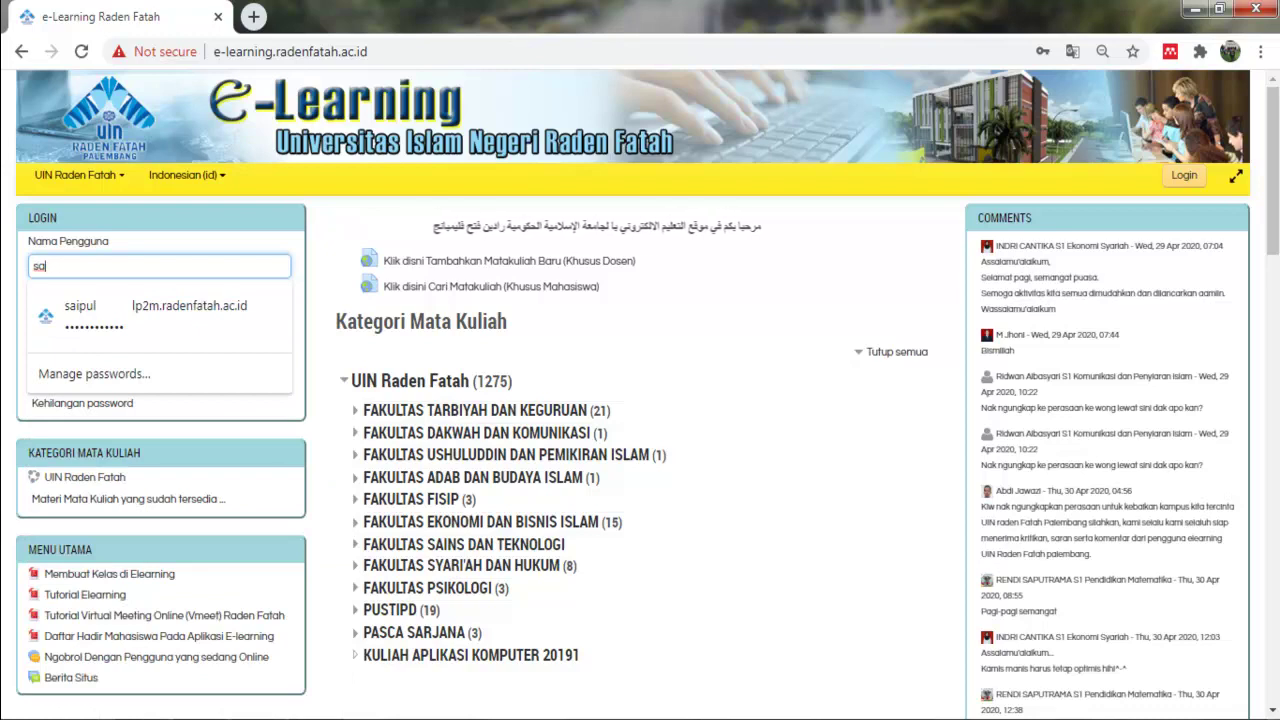
type("ipul")
key("Tab")
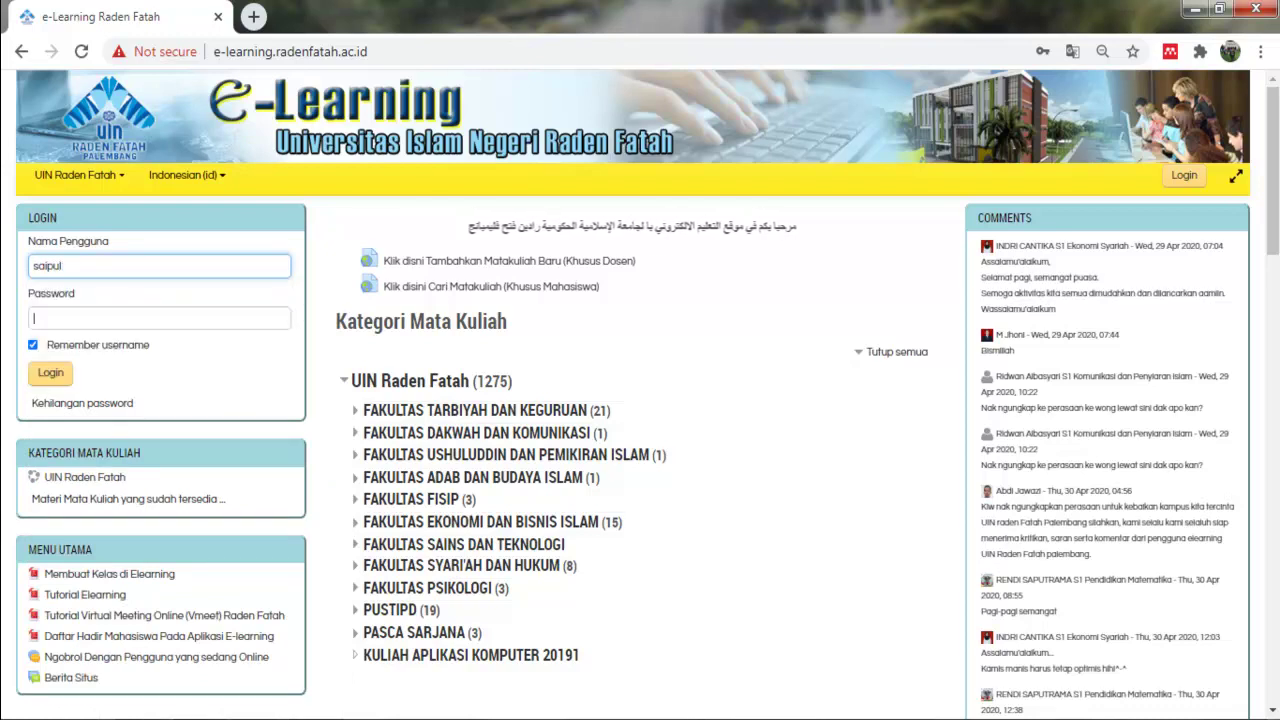
type("******")
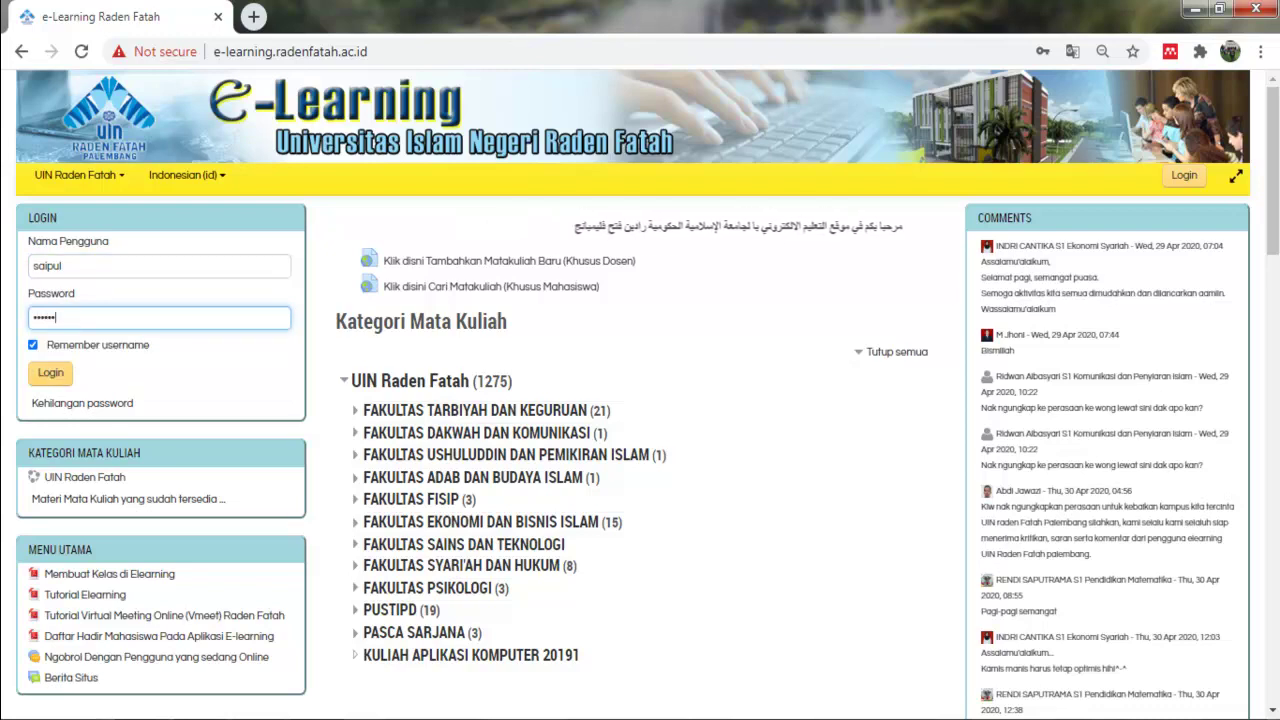
key("Tab")
key("Return")
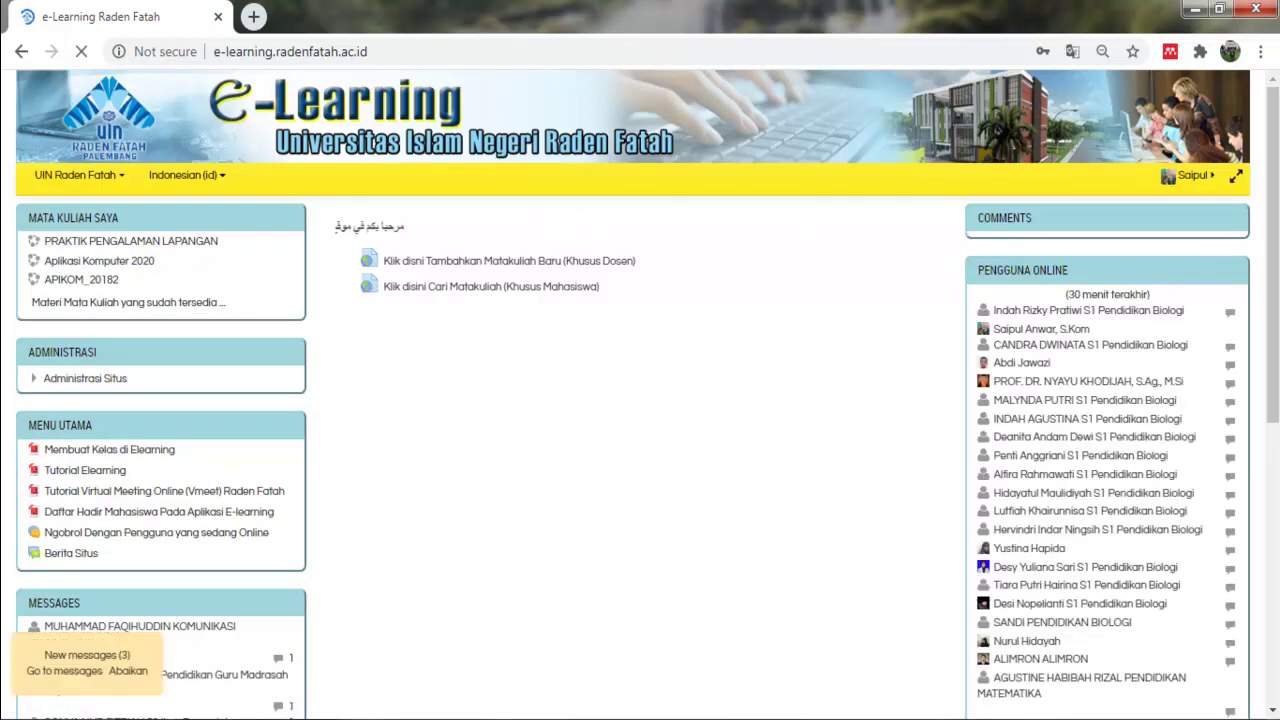
Dismiss Chrome's password prompts and follow the 'Tambahkan Matakuliah Baru (Khusus Dosen)' link.
key("Escape")
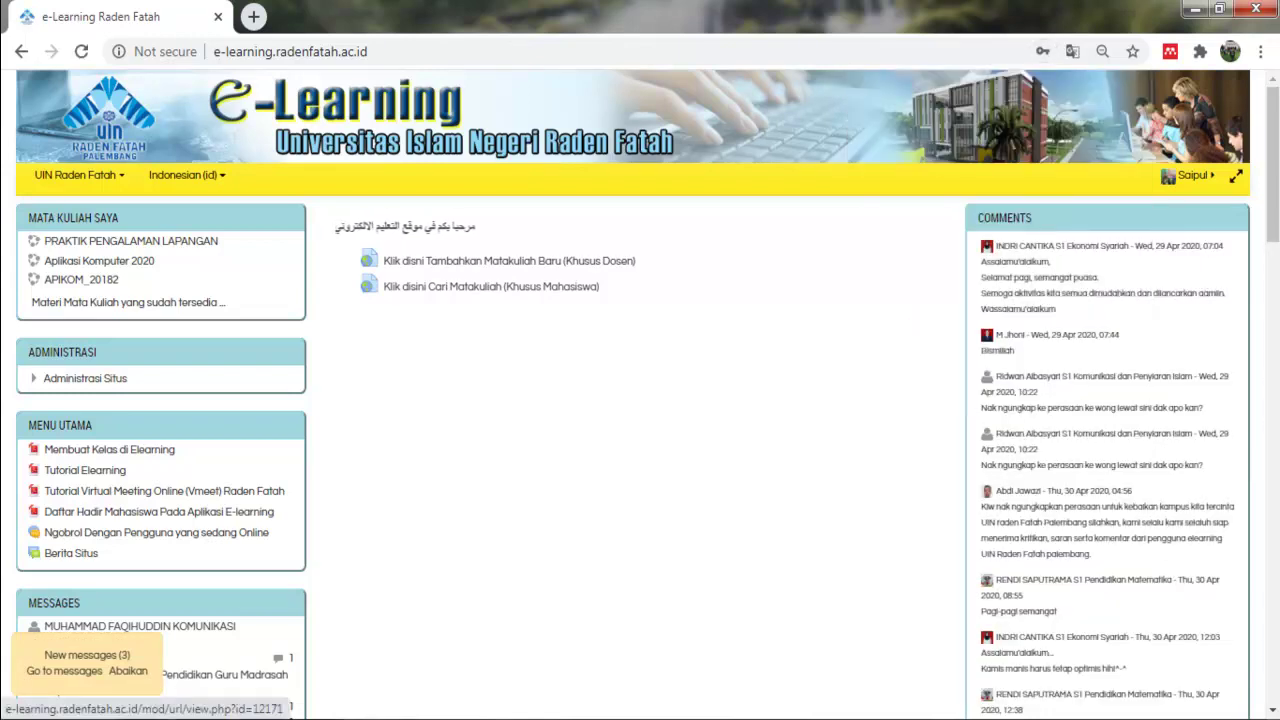
key("Escape")
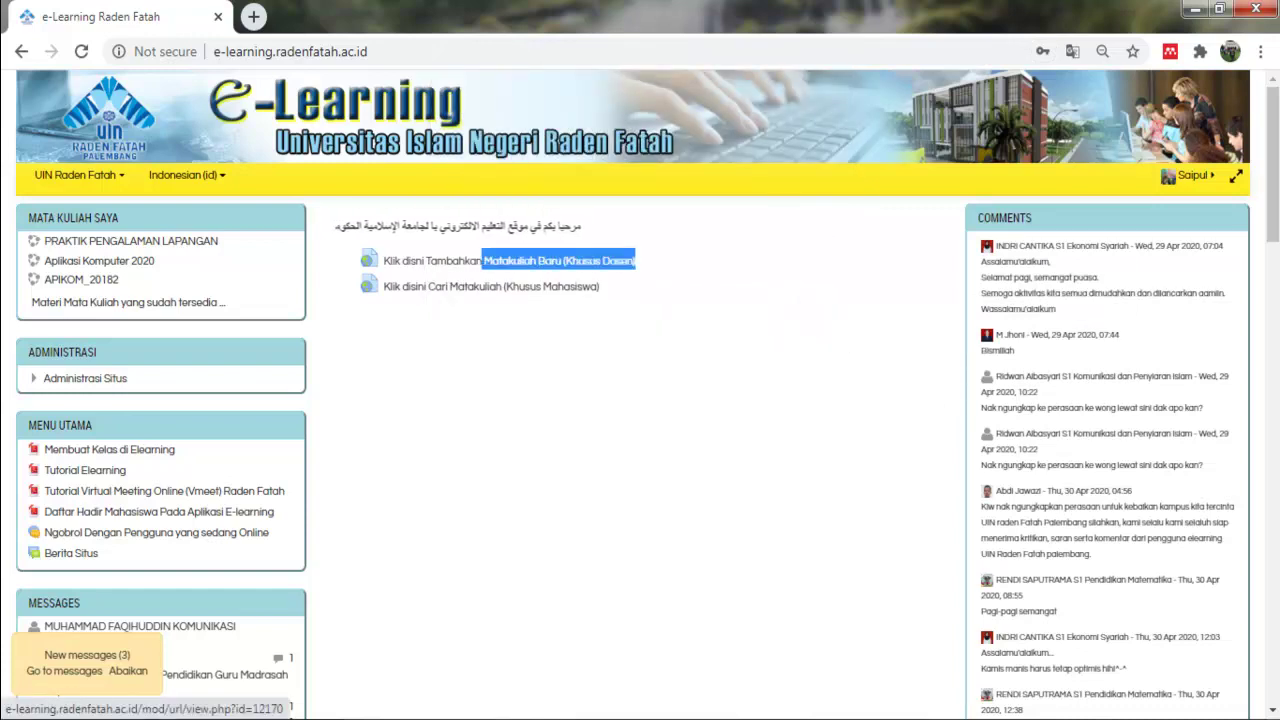
left_click_drag(600, 287, 410, 287)
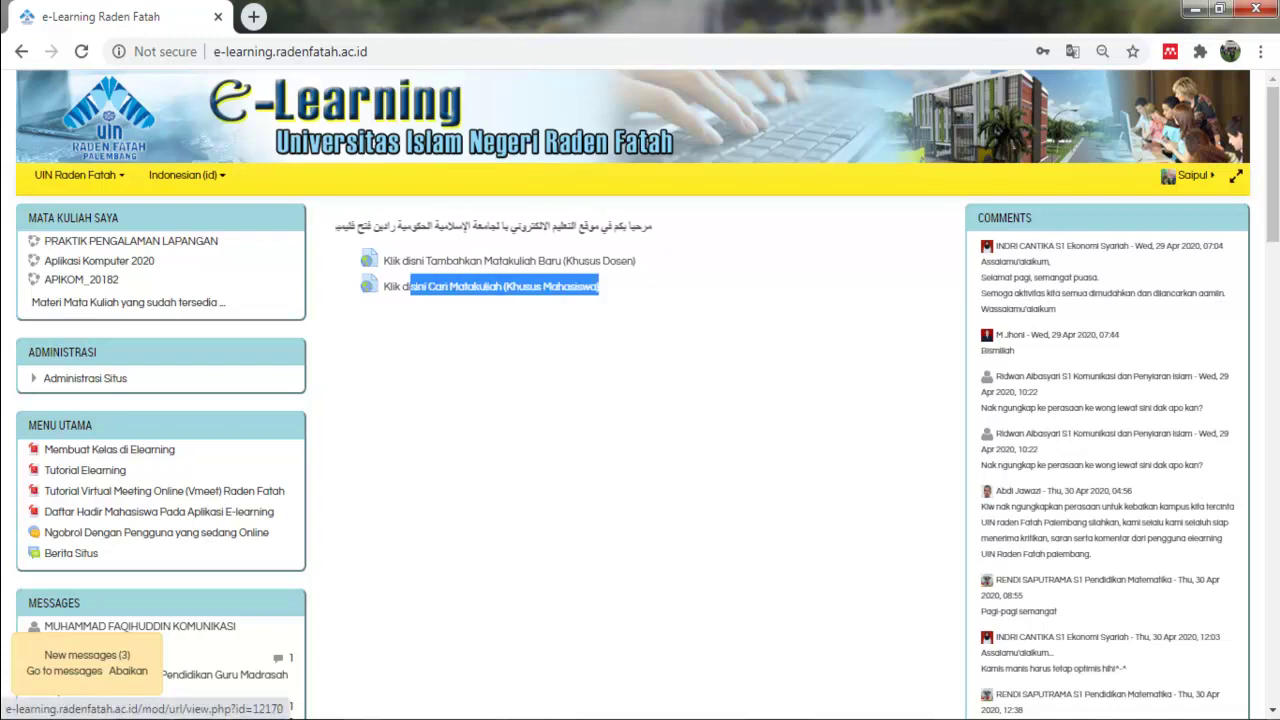
left_click_drag(636, 261, 422, 261)
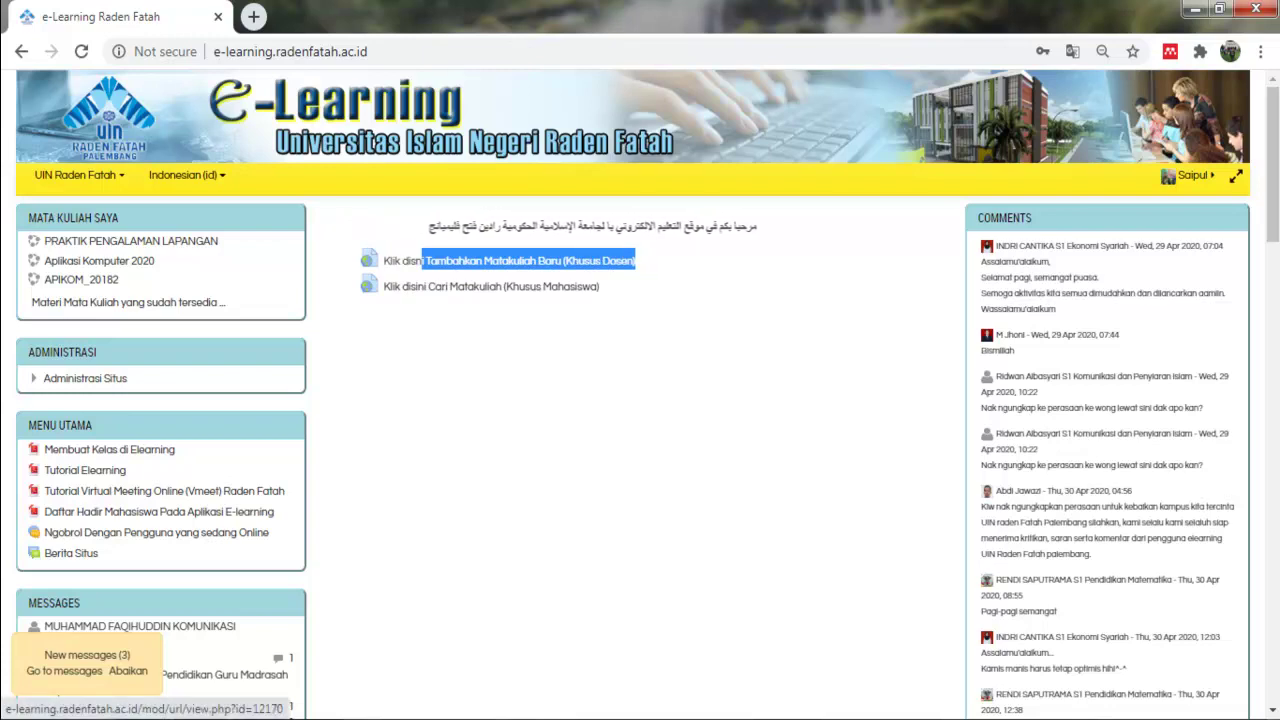
left_click(422, 261)
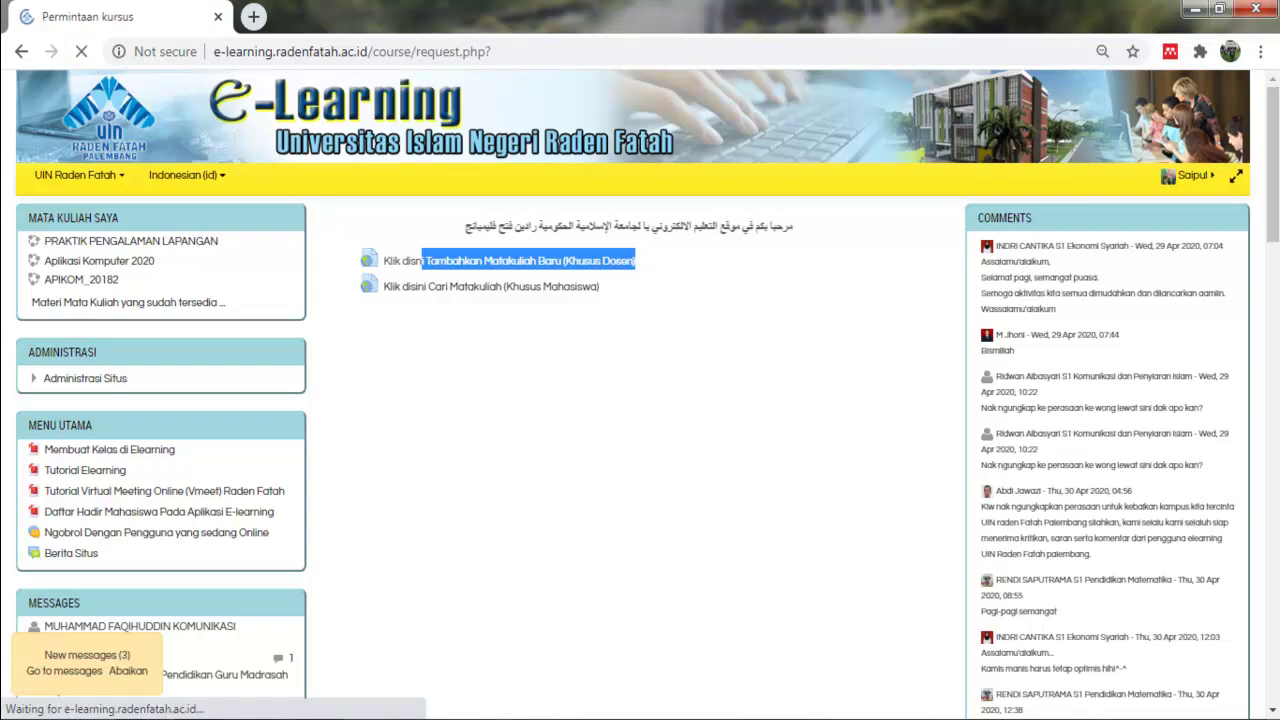
Enter 'Aplikasi Komputer 2020 Semester Ganjil' as the course's full name, fixing typos along the way.
scroll(640, 400, "down", 1)
scroll(640, 400, "down", 2)
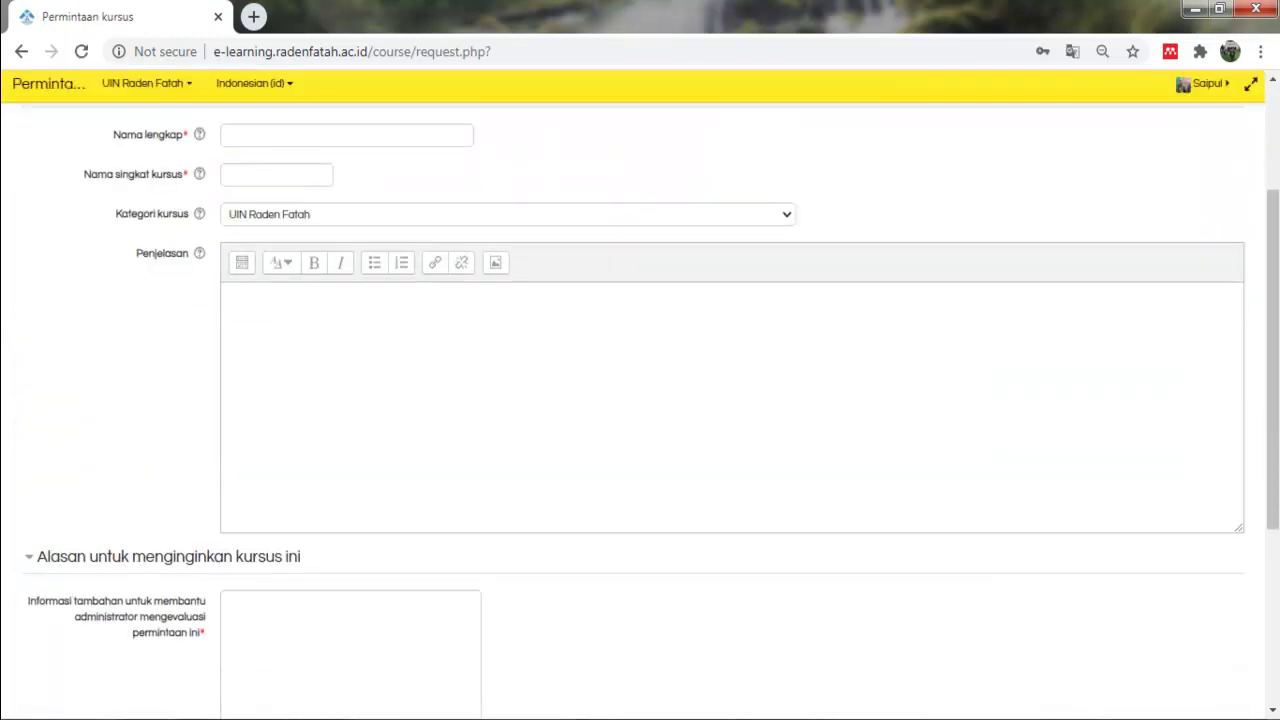
scroll(640, 400, "up", 2)
scroll(640, 400, "down", 1)
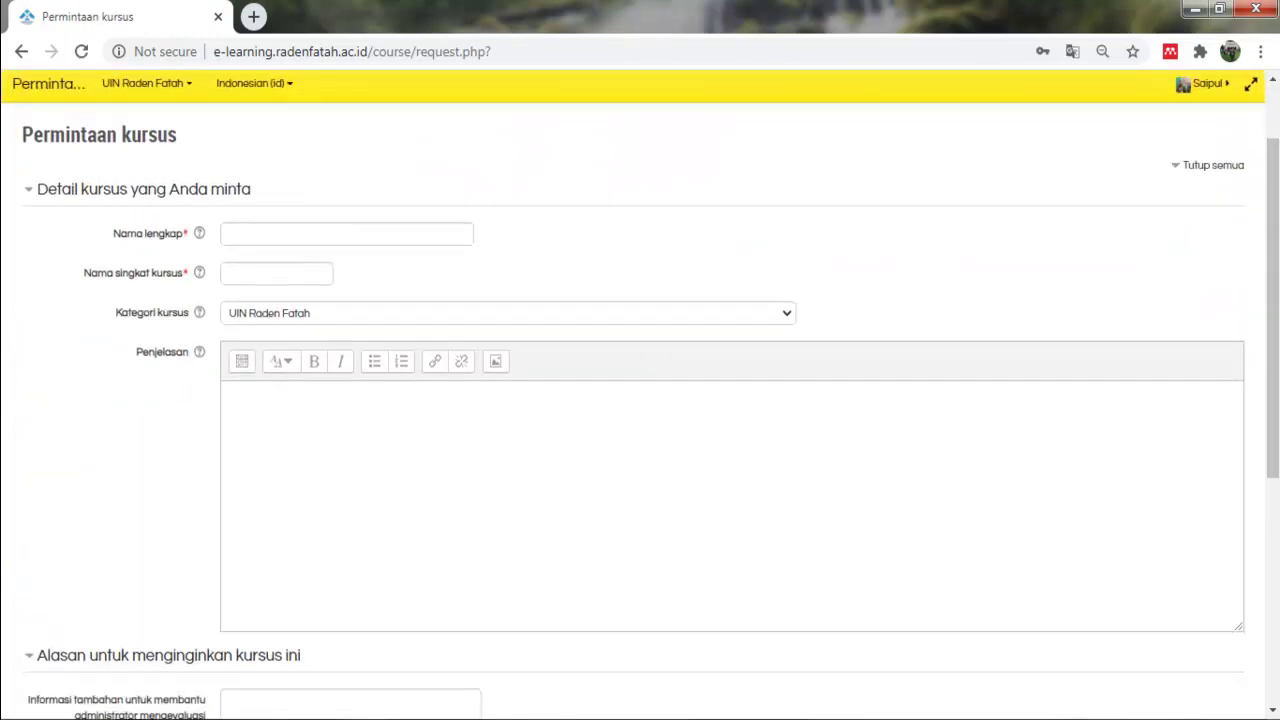
left_click(226, 233)
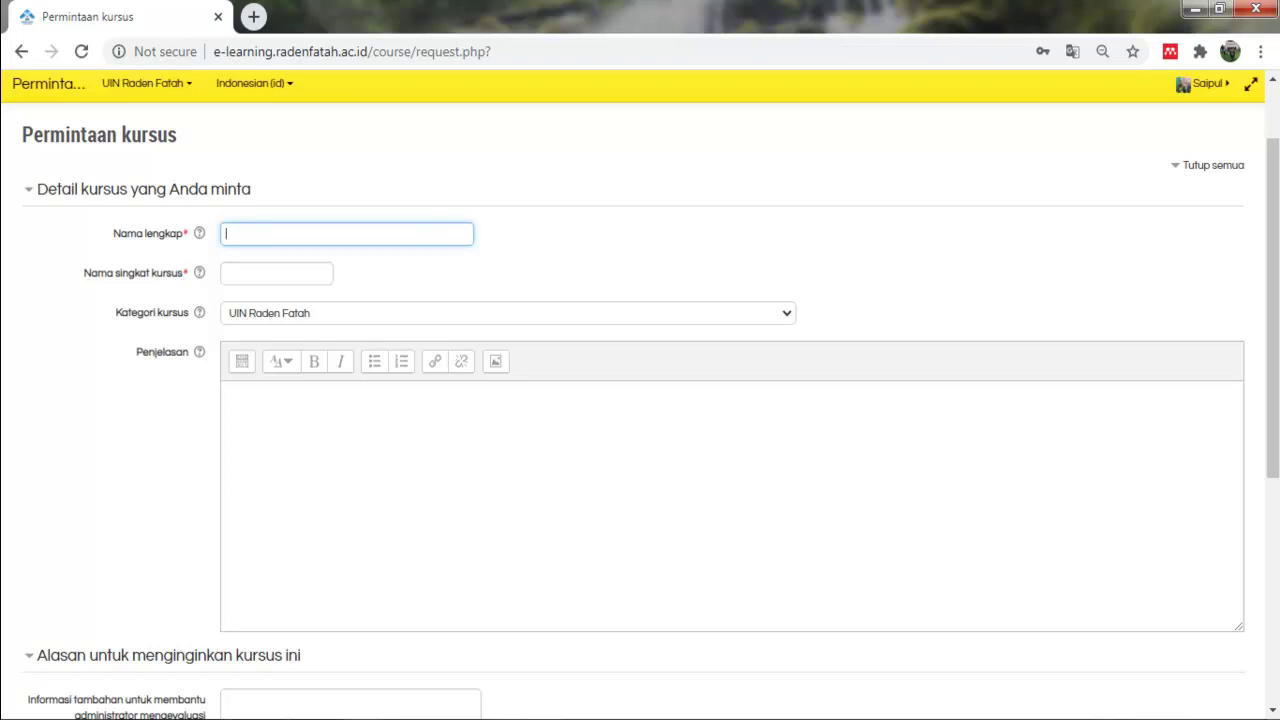
type("Aplikasi Komter")
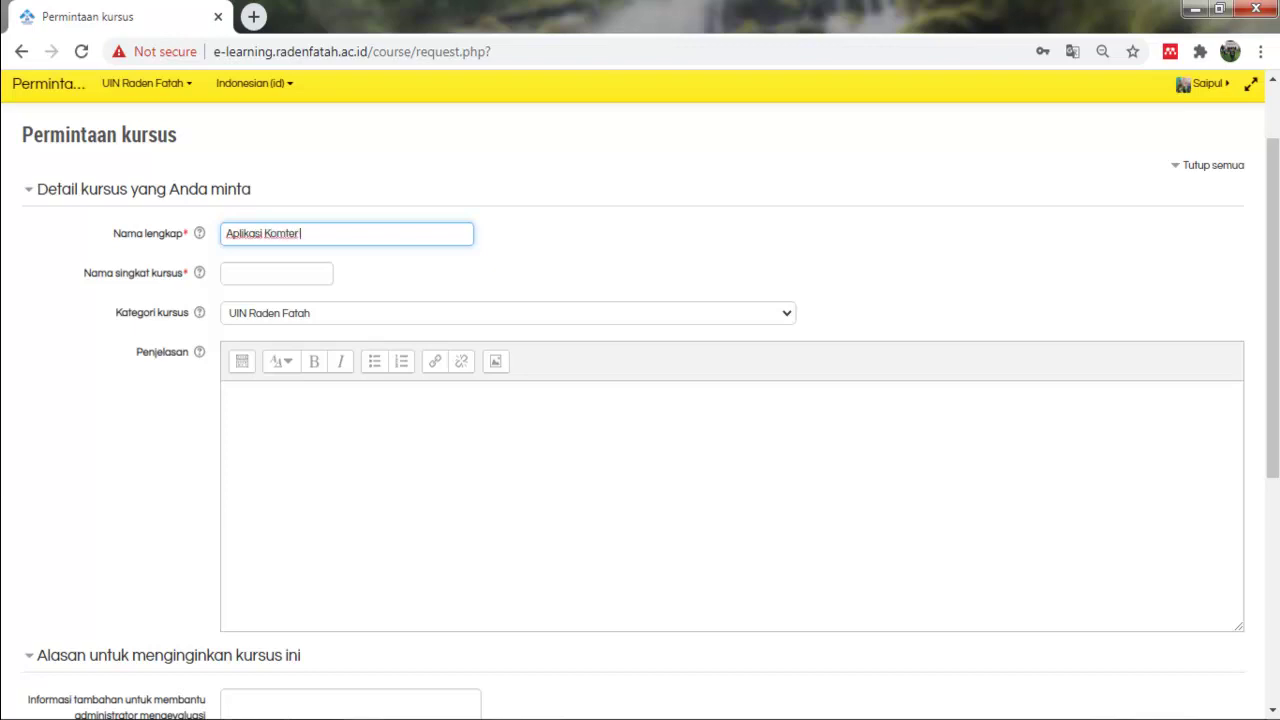
key("BackSpace")
key("BackSpace")
type("puter 2020")
key("BackSpace")
key("BackSpace")
type("20")
key("BackSpace")
type("0 Ses")
key("BackSpace")
type("mester Ga")
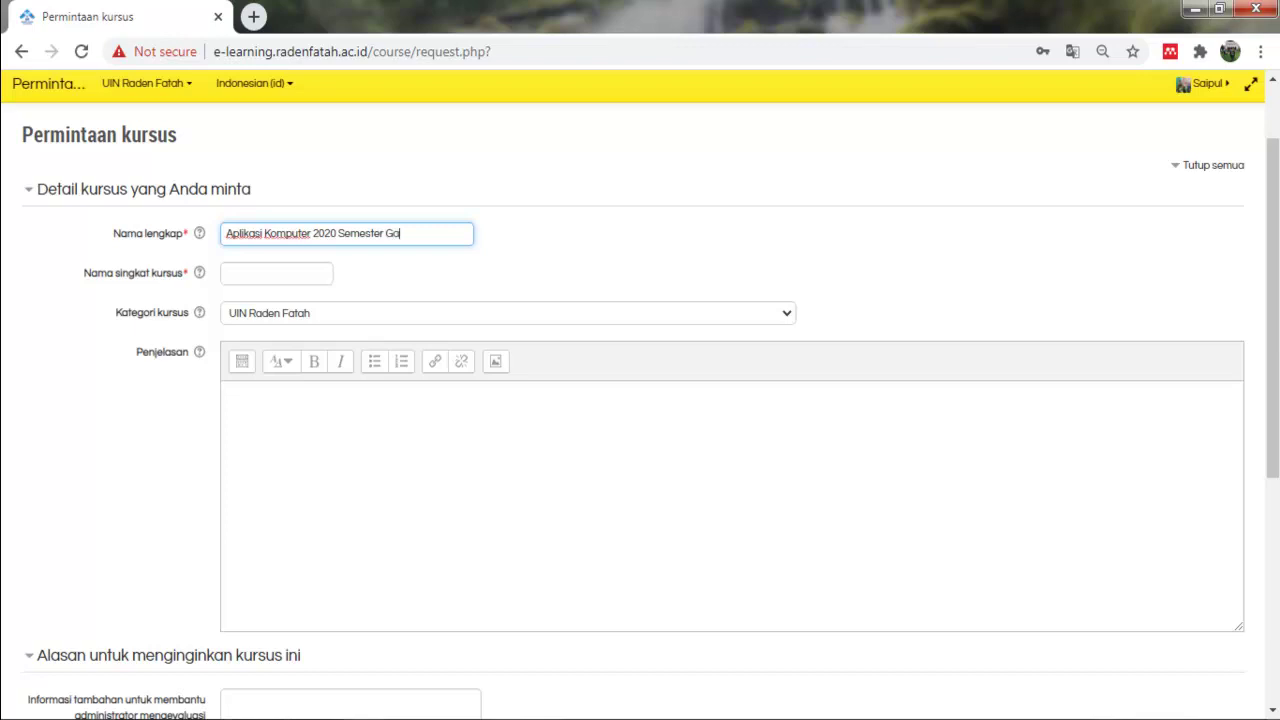
type("njil")
Copy the full name into Nama singkat kursus and enter description 'Mata Kuliah Aplikasi Komputer'.
left_click(276, 273)
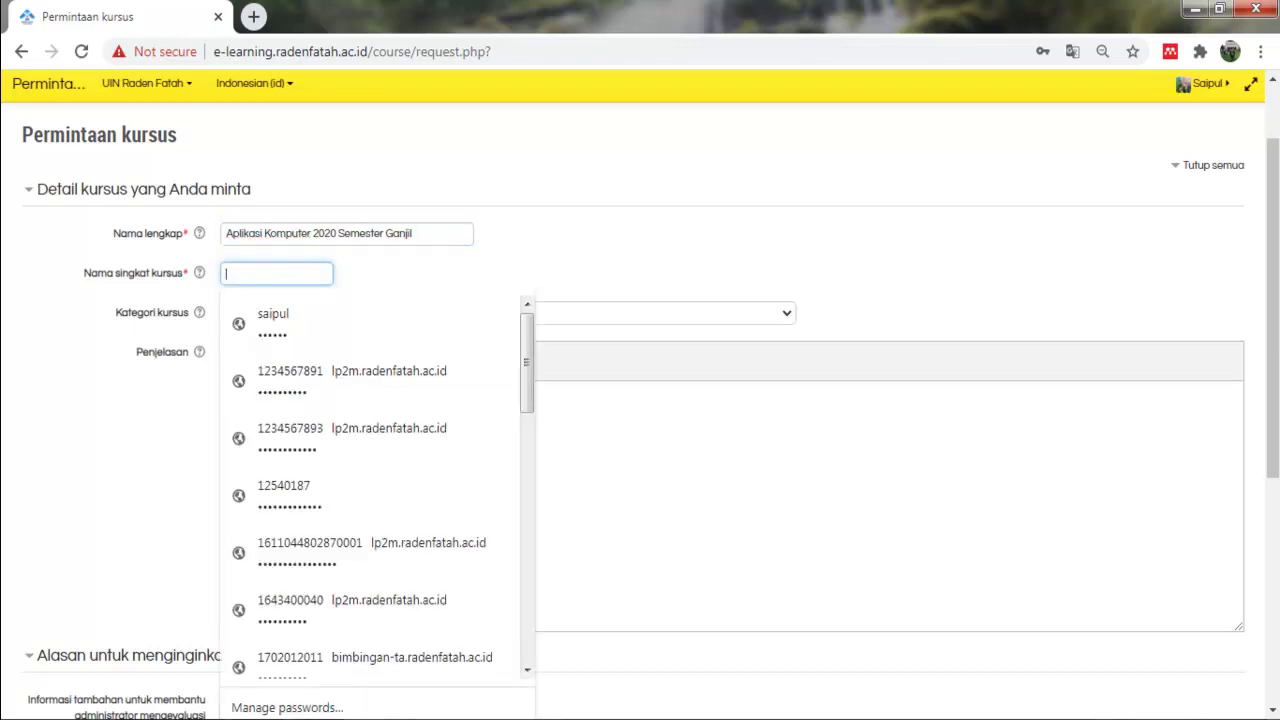
key("Tab")
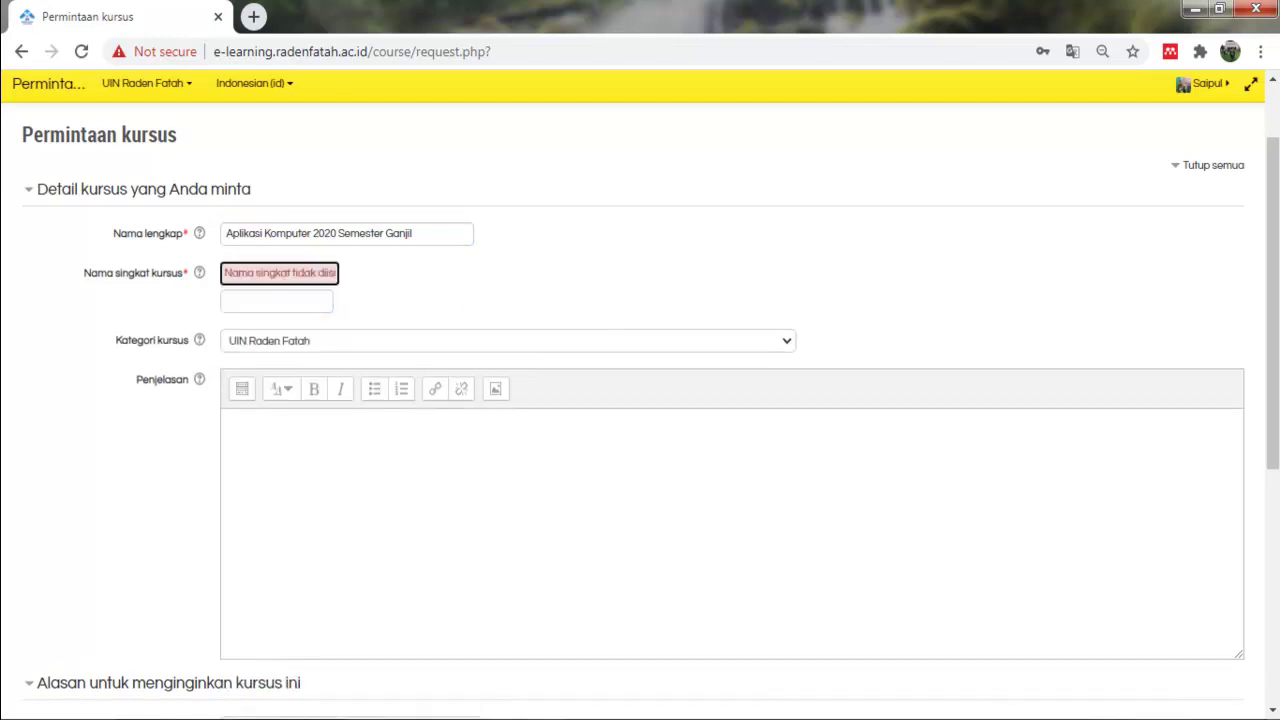
key("shift+Tab")
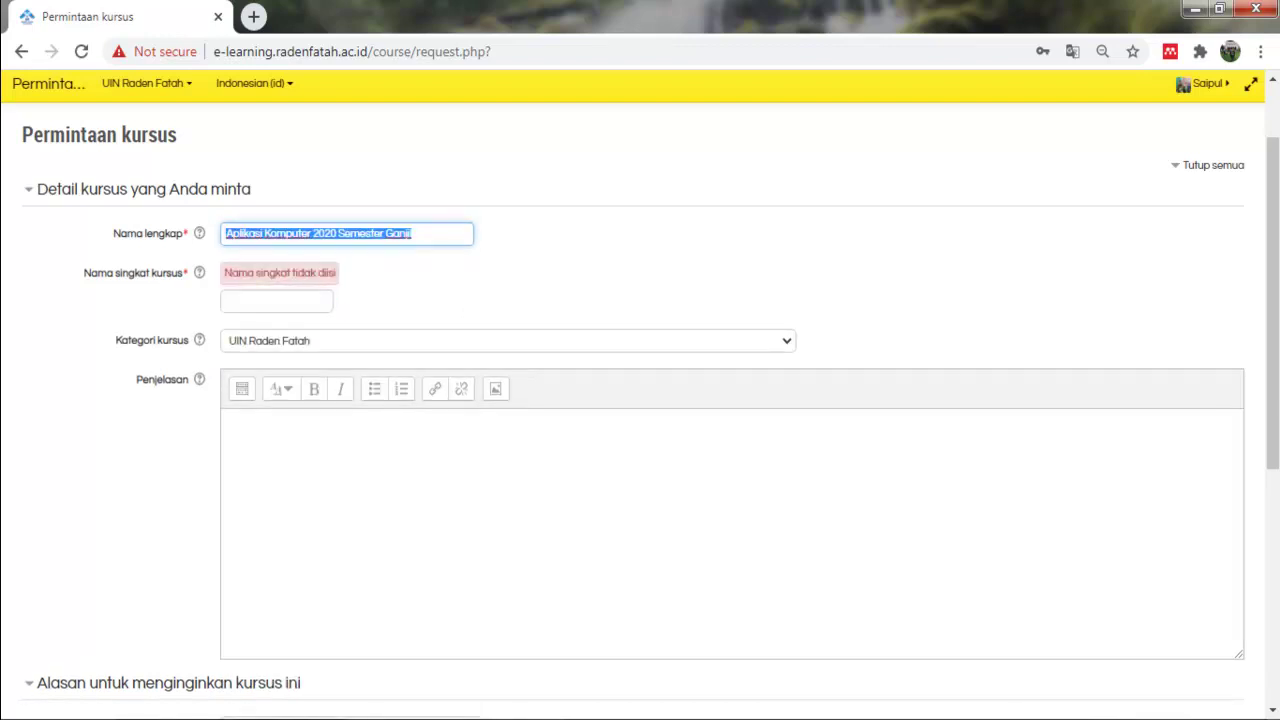
key("Tab")
key("Tab")
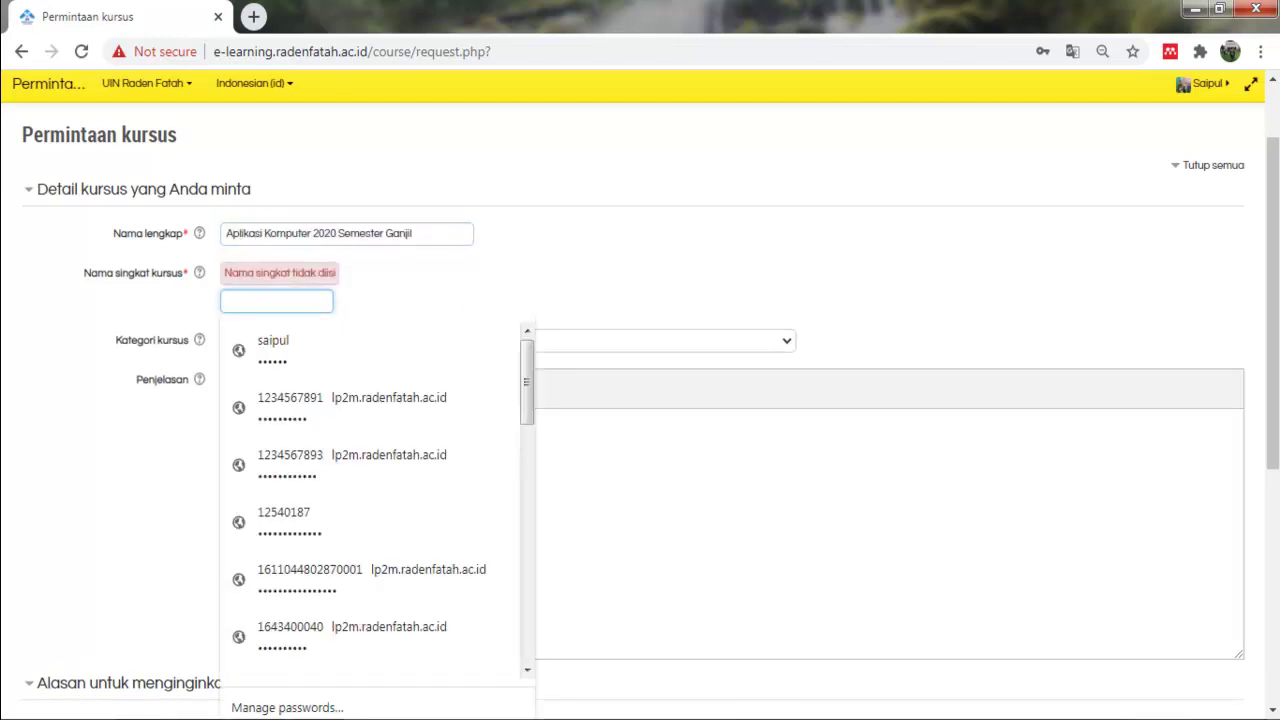
type("2020 Semester Ganjil")
left_click(228, 420)
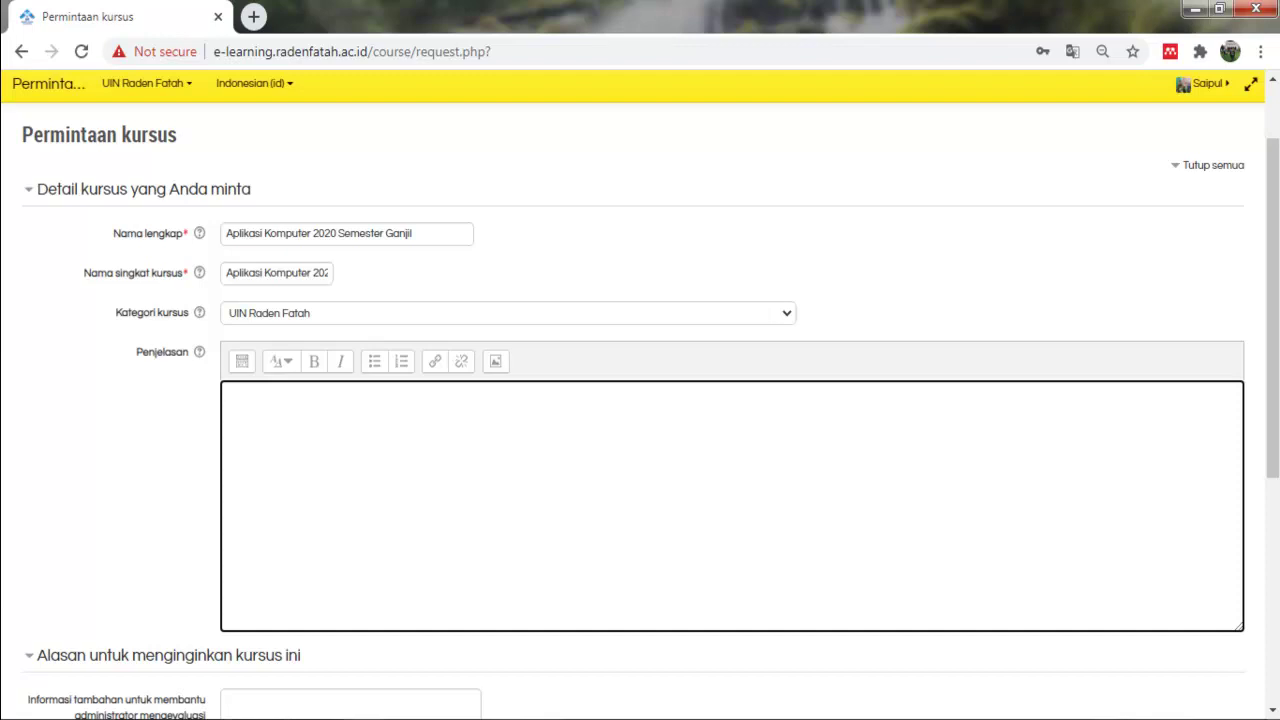
type("Mata Kuliah Aplikasi Komp")
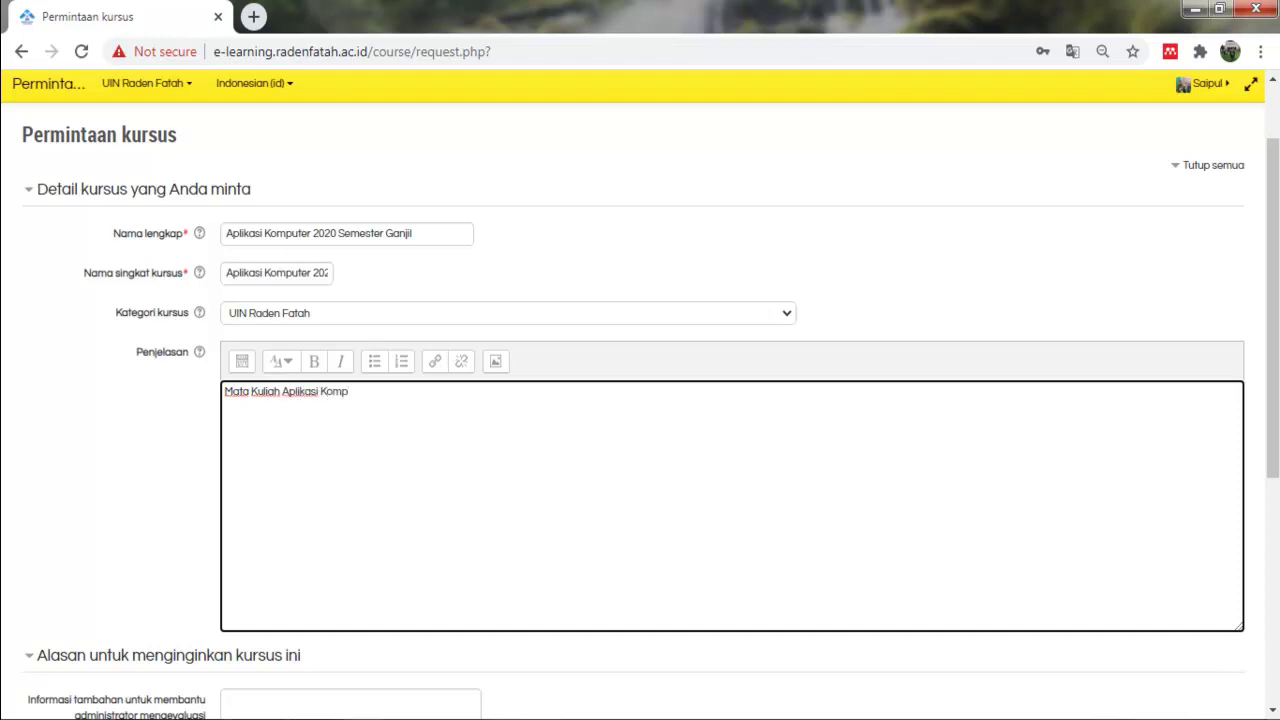
type("uter")
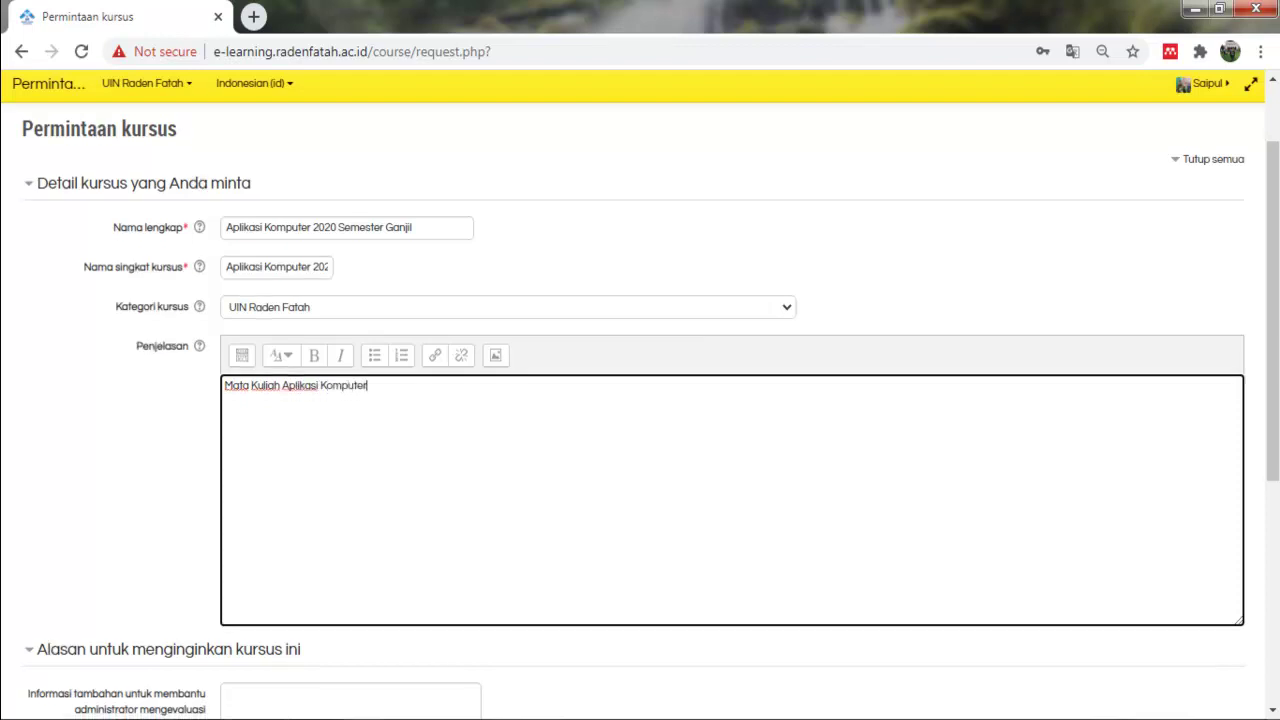
Reuse the description text as the request reason and submit the request with Meminta kursus.
scroll(640, 400, "down", 3)
scroll(640, 400, "down", 1)
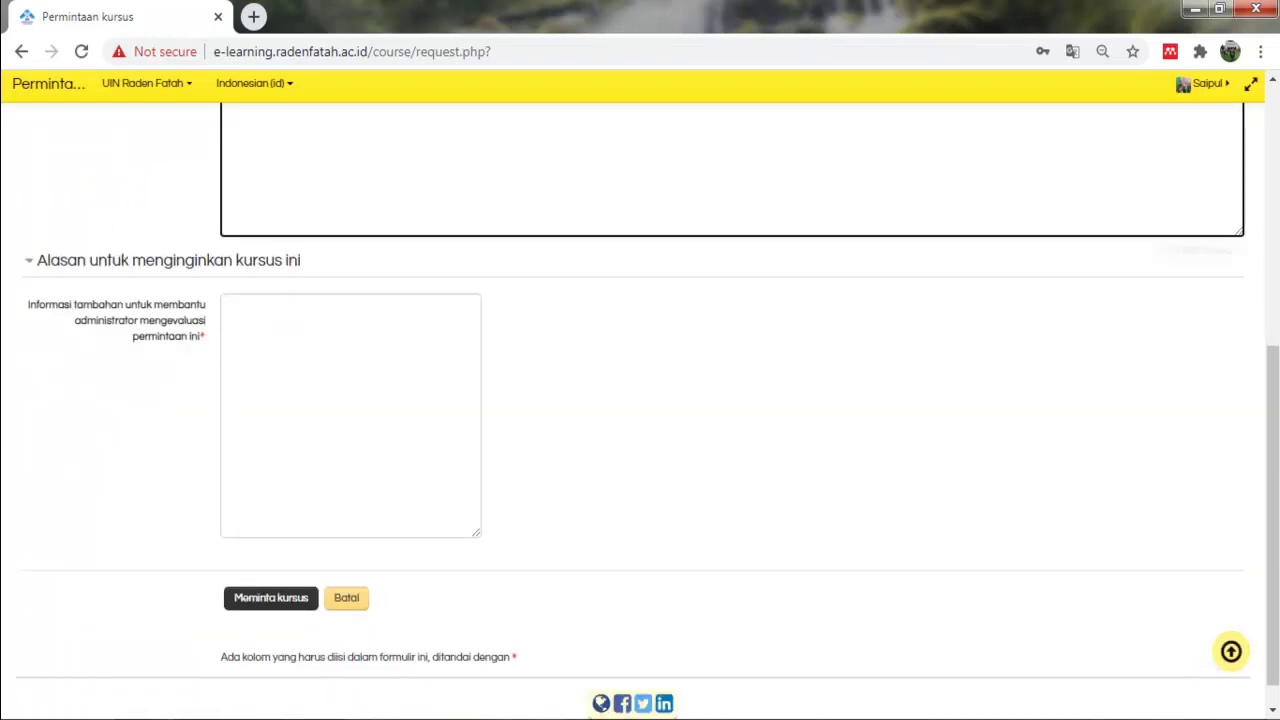
left_click(320, 360)
scroll(320, 360, "up", 4)
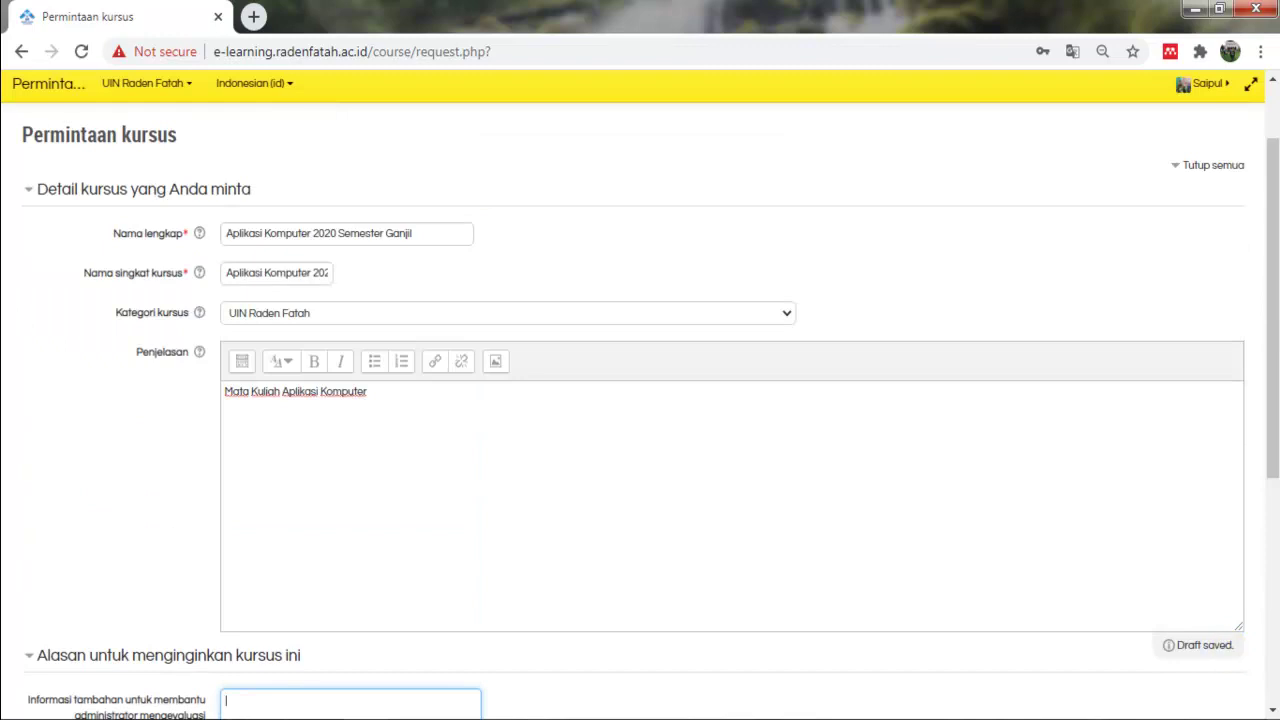
scroll(320, 400, "down", 4)
left_click(271, 603)
scroll(320, 400, "up", 2)
scroll(320, 400, "up", 1)
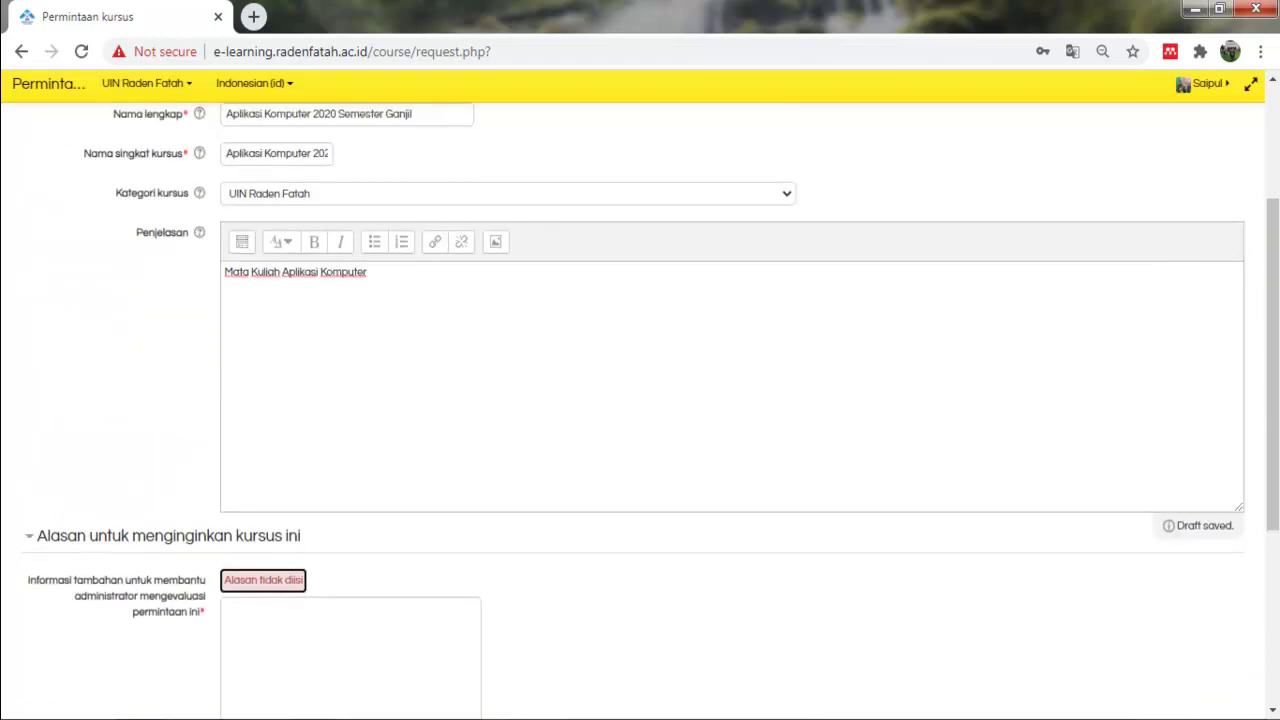
left_click(420, 320)
key("ctrl+a")
key("ctrl+c")
scroll(640, 400, "down", 1)
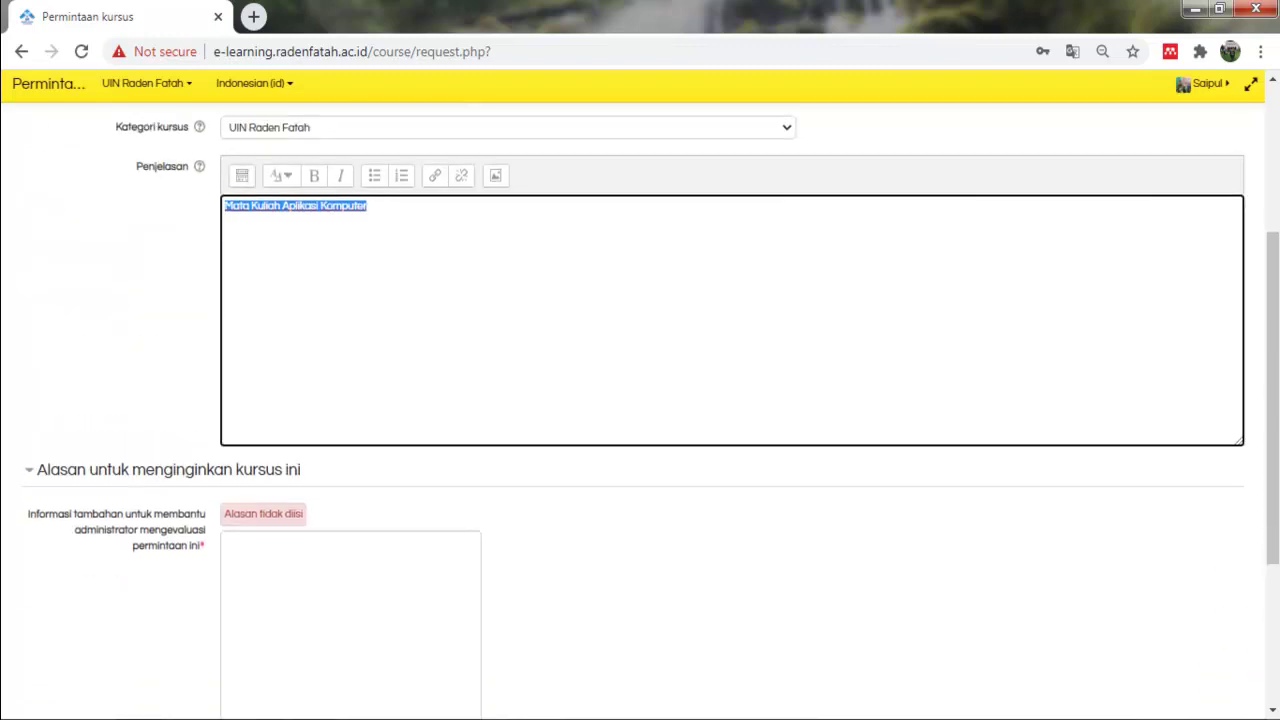
left_click(340, 580)
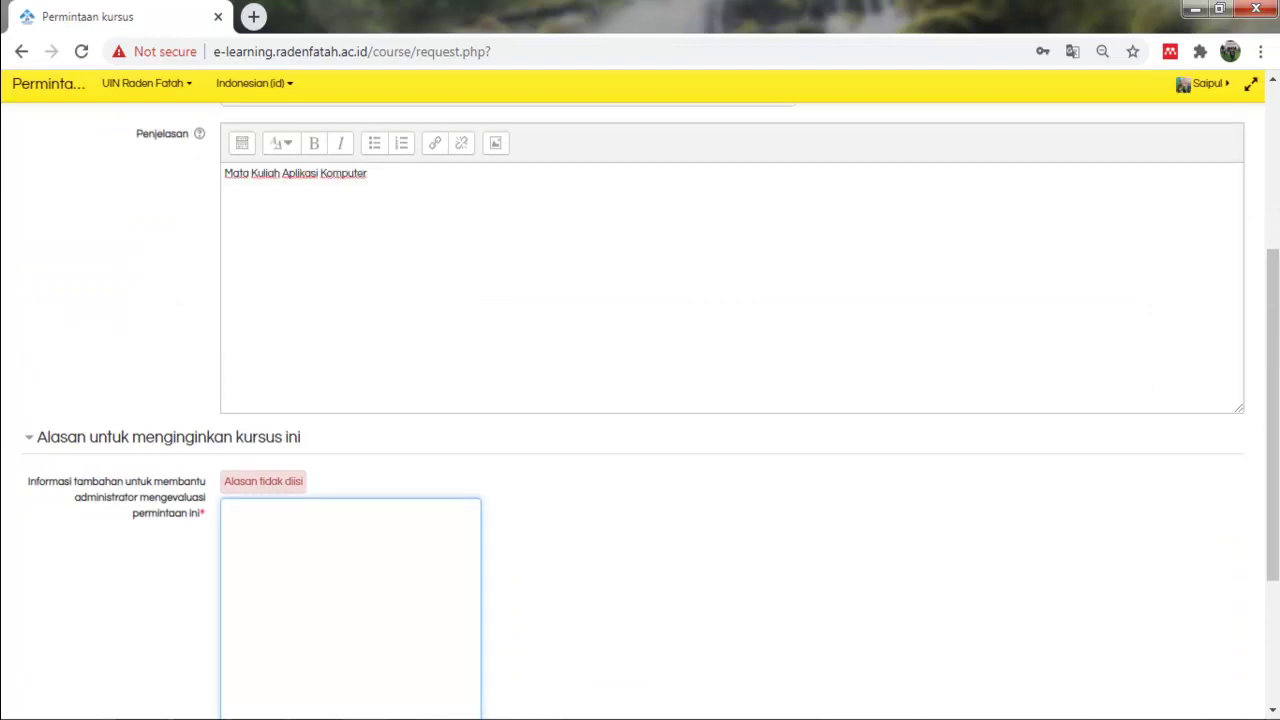
key("ctrl+v")
scroll(340, 580, "down", 3)
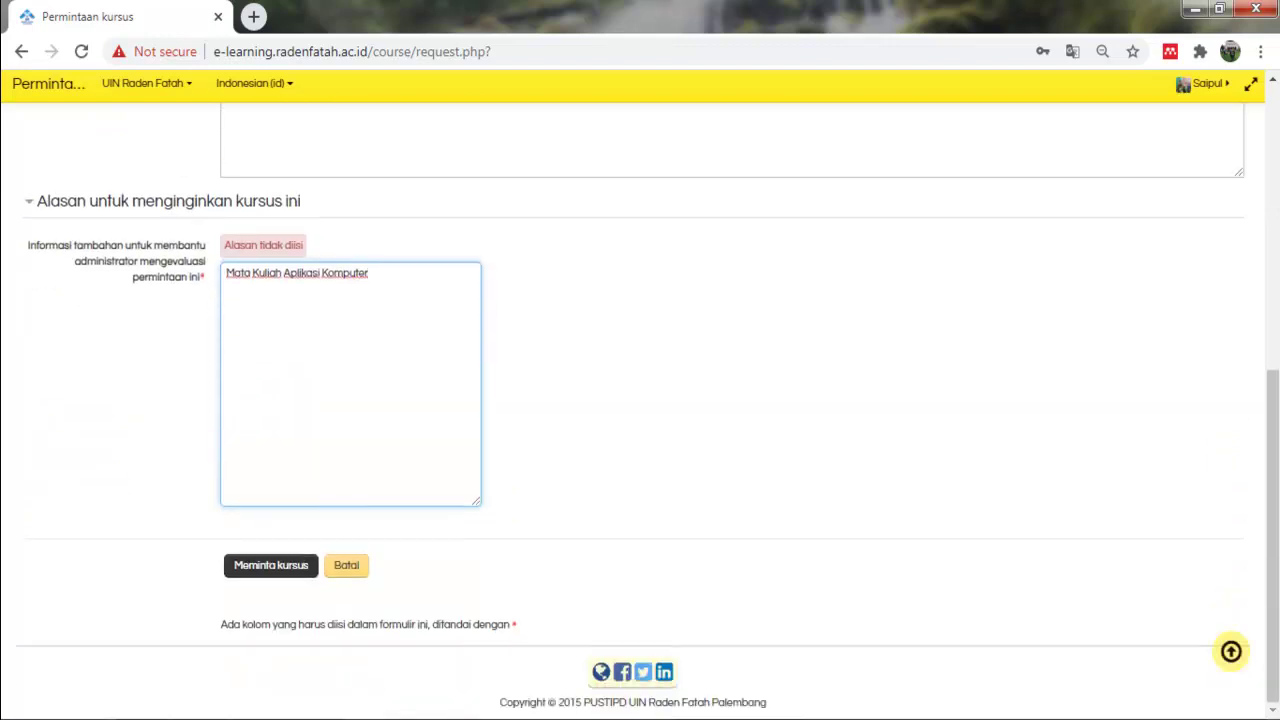
left_click(271, 566)
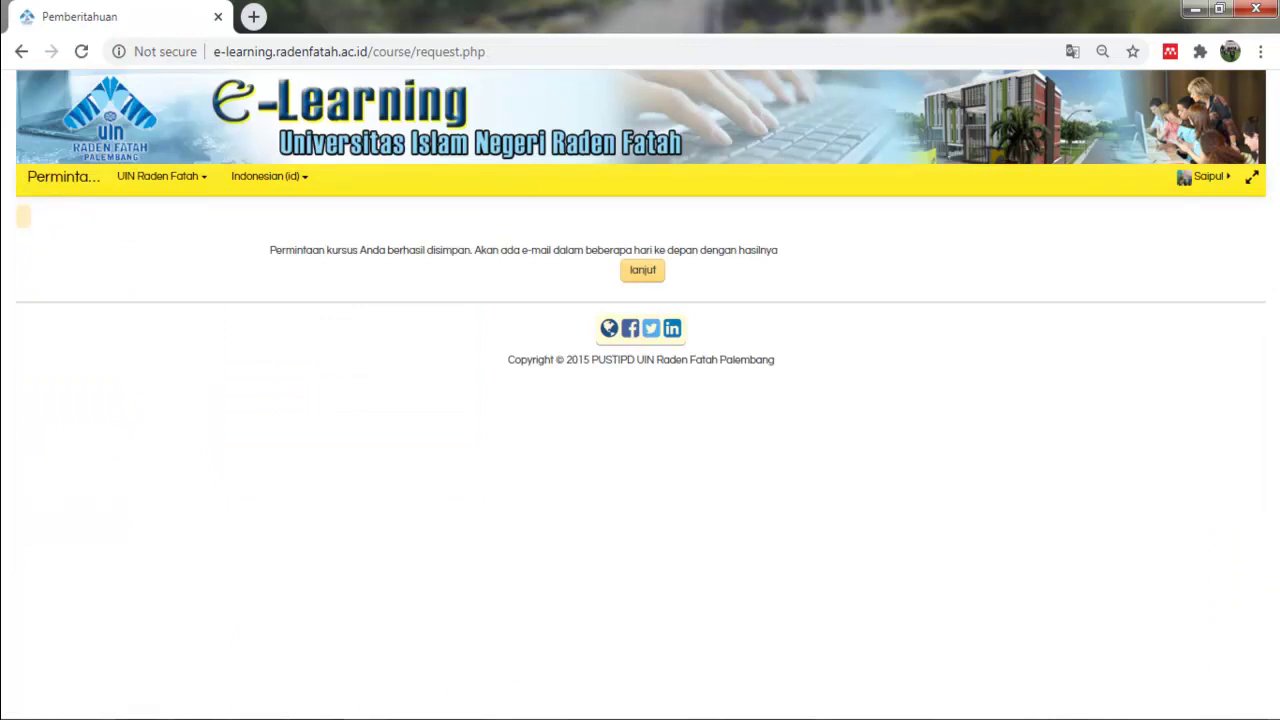
Highlight the request-saved notice, then choose lanjut to reach the course categories page.
left_click_drag(276, 250, 471, 250)
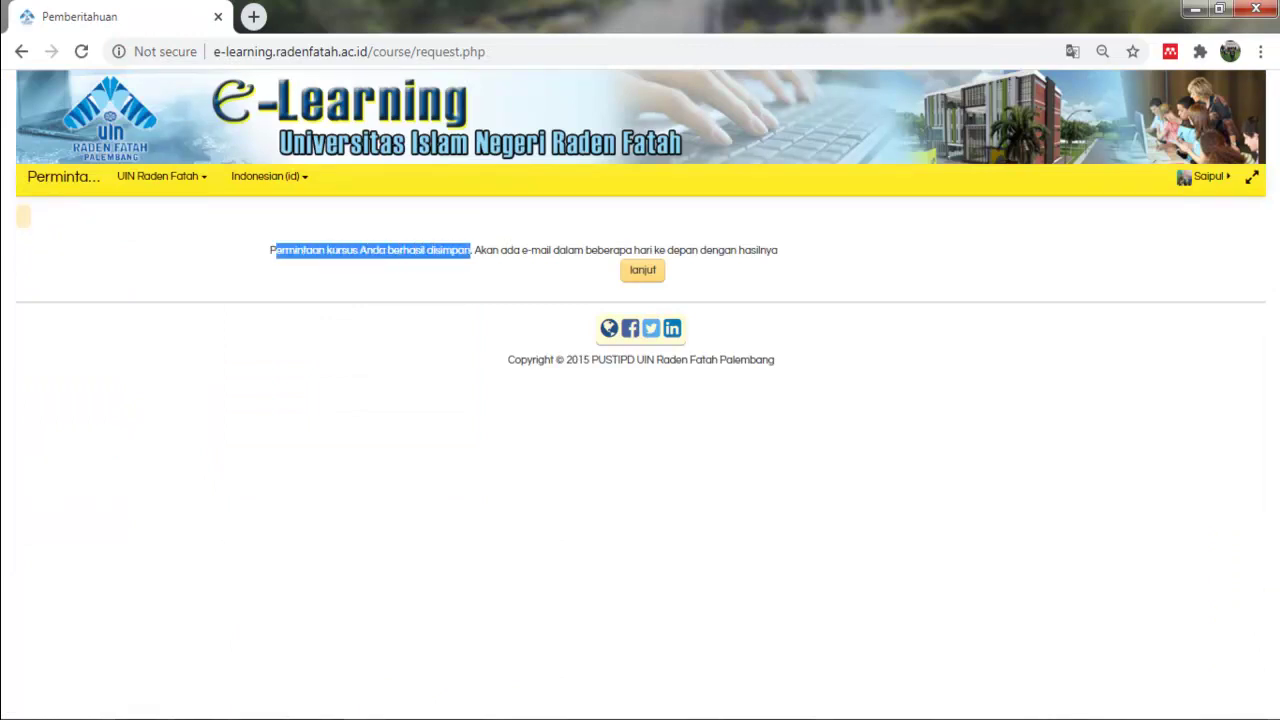
left_click_drag(270, 250, 424, 250)
left_click(424, 250)
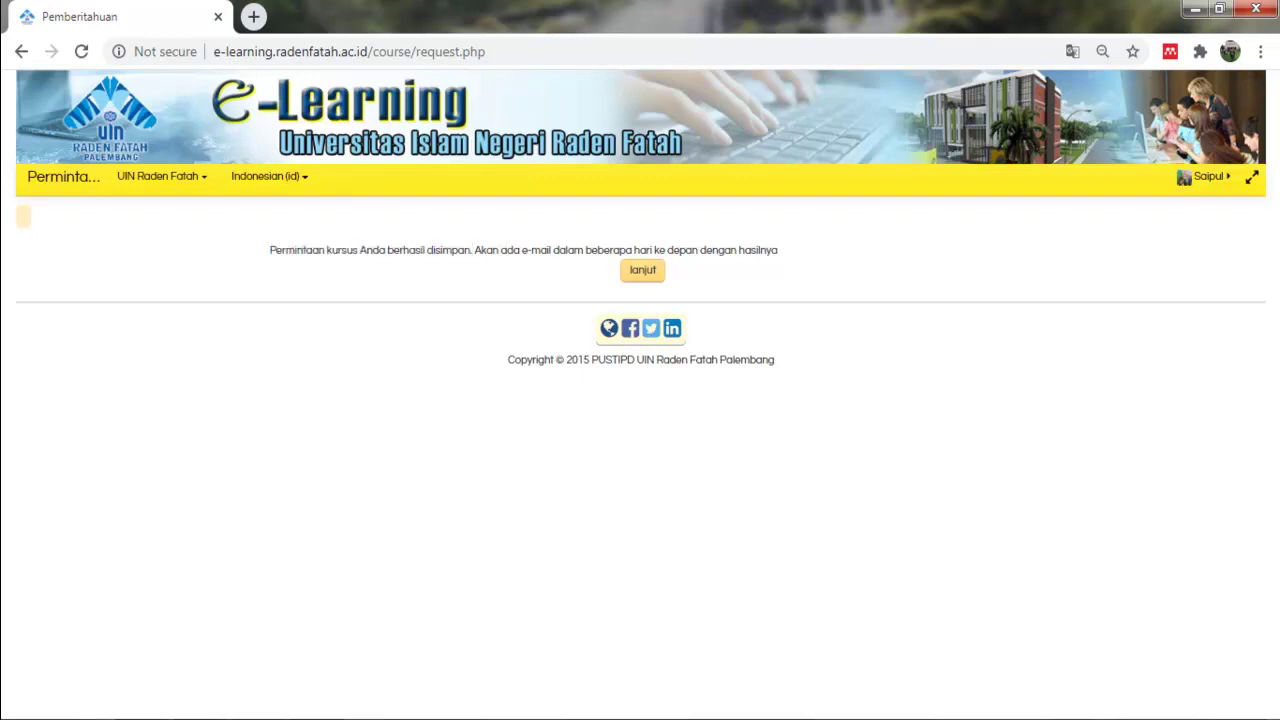
left_click_drag(480, 250, 488, 250)
left_click_drag(282, 250, 665, 250)
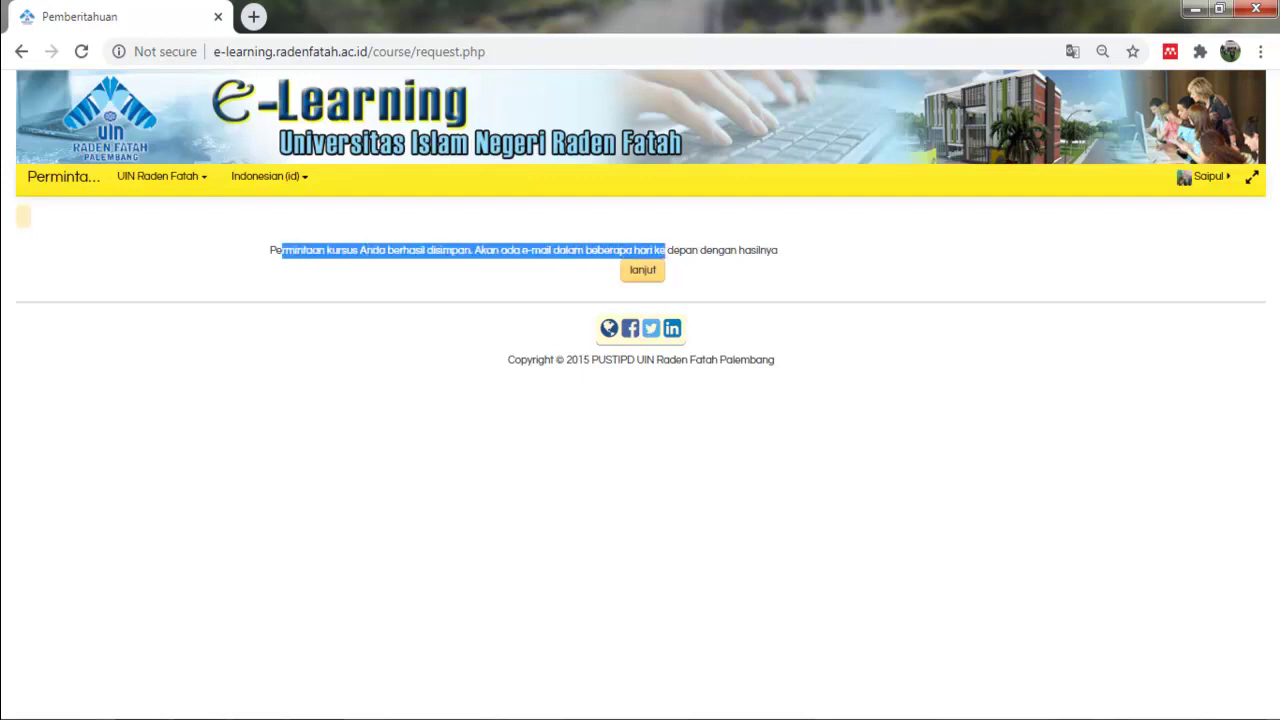
left_click(643, 270)
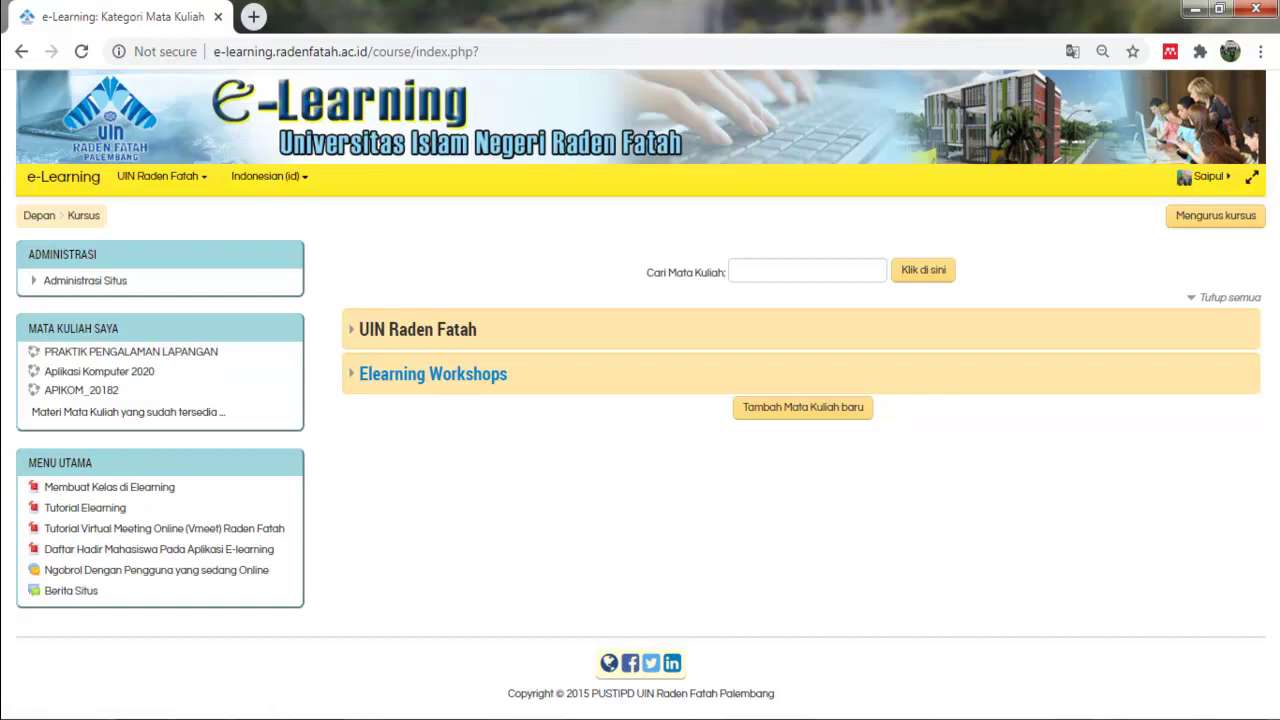
Open Aplikasi Komputer 2020 Semester Ganjil from the MATA KULIAH SAYA list.
left_click_drag(29, 329, 119, 391)
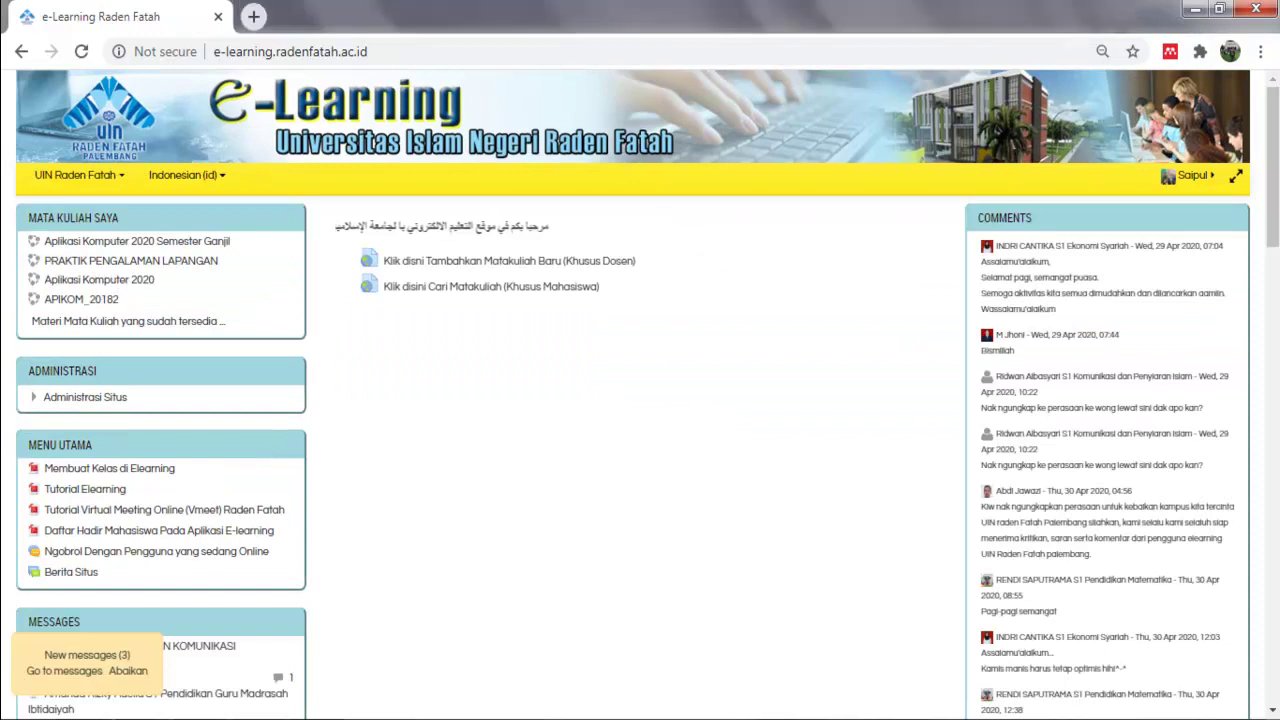
left_click(79, 176)
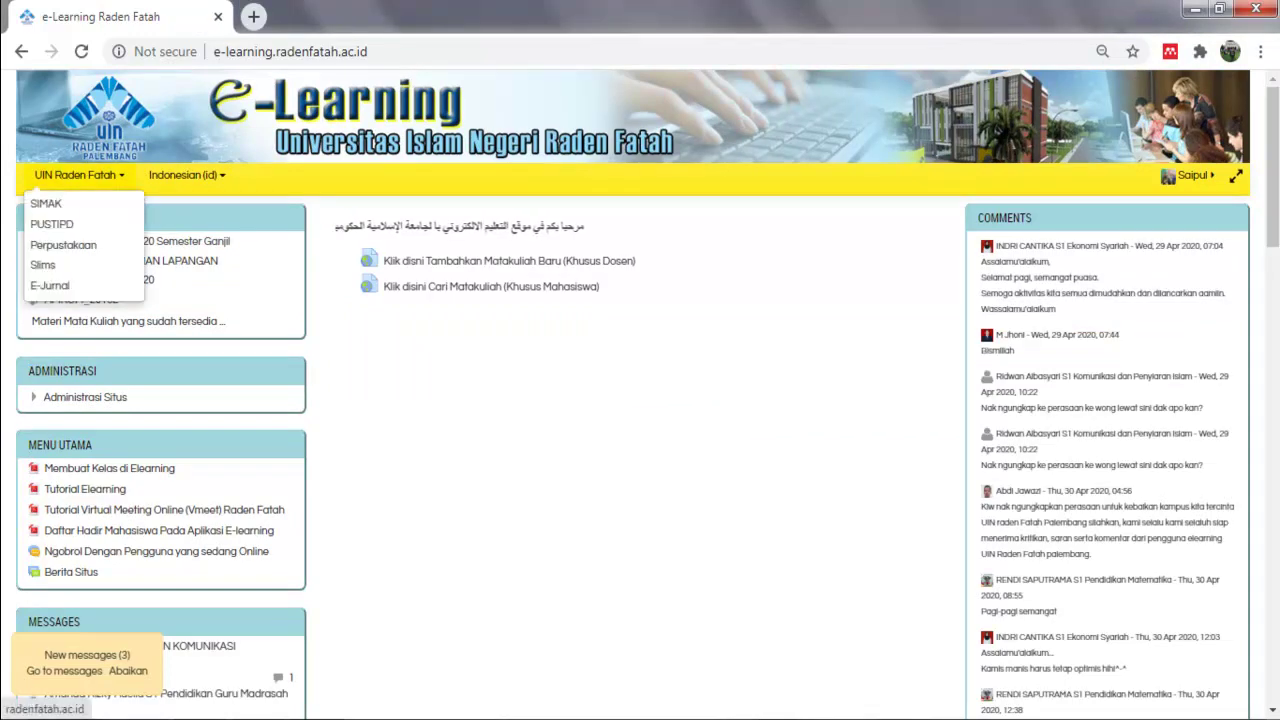
left_click(99, 243)
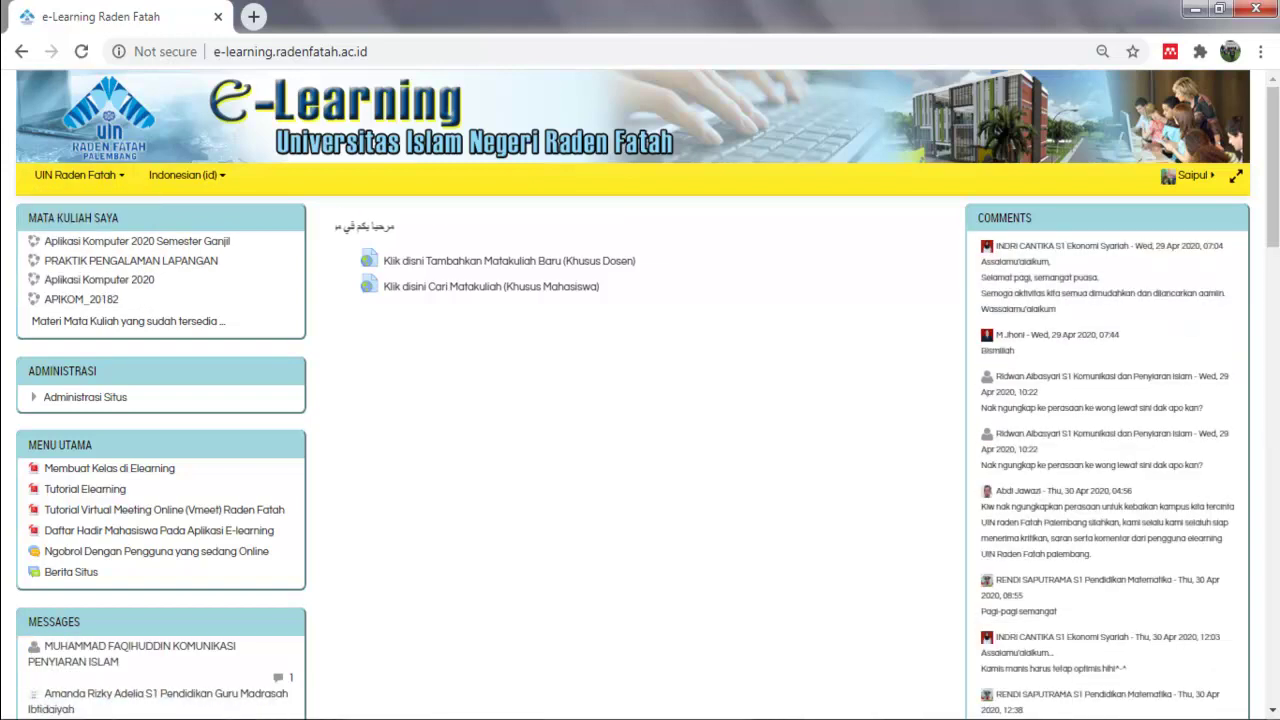
left_click_drag(230, 241, 44, 241)
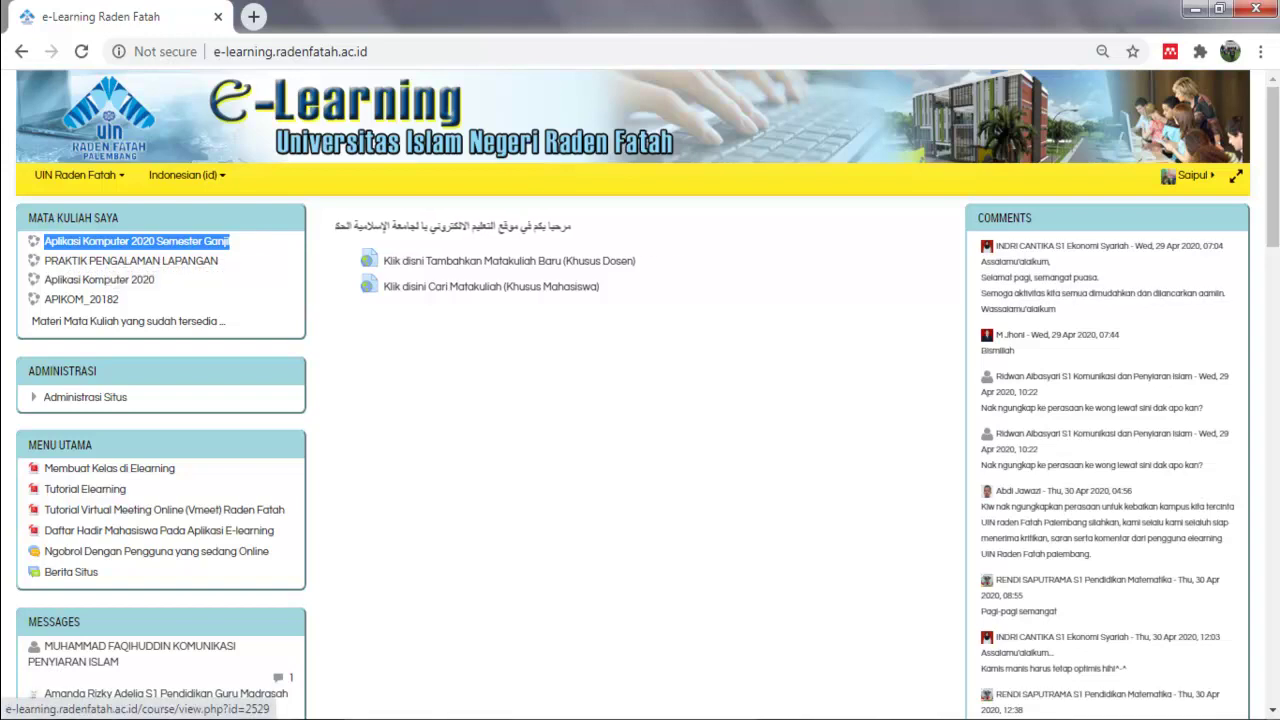
left_click_drag(37, 217, 120, 218)
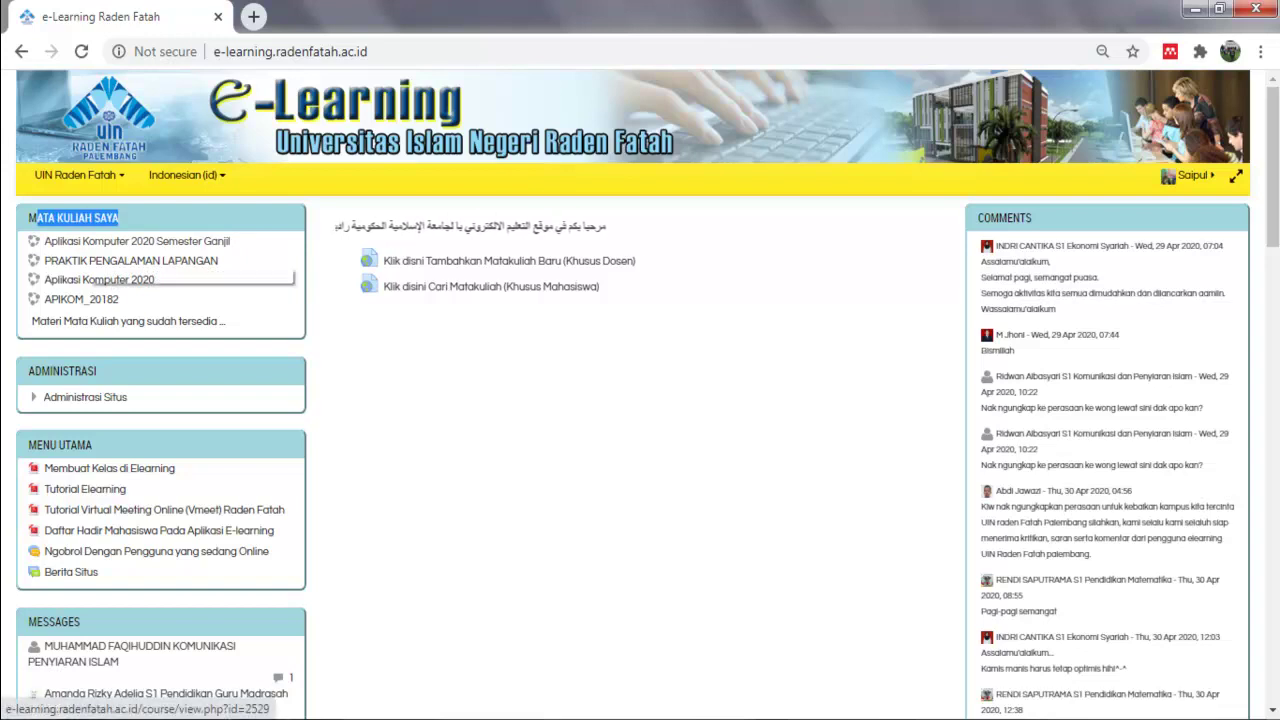
left_click(93, 243)
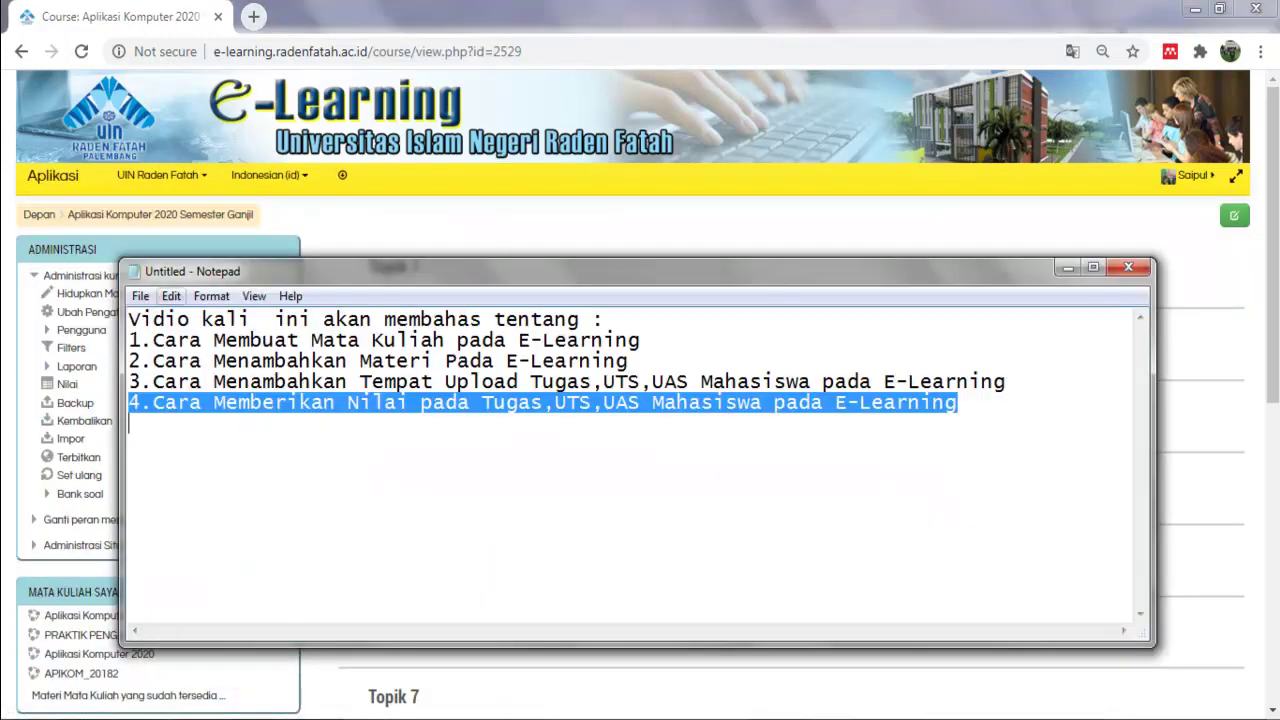
left_click_drag(140, 340, 640, 340)
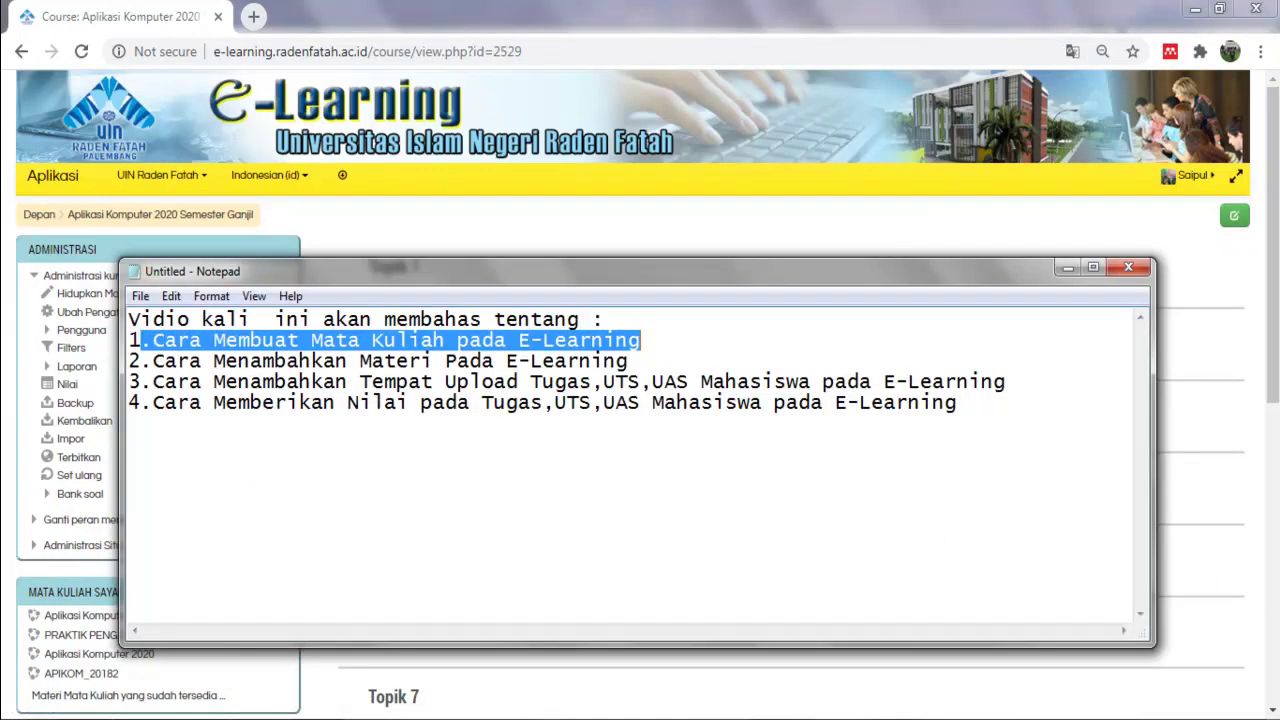
left_click_drag(152, 361, 591, 361)
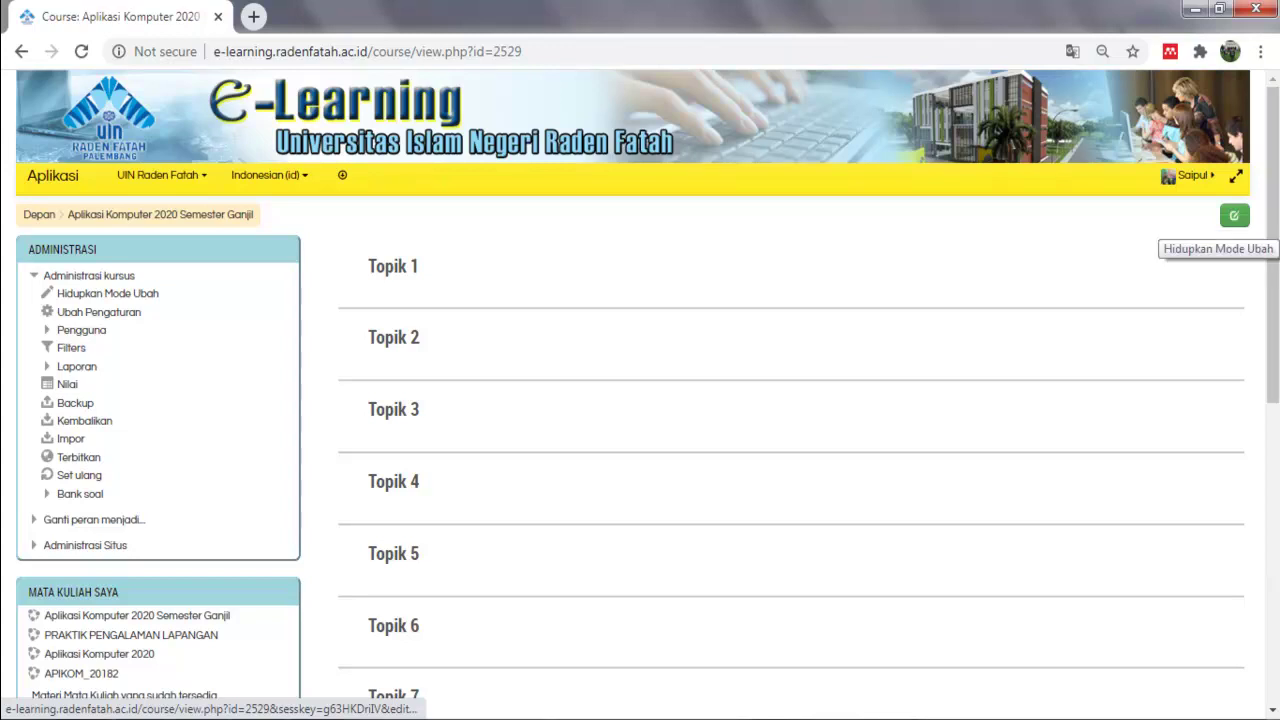
Turn editing on for the course and bring up the add-activity option under Topik 1.
left_click(1234, 215)
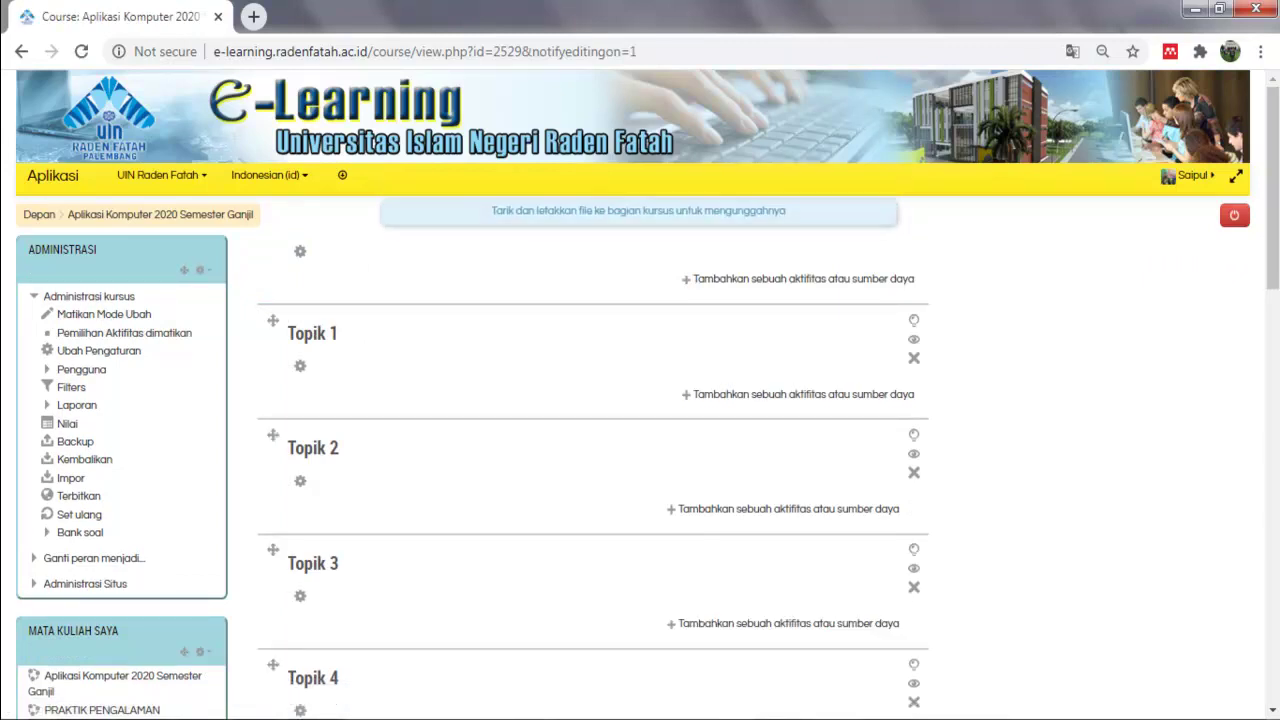
key("alt+Tab")
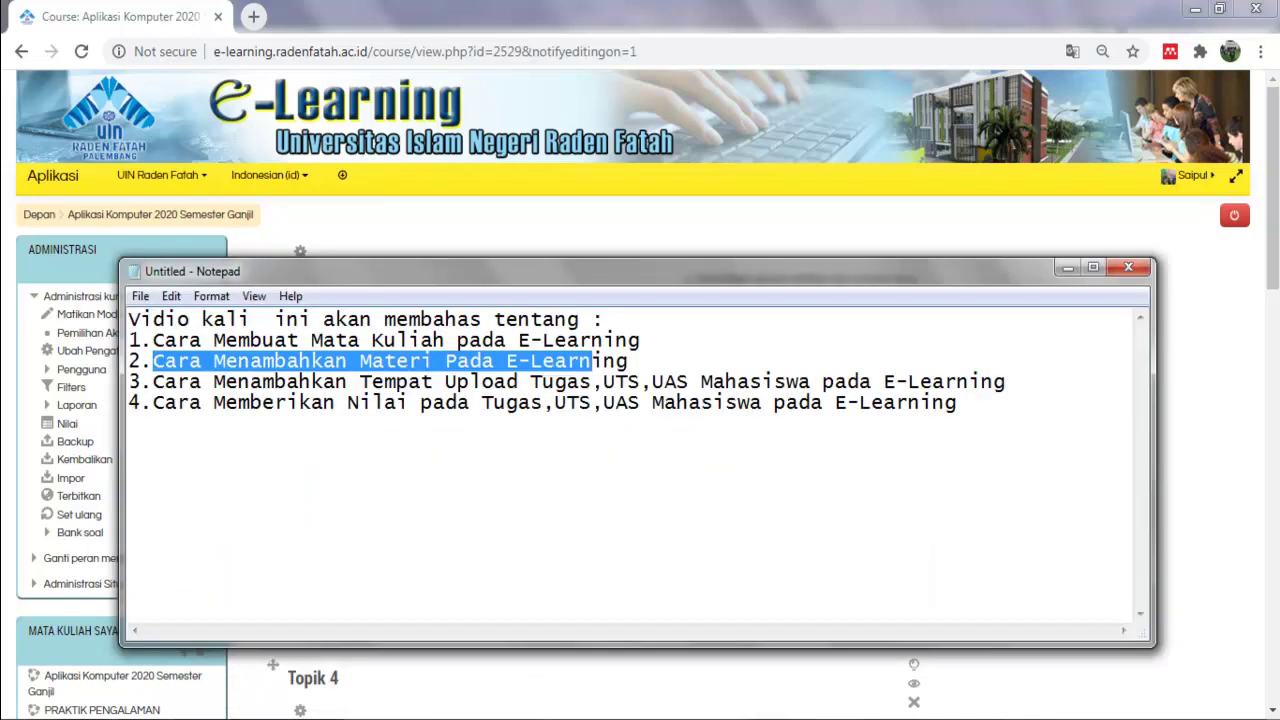
key("alt+Tab")
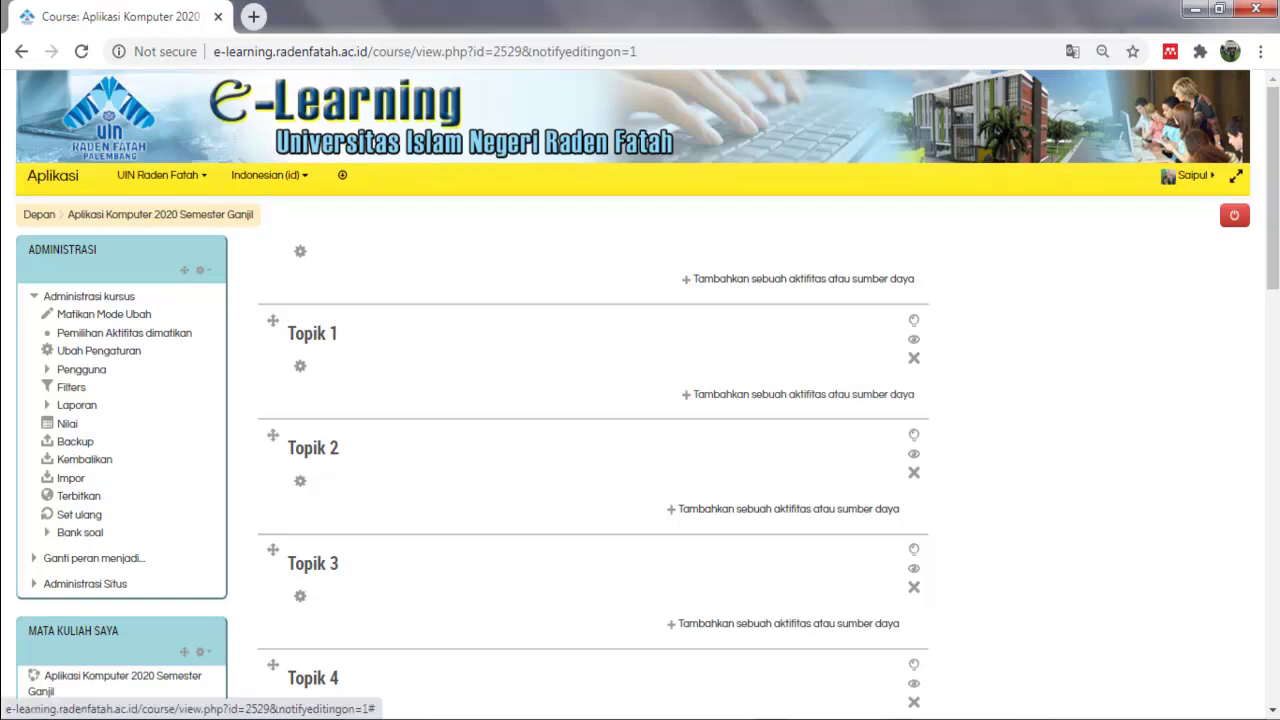
left_click_drag(914, 394, 704, 394)
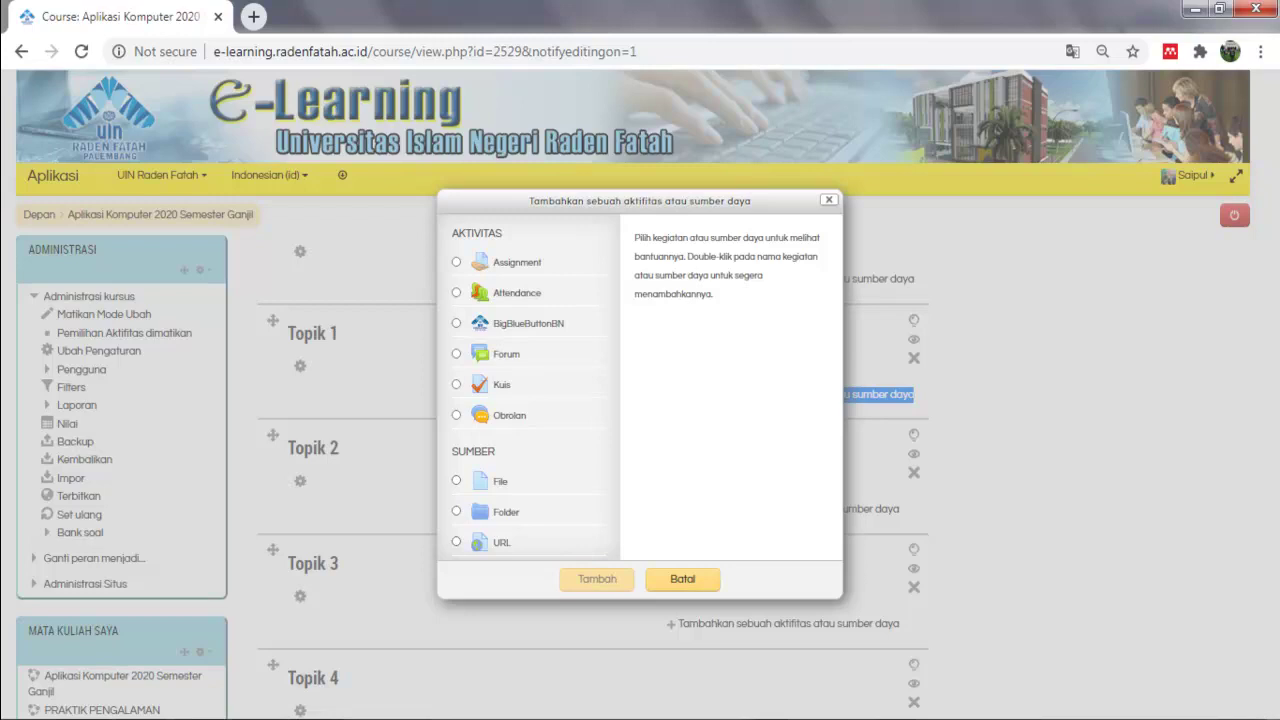
Add a File resource named 'Materi Pertemuan 1' with description 'Materi Tentang Microsoft Word'.
left_click(456, 480)
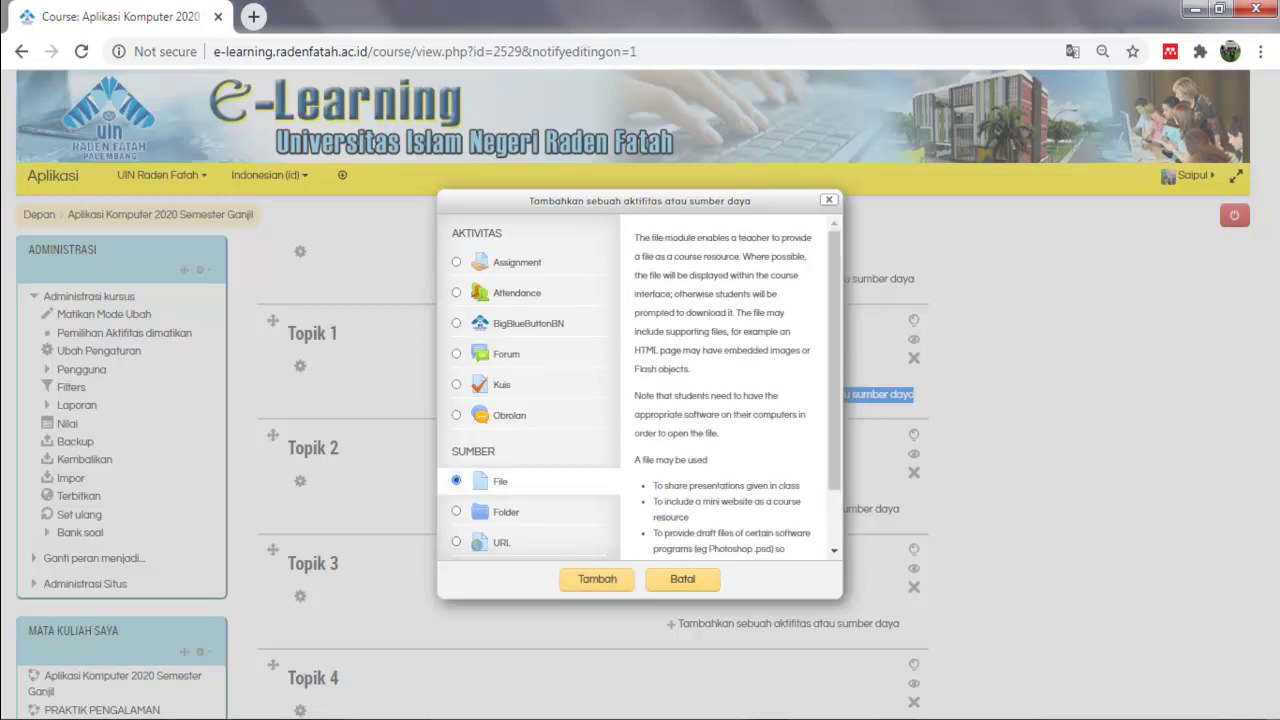
left_click(597, 578)
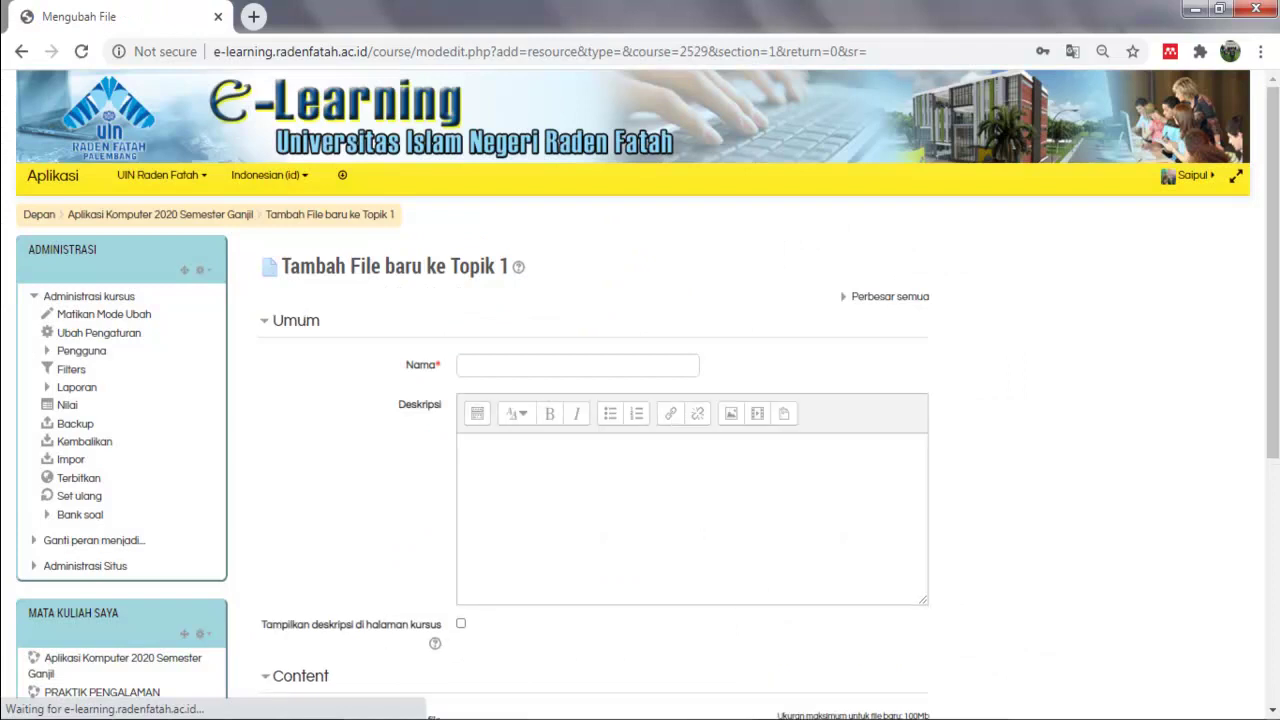
left_click(578, 366)
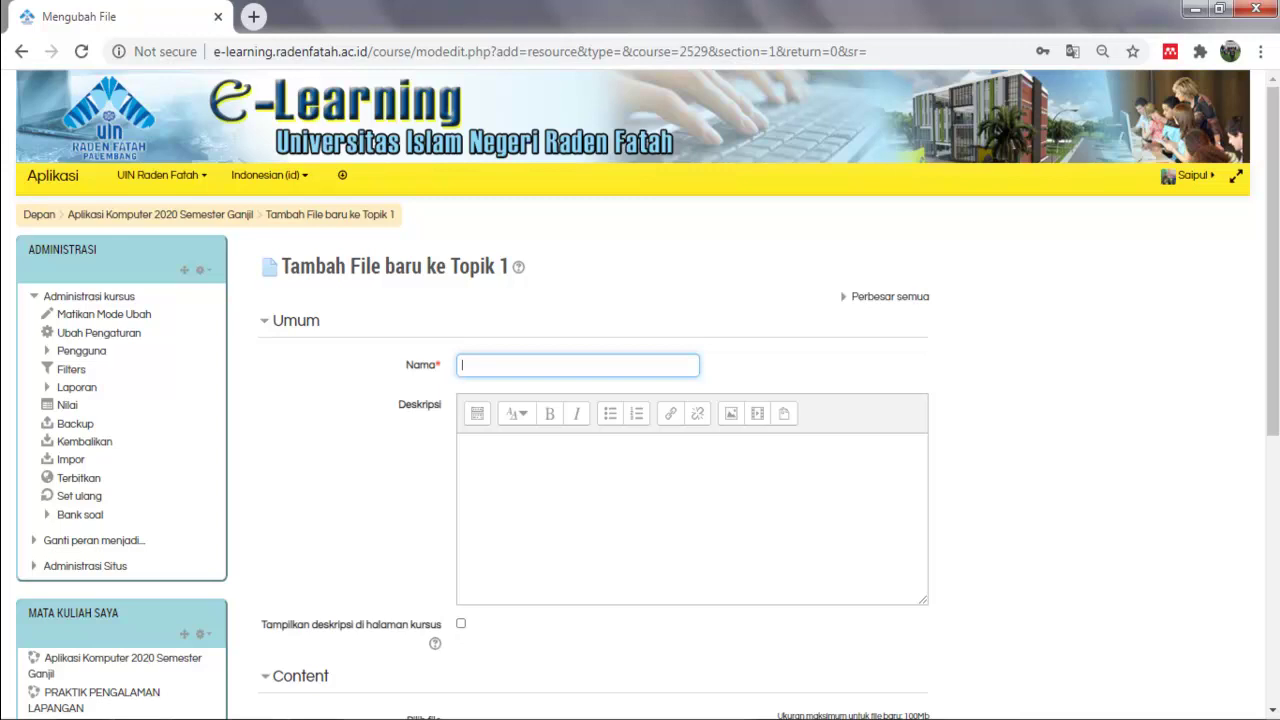
type("Materi Pertemuan 1")
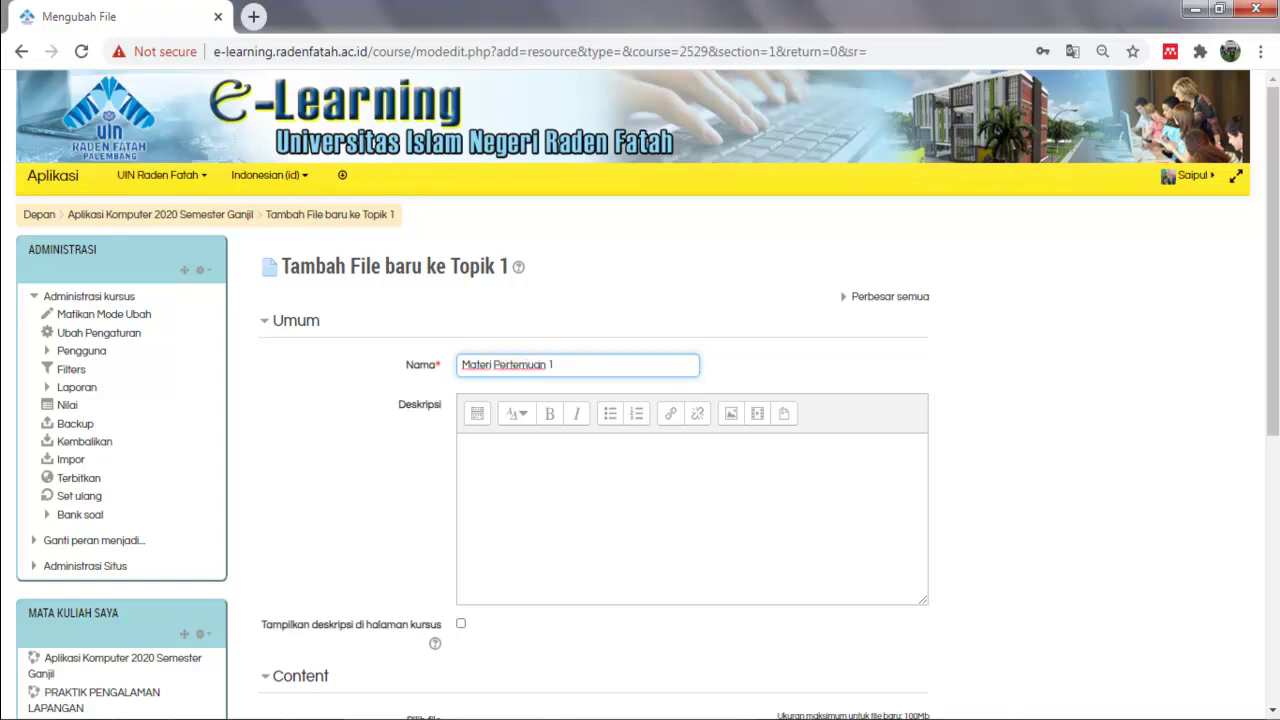
left_click(461, 445)
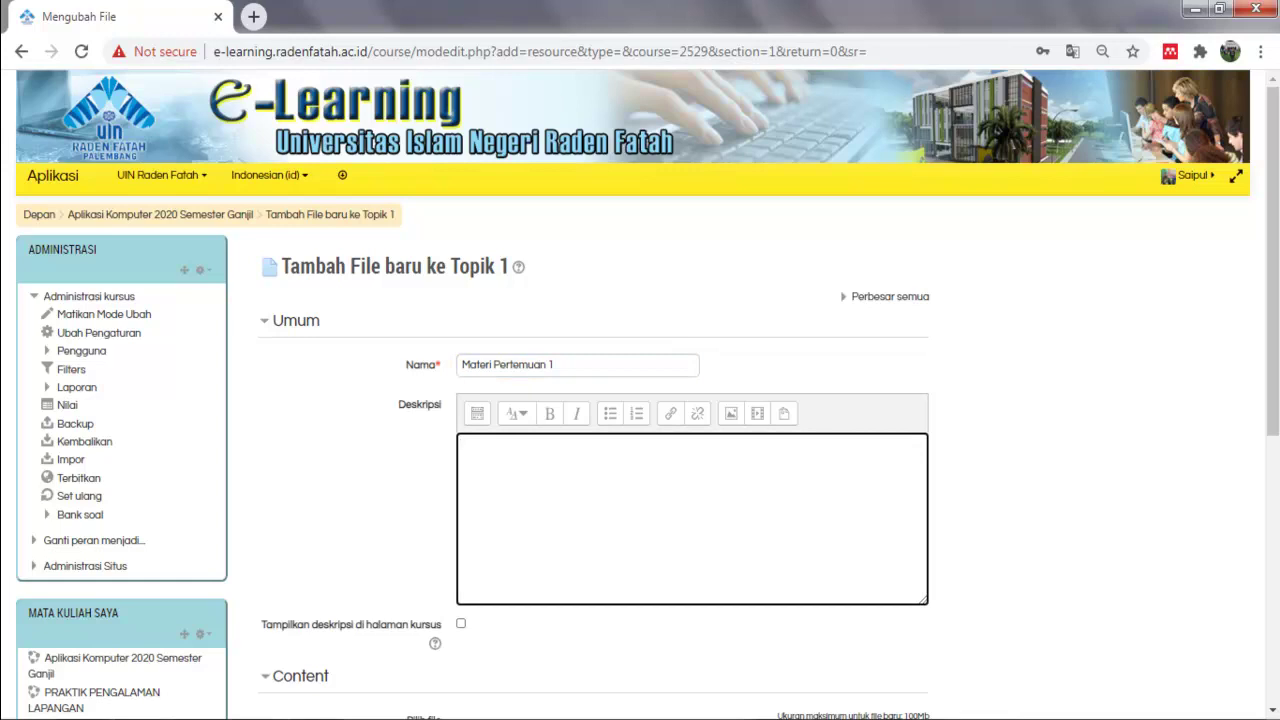
type("Materi Tentang Micro")
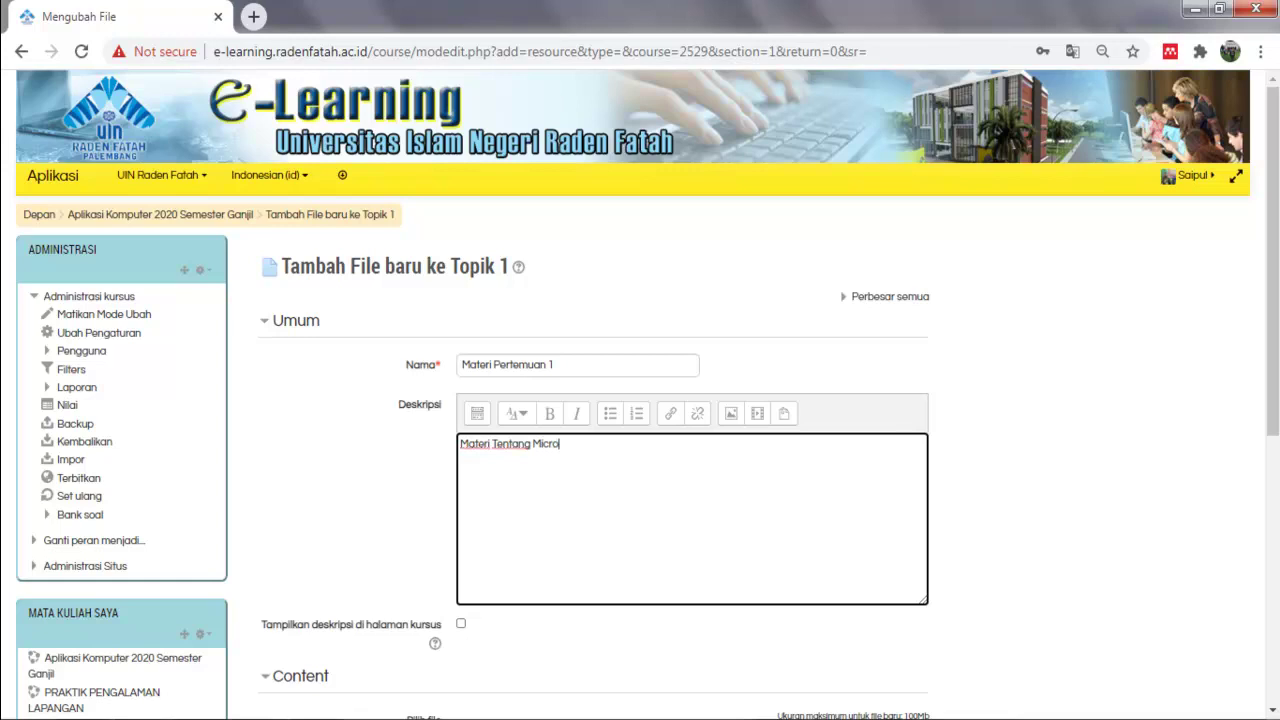
type("soft WO")
key("BackSpace")
key("BackSpace")
type("Word")
scroll(640, 410, "down", 5)
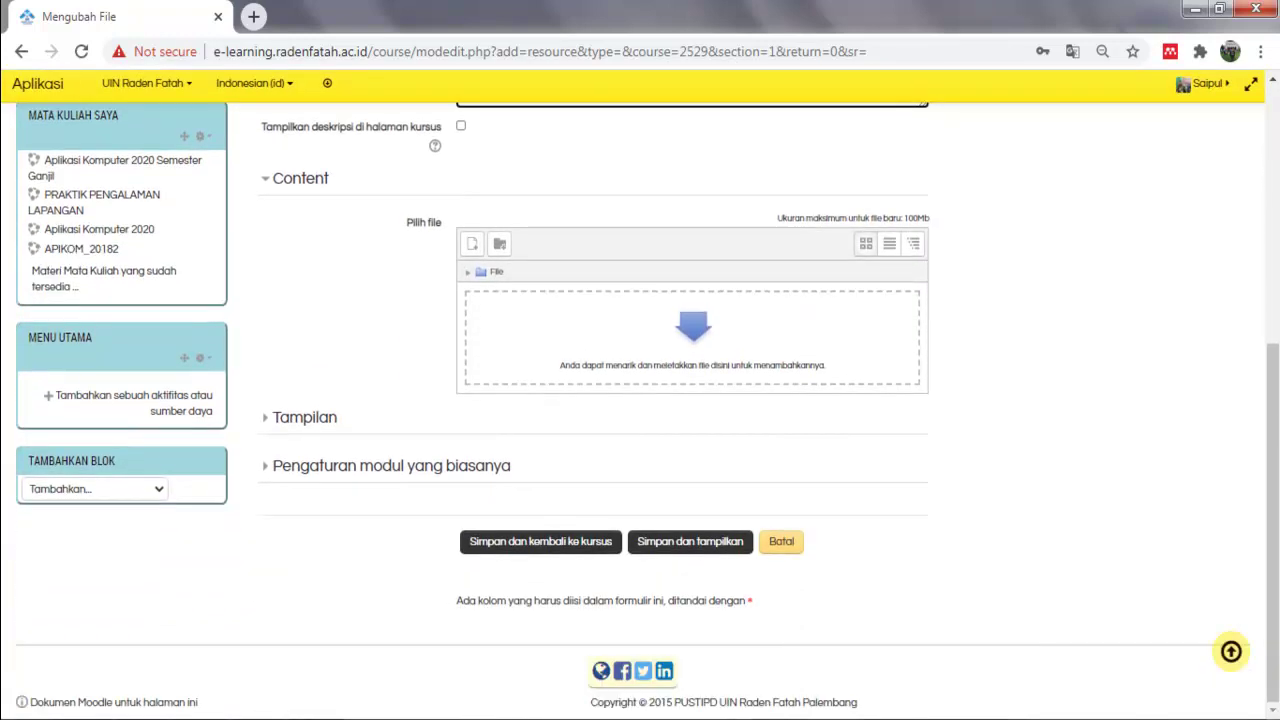
Upload Tes.pdf from Documents through the file picker, with page zoom at 100%.
left_click(409, 222)
left_click_drag(409, 222, 443, 222)
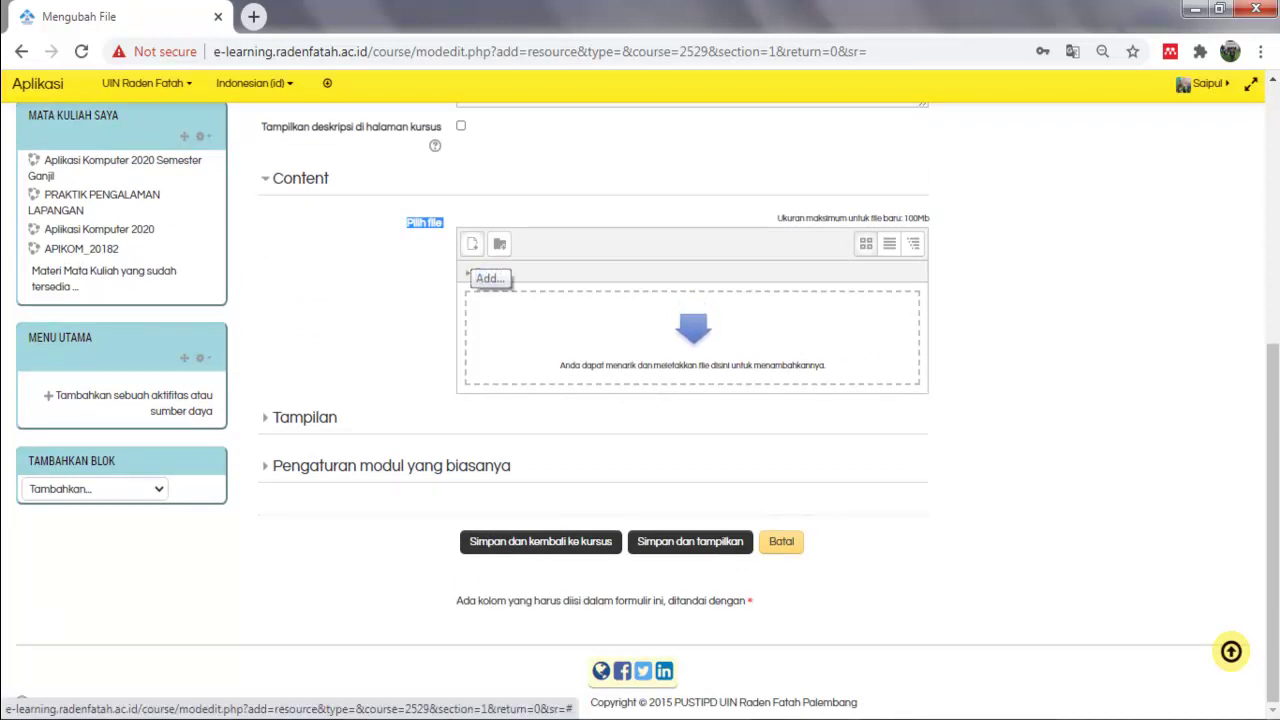
scroll(640, 400, "up", 1)
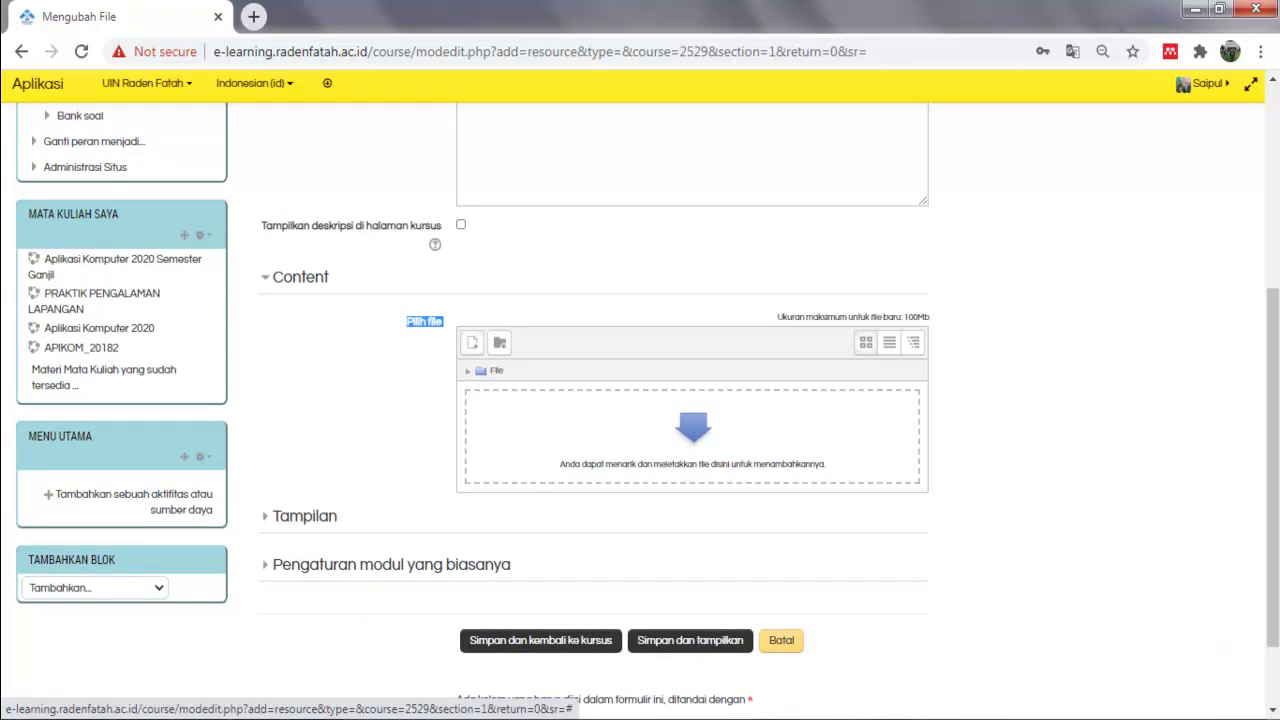
left_click(472, 343)
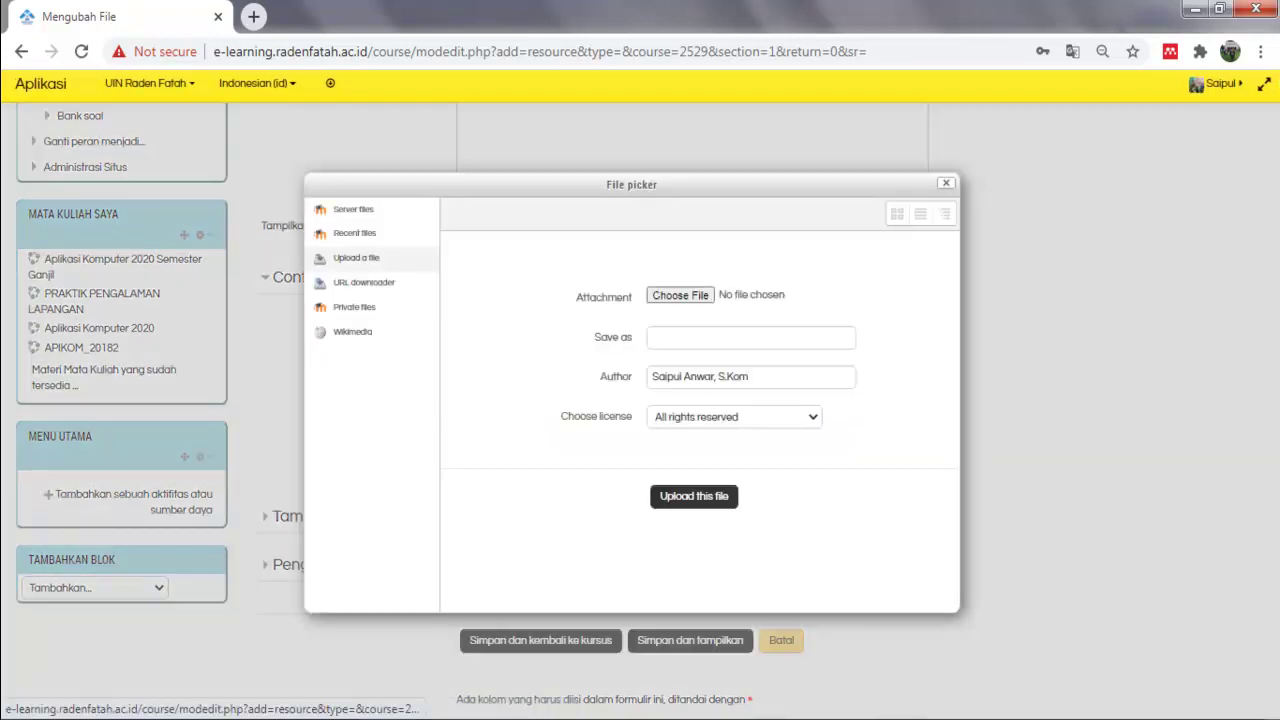
key("ctrl+plus")
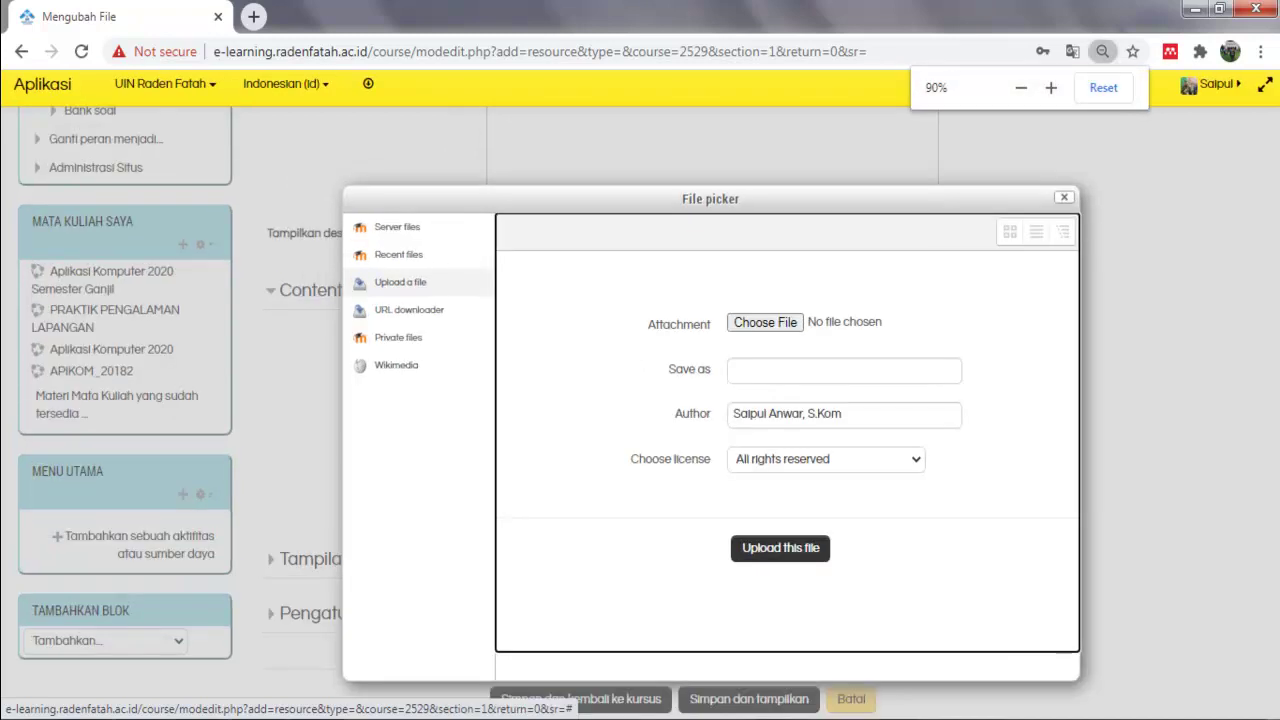
key("ctrl+plus")
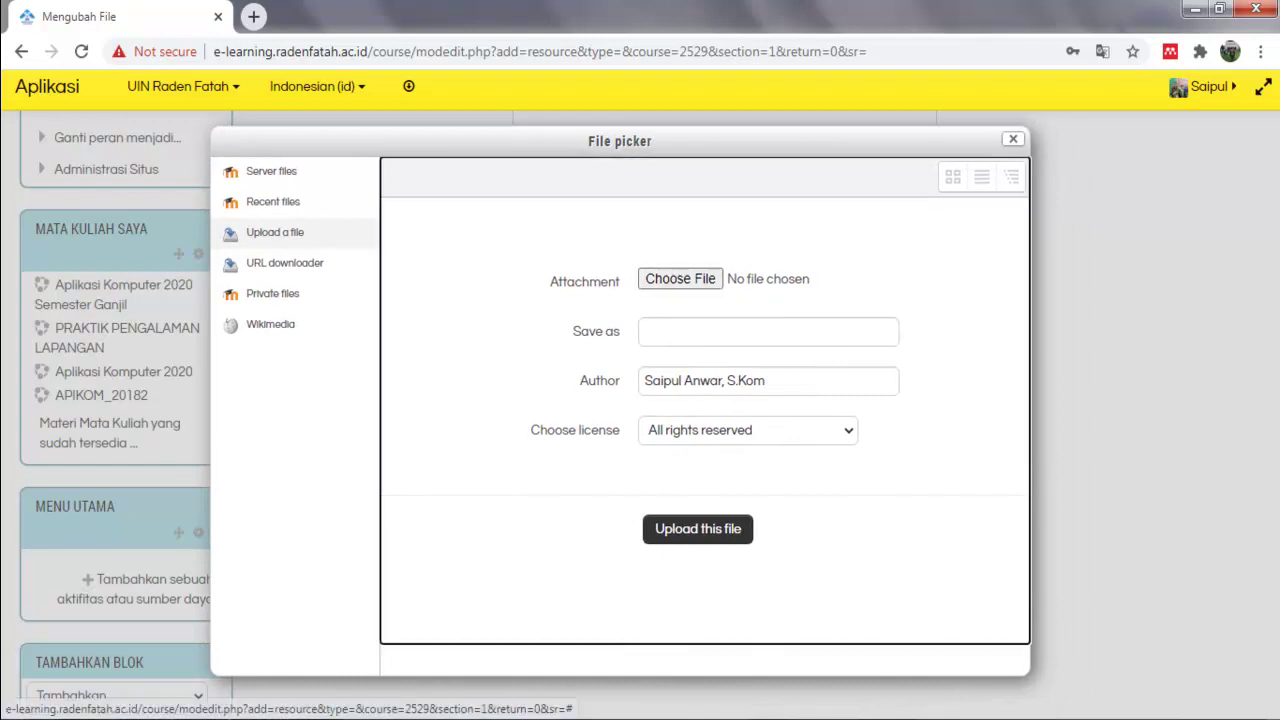
left_click(680, 279)
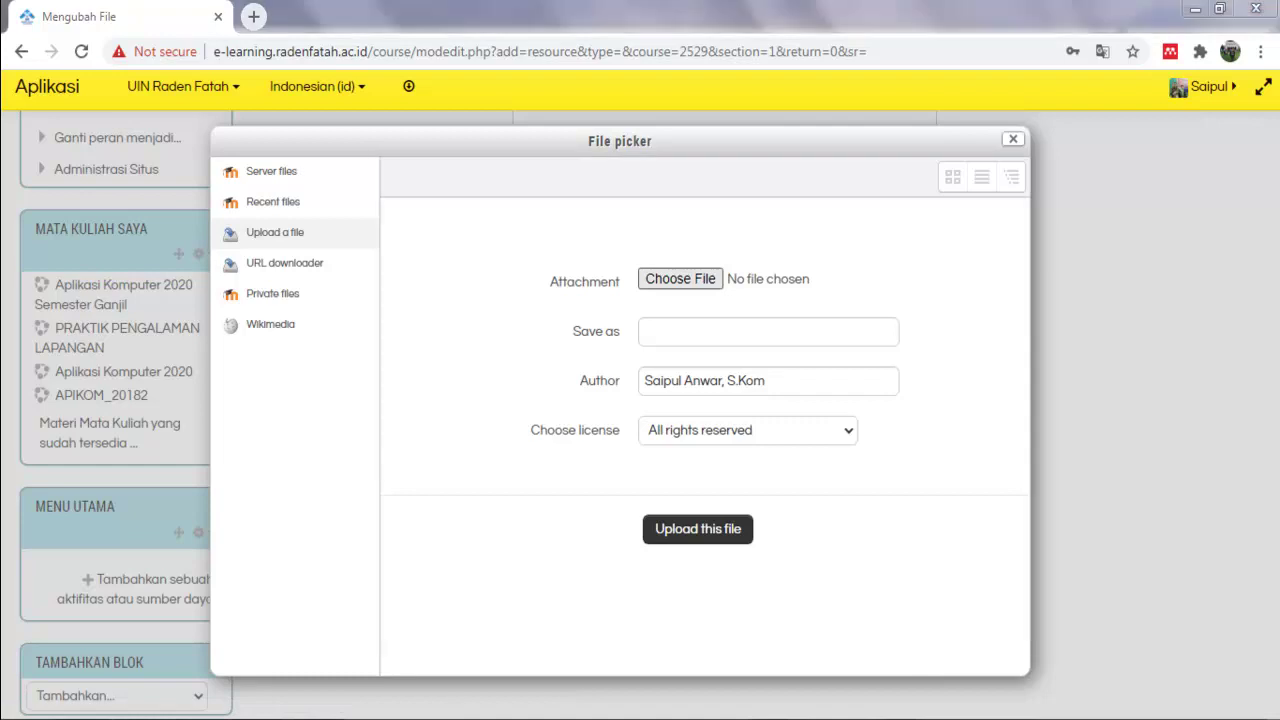
left_click(435, 427)
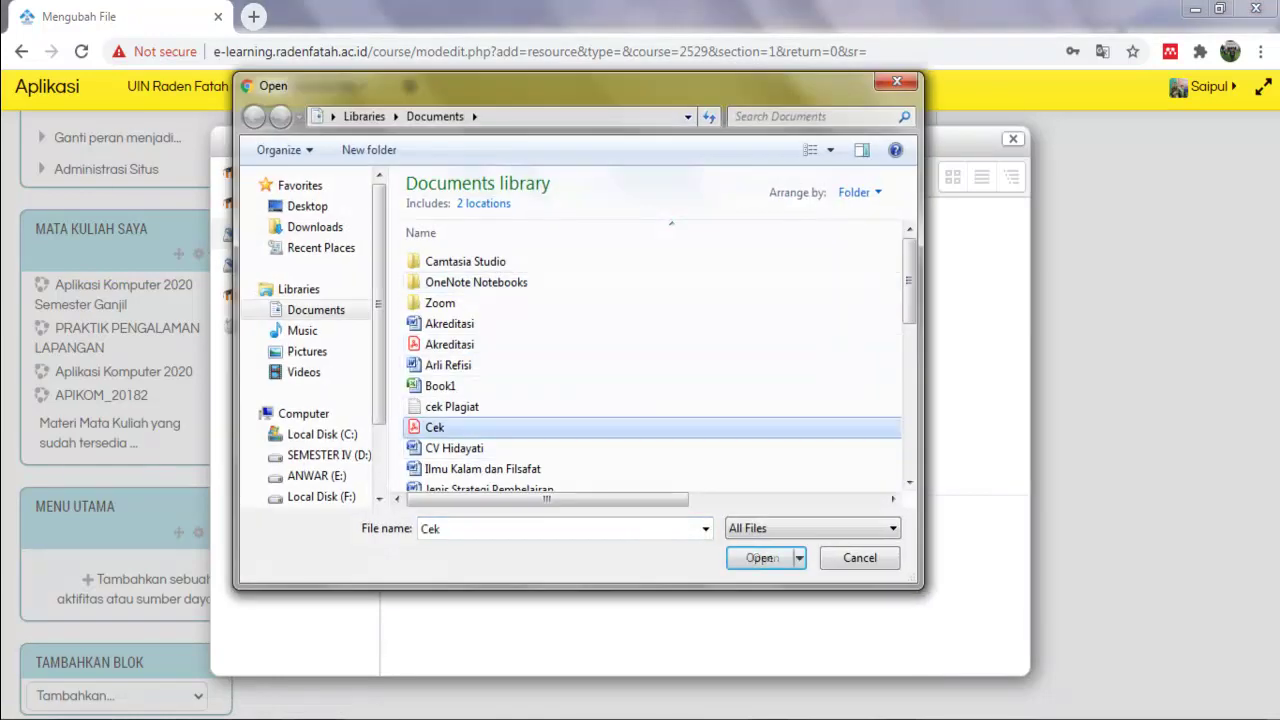
type("tes")
double_click(434, 376)
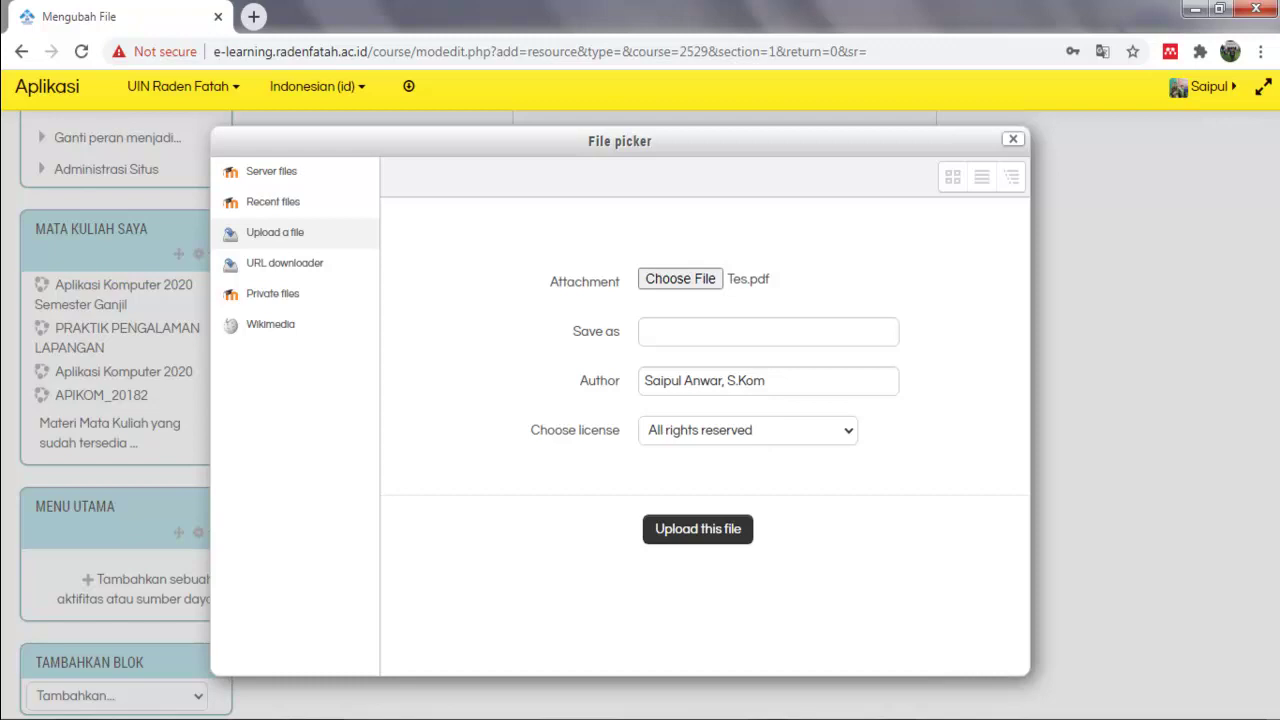
left_click(698, 529)
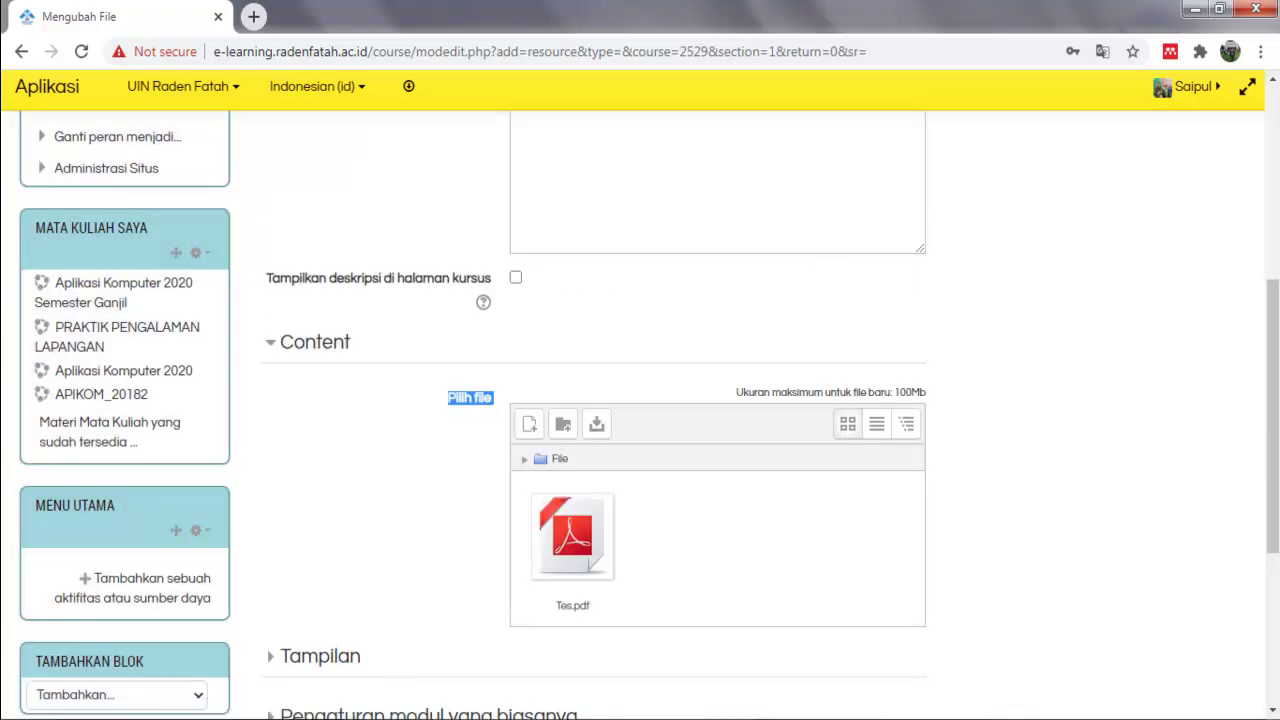
Save the Materi Pertemuan 1 resource with Simpan dan tampilkan.
scroll(640, 415, "down", 1)
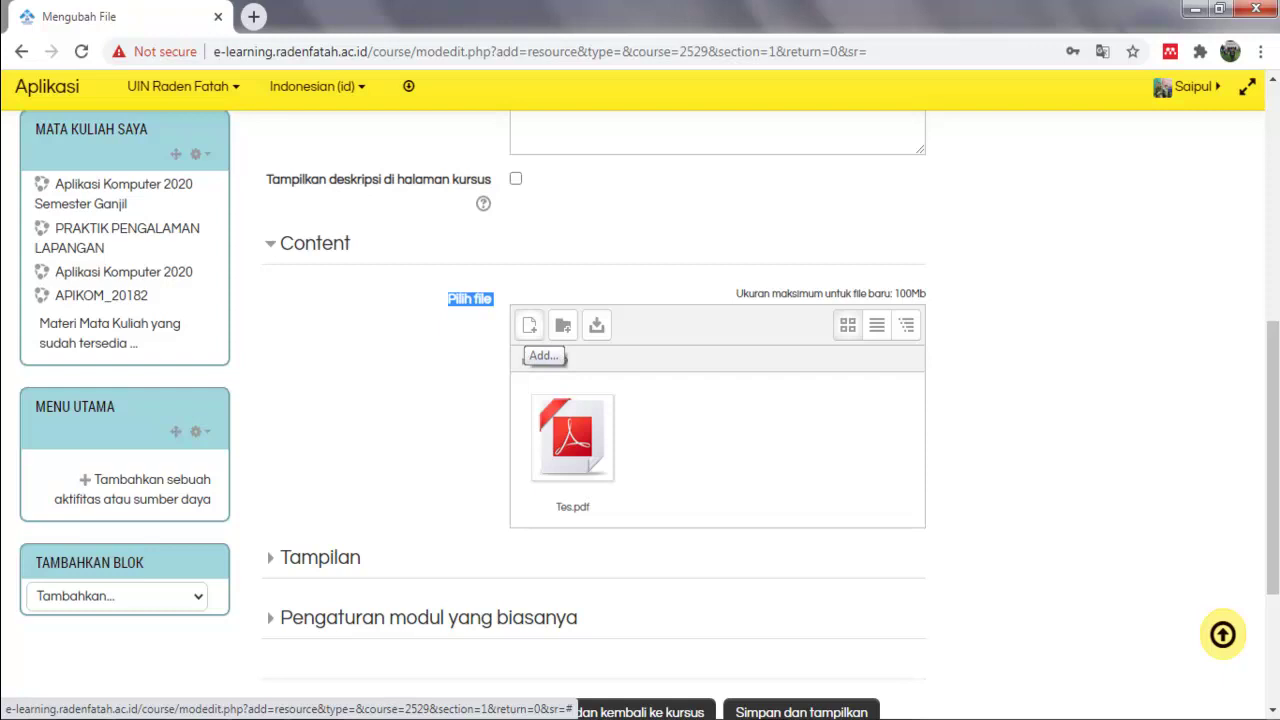
scroll(640, 400, "down", 2)
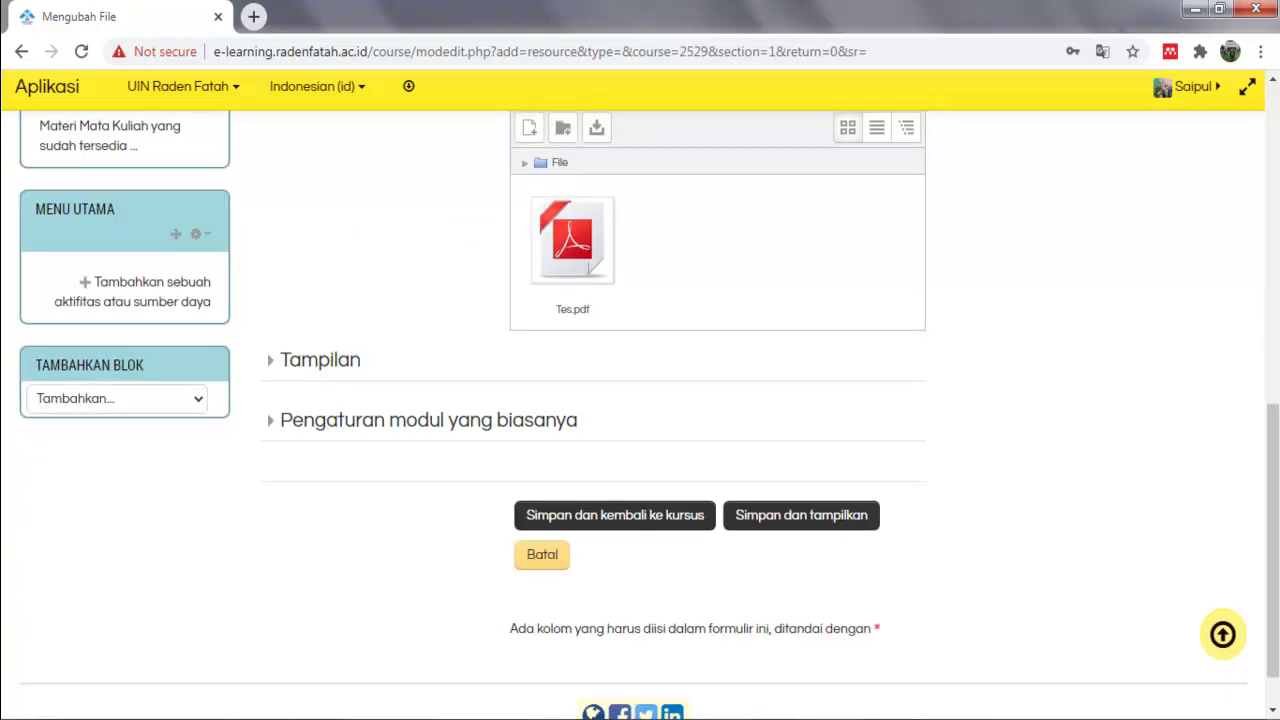
scroll(640, 400, "up", 1)
scroll(640, 400, "down", 1)
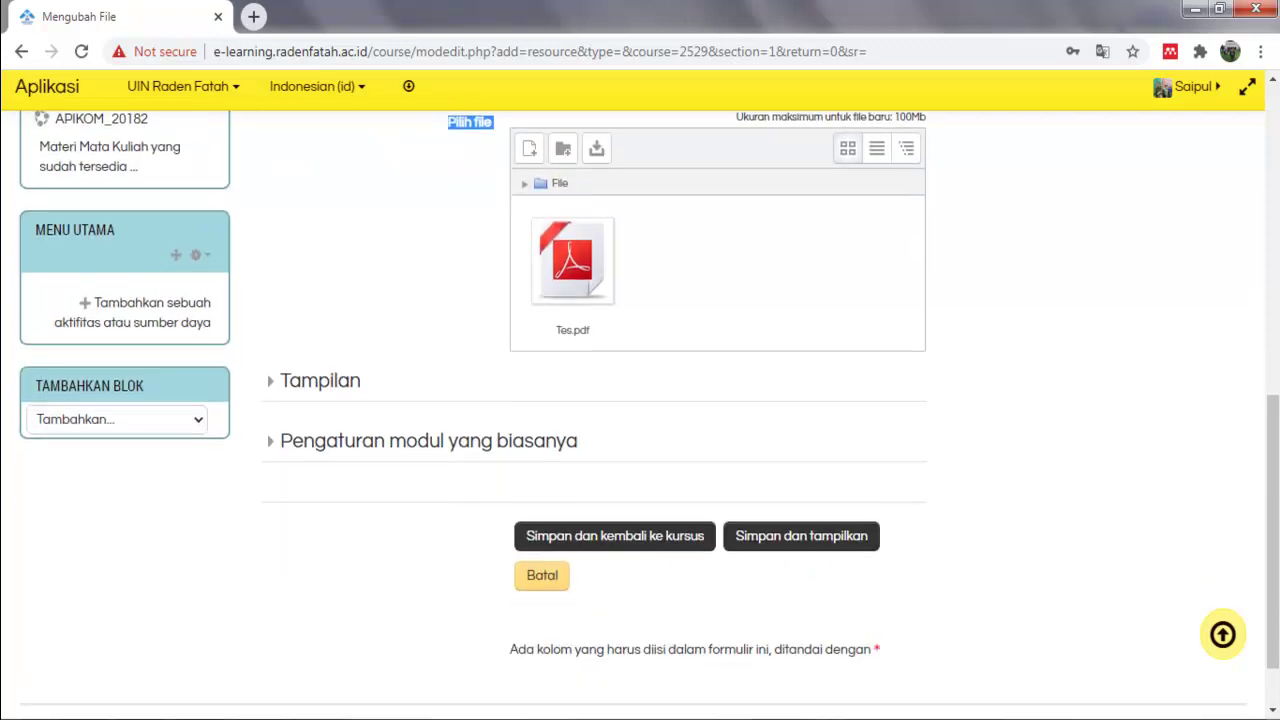
left_click(801, 515)
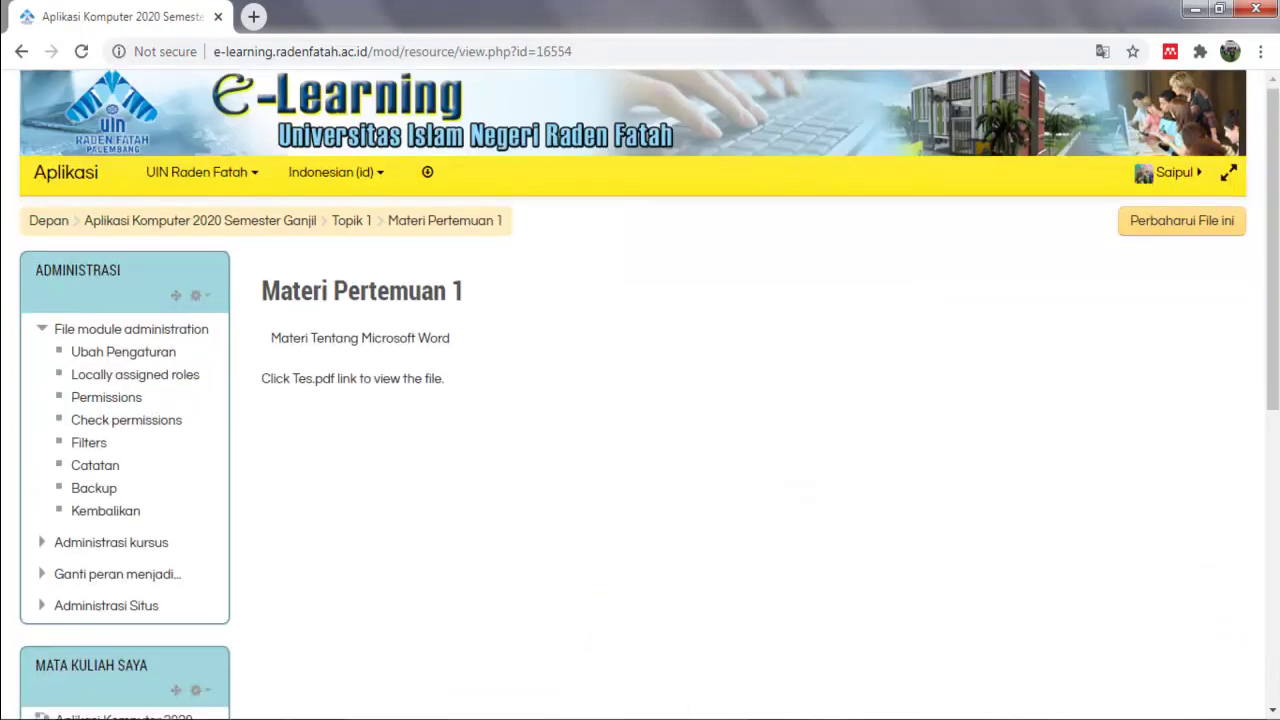
Open Tes.pdf to verify the upload, then return to the Aplikasi Komputer 2020 Semester Ganjil course page.
scroll(640, 400, "down", 4)
scroll(640, 400, "up", 4)
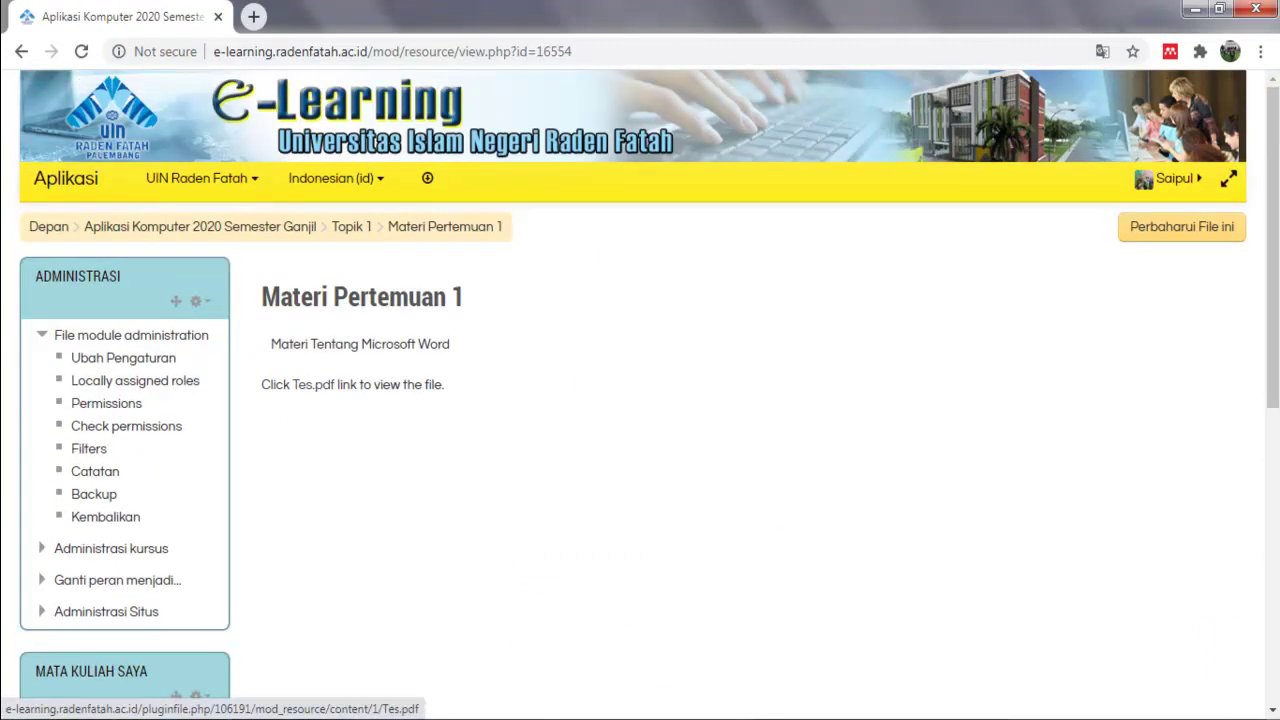
left_click(311, 384)
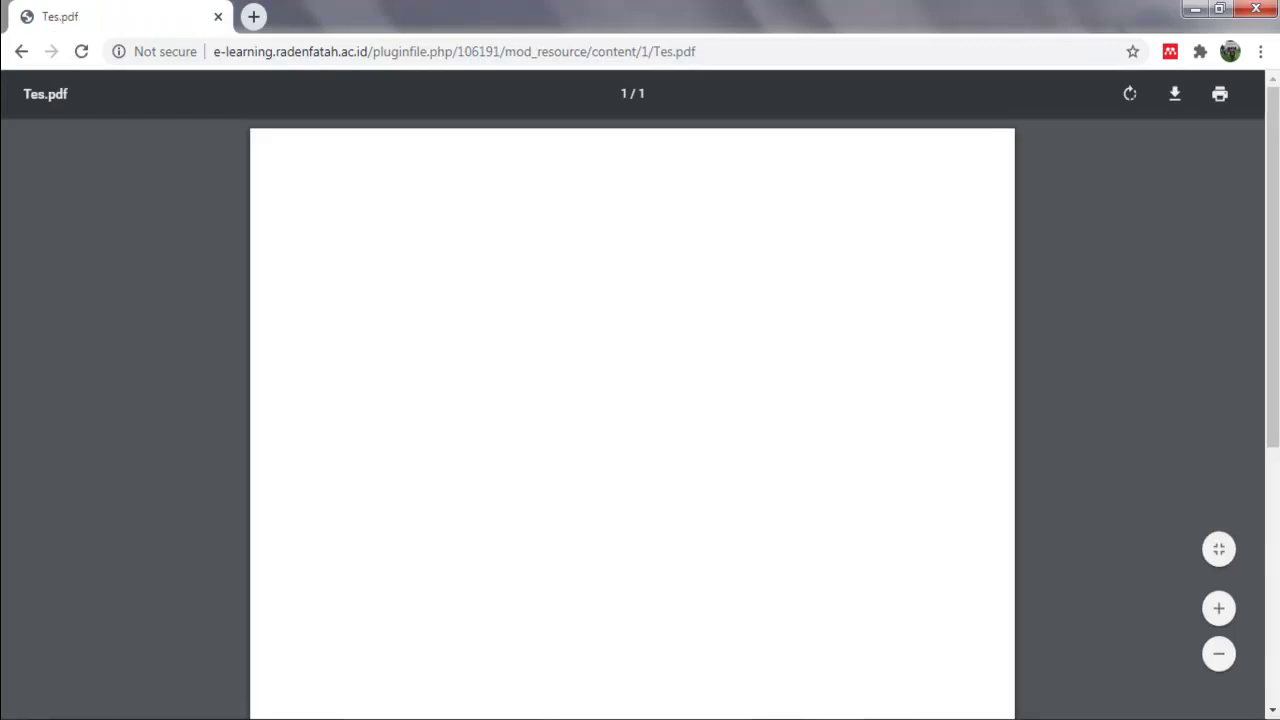
key("alt+Left")
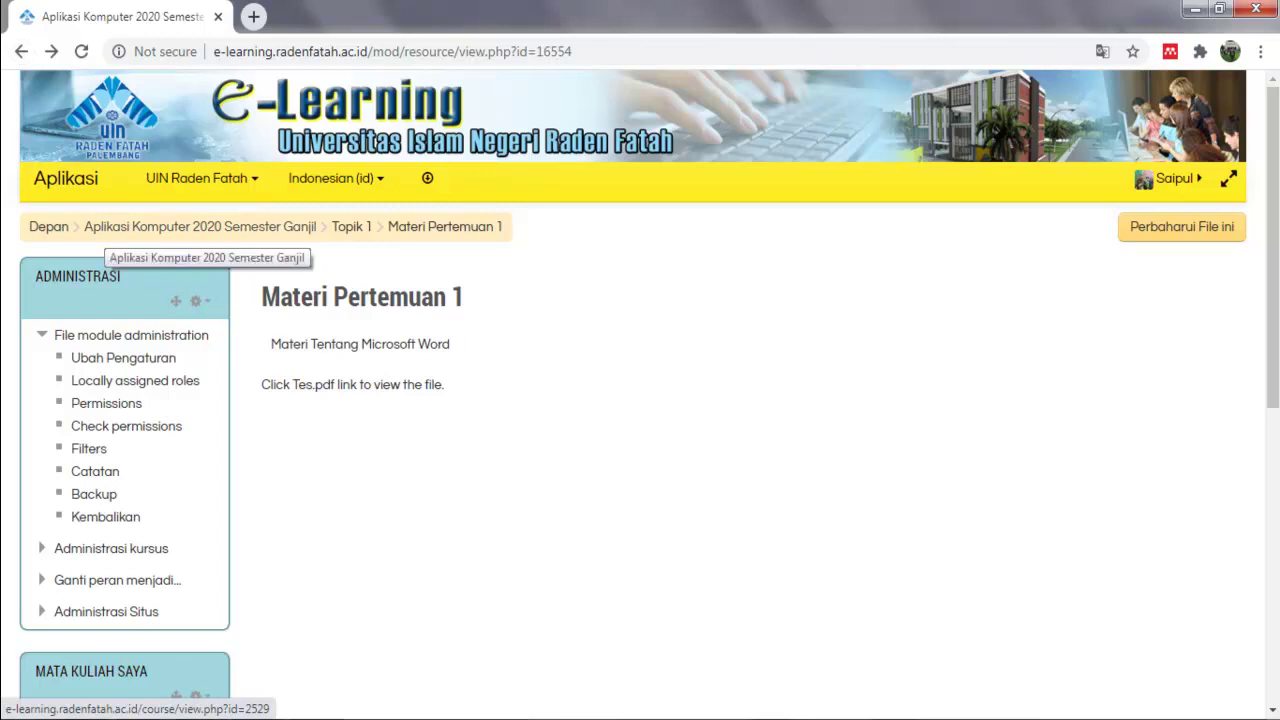
left_click(200, 227)
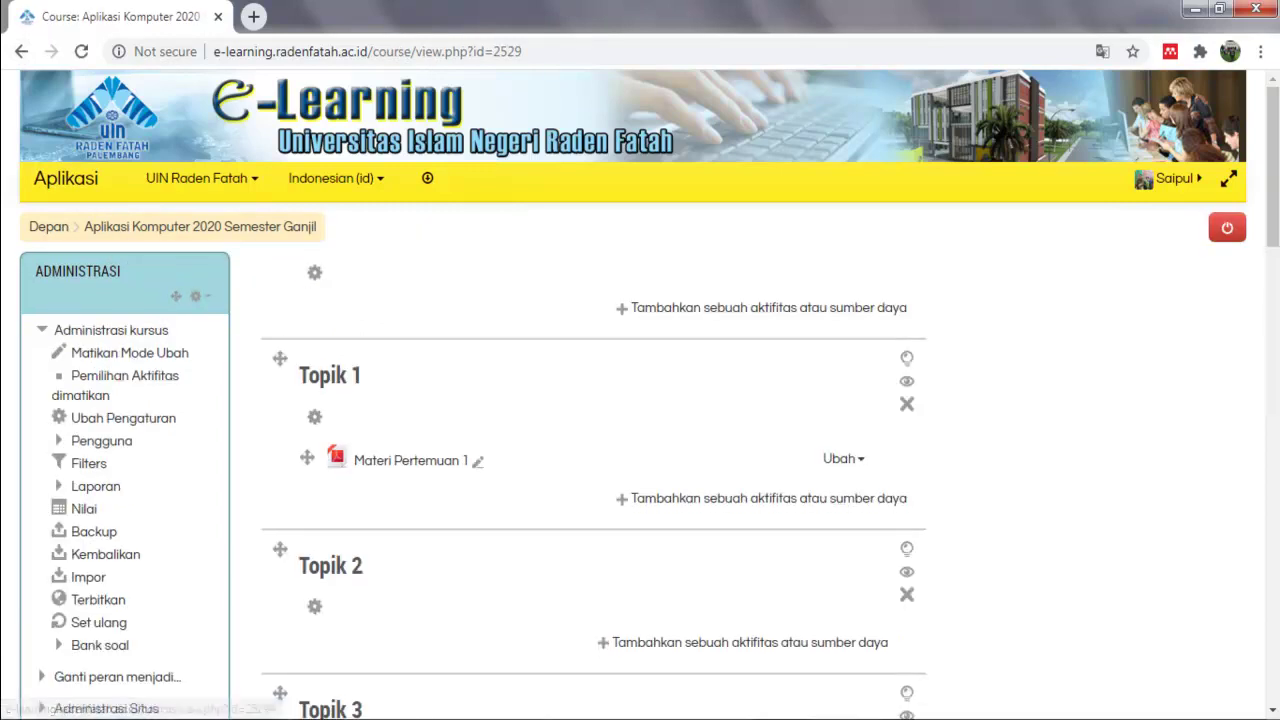
scroll(410, 321, "down", 2)
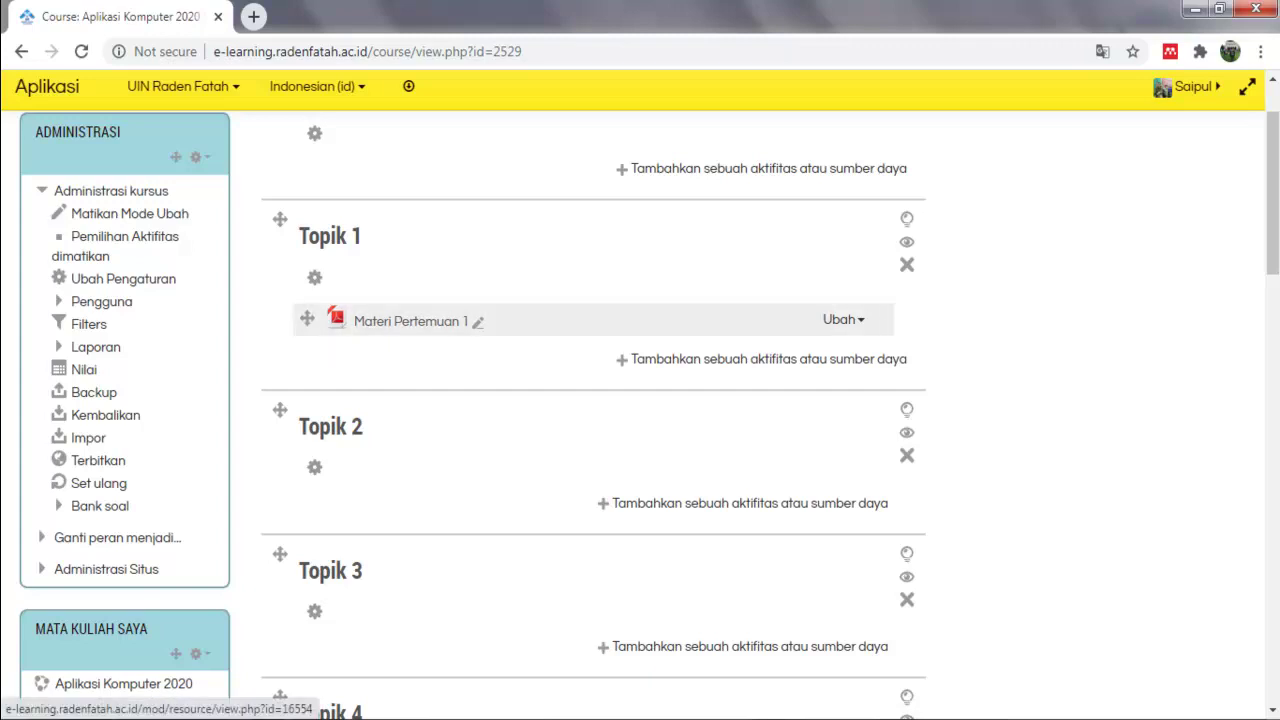
key("alt+Tab")
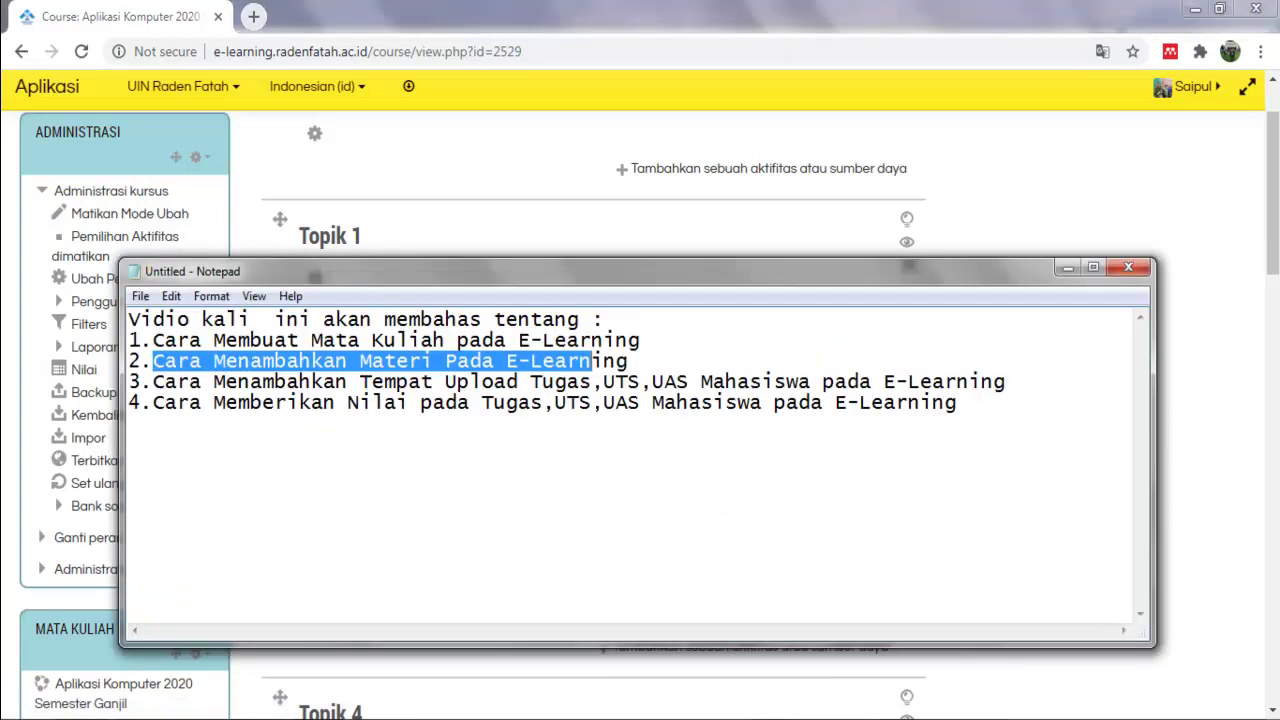
left_click_drag(152, 381, 555, 381)
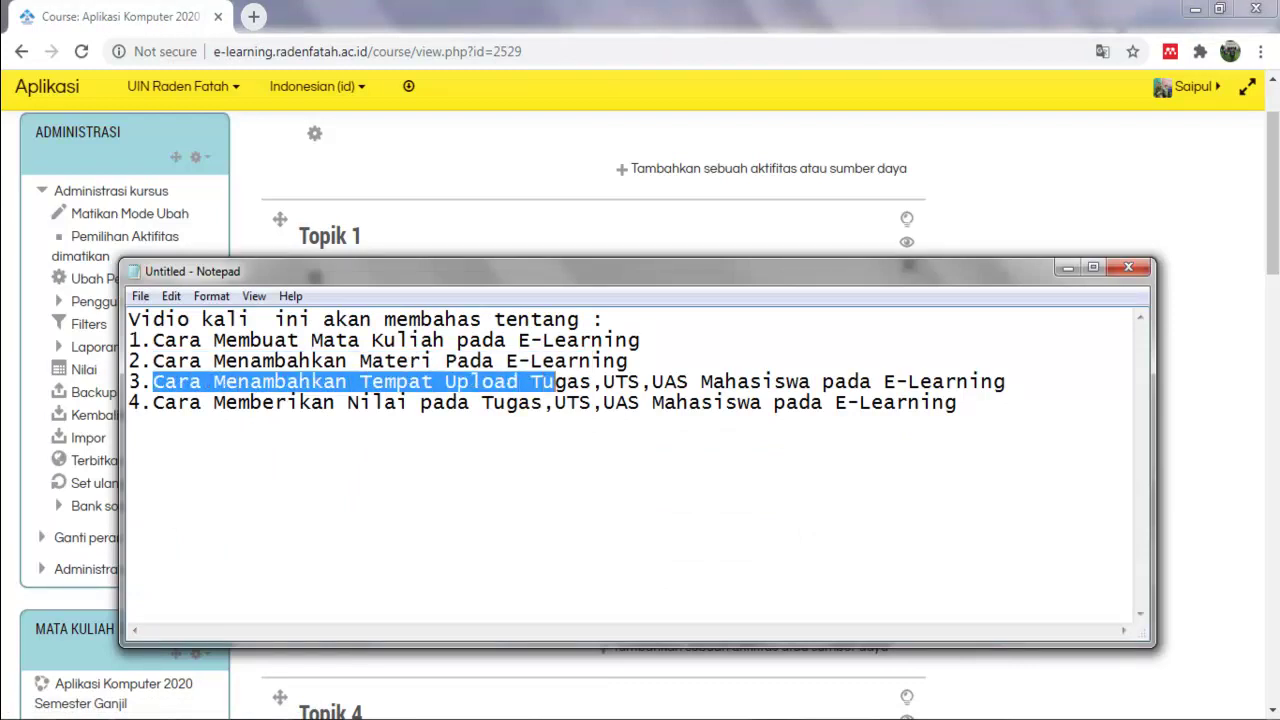
left_click(1067, 267)
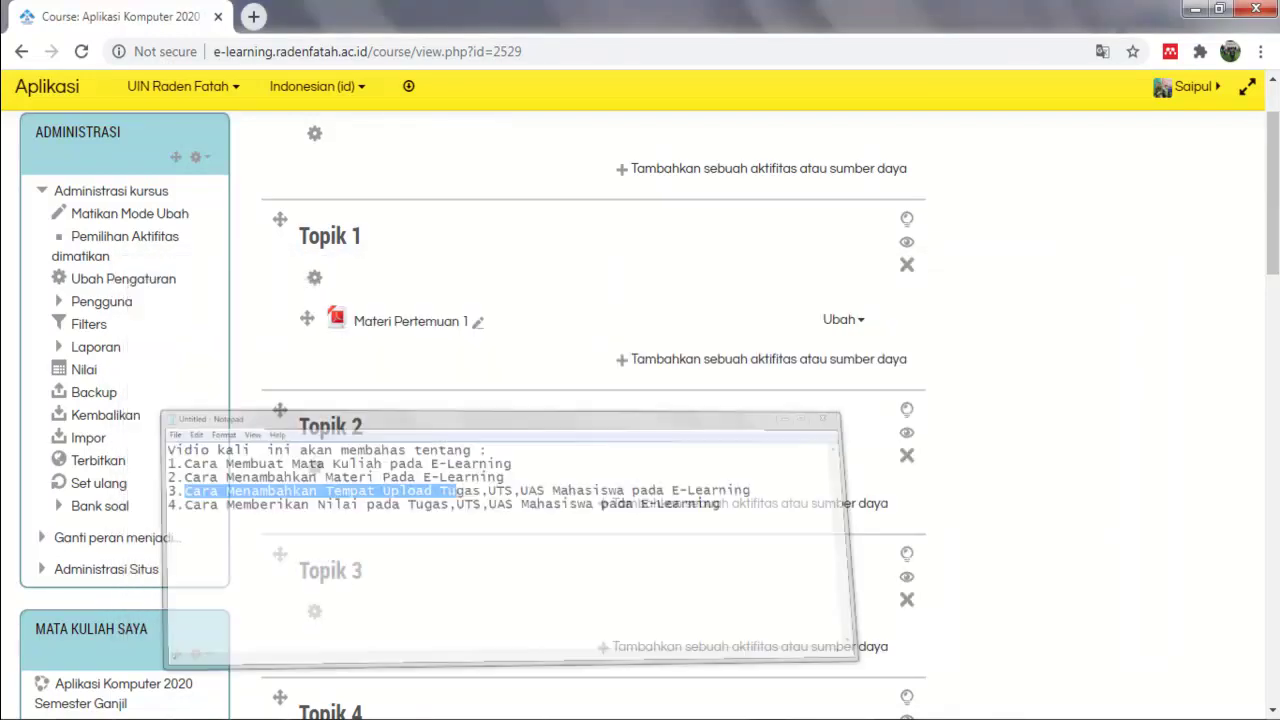
Choose Assignment in the activity chooser and add it to Topik 1.
left_click(700, 359)
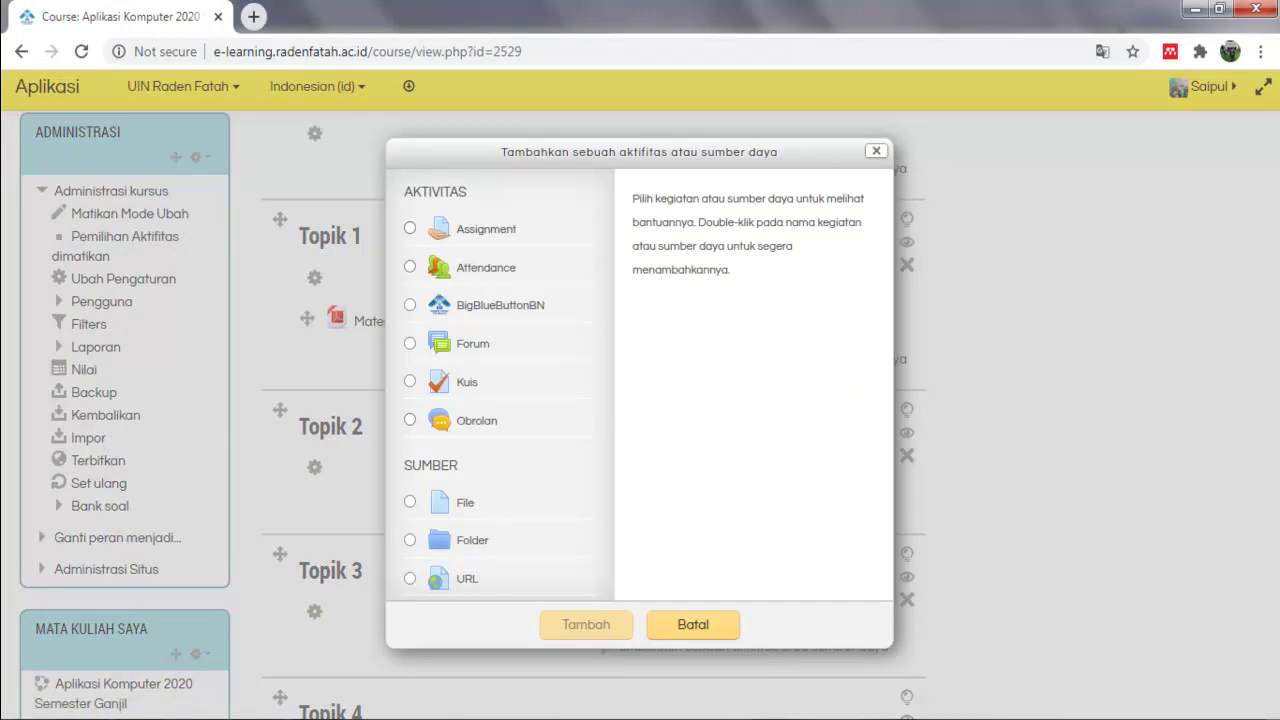
left_click(410, 228)
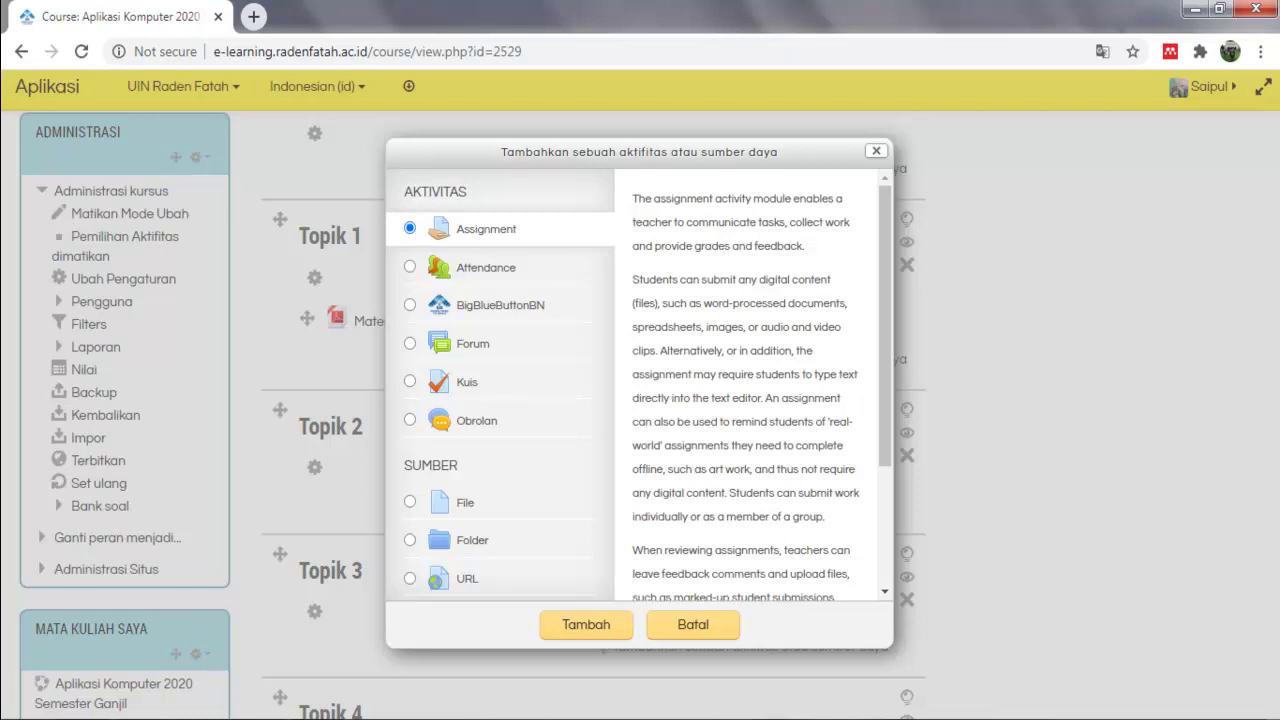
left_click_drag(640, 152, 777, 140)
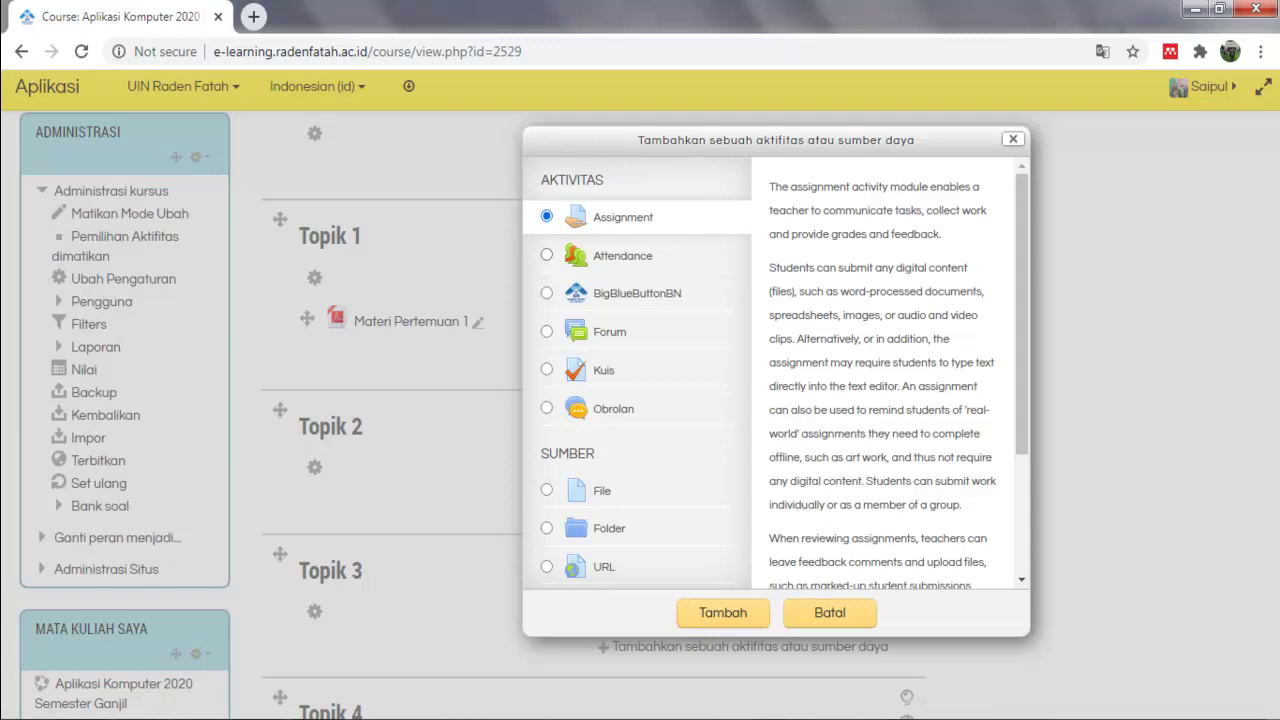
left_click(722, 612)
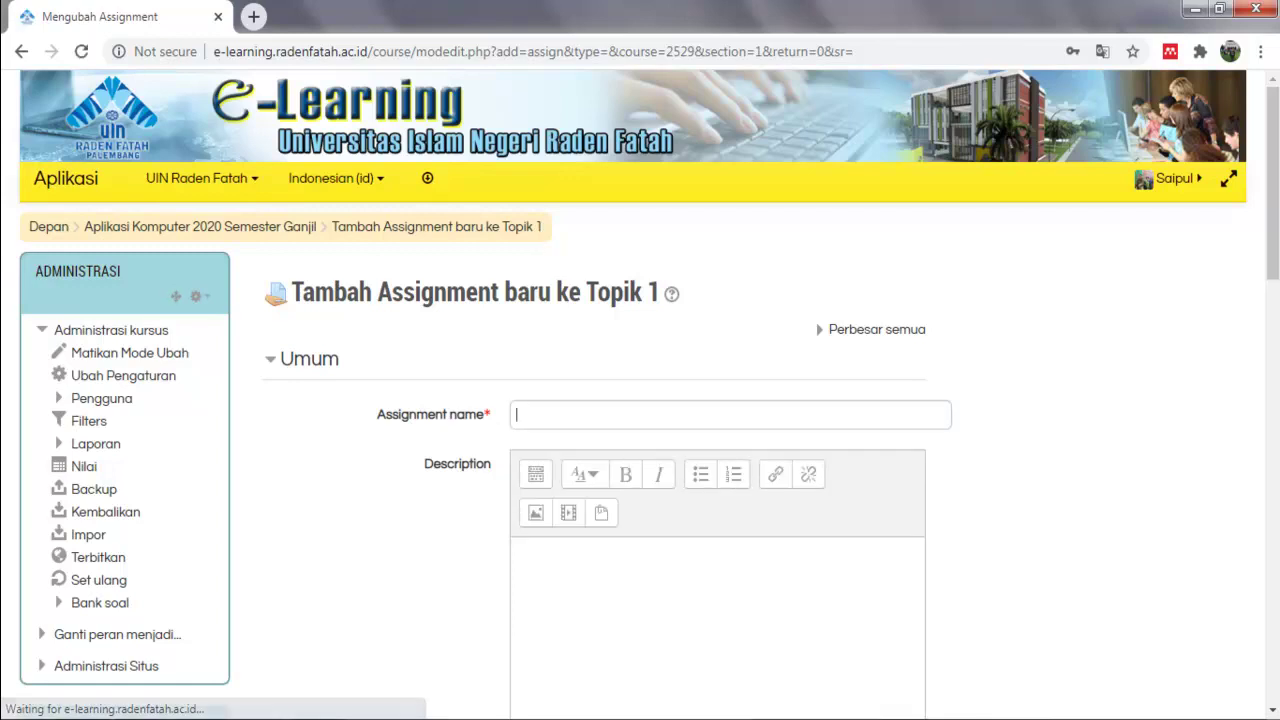
Enter the assignment name 'Upload Tugas Pertemuan 1' and description 'Tempat Upload Tugas Pertemuan 1'.
type("Up")
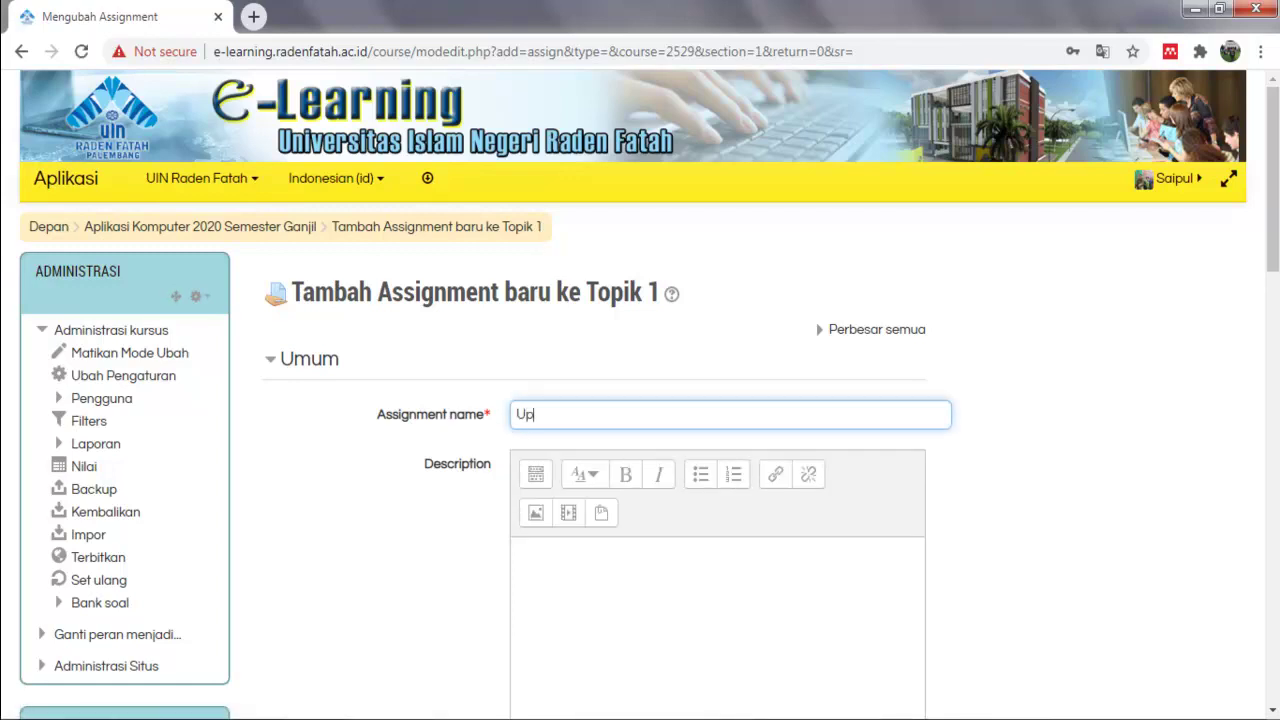
type("load Tugas Pertem")
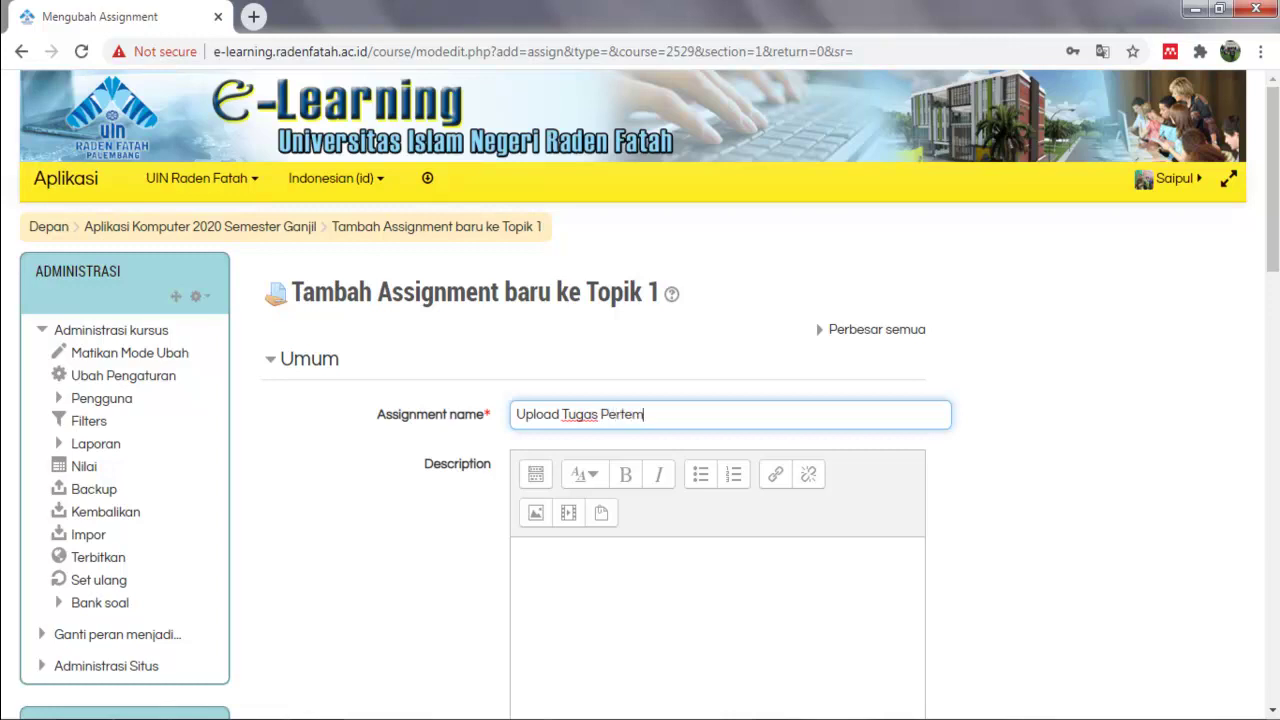
type("uan 1")
left_click(517, 551)
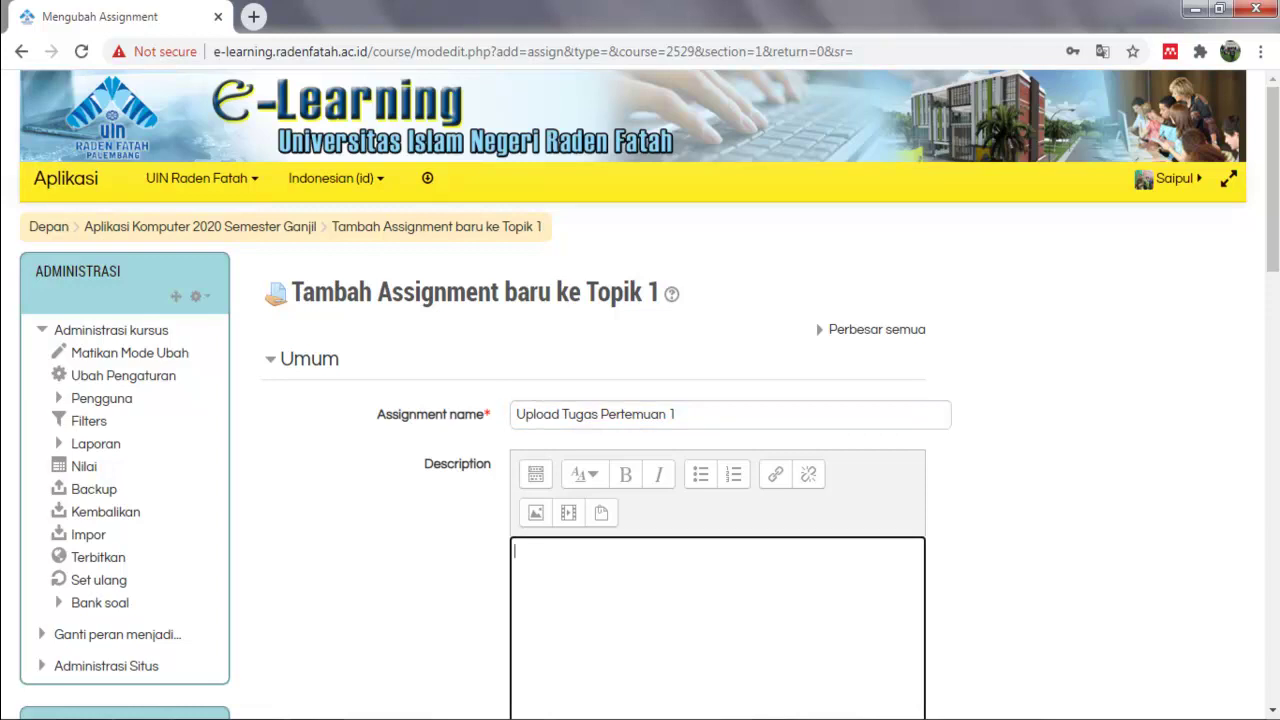
type("Tempat Upload P")
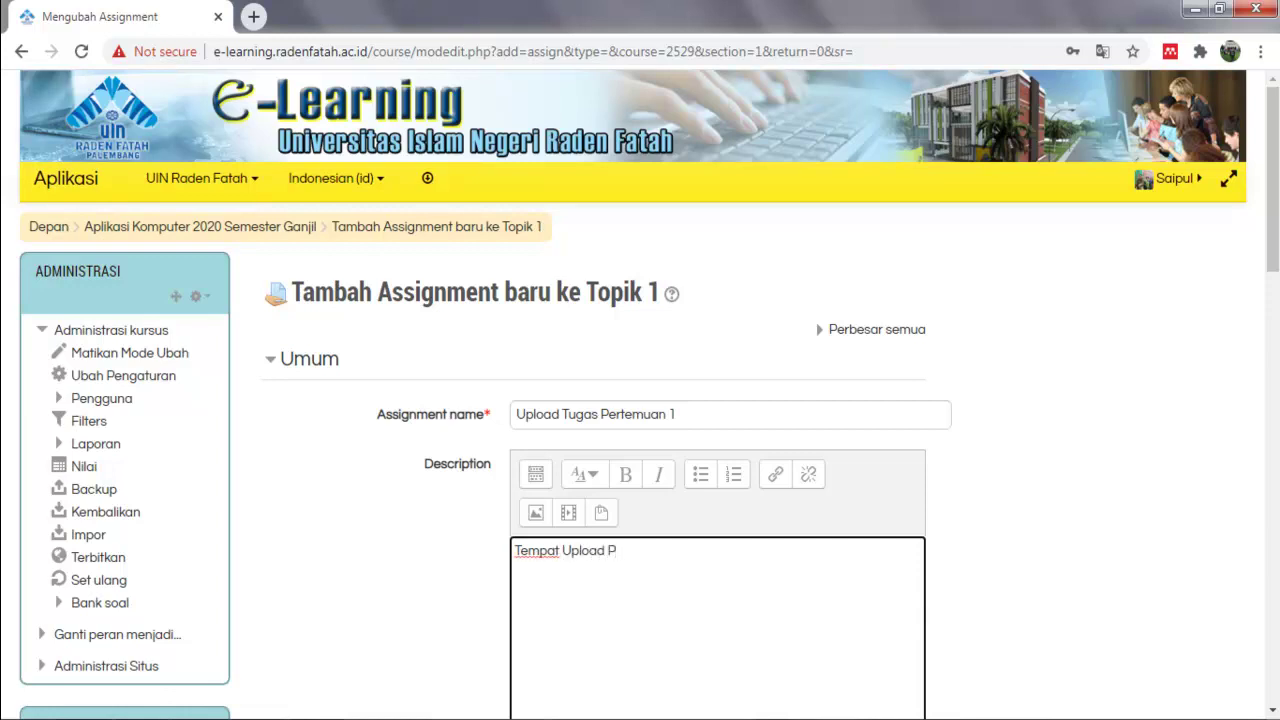
key("BackSpace")
type("Tugas Pertemuan1")
scroll(640, 400, "down", 6)
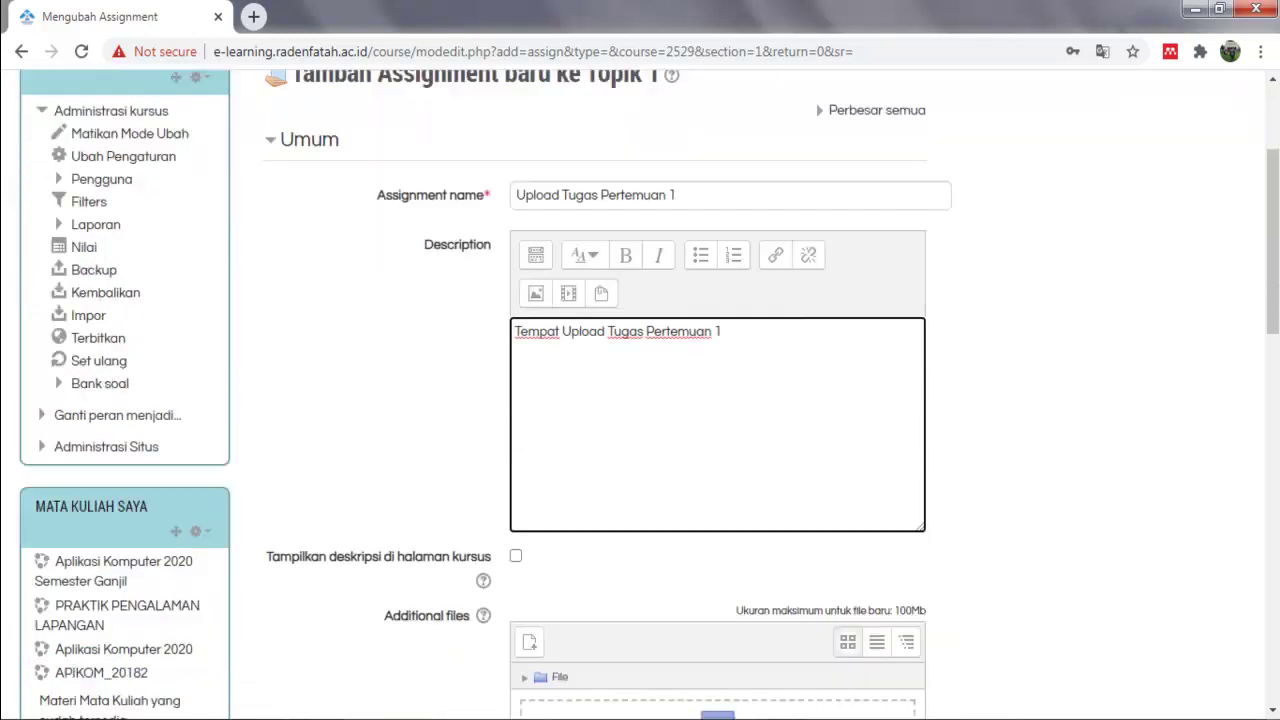
Keep the due day at 13 and make submissions open at 01:05.
scroll(640, 412, "down", 1)
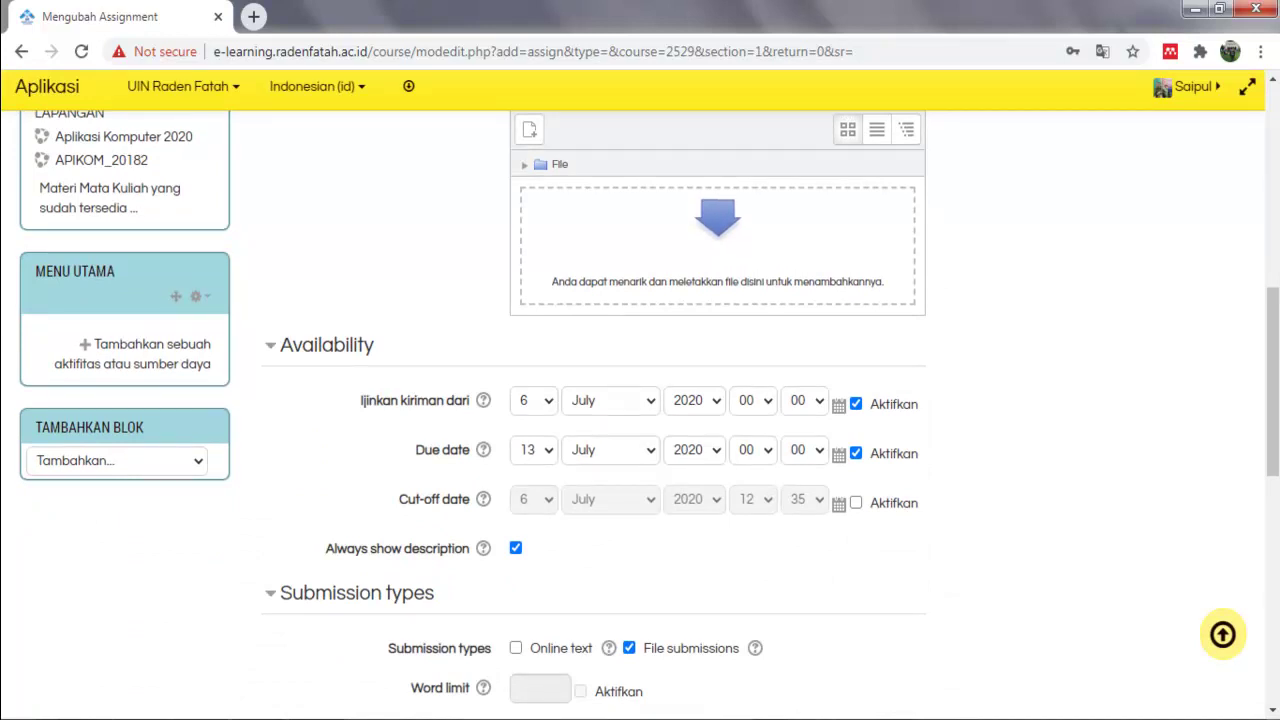
left_click_drag(390, 400, 438, 400)
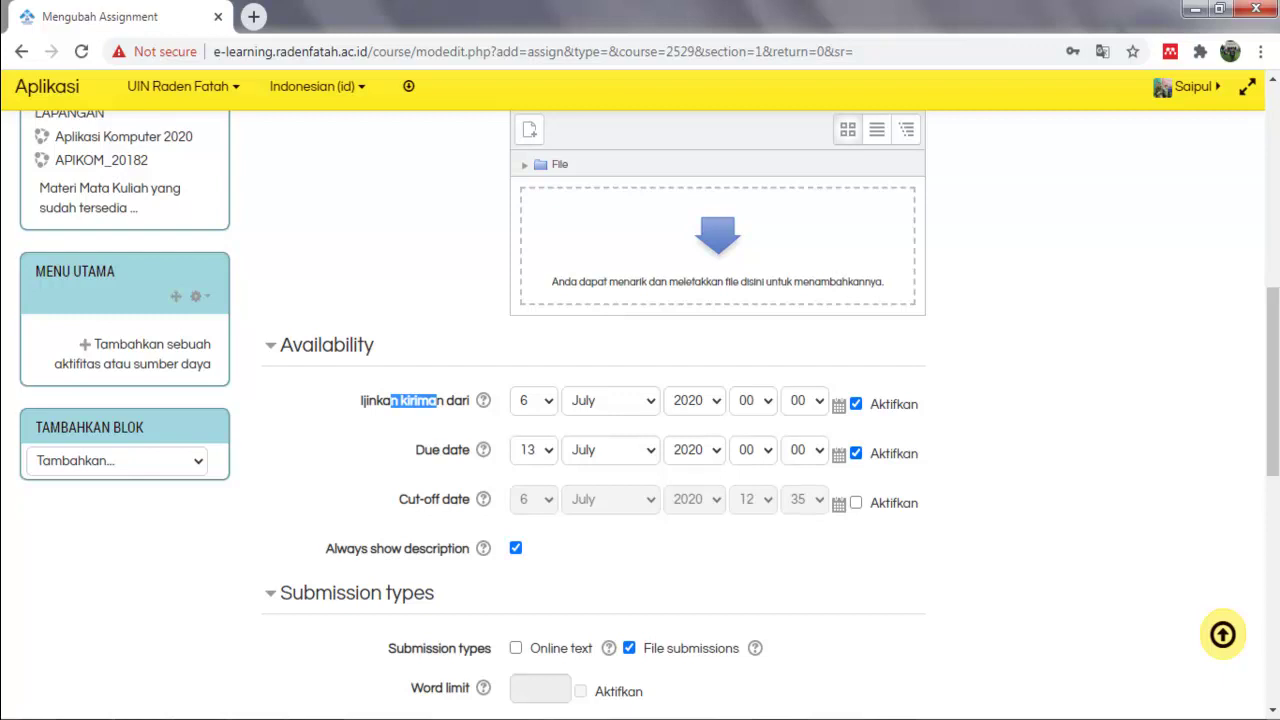
left_click(533, 449)
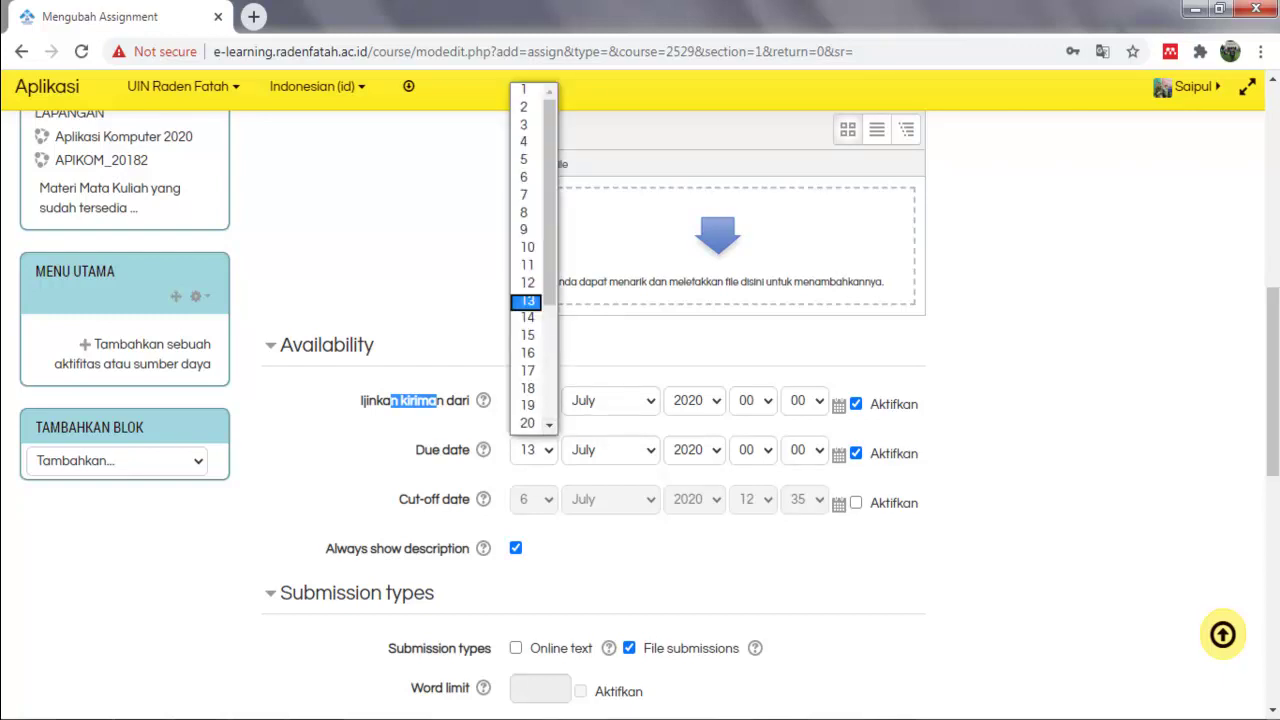
key("Up")
key("Up")
key("Up")
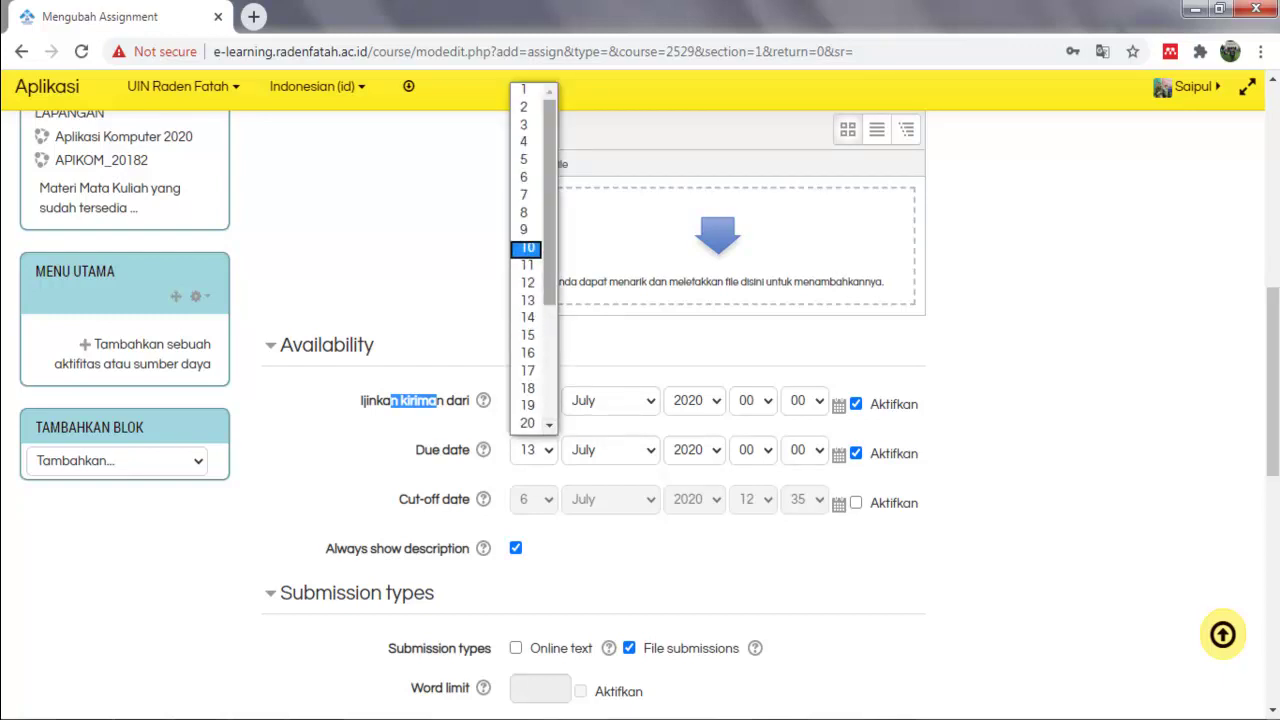
key("Down")
key("Down")
key("Down")
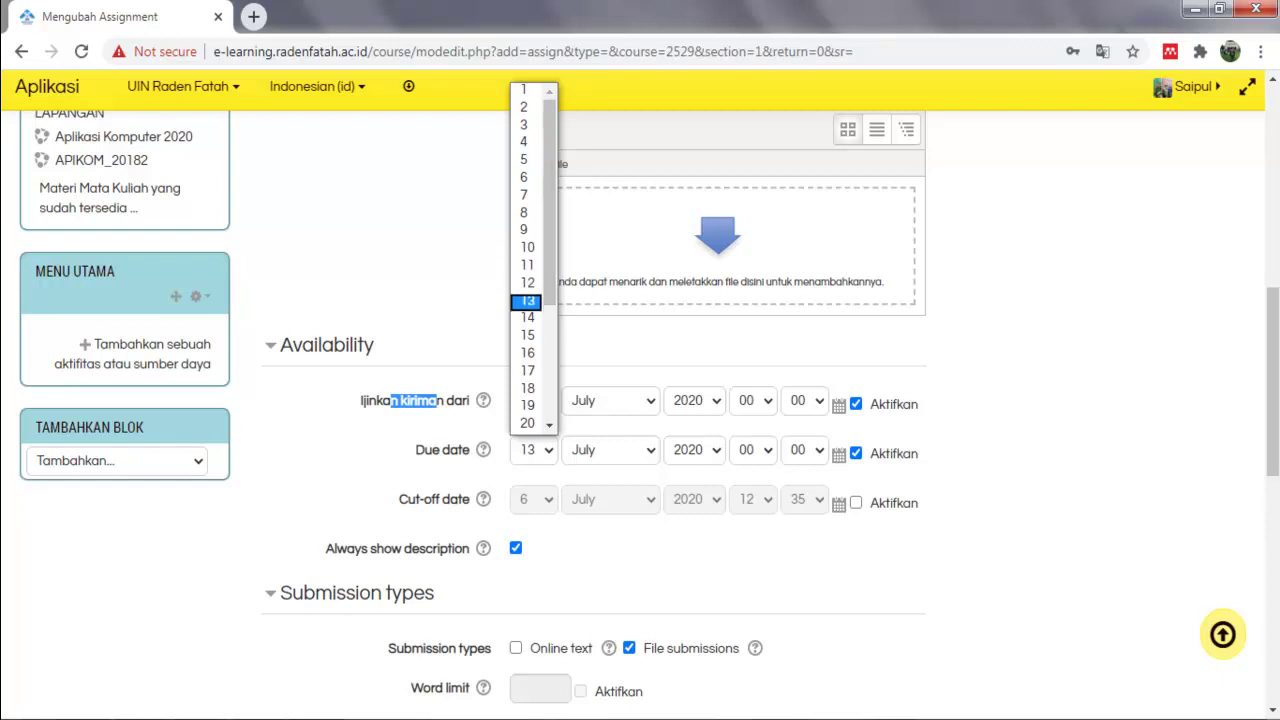
key("Return")
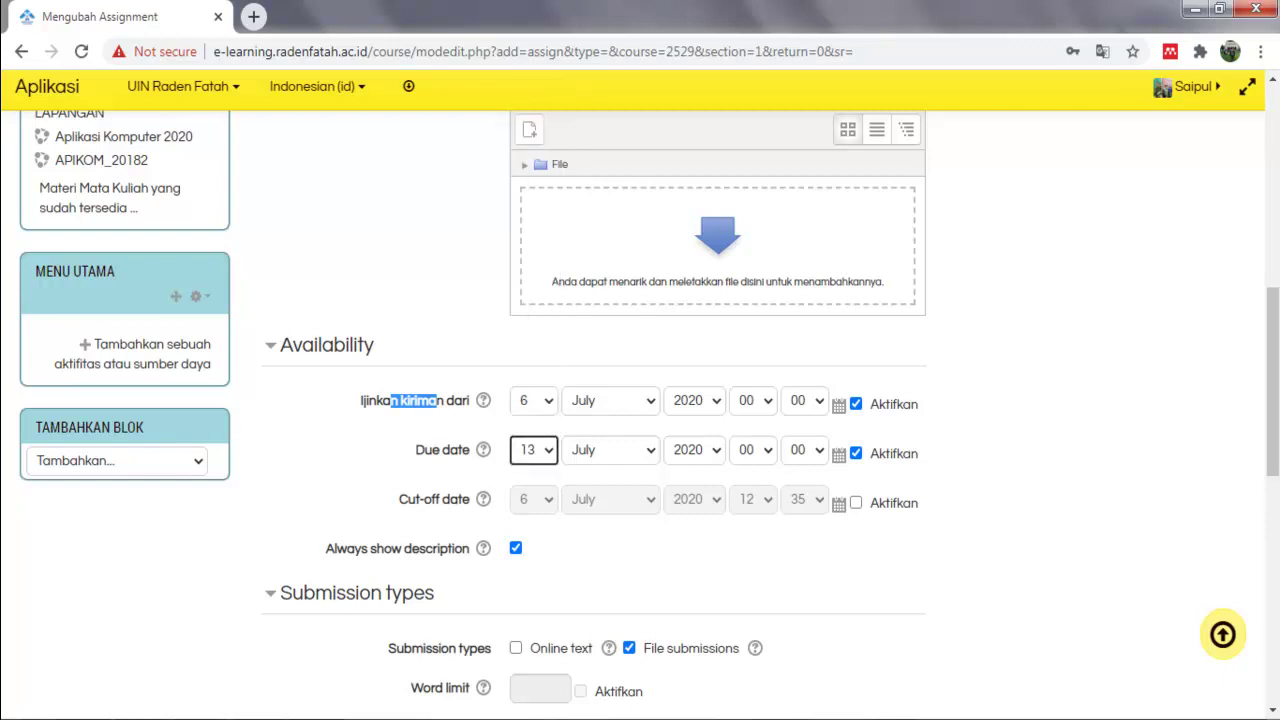
left_click(746, 400)
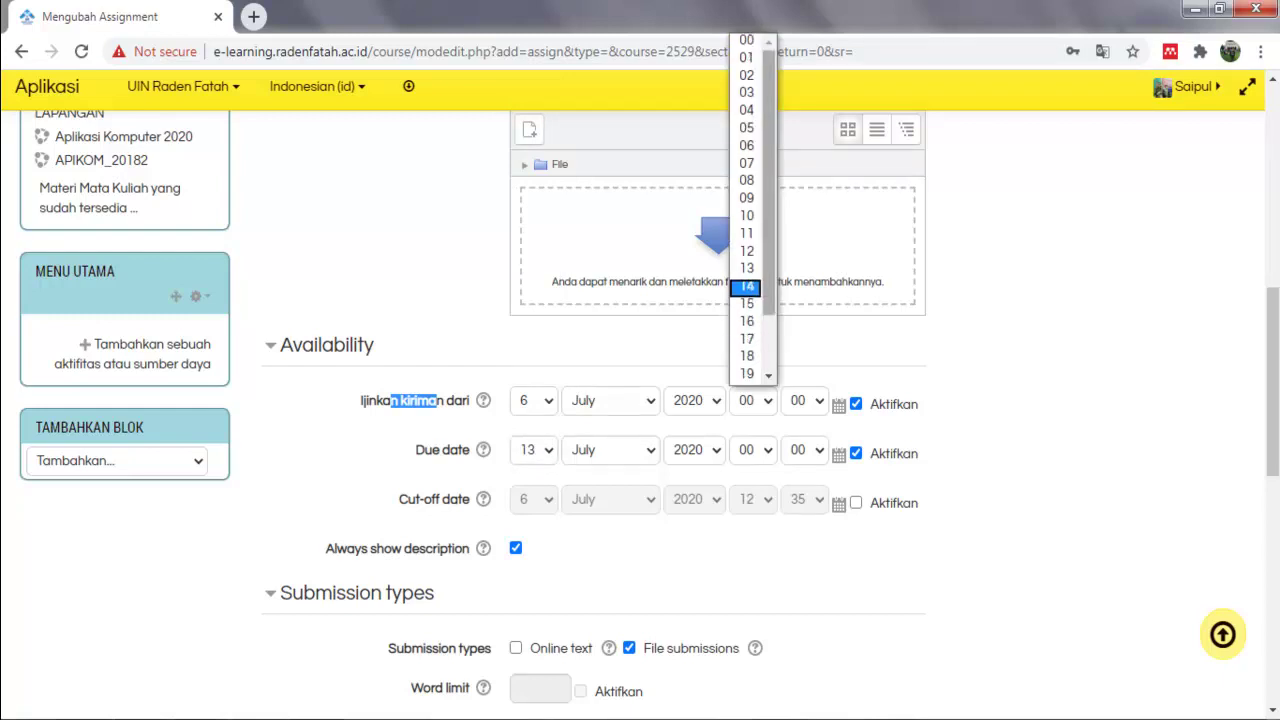
scroll(746, 217, "down", 1)
scroll(746, 217, "up", 2)
left_click(746, 57)
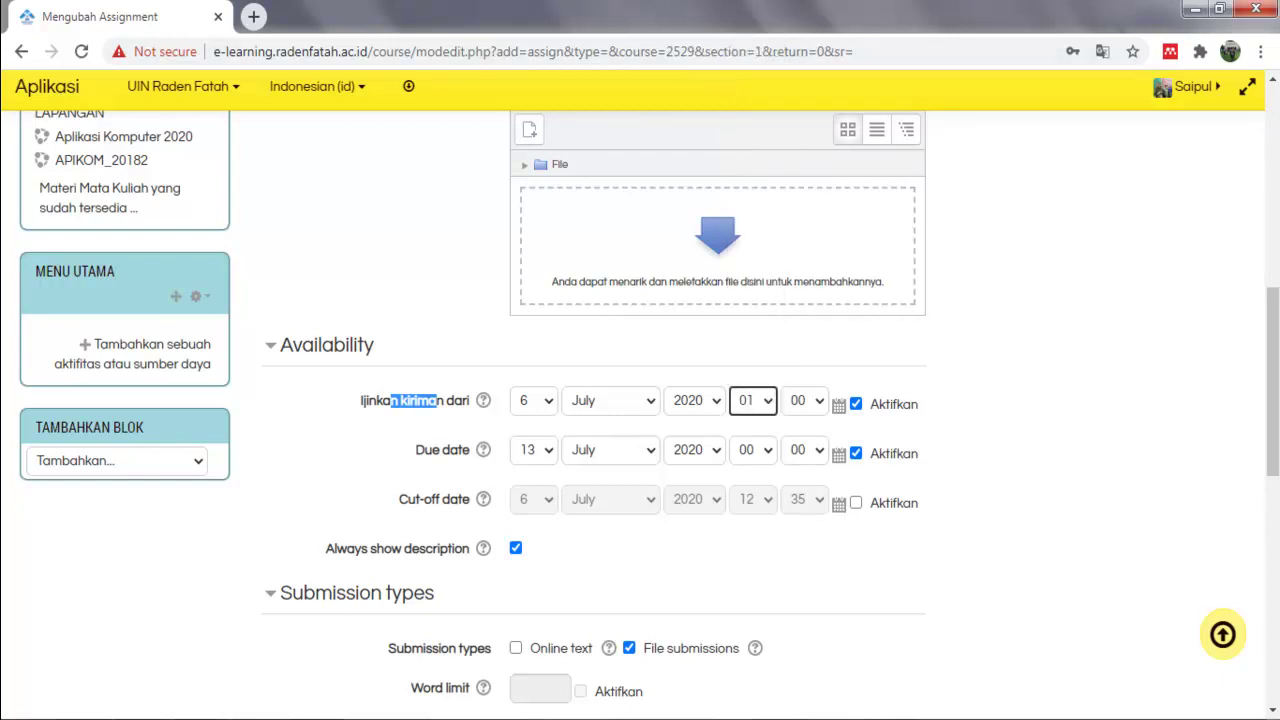
left_click(804, 400)
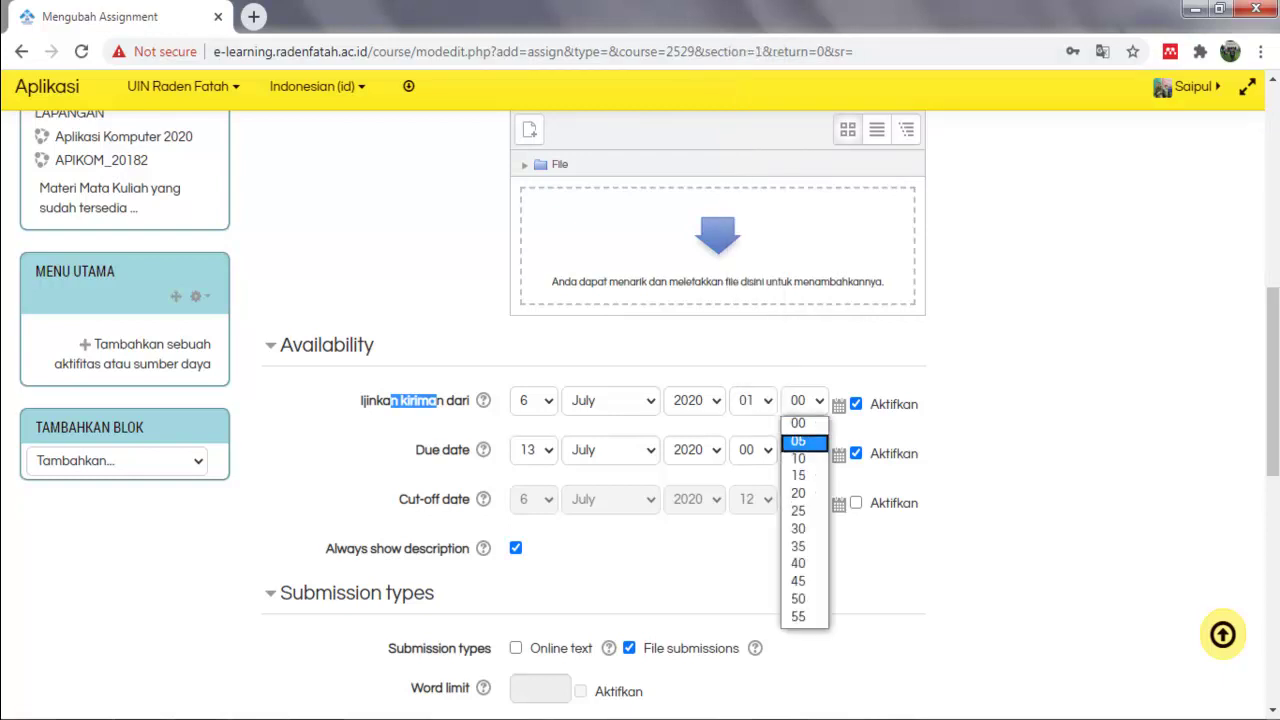
left_click(804, 442)
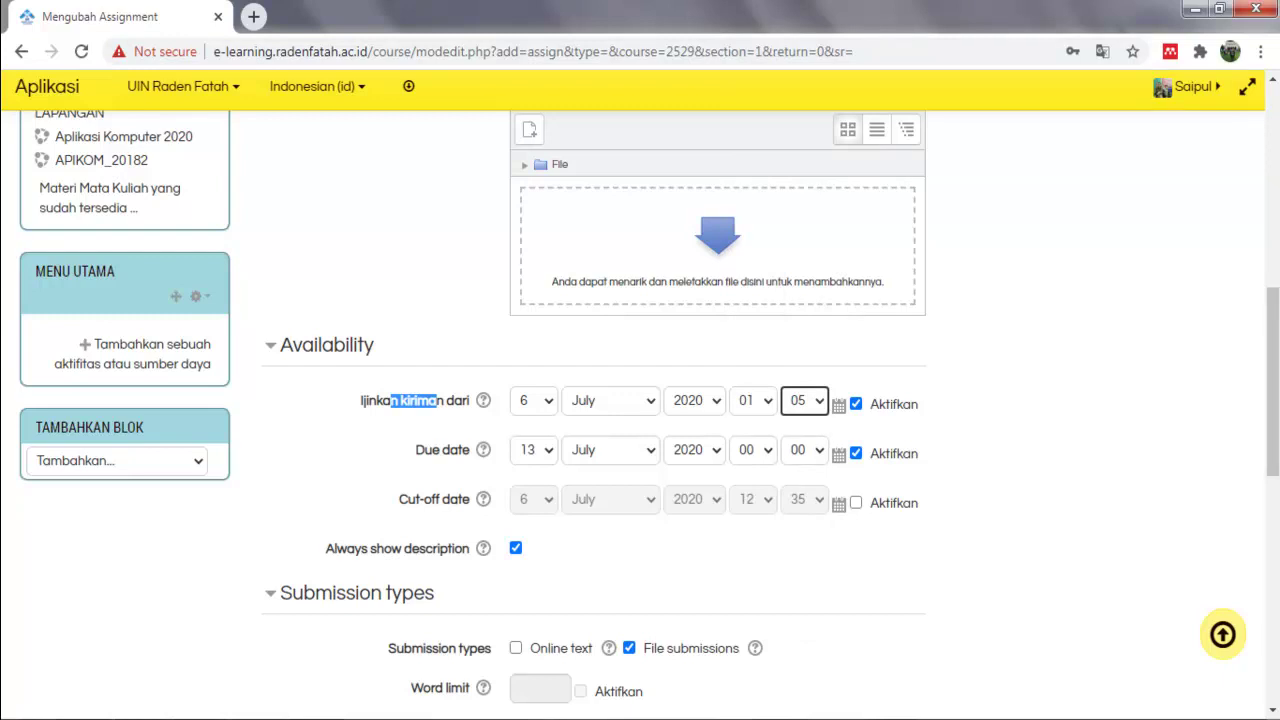
Set the due time to 23:55 and enable the cut-off date.
left_click(746, 449)
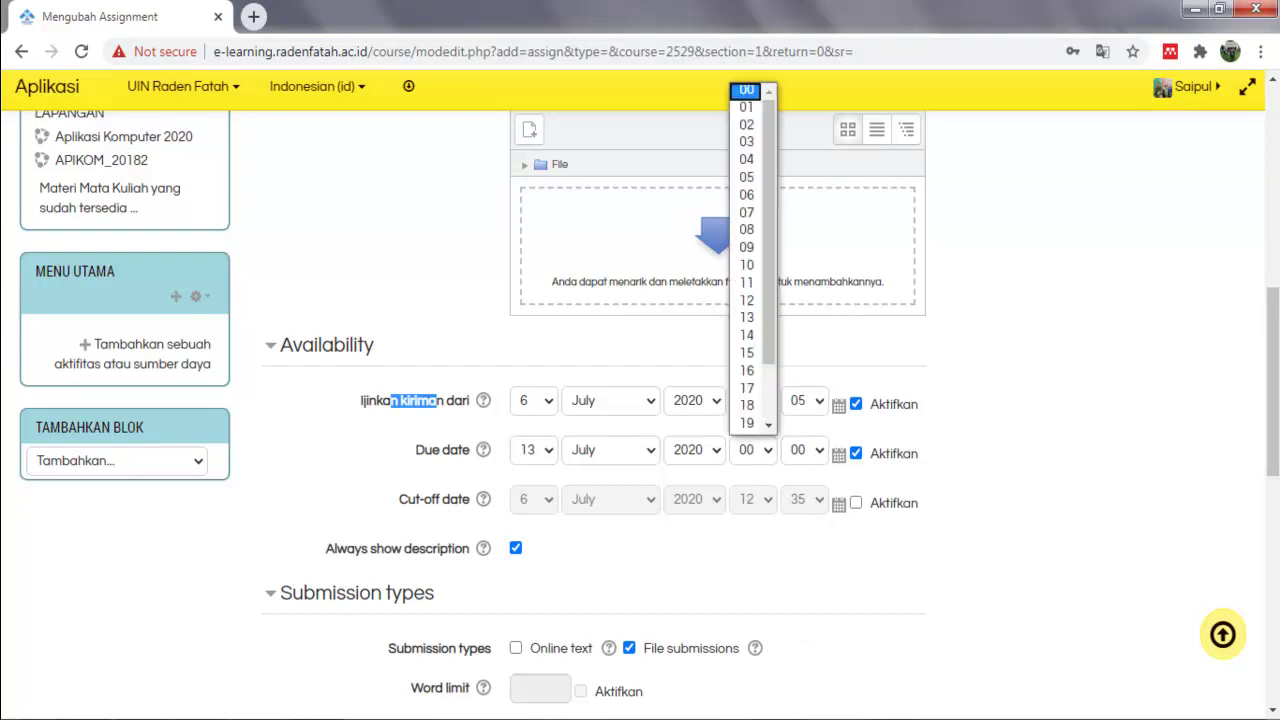
key("Down")
key("Down")
key("Down")
key("Down")
key("Down")
key("Down")
key("Down")
key("Down")
key("Down")
key("Down")
key("Down")
key("Down")
key("Down")
key("Down")
key("Down")
key("Down")
key("Down")
key("Down")
key("Down")
key("Down")
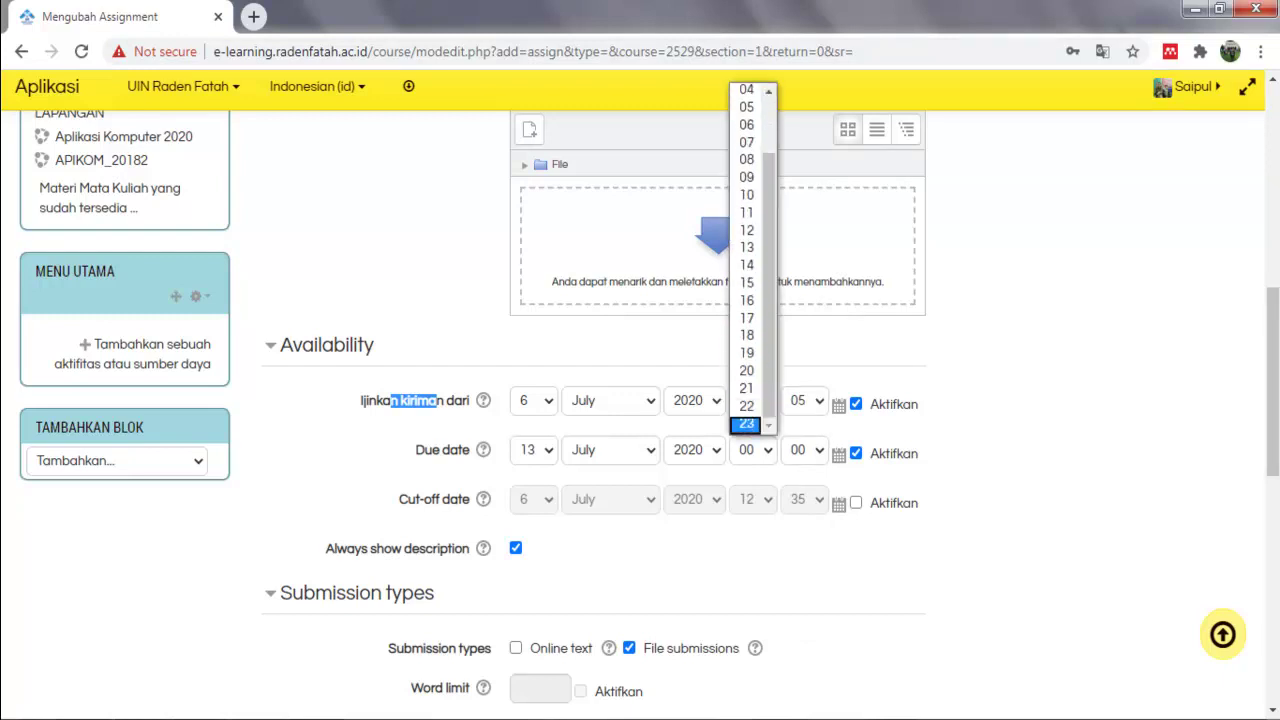
key("Return")
key("Tab")
key("alt+Down")
key("Down")
key("Down")
key("Down")
key("Down")
key("Down")
key("Down")
key("Down")
key("Down")
key("Down")
key("Down")
key("Down")
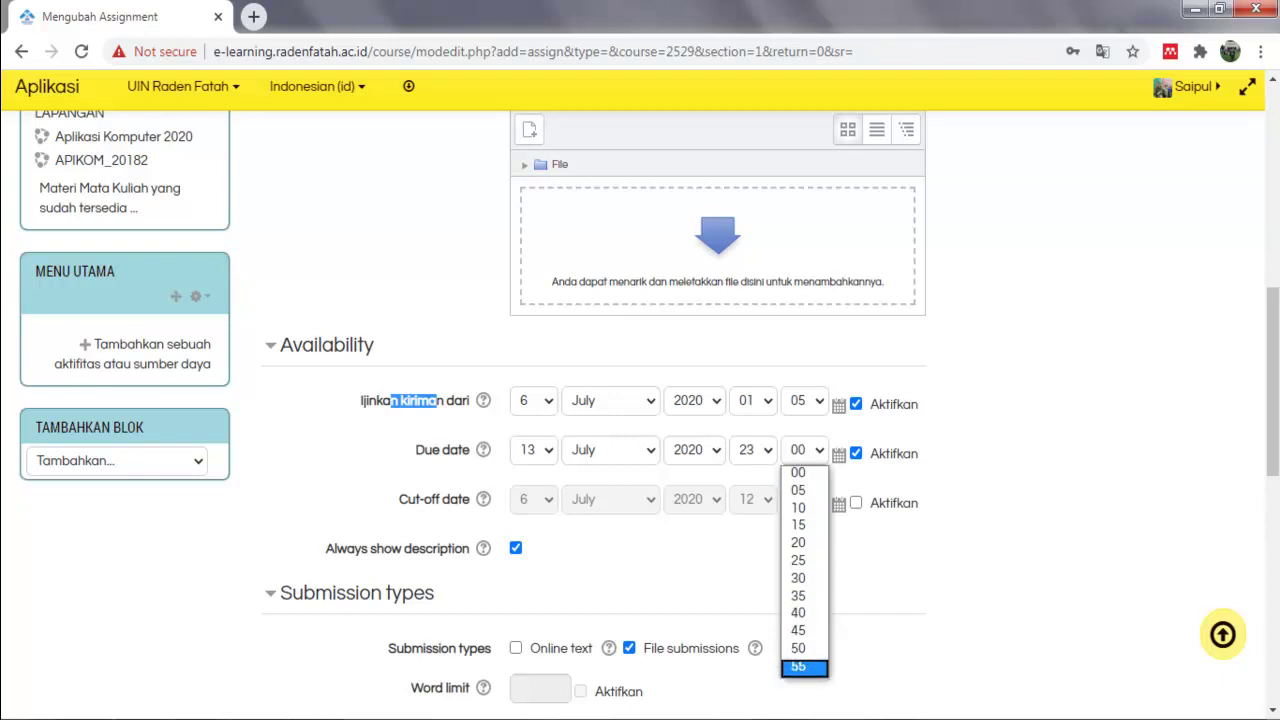
key("Return")
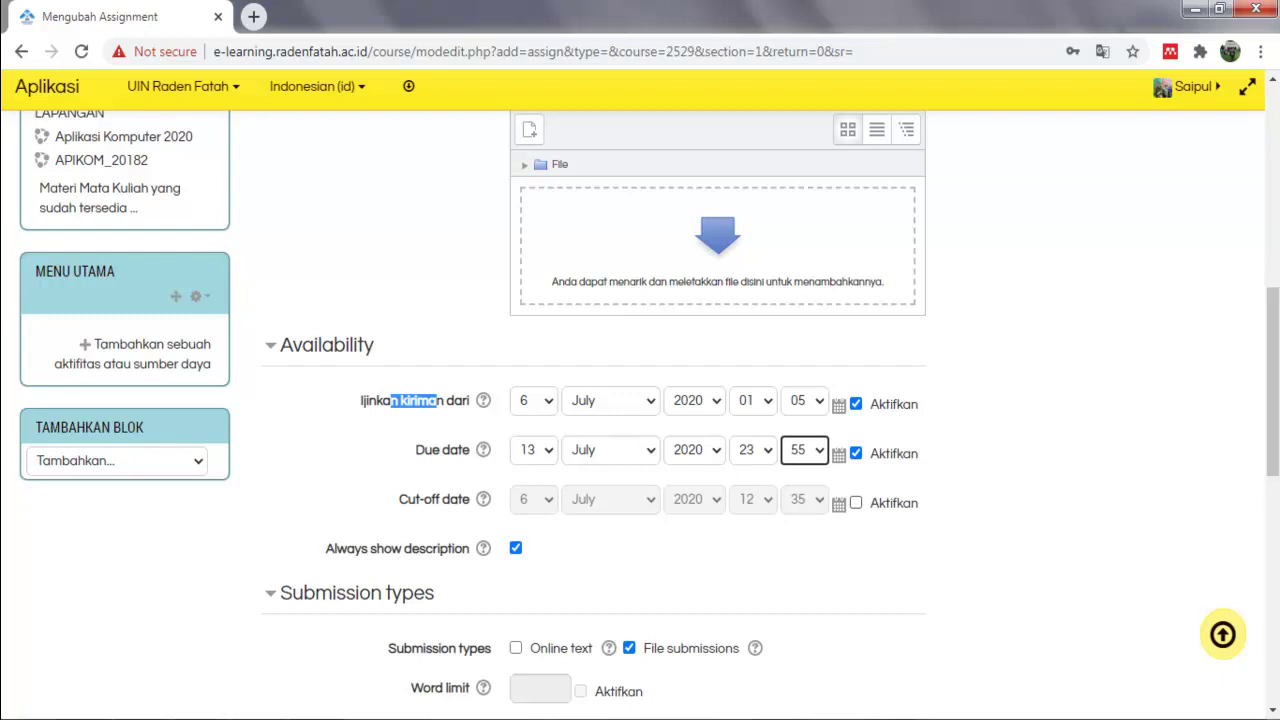
left_click(856, 503)
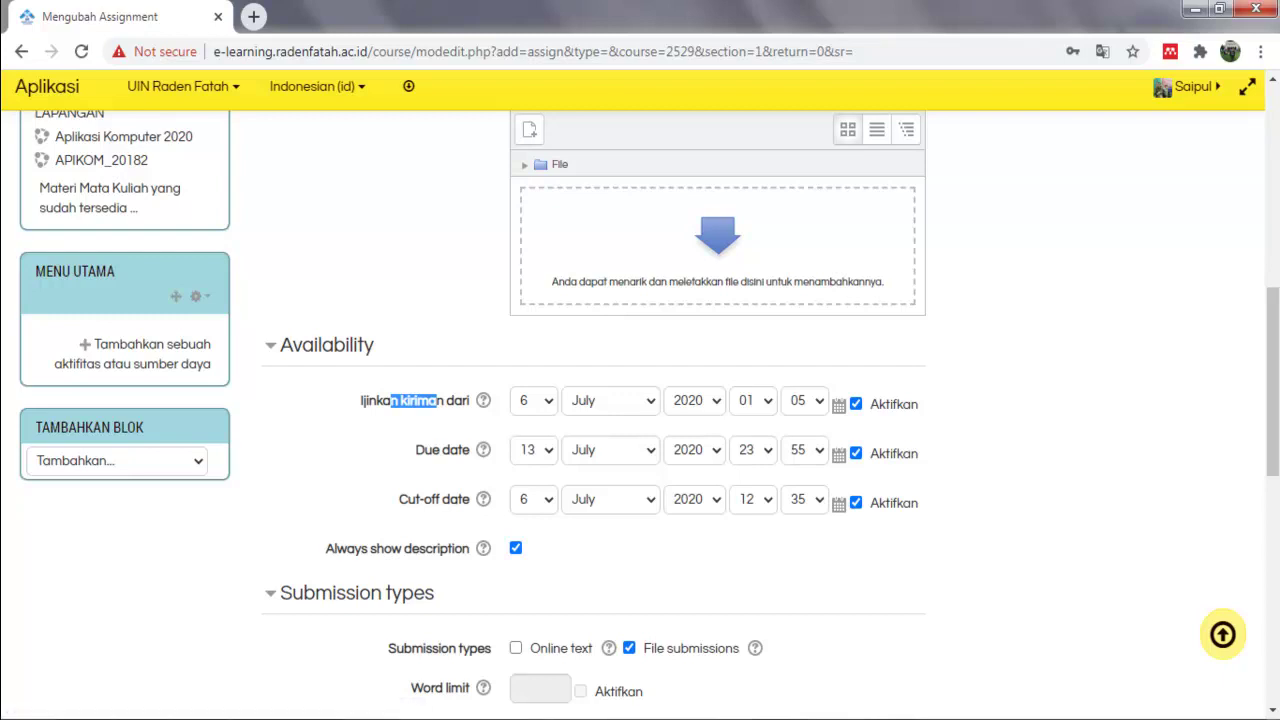
Set the cut-off date to day 15 at 23:55.
left_click_drag(396, 500, 485, 500)
left_click(534, 500)
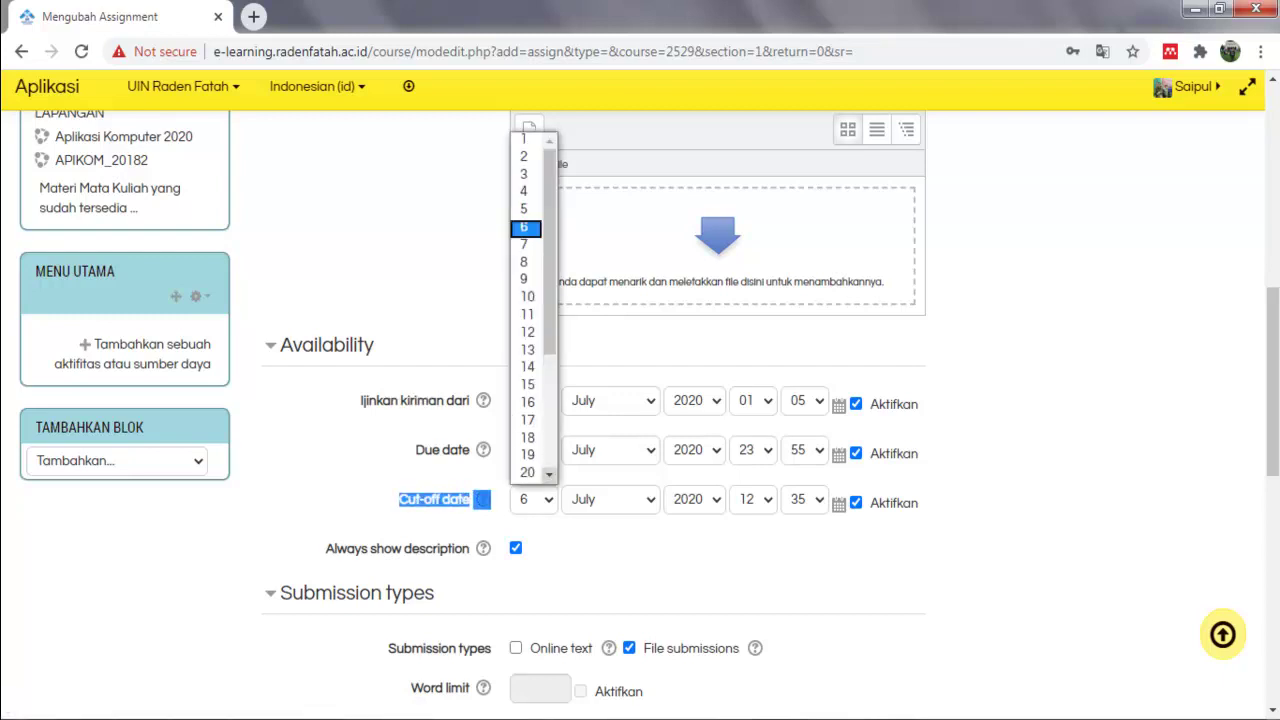
left_click_drag(550, 332, 550, 374)
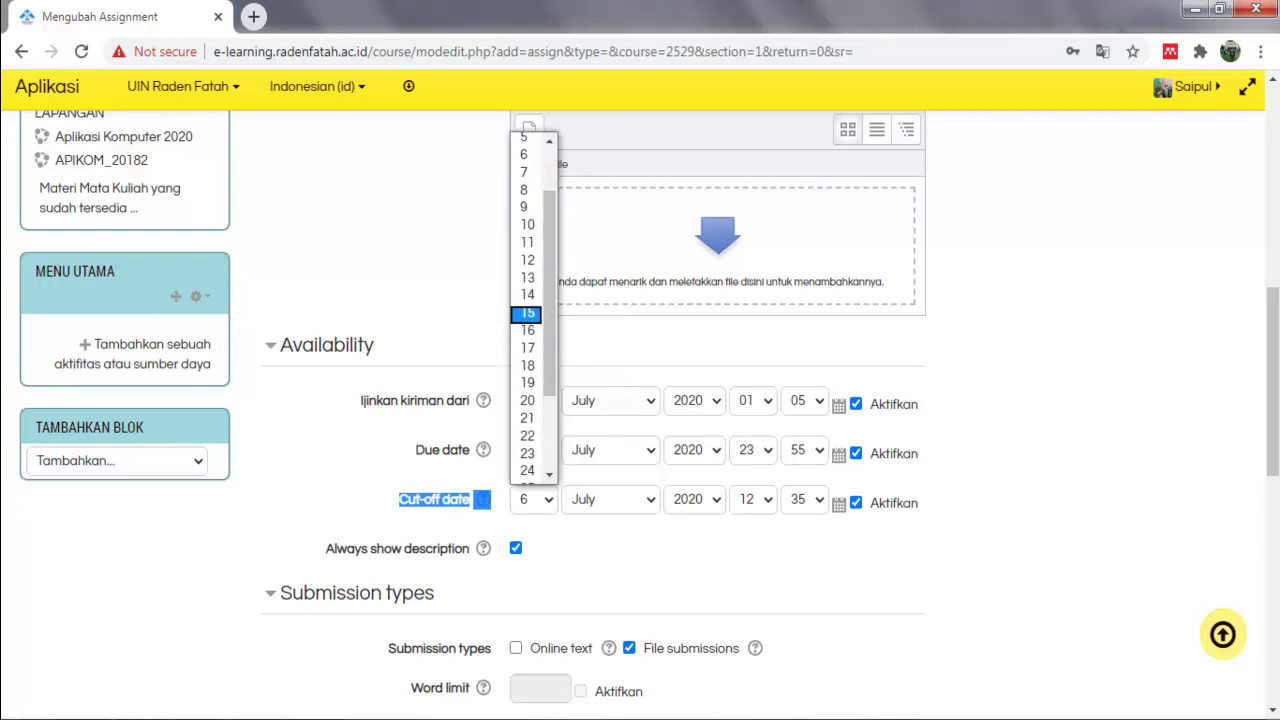
left_click(527, 312)
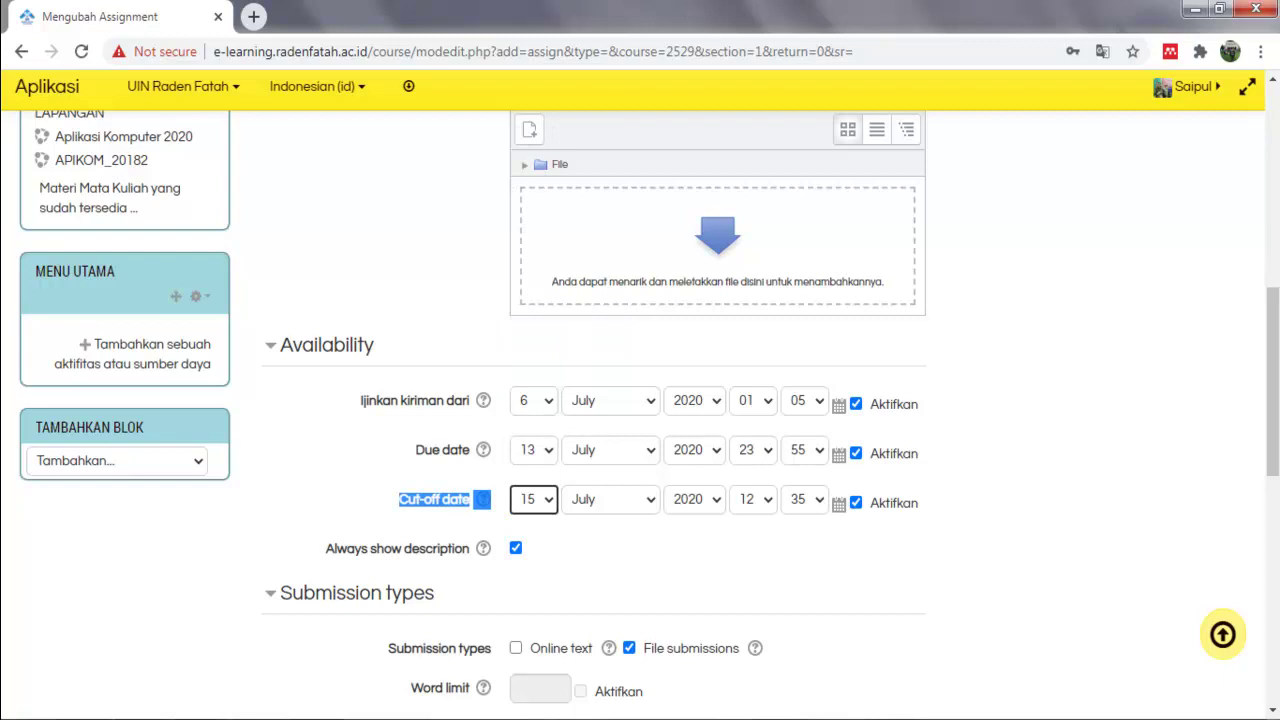
left_click(753, 500)
scroll(747, 441, "down", 2)
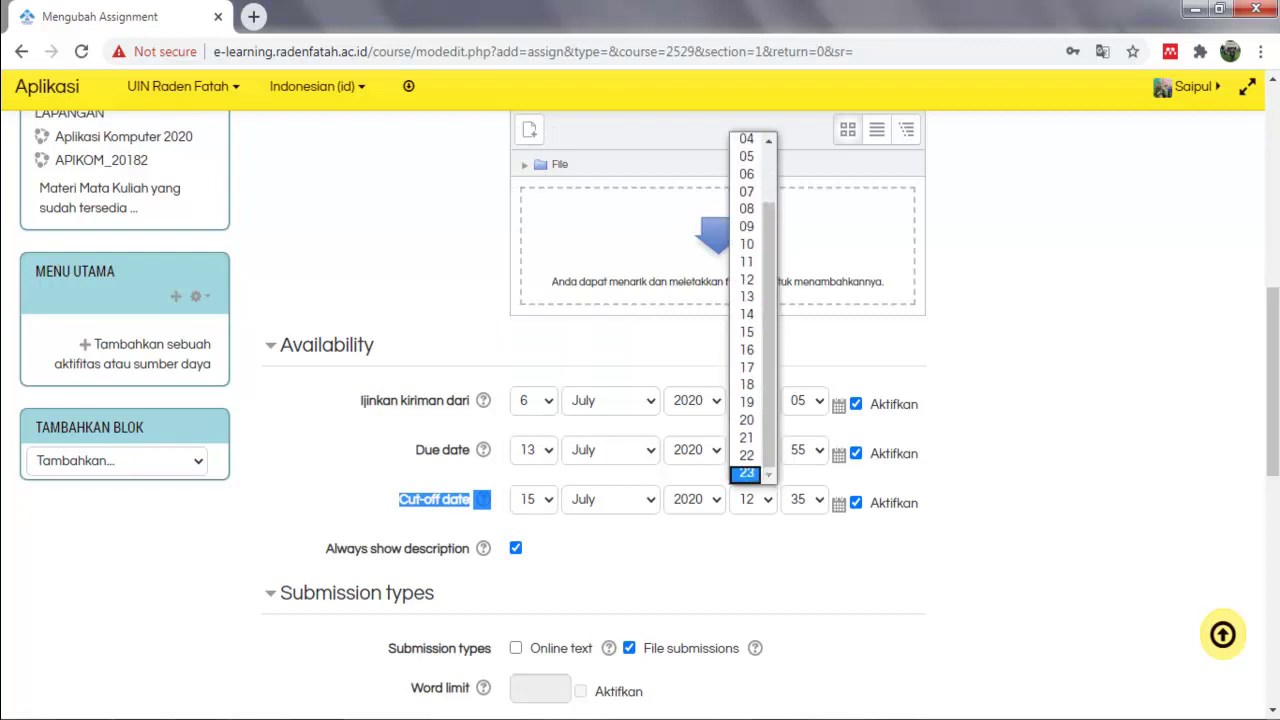
left_click(746, 474)
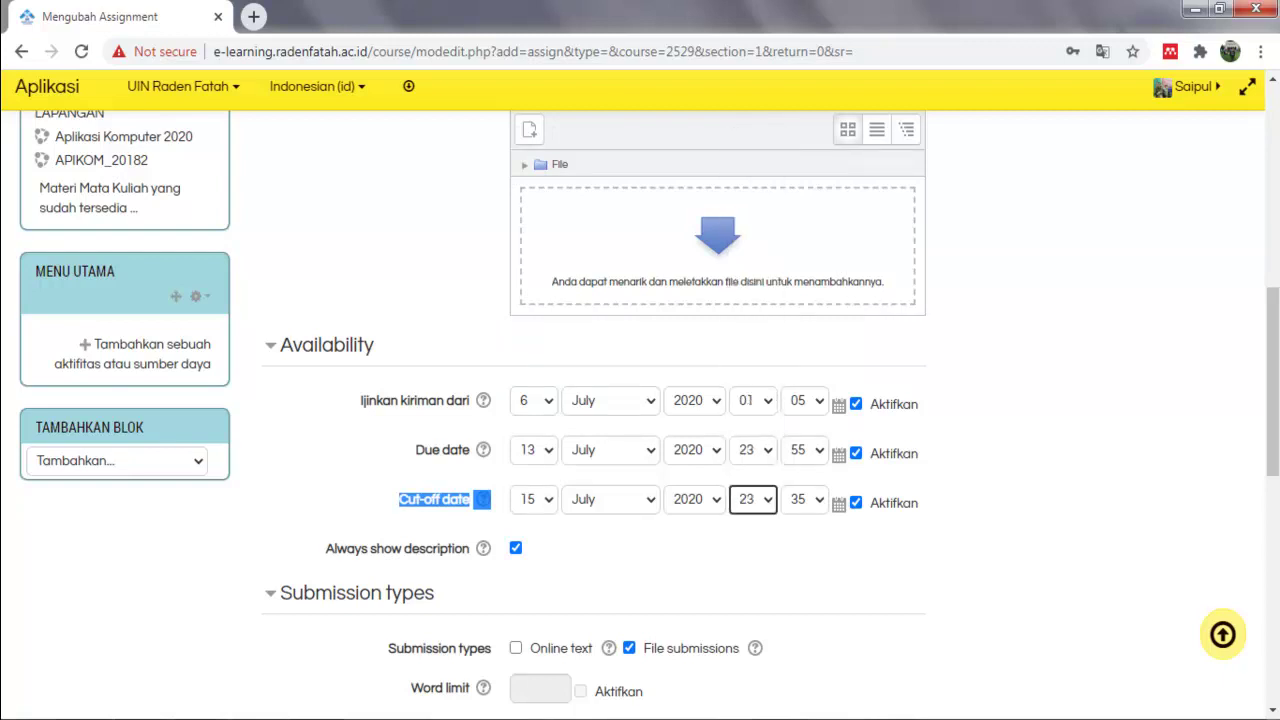
left_click(804, 499)
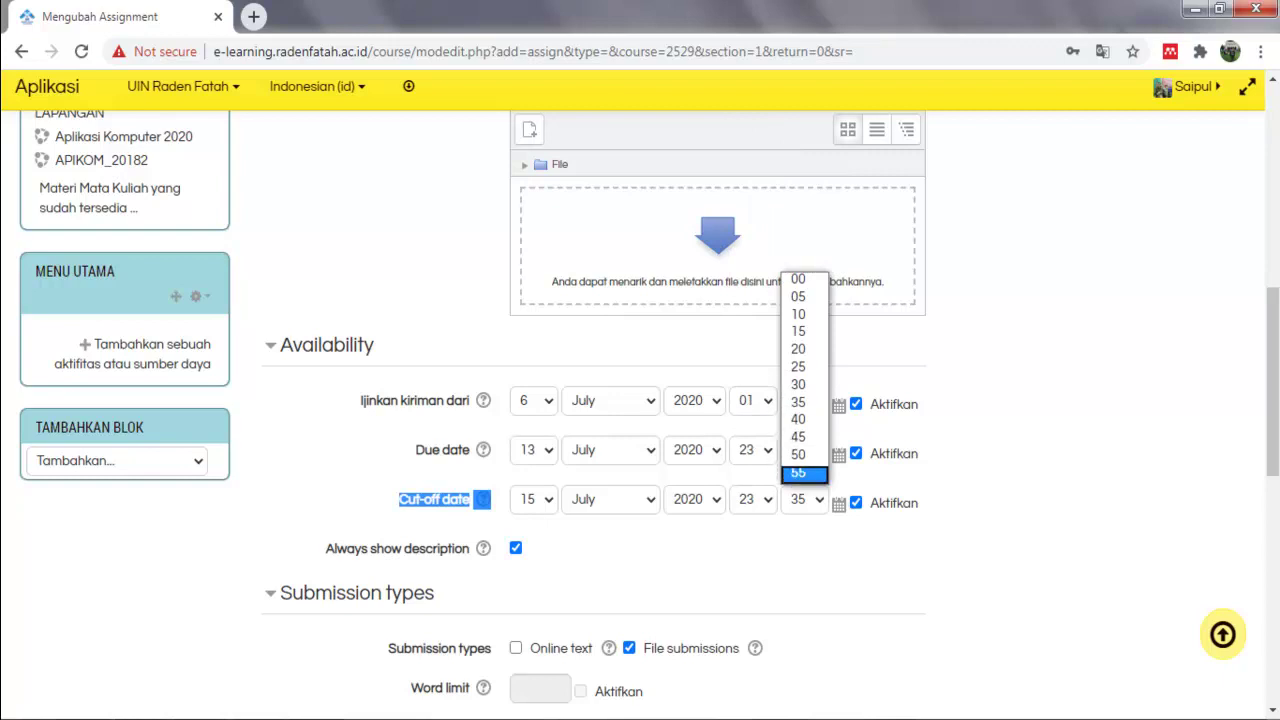
left_click(800, 475)
Keep one uploaded file, set the 20Mb submission size limit, and save to the course.
scroll(640, 415, "down", 2)
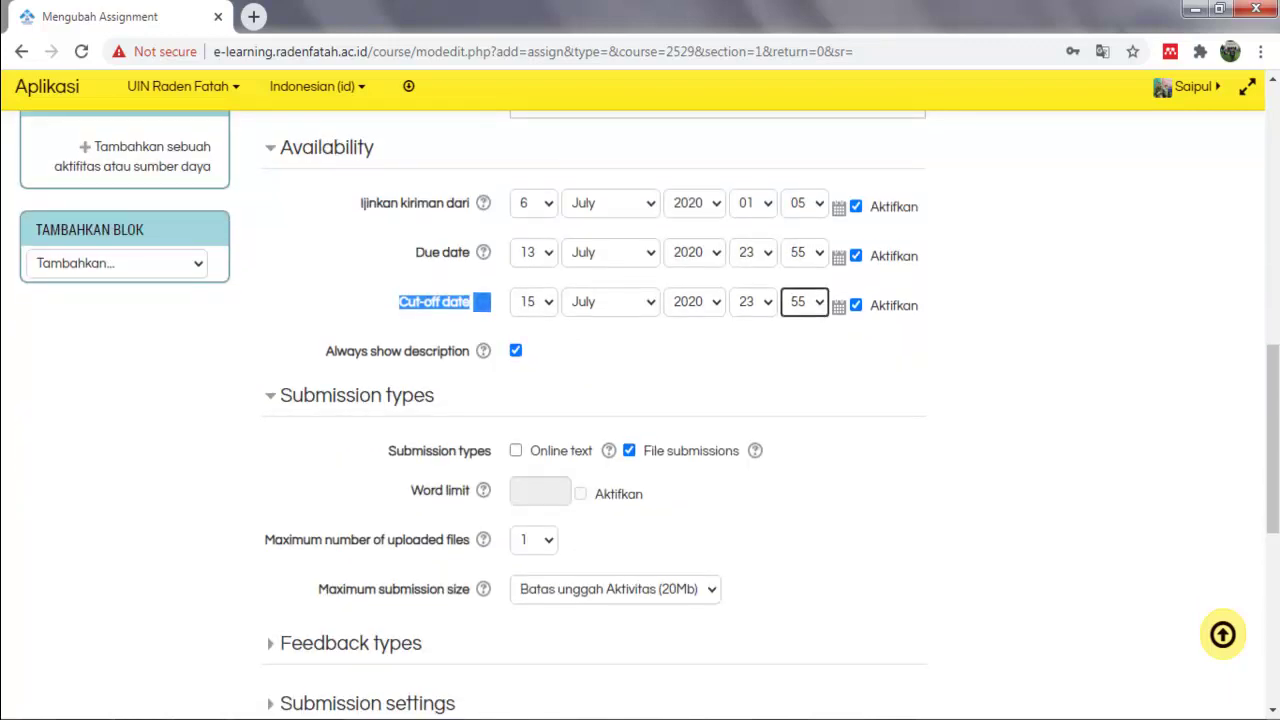
left_click(534, 540)
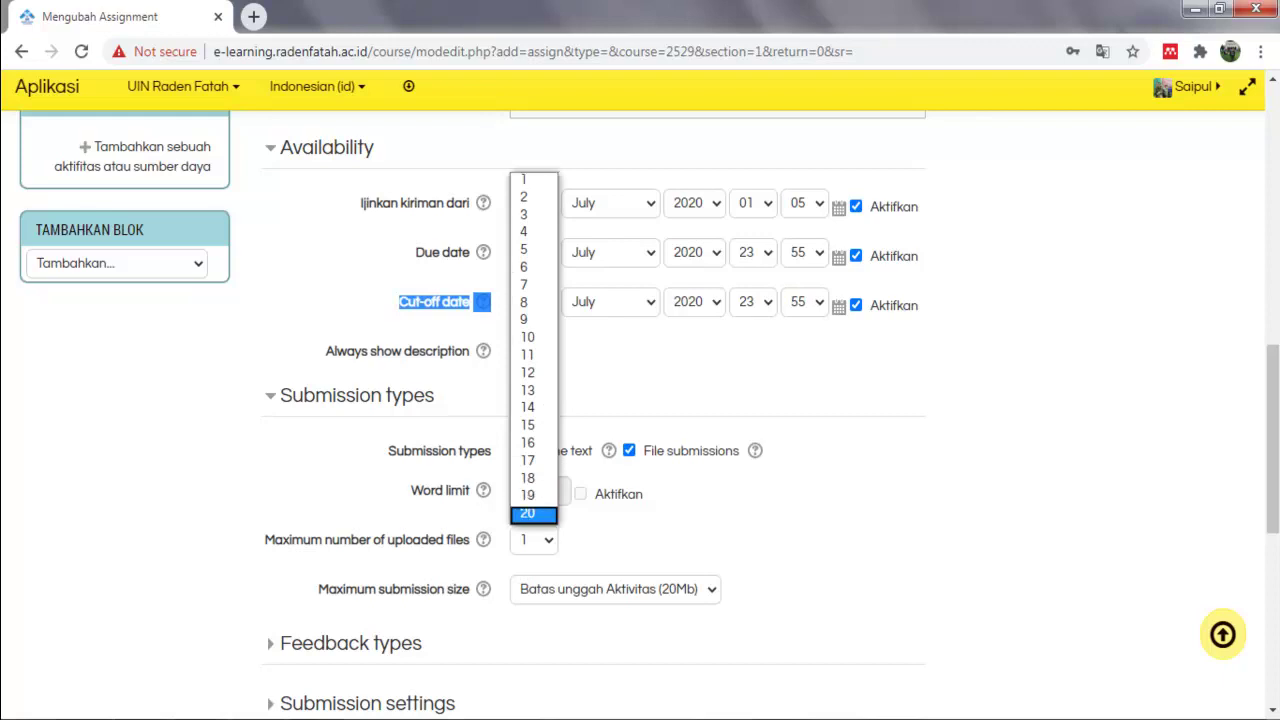
left_click_drag(273, 540, 436, 540)
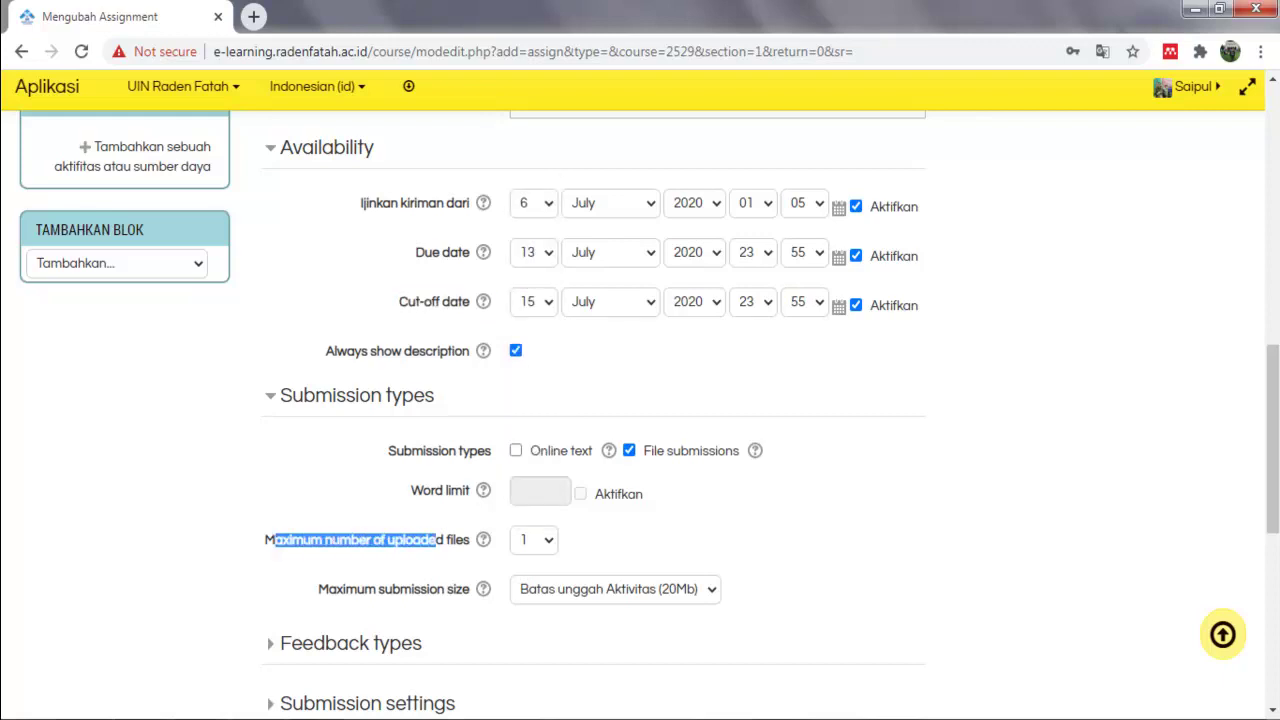
left_click(534, 540)
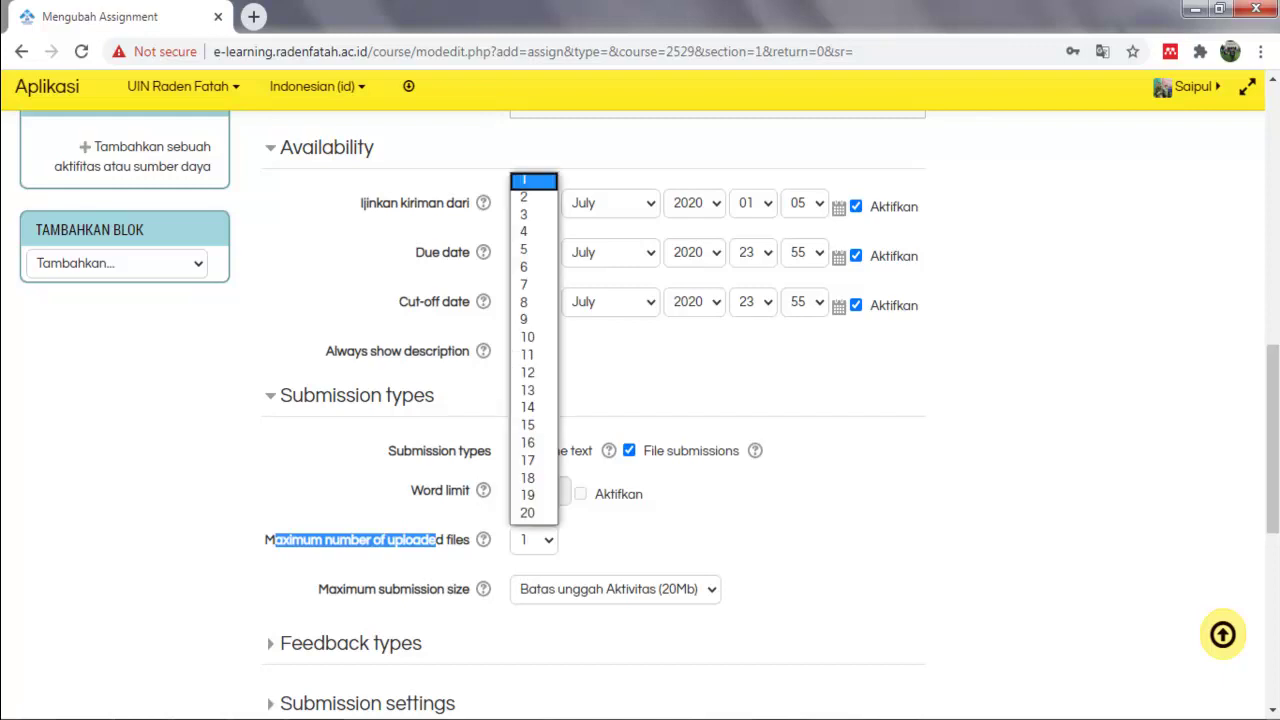
key("Escape")
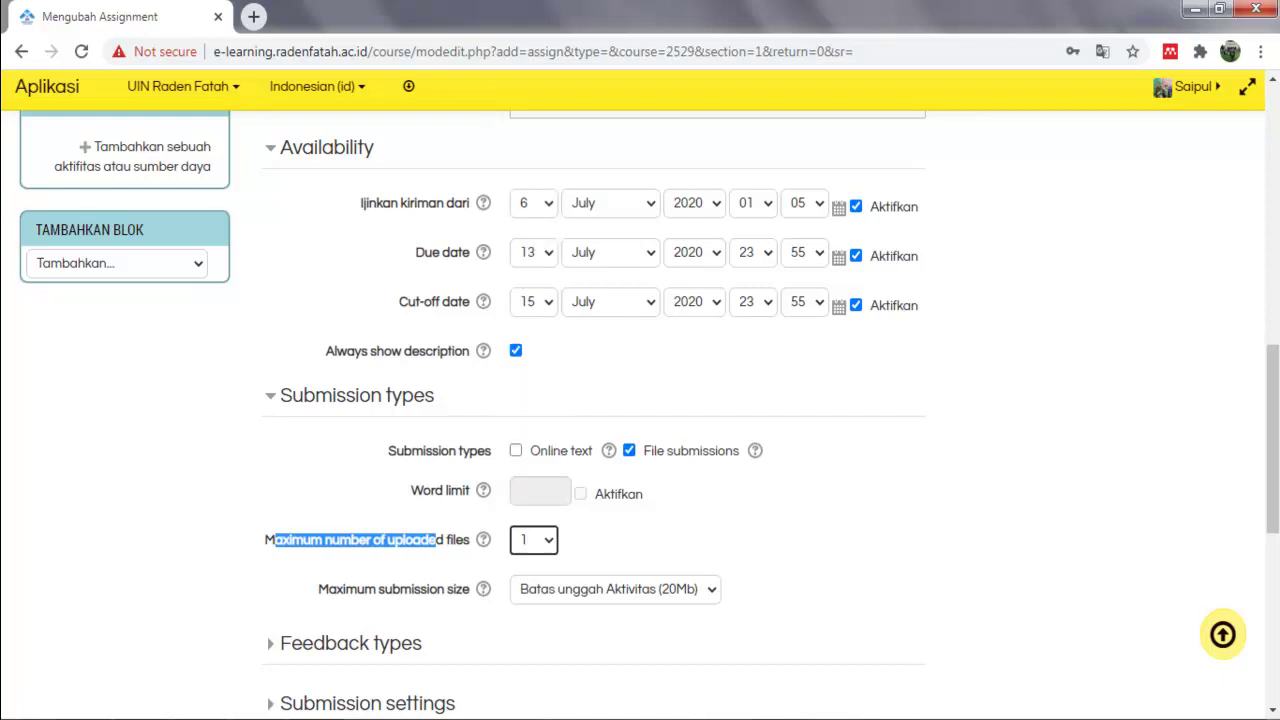
scroll(640, 400, "up", 2)
scroll(640, 400, "down", 3)
scroll(640, 400, "down", 1)
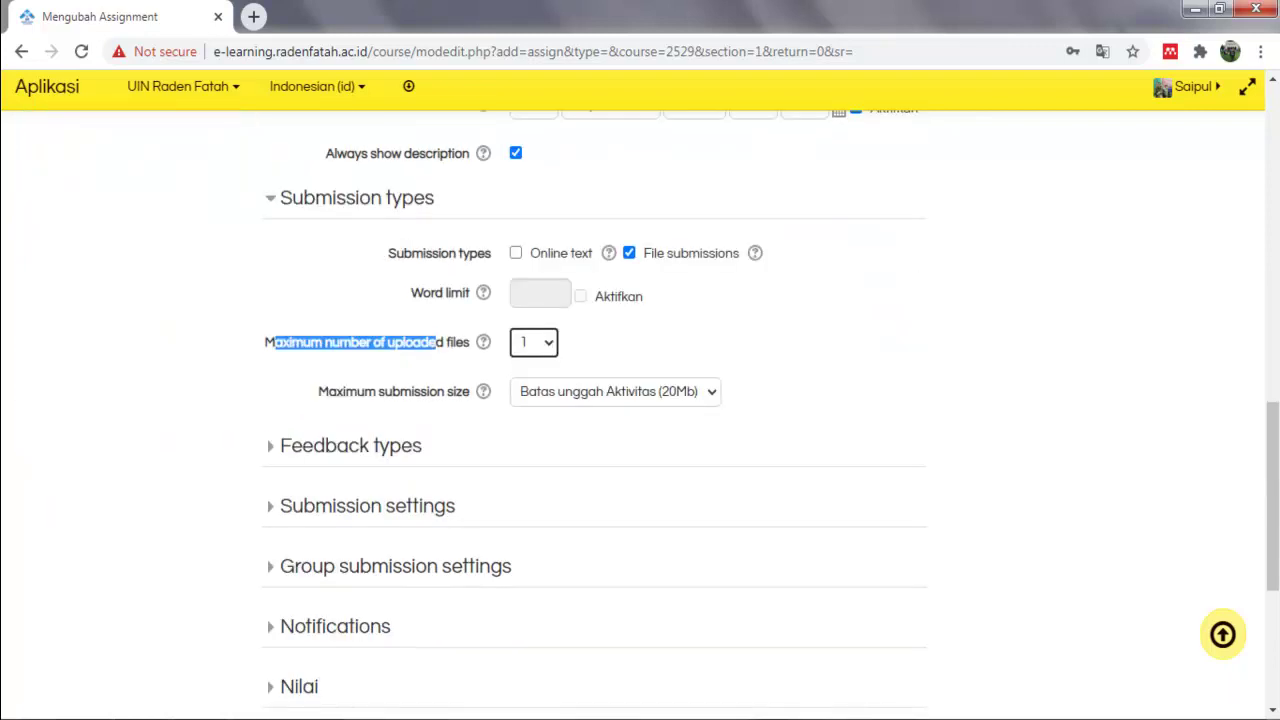
left_click(615, 392)
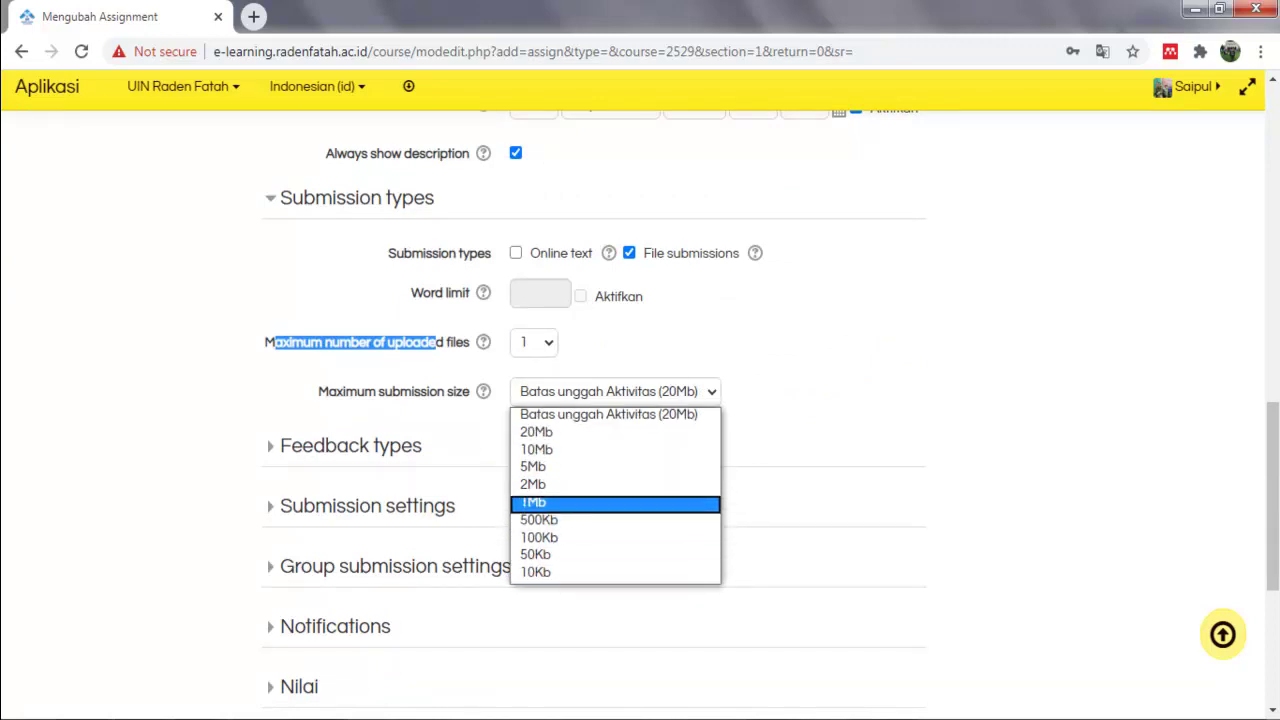
key("Return")
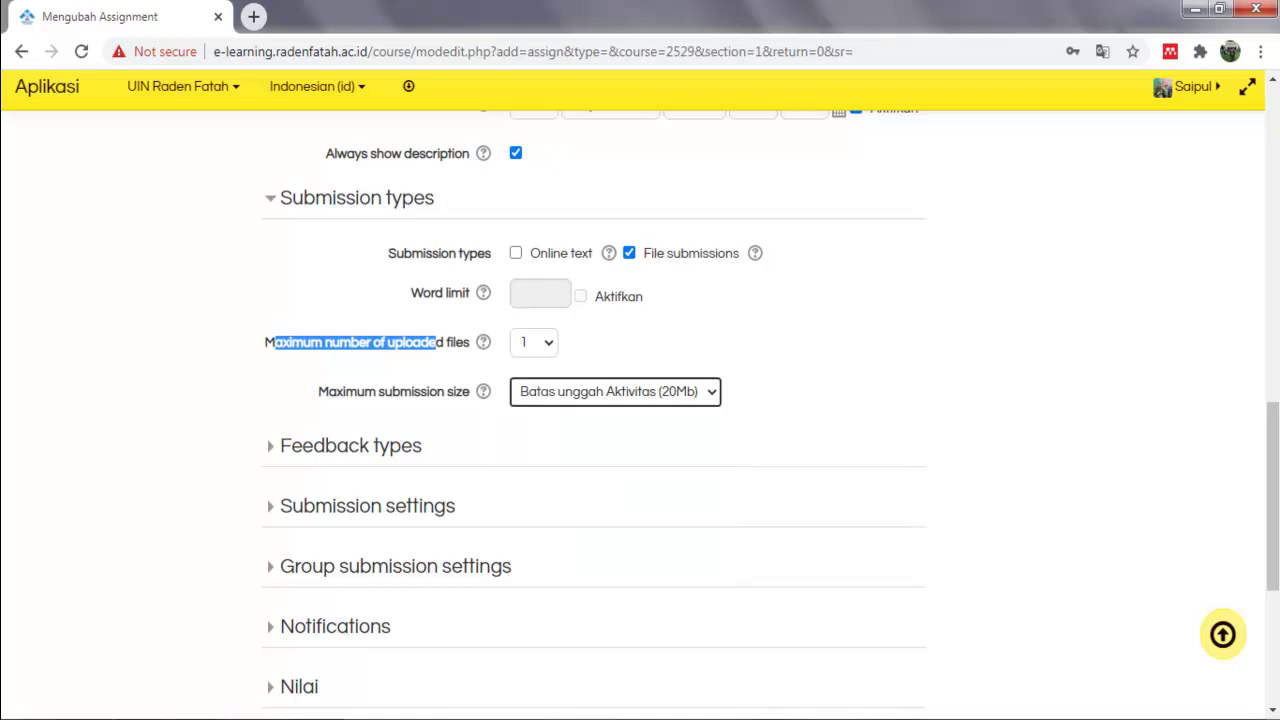
scroll(640, 400, "down", 4)
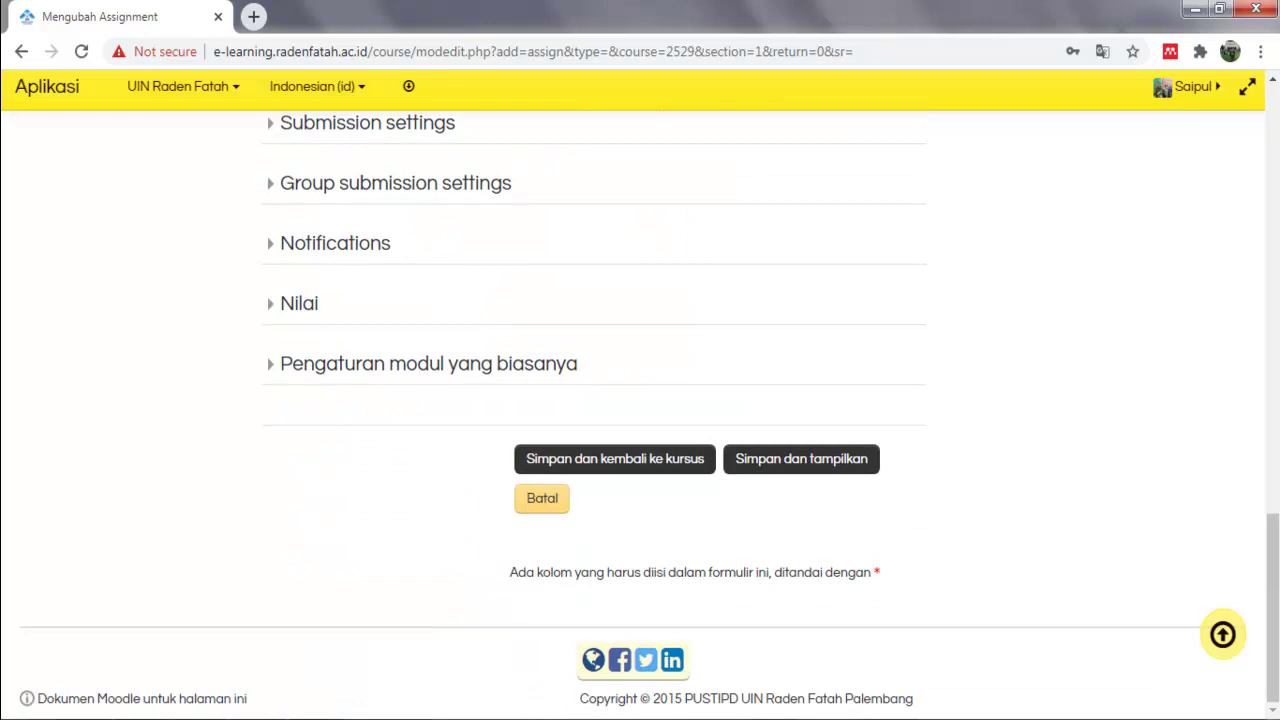
left_click(615, 458)
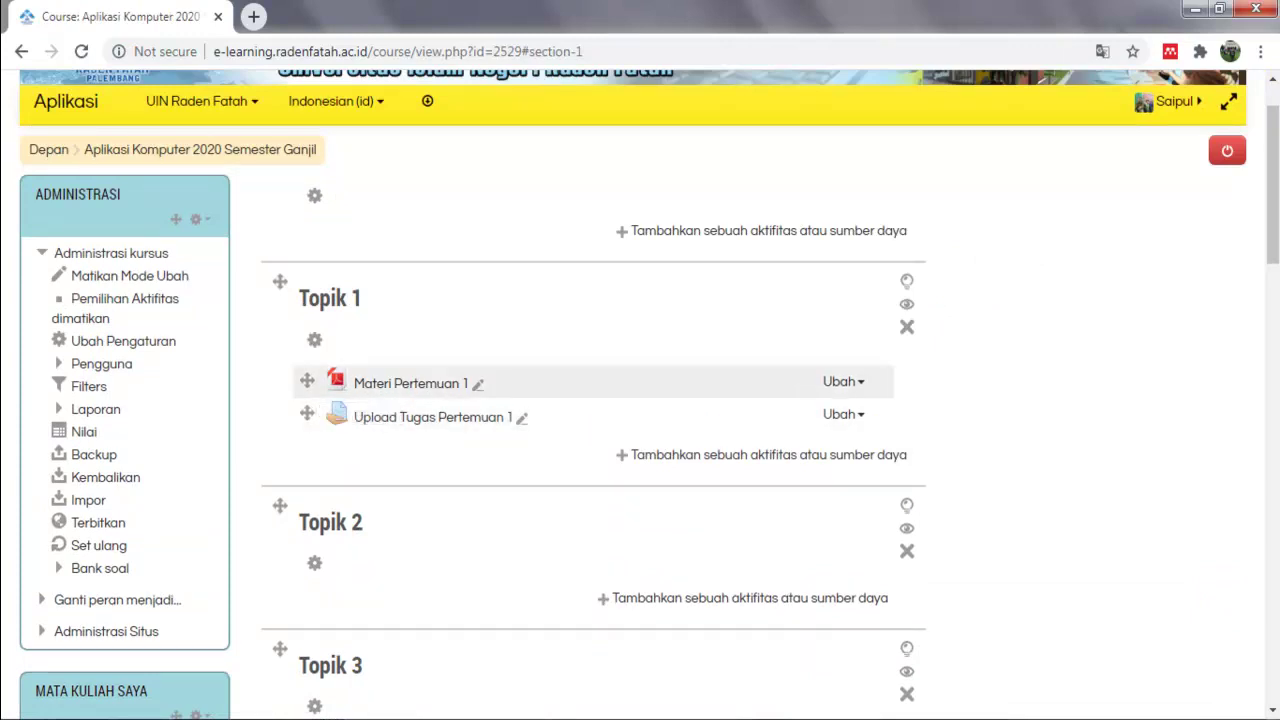
Expand Pengguna in the Administrasi block to show Pengguna terdaftar, Metode pendaftaran and Grup.
scroll(100, 340, "down", 2)
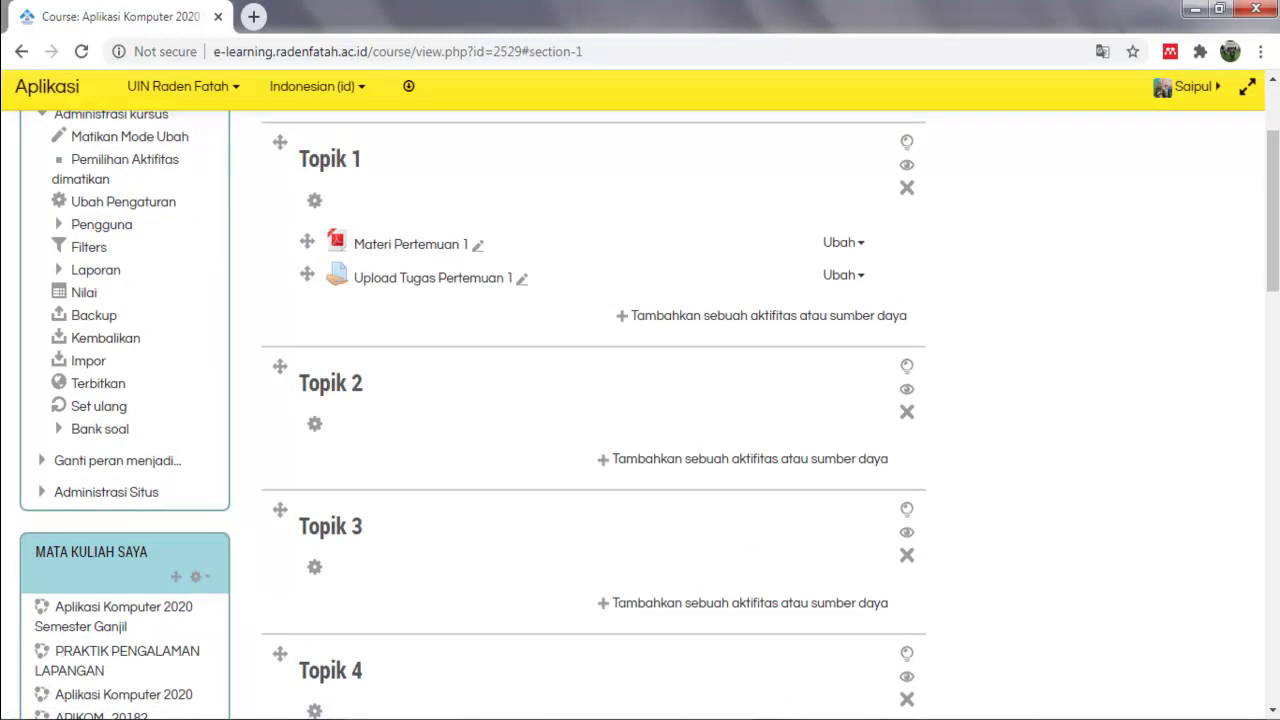
left_click(101, 224)
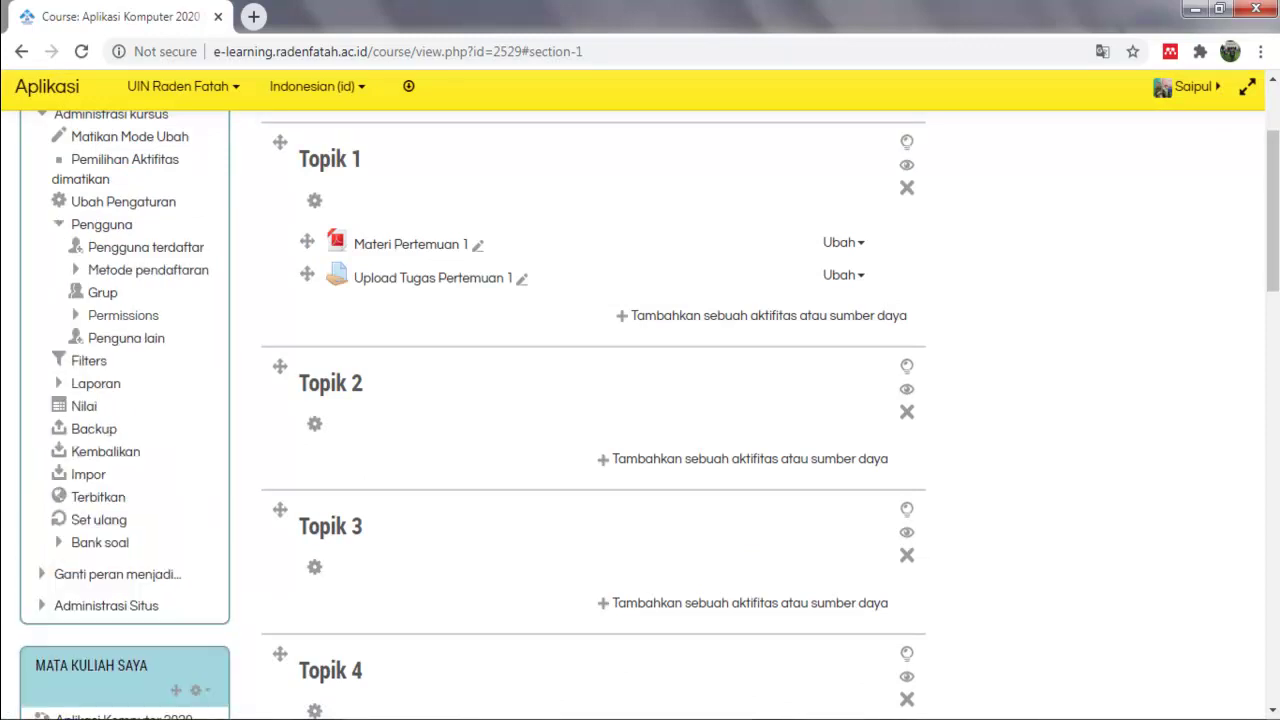
scroll(640, 400, "up", 2)
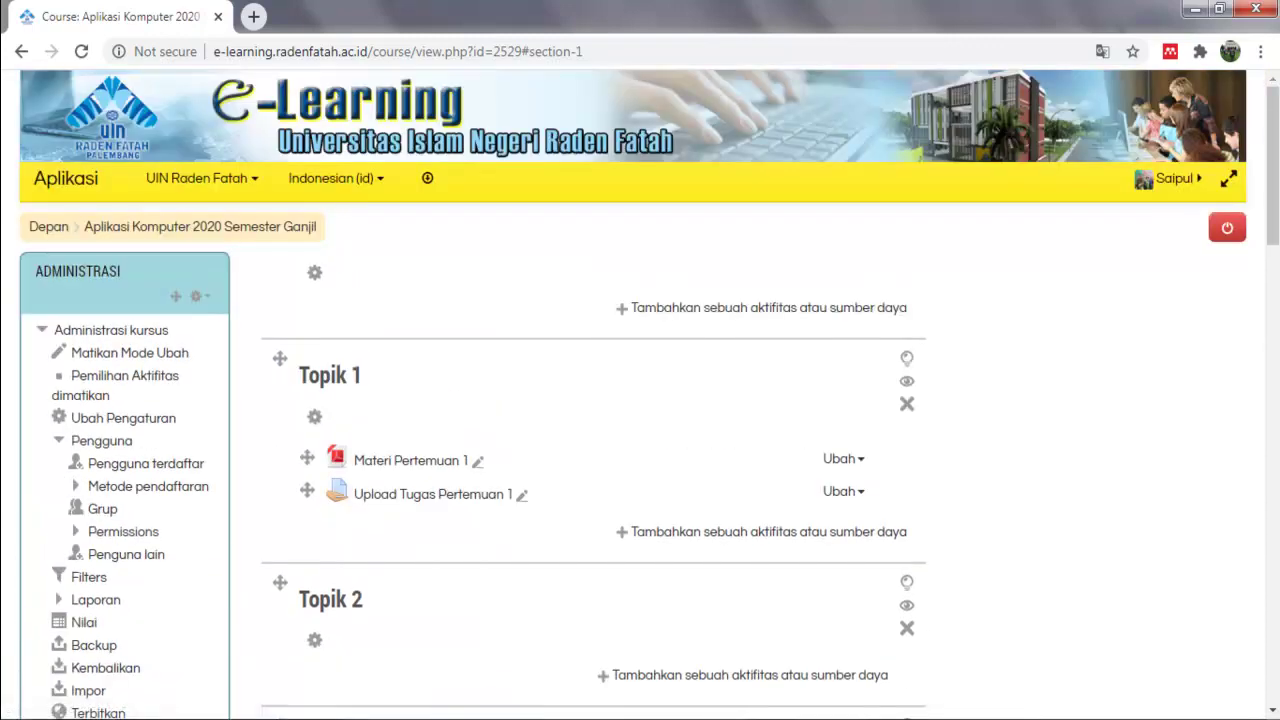
left_click_drag(70, 440, 110, 510)
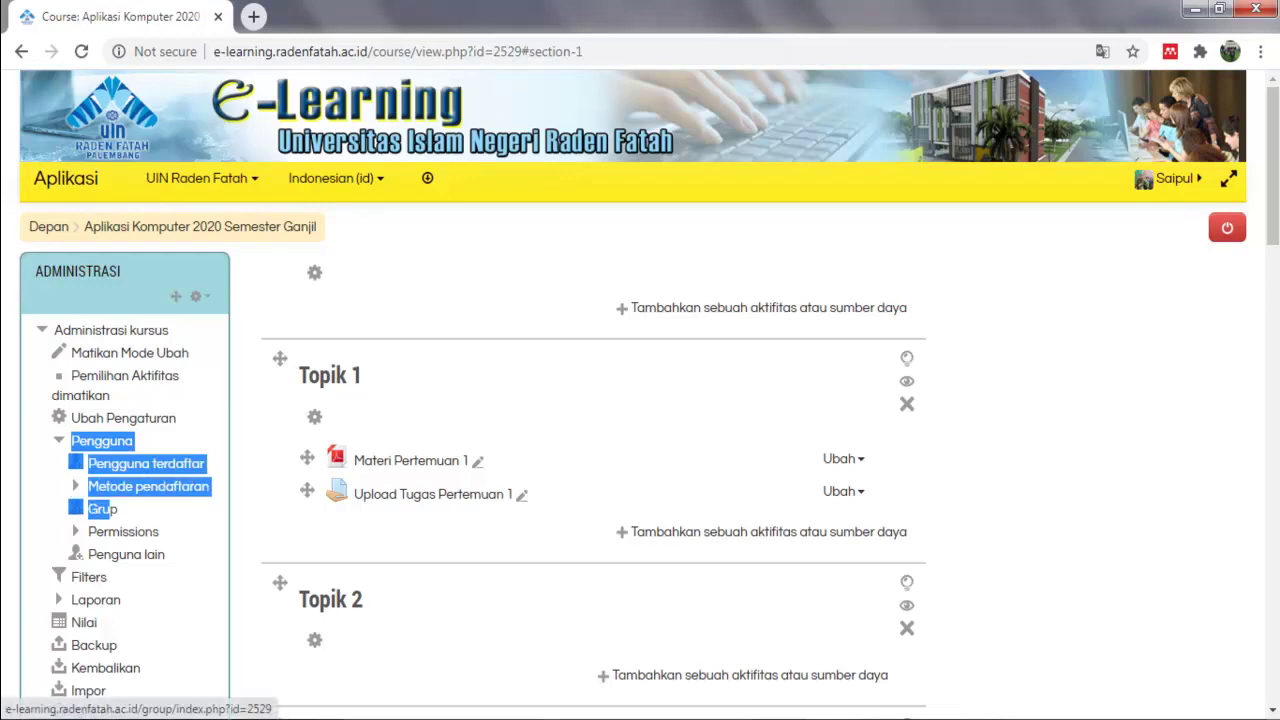
Go to the course's Grup page and start creating a new group.
left_click(105, 509)
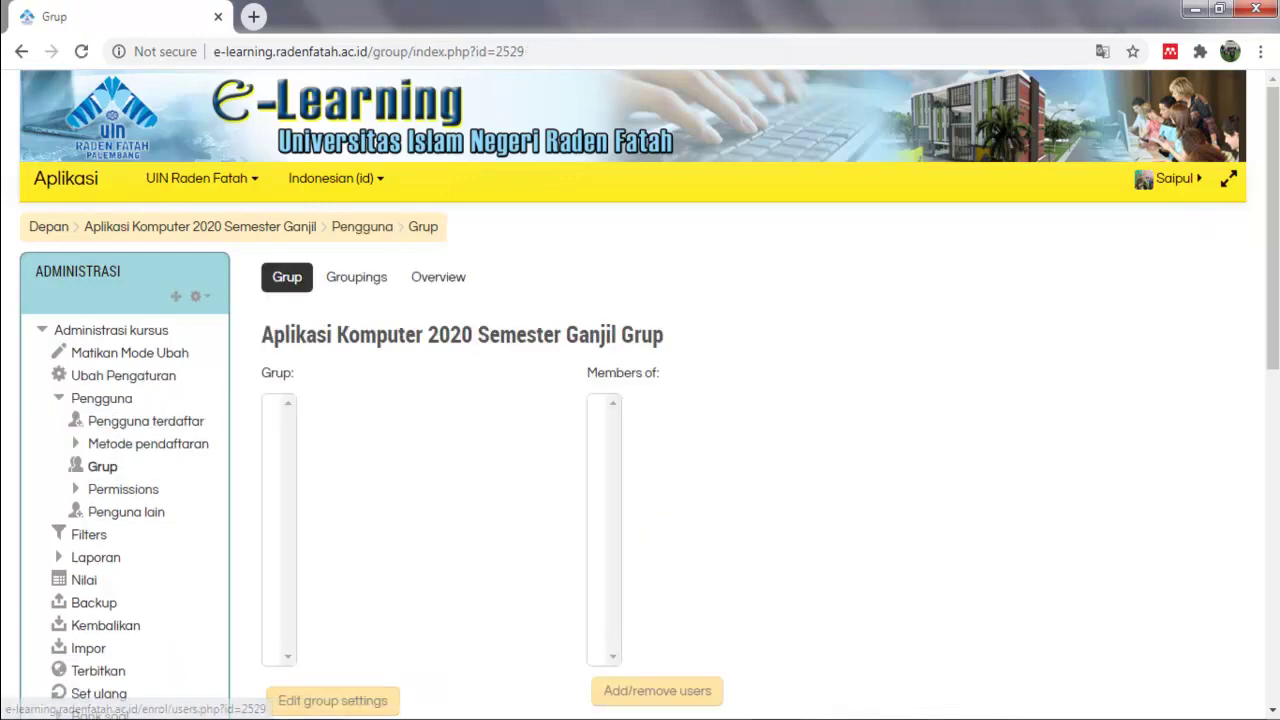
scroll(640, 400, "down", 2)
scroll(640, 400, "down", 1)
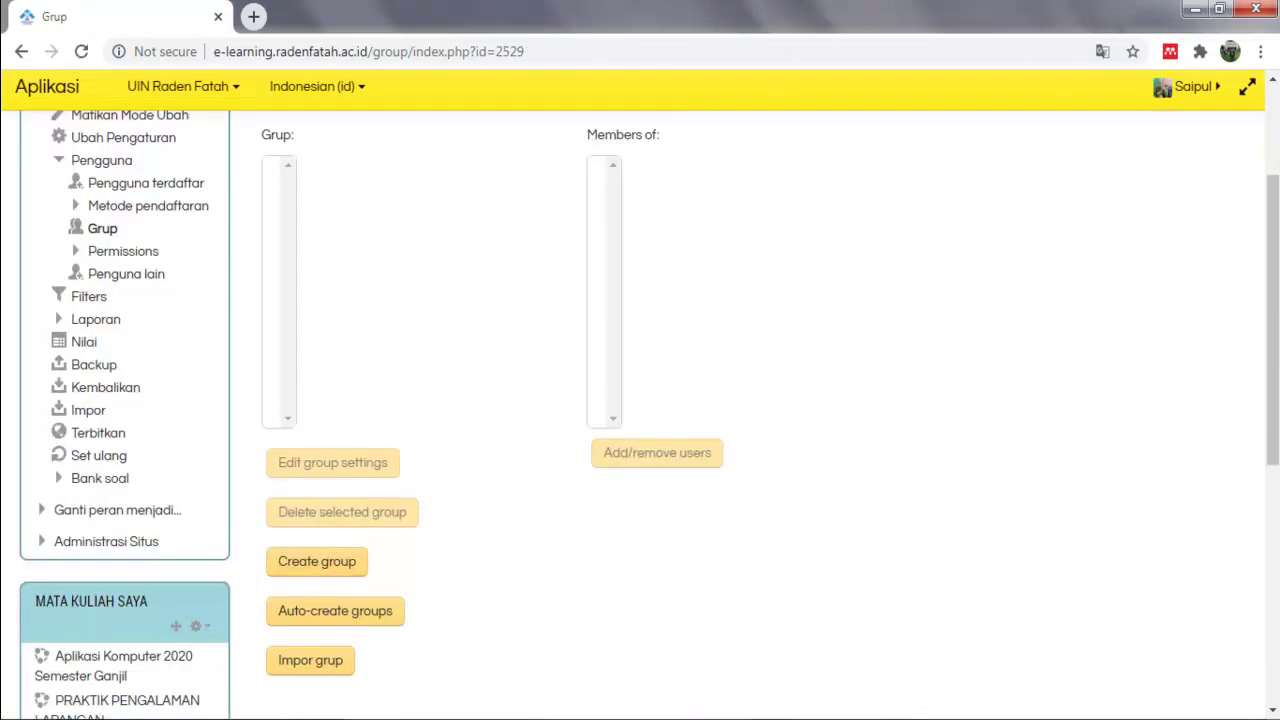
left_click(317, 561)
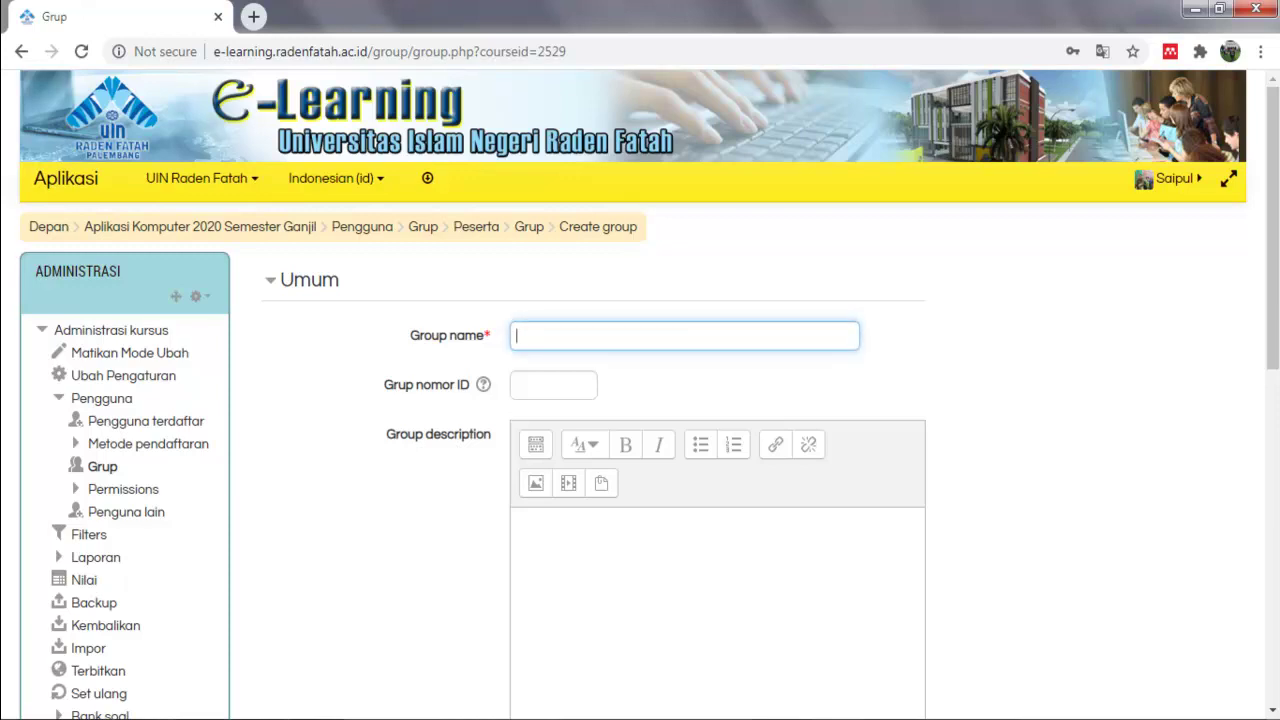
Name the group 'Kelas A Lab 1' with description 'Grup Kelas' and save it.
type("Kelas A")
left_click(520, 520)
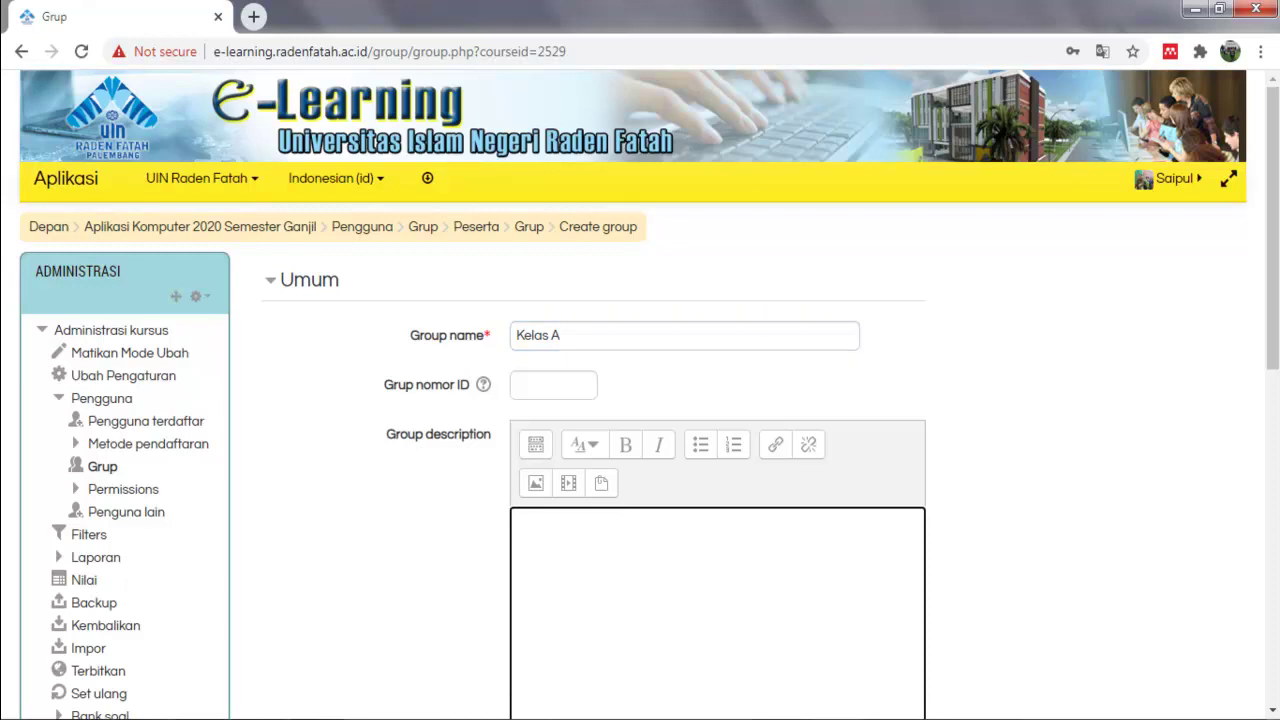
type("Grup Kelas")
left_click(563, 335)
type("K")
key("BackSpace")
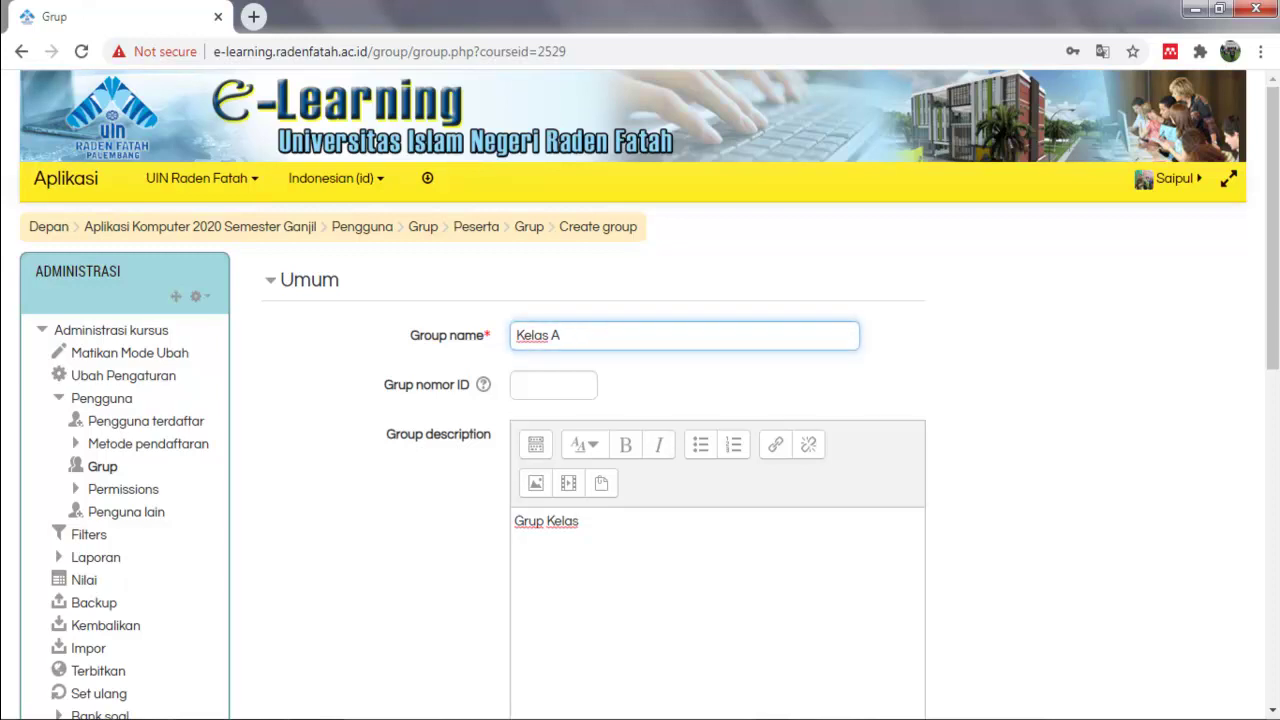
type("Lab 1")
scroll(640, 400, "down", 4)
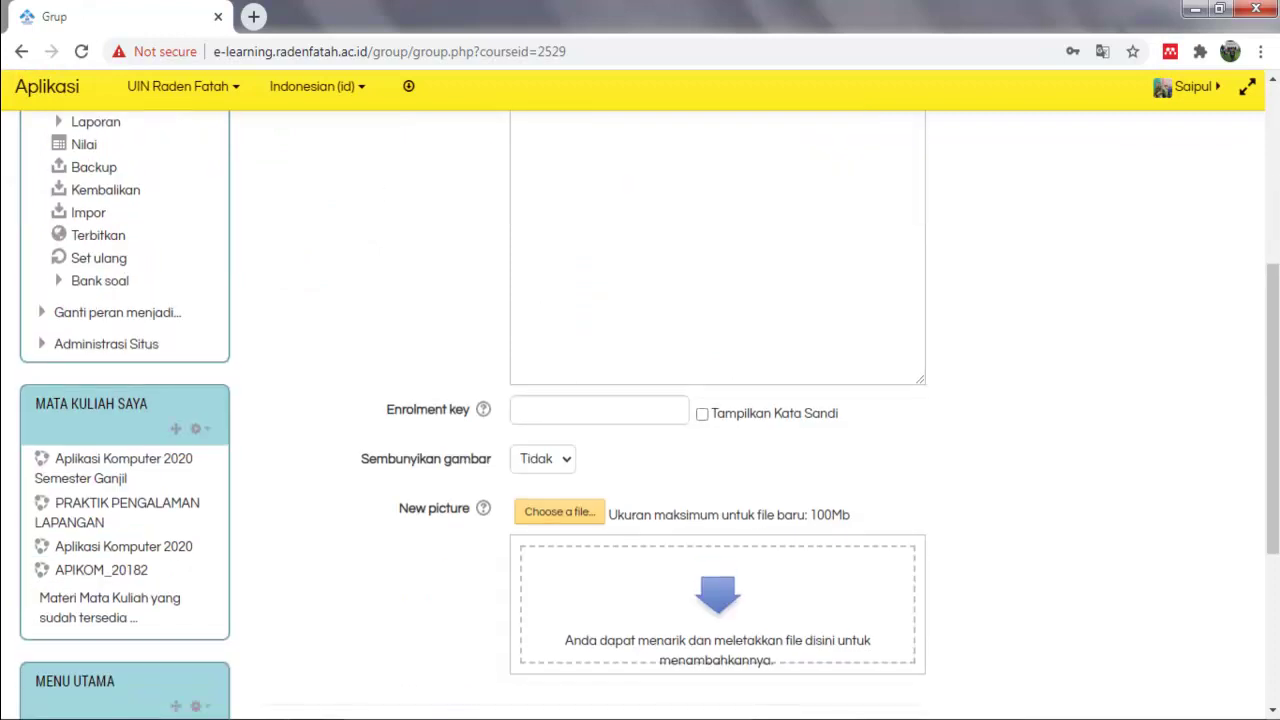
scroll(640, 400, "down", 3)
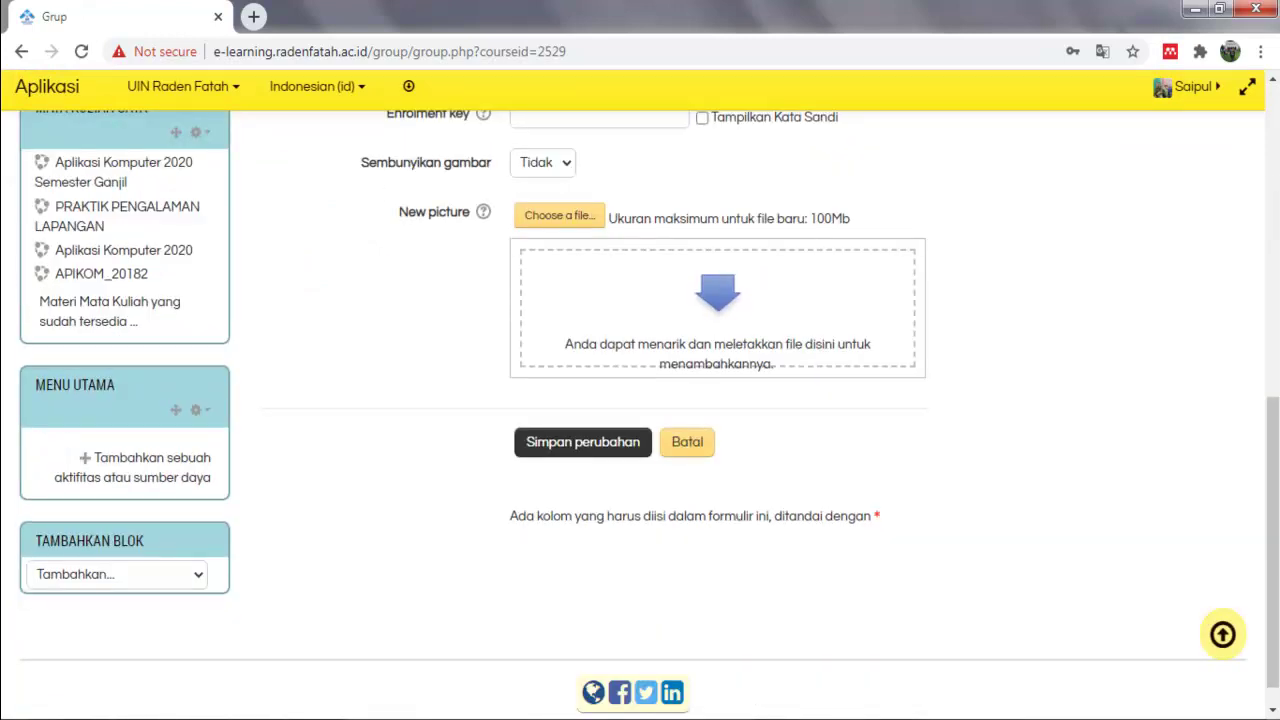
left_click(583, 442)
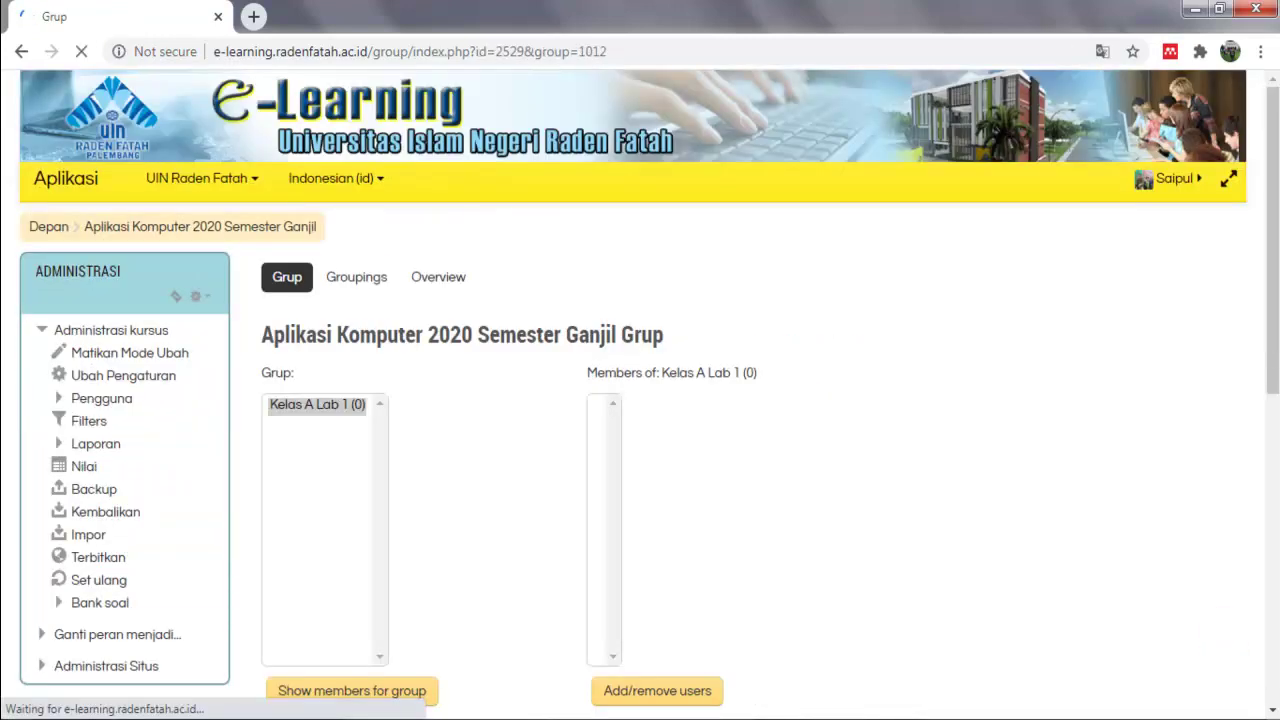
Open the Kelas A Lab 1 group's settings for editing.
scroll(640, 400, "down", 3)
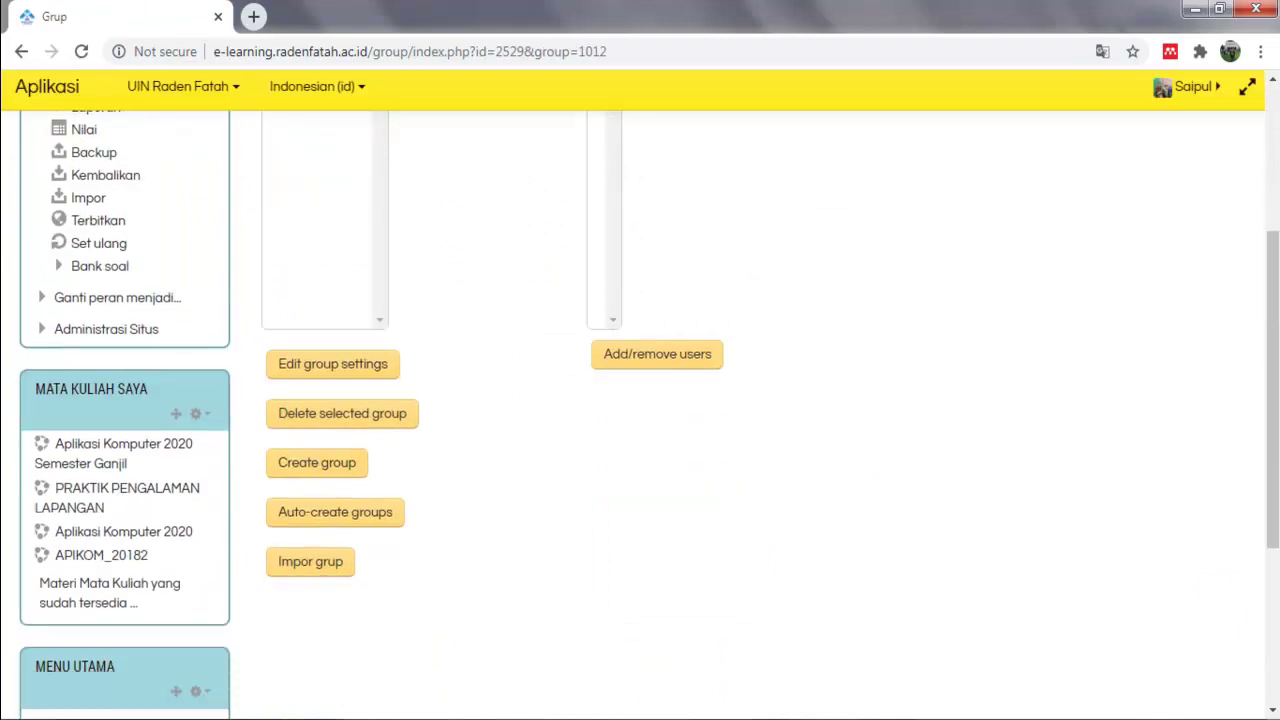
scroll(640, 400, "up", 3)
scroll(640, 400, "down", 3)
left_click(333, 364)
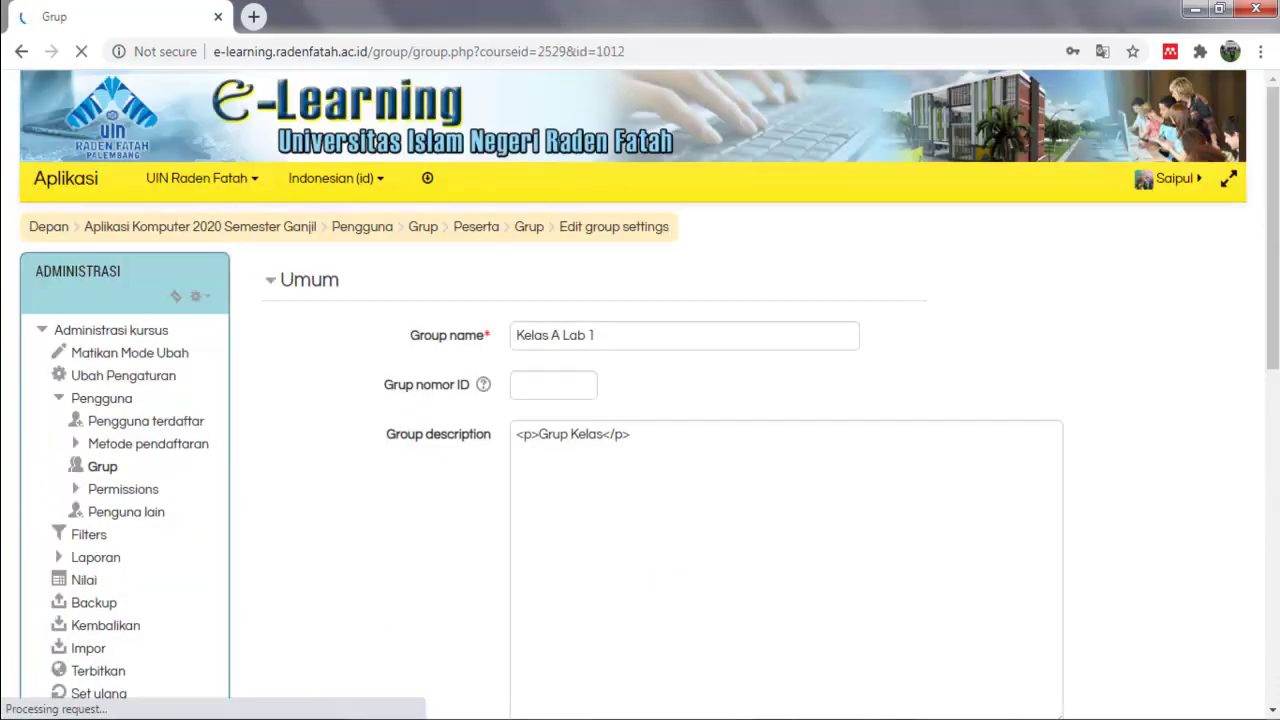
scroll(717, 548, "down", 5)
left_click(599, 311)
scroll(599, 311, "up", 2)
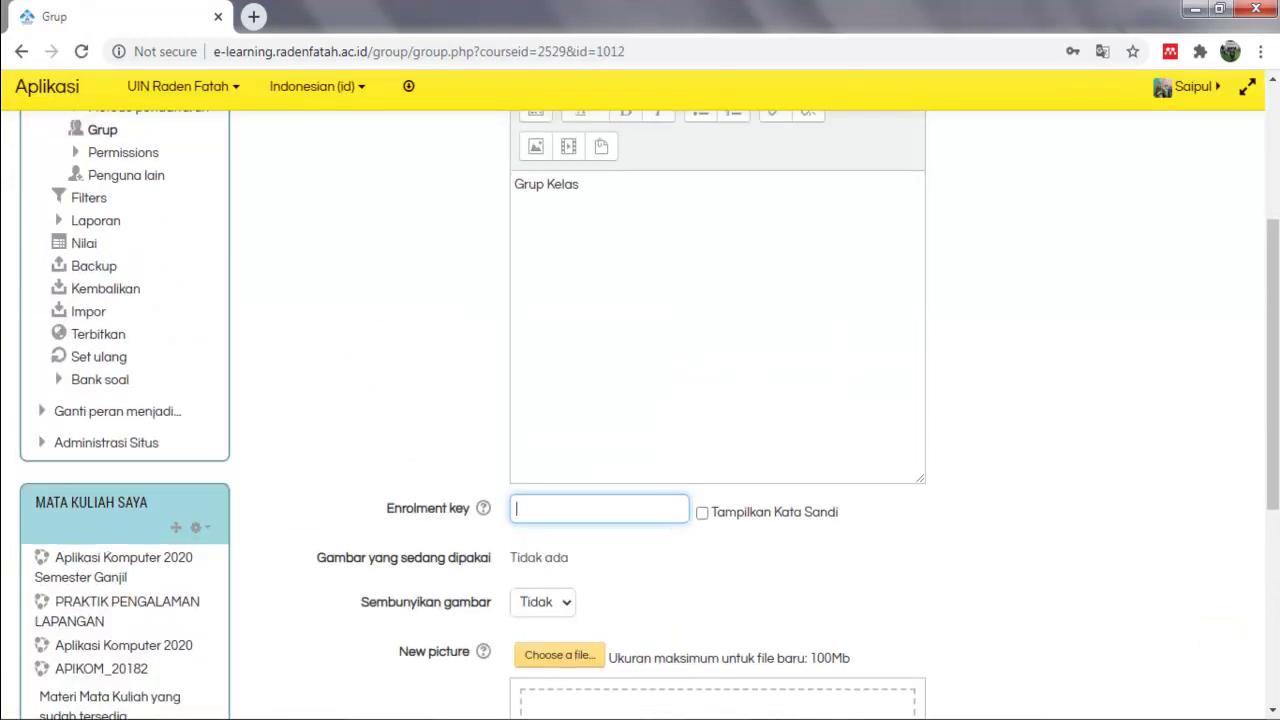
left_click(599, 509)
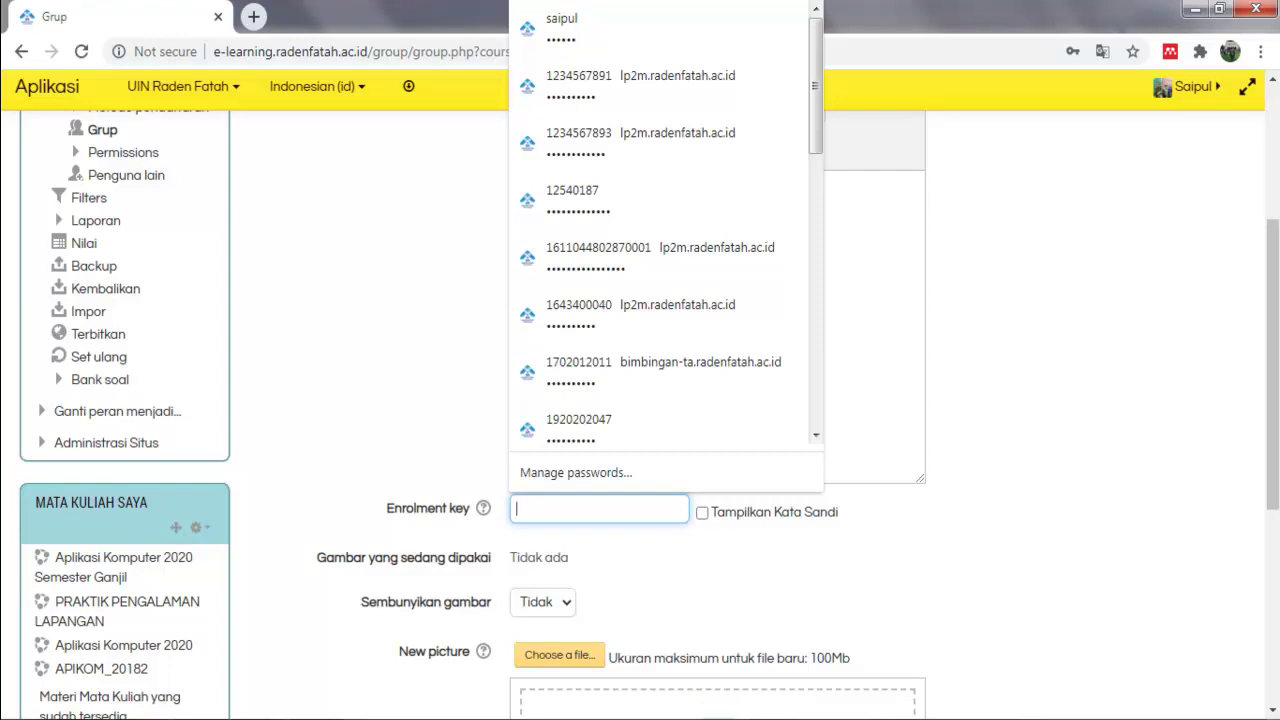
Enter an enrolment key, show it as plain text, and save the group settings.
type("a")
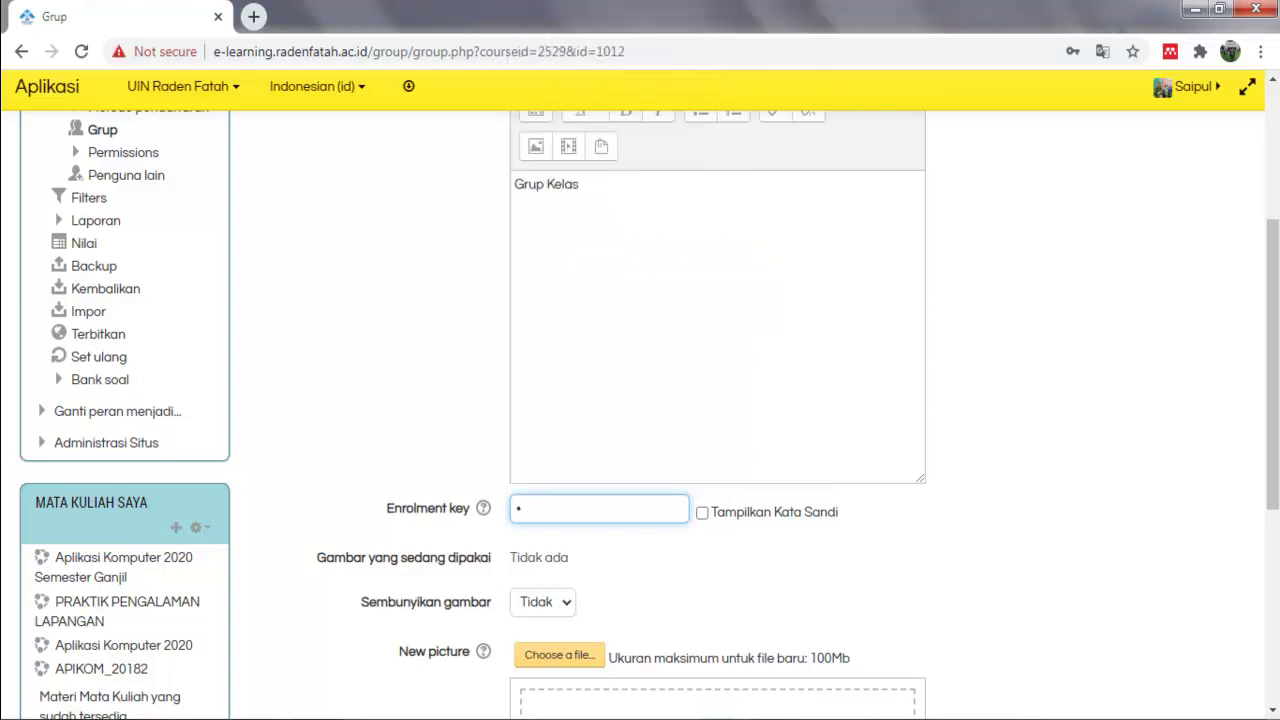
key("Tab")
key("space")
type("23456")
scroll(640, 414, "up", 2)
scroll(640, 414, "down", 2)
key("shift+Left")
key("shift+Left")
key("shift+Left")
key("shift+Left")
key("shift+Left")
left_click(561, 508)
key("shift+Right")
key("shift+Right")
key("shift+Right")
key("shift+Right")
key("shift+Right")
key("shift+Right")
scroll(649, 414, "up", 2)
scroll(649, 414, "down", 2)
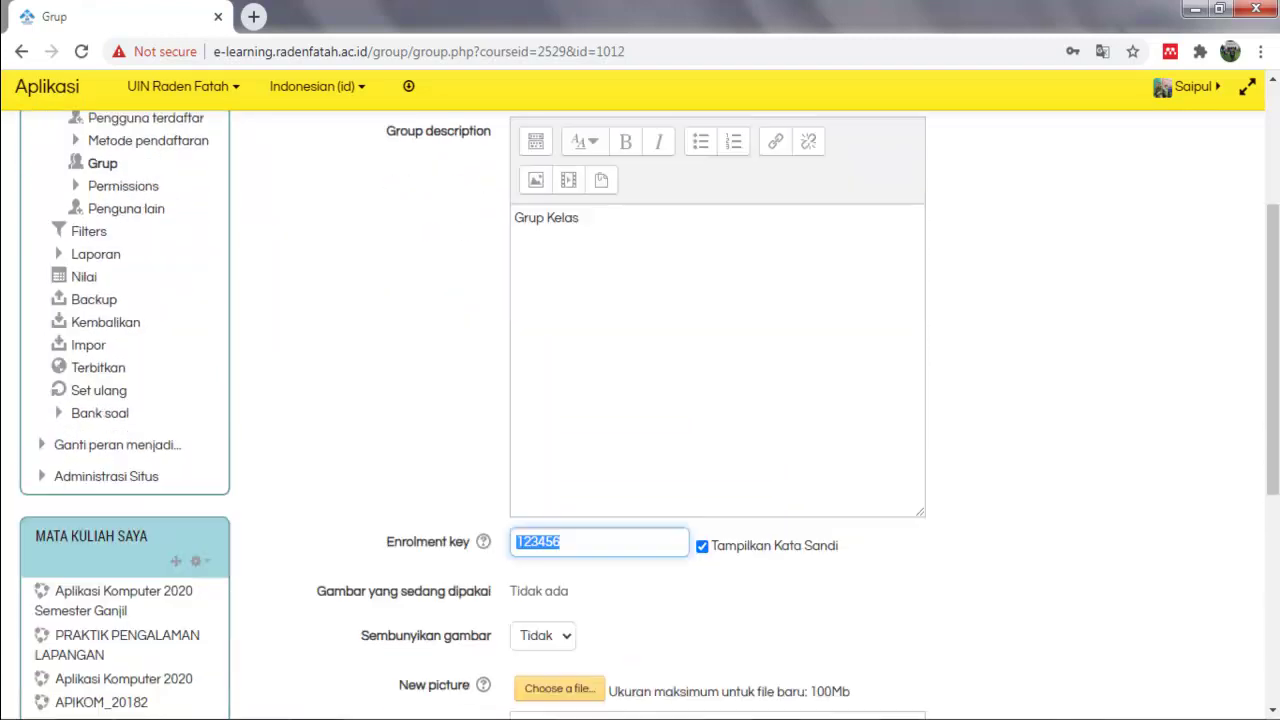
scroll(649, 414, "up", 2)
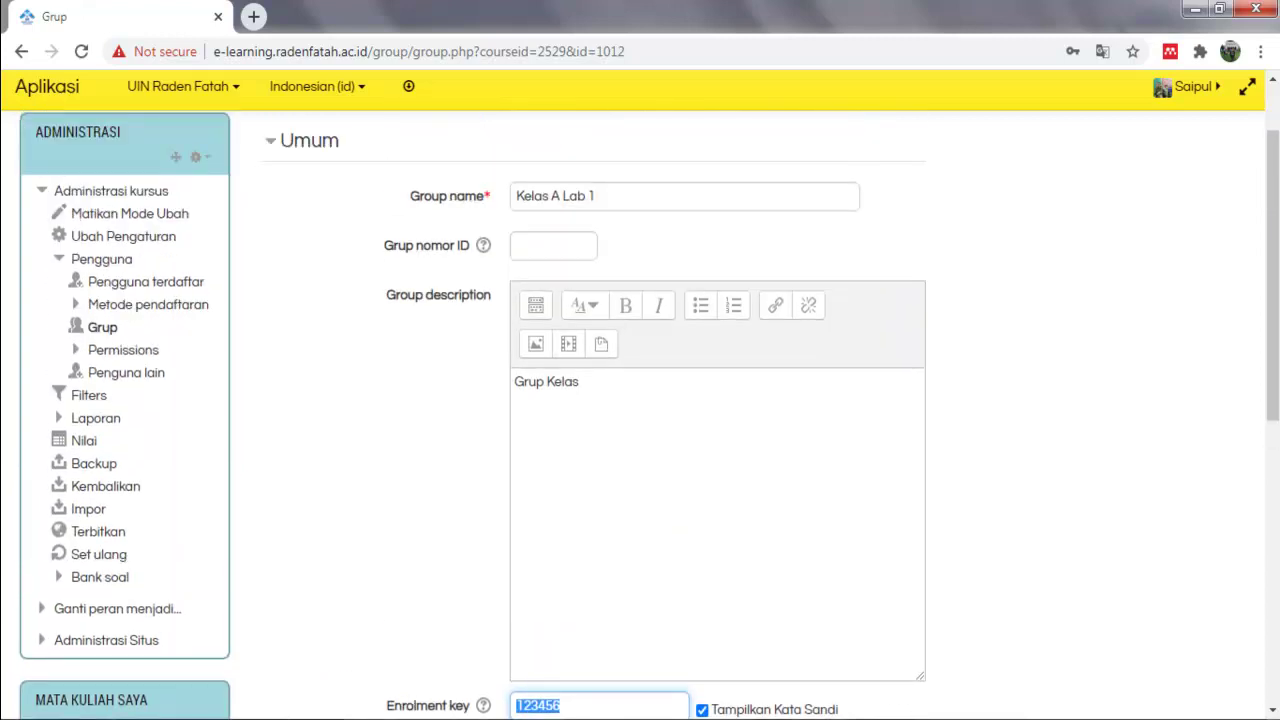
scroll(649, 414, "down", 4)
left_click(561, 310)
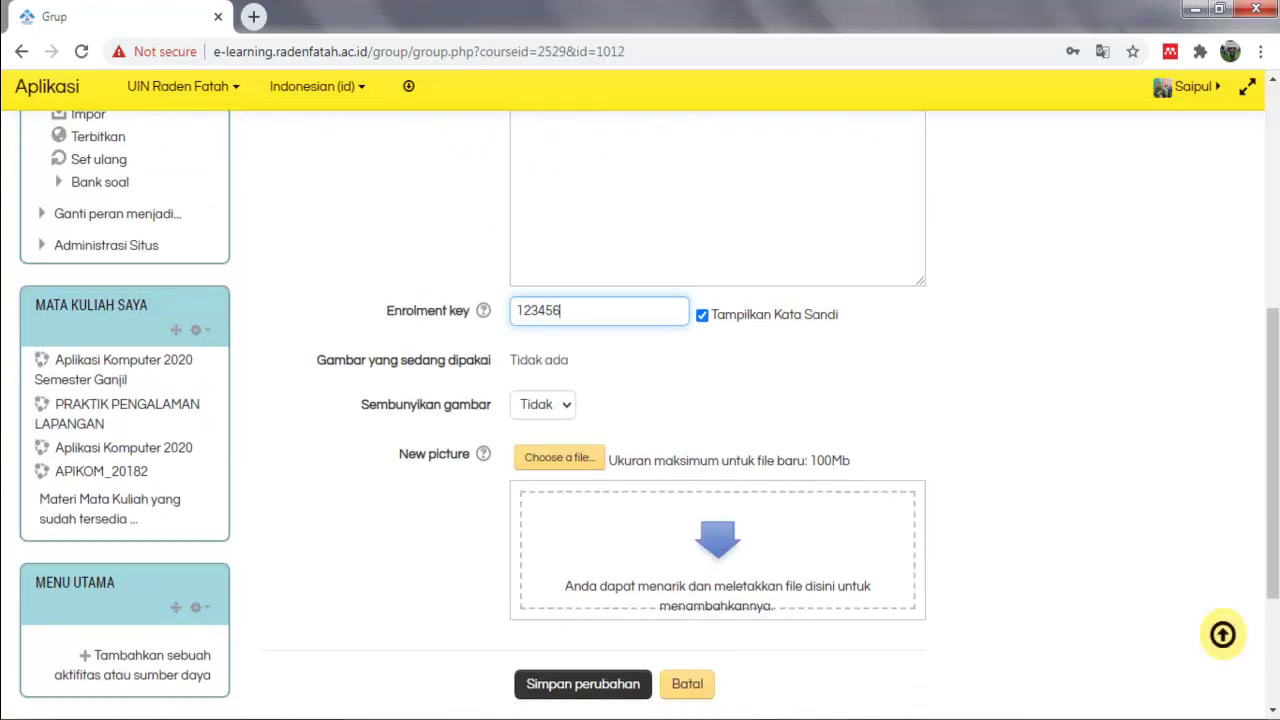
scroll(561, 310, "down", 2)
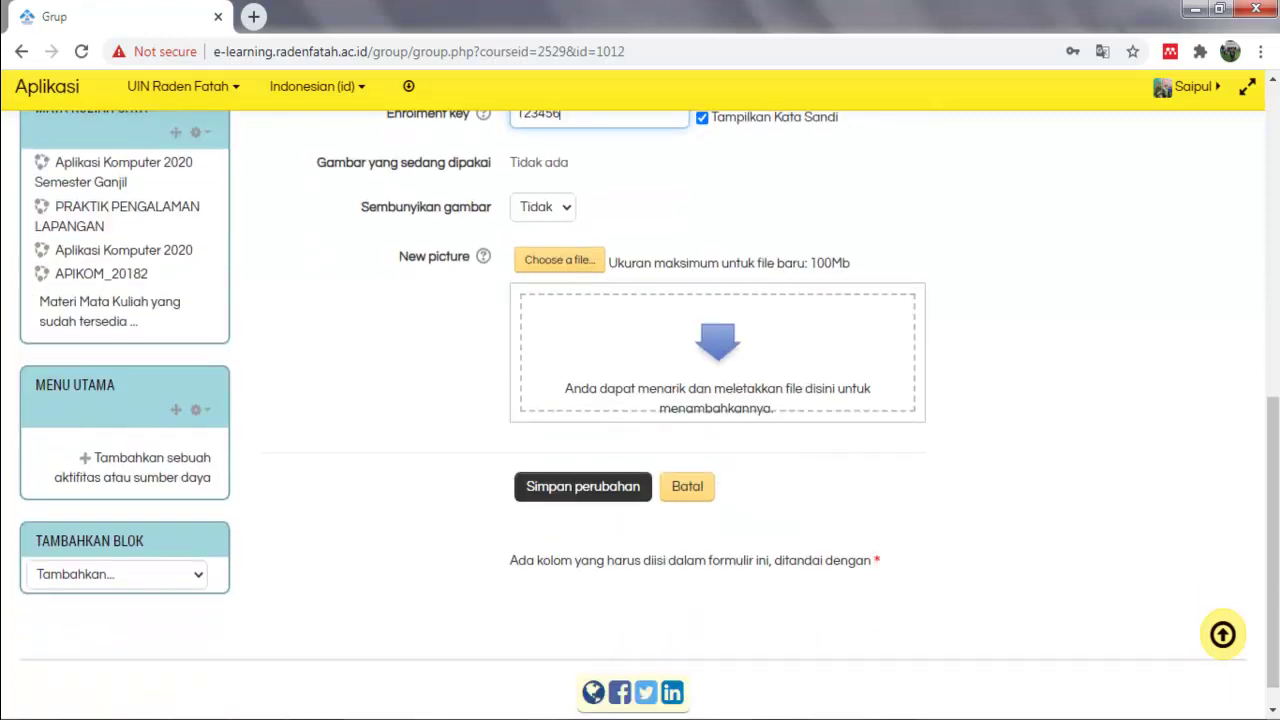
left_click(583, 486)
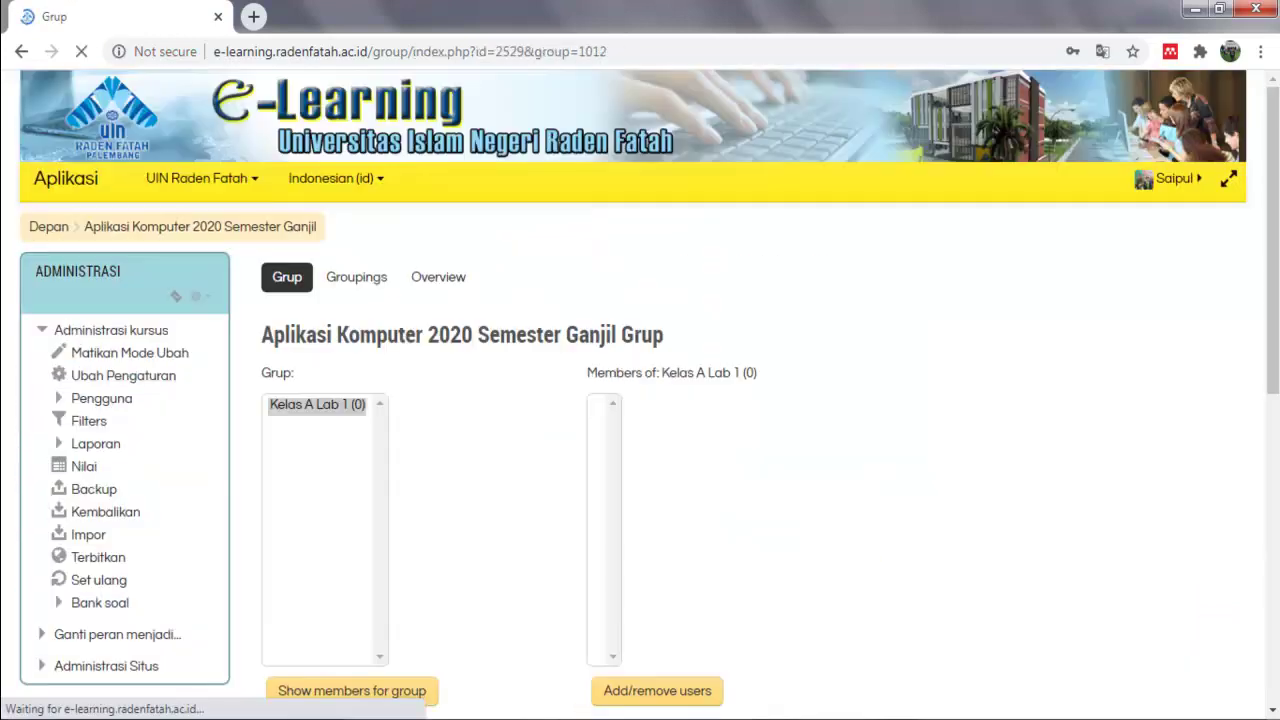
Decline the browser's offer to save the enrolment key as a password.
scroll(640, 400, "down", 2)
key("Escape")
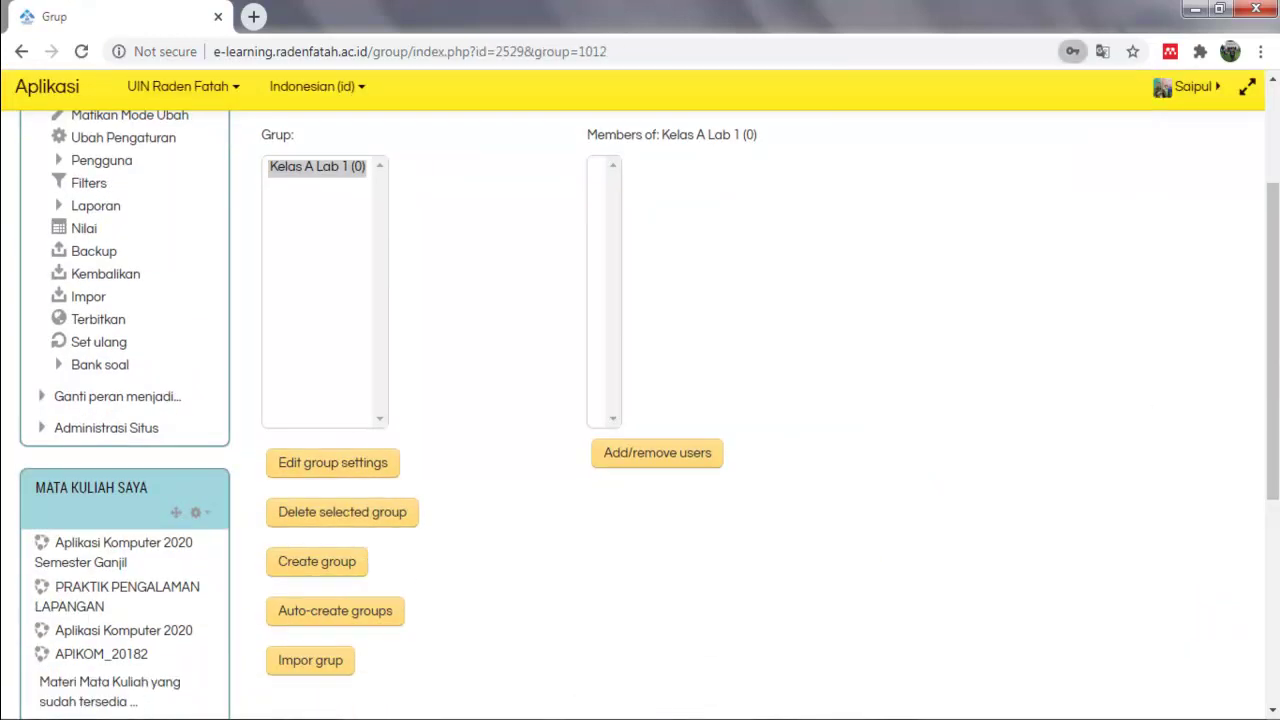
scroll(640, 400, "up", 3)
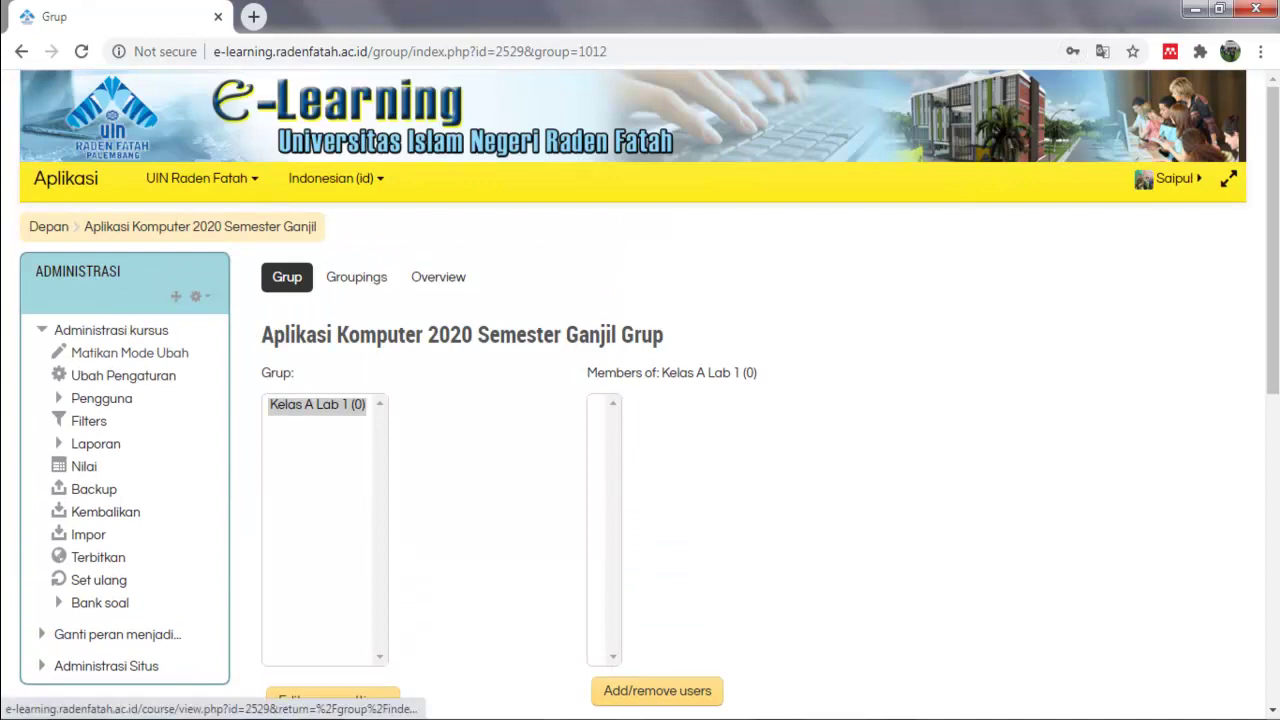
scroll(640, 400, "down", 3)
scroll(640, 400, "up", 1)
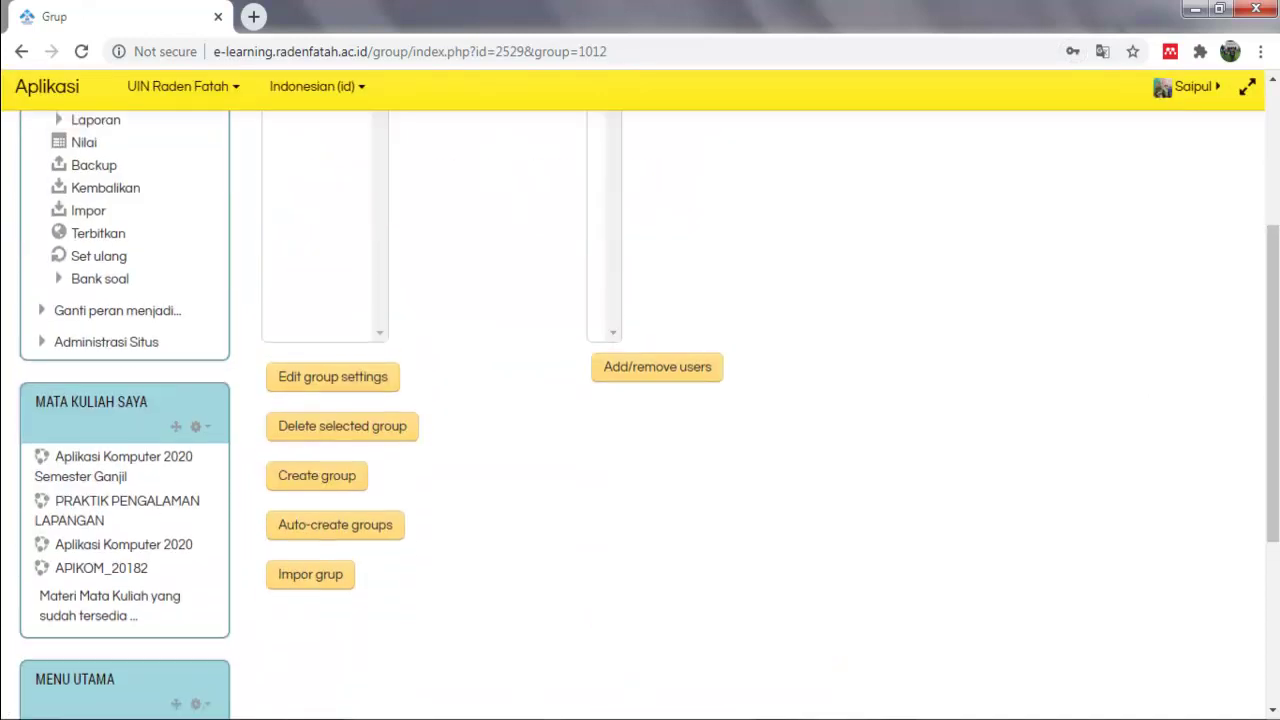
scroll(200, 226, "up", 3)
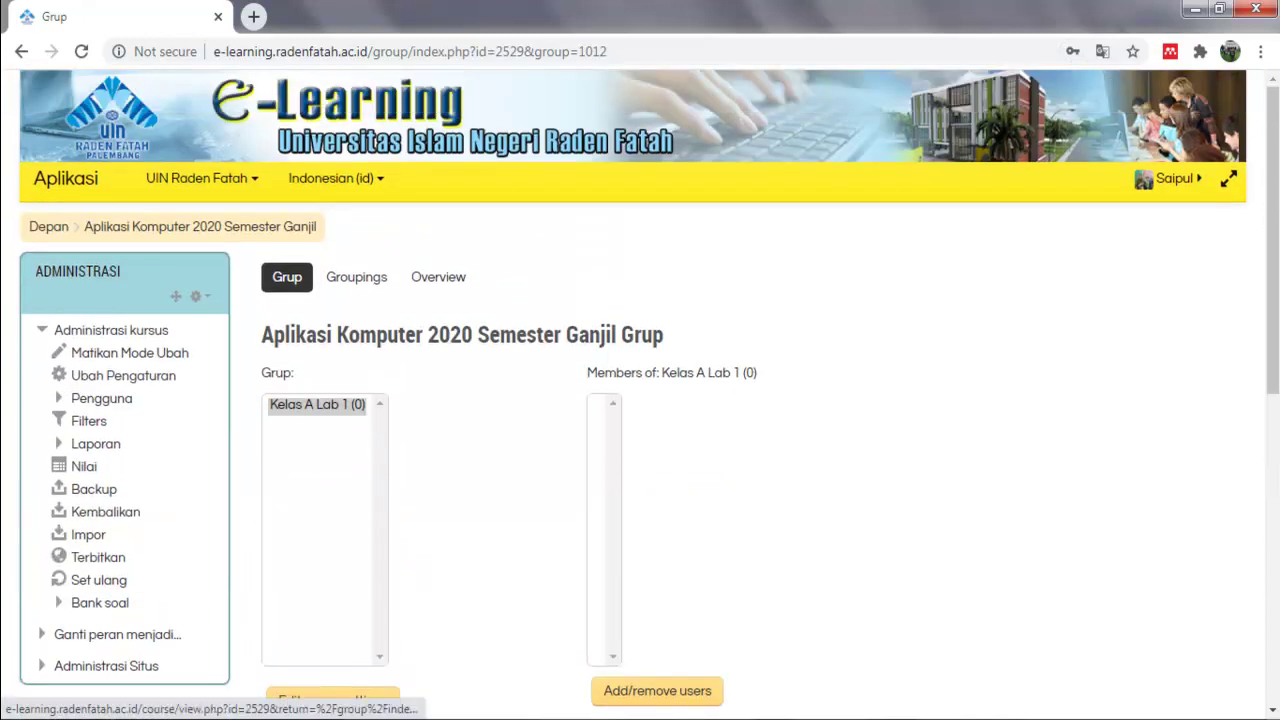
Return via site home to the Aplikasi Komputer 2020 Semester Ganjil course page.
left_click(48, 226)
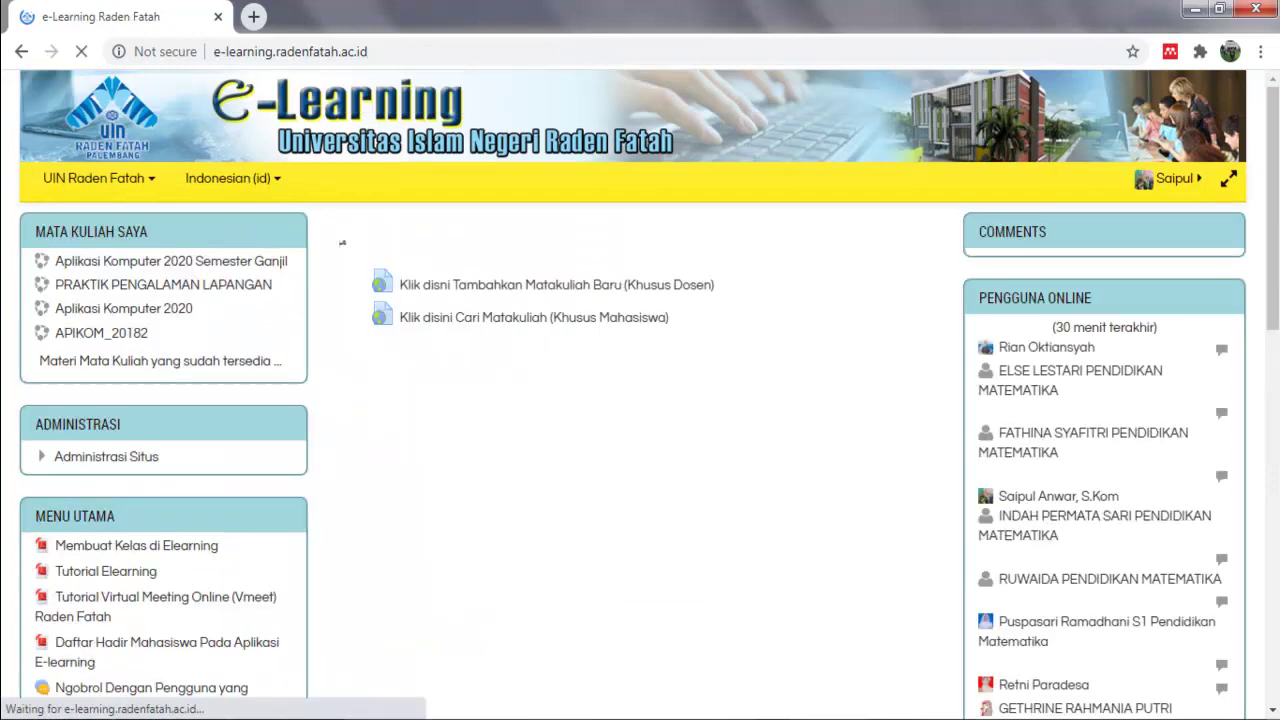
left_click(170, 260)
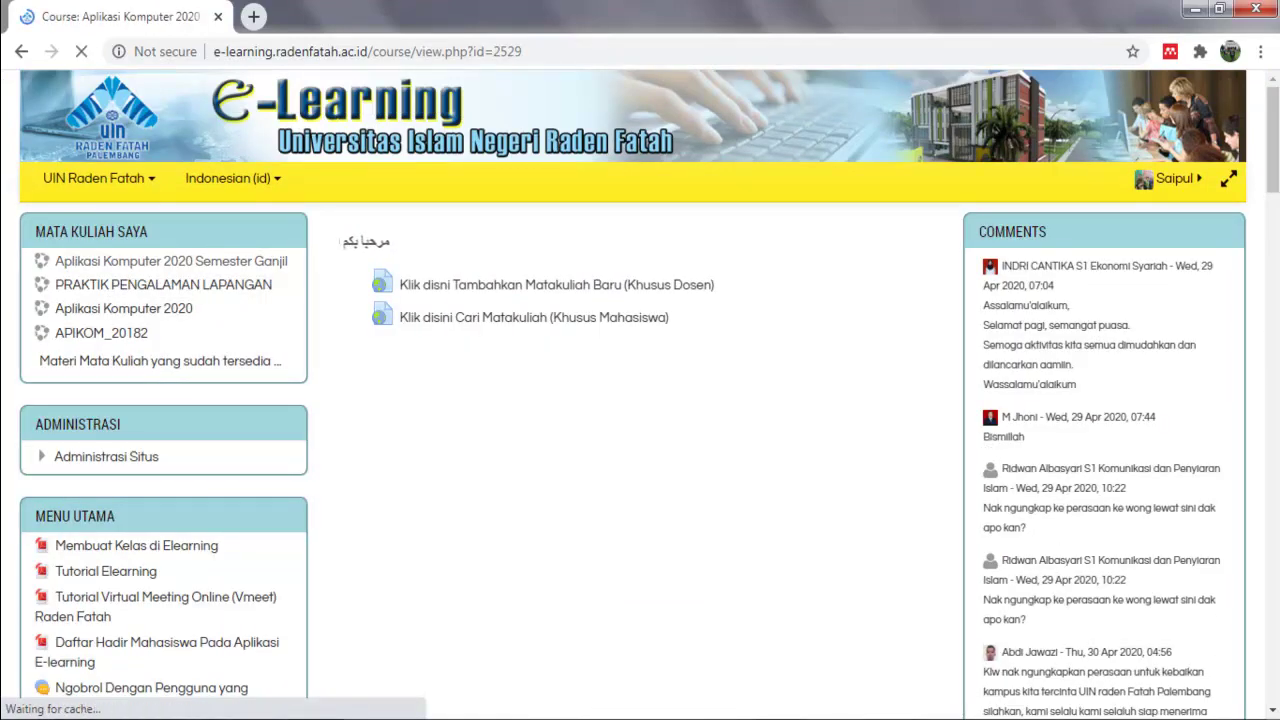
scroll(640, 400, "down", 2)
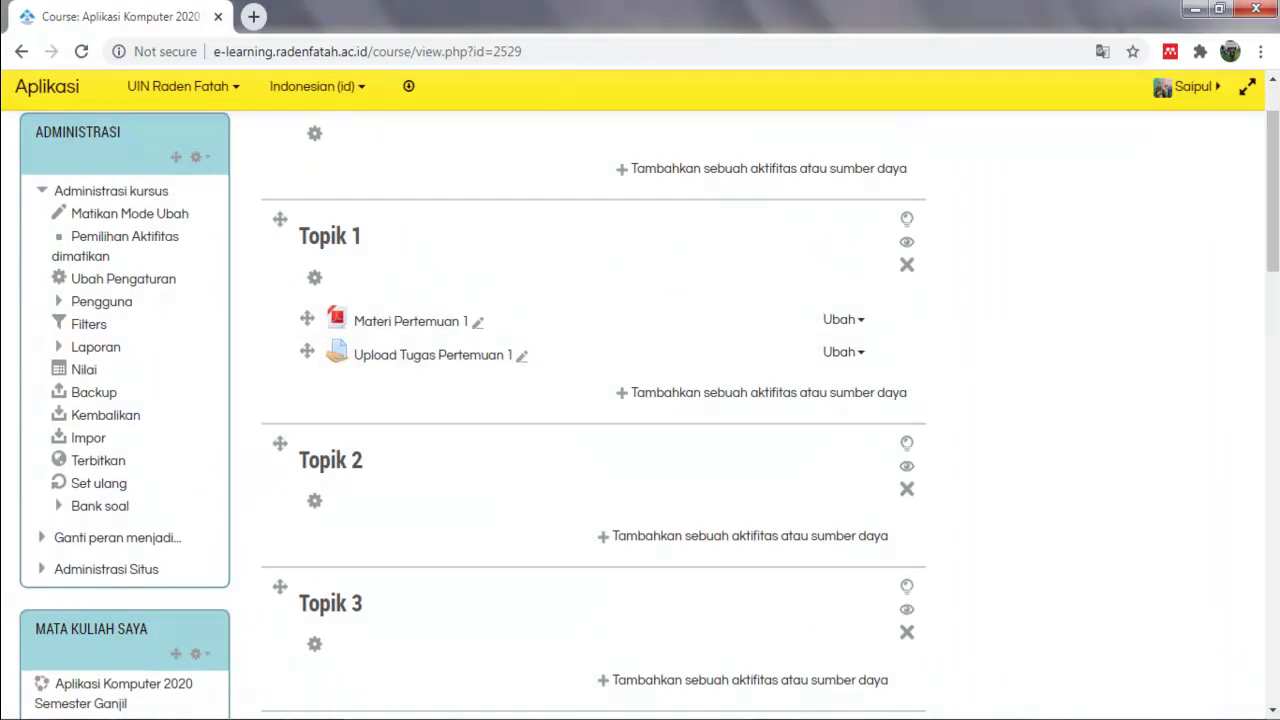
key("super")
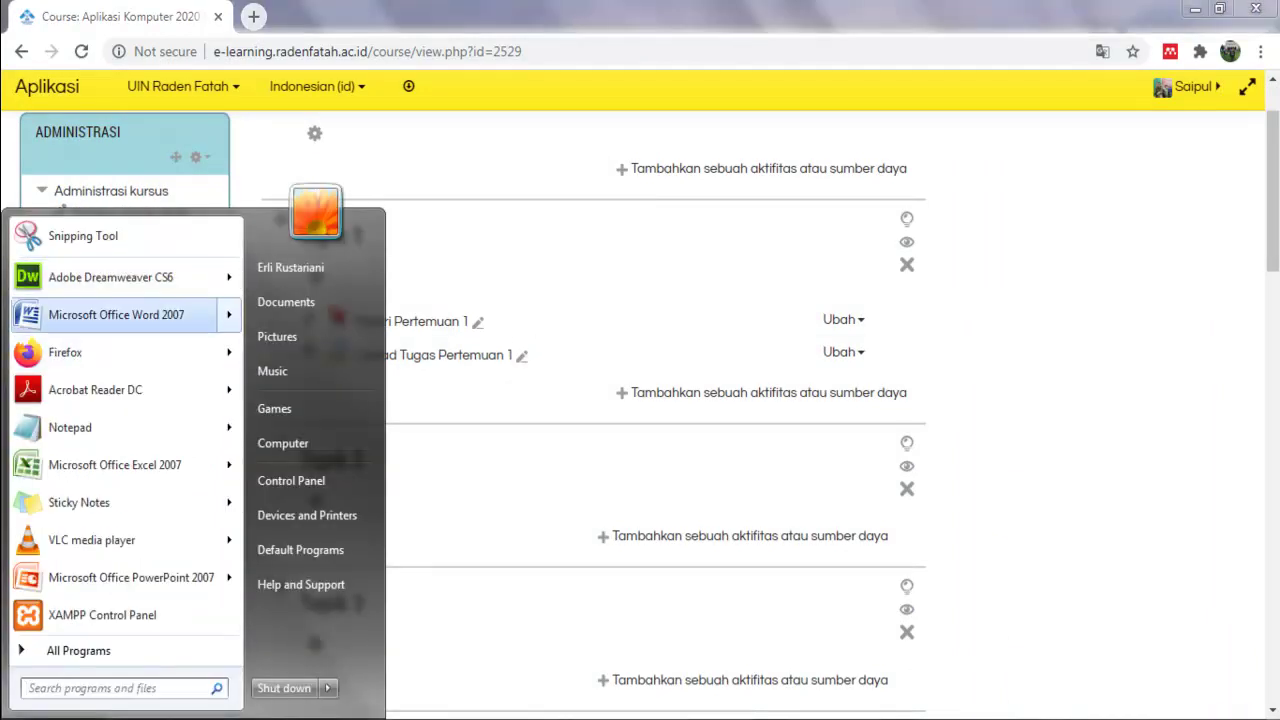
In Firefox, open the e-Learning Raden Fatah site and log in with the saved student account.
key("Escape")
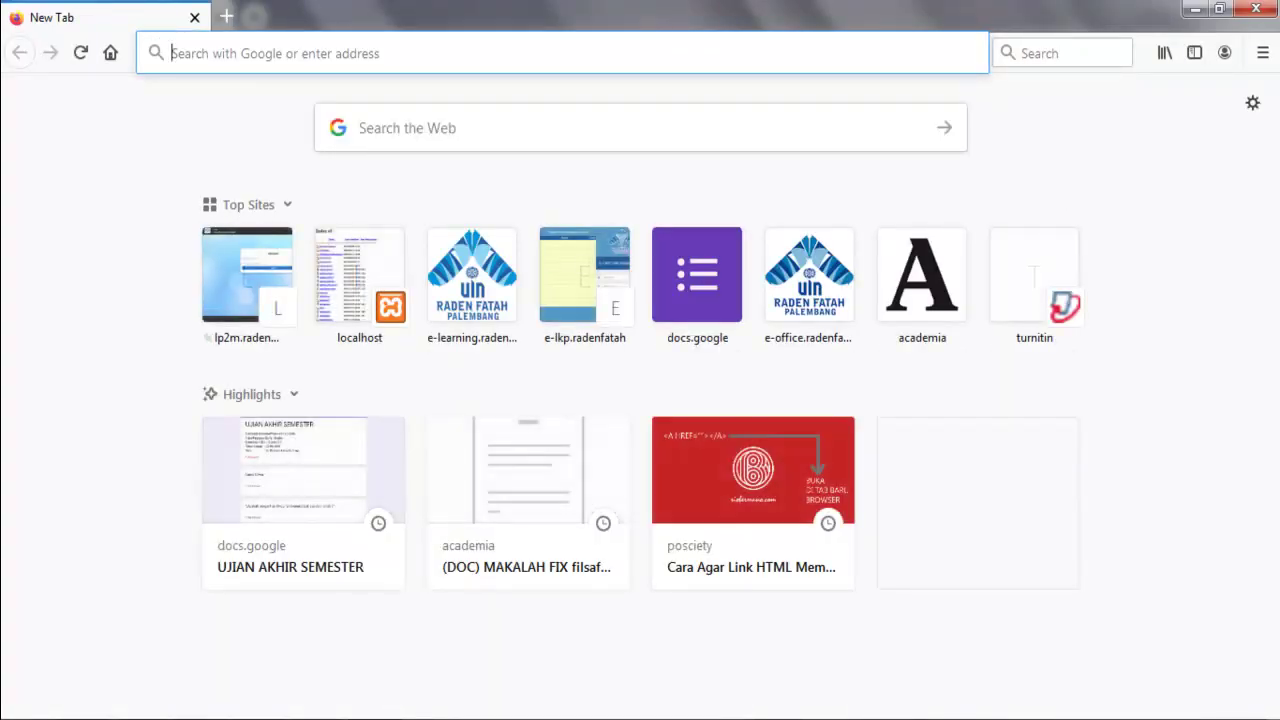
left_click(400, 53)
type("e")
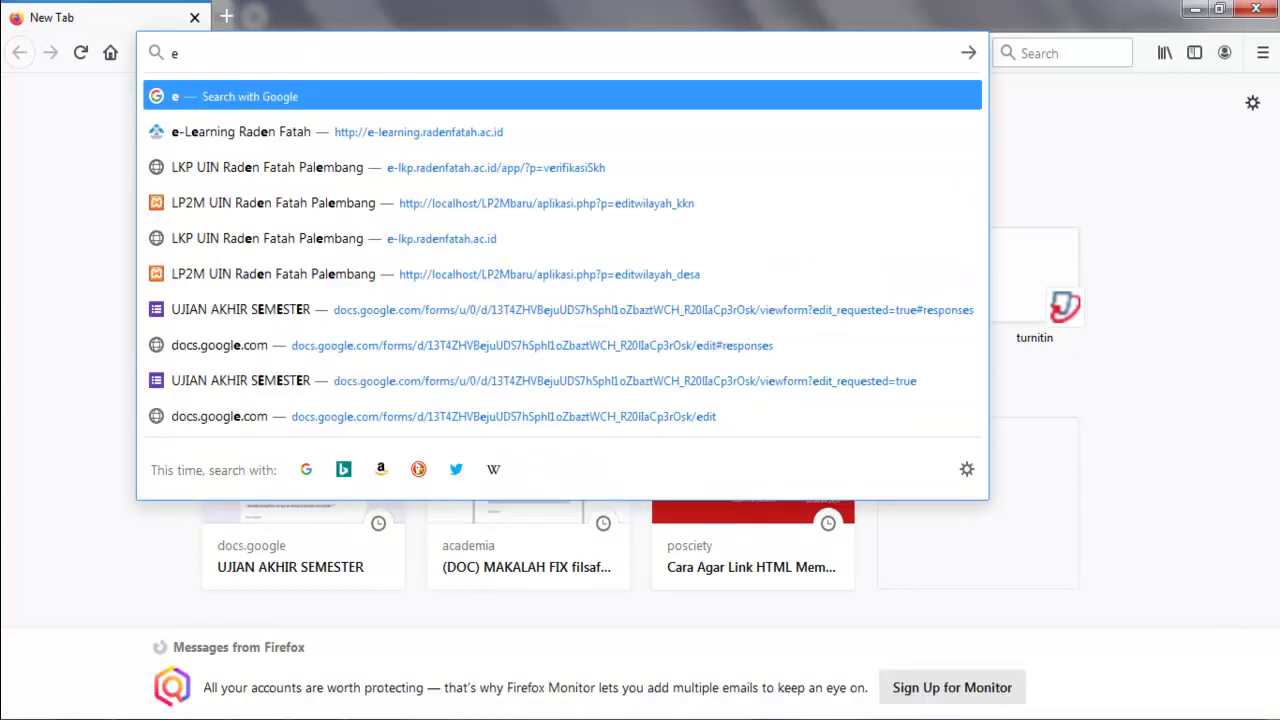
type("-l")
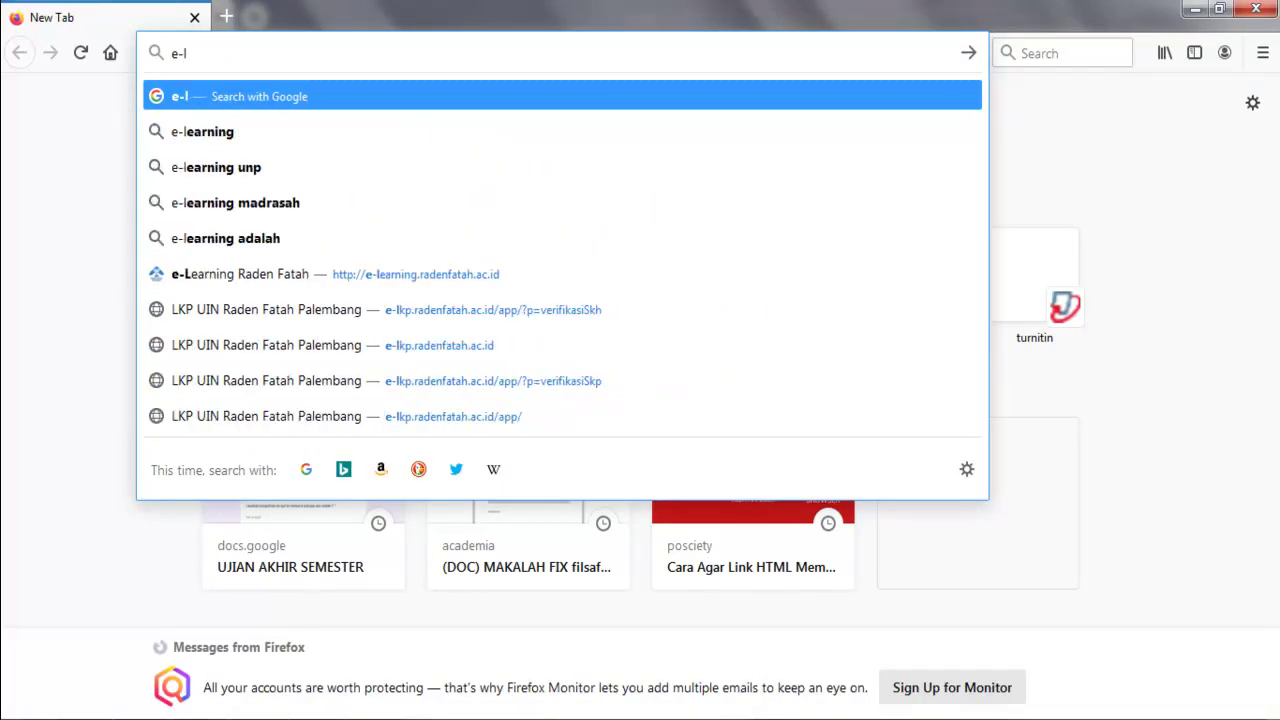
type("e")
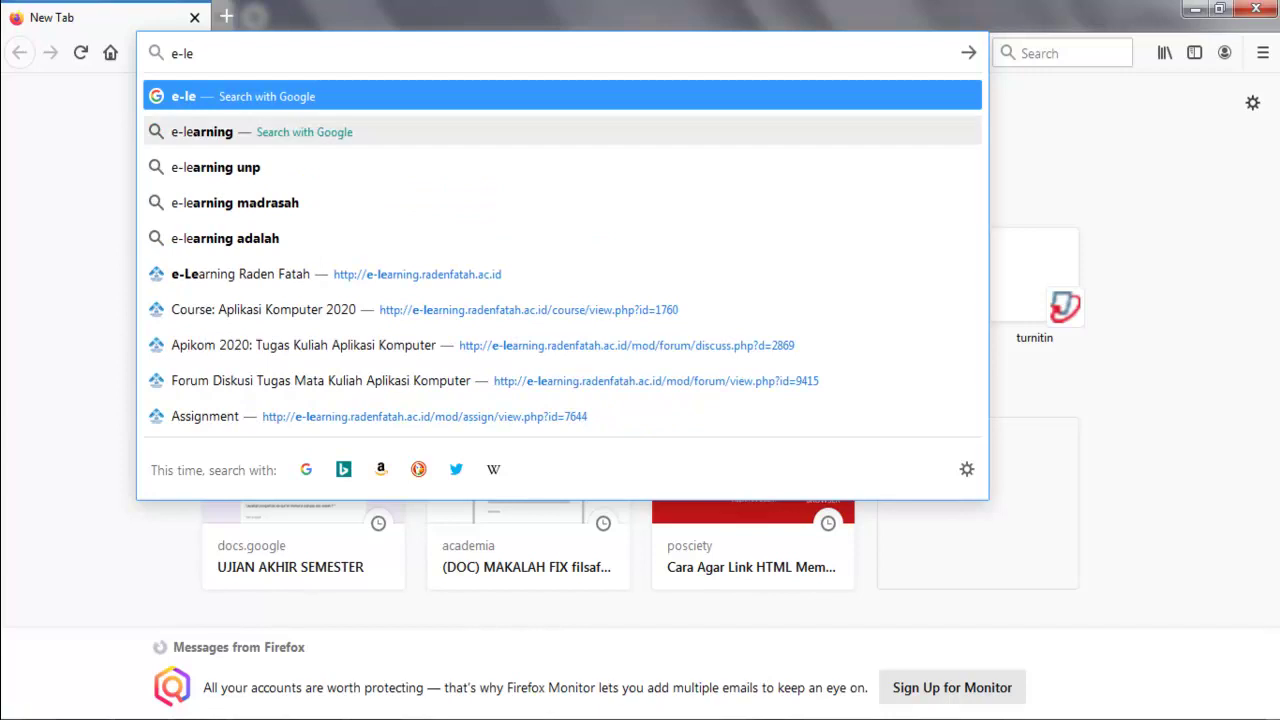
left_click(336, 274)
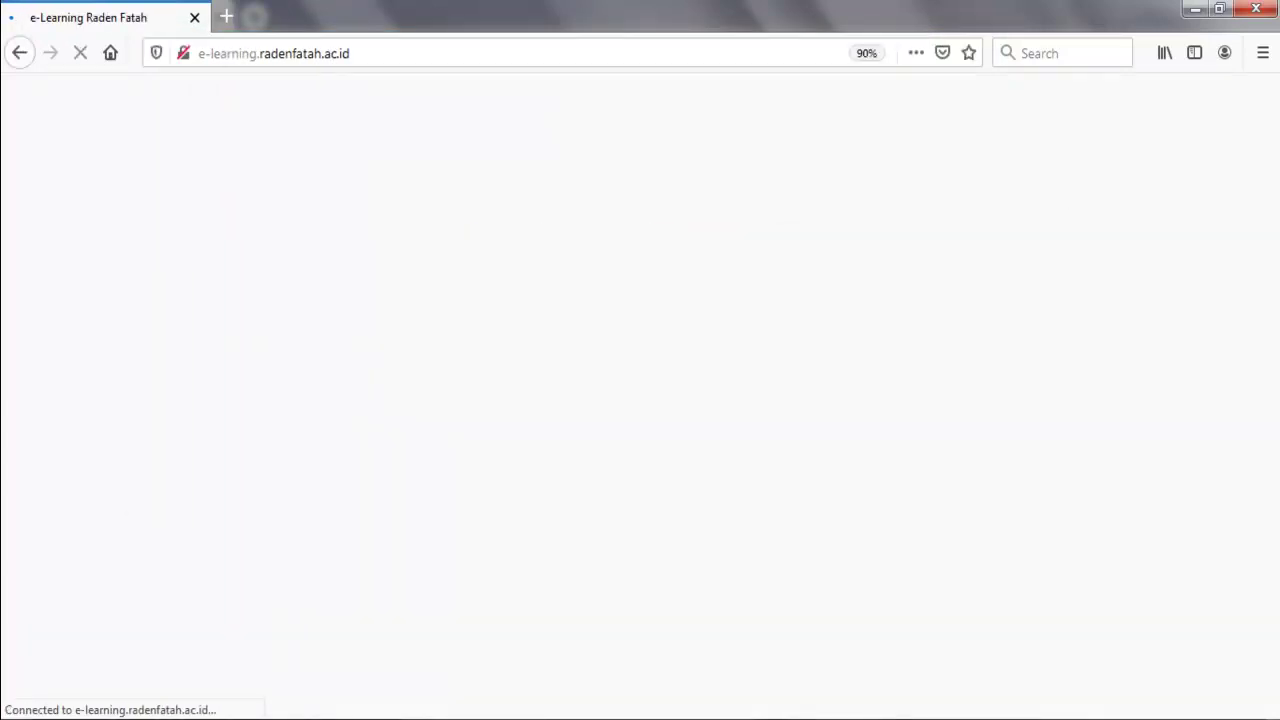
left_click(161, 280)
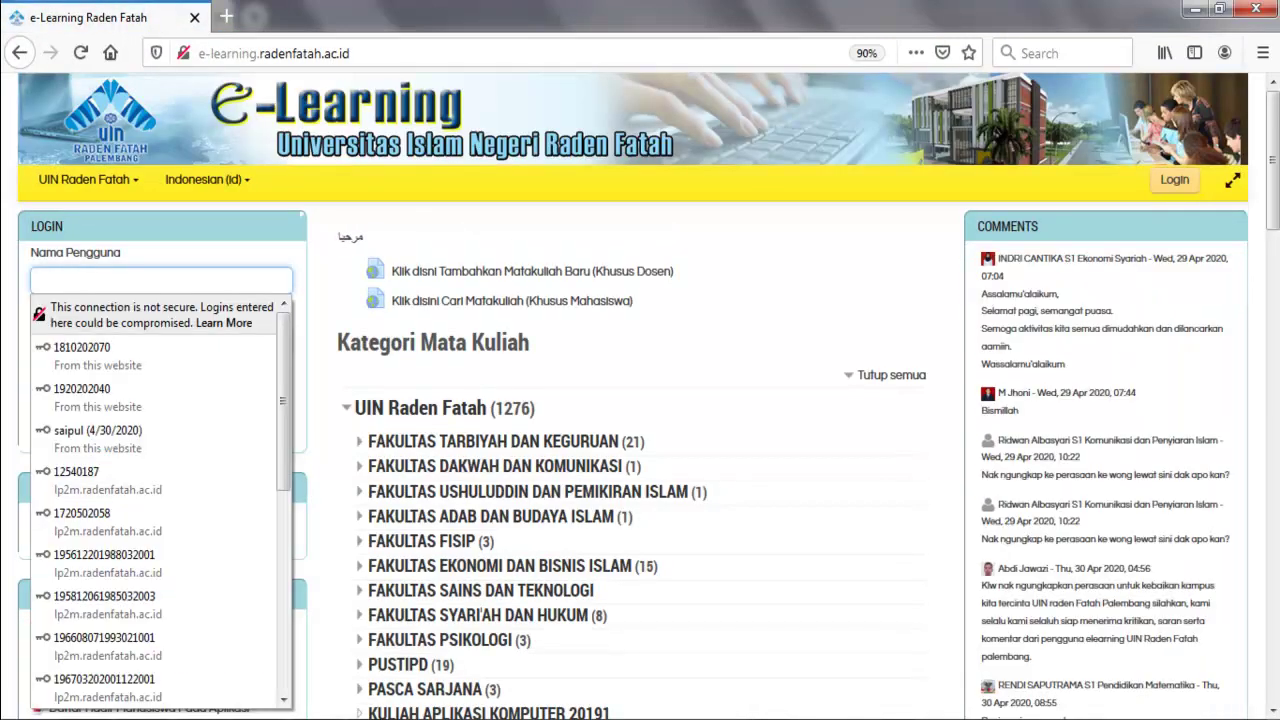
type("125")
key("Down")
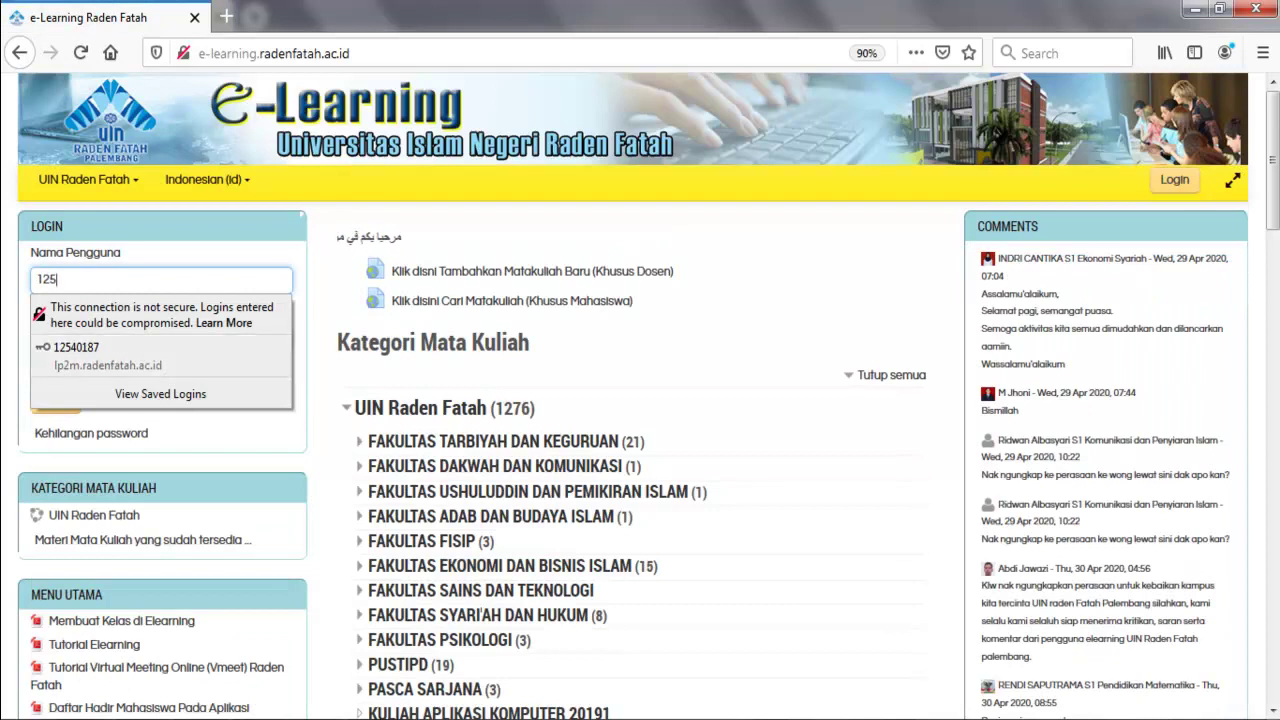
key("Return")
key("Return")
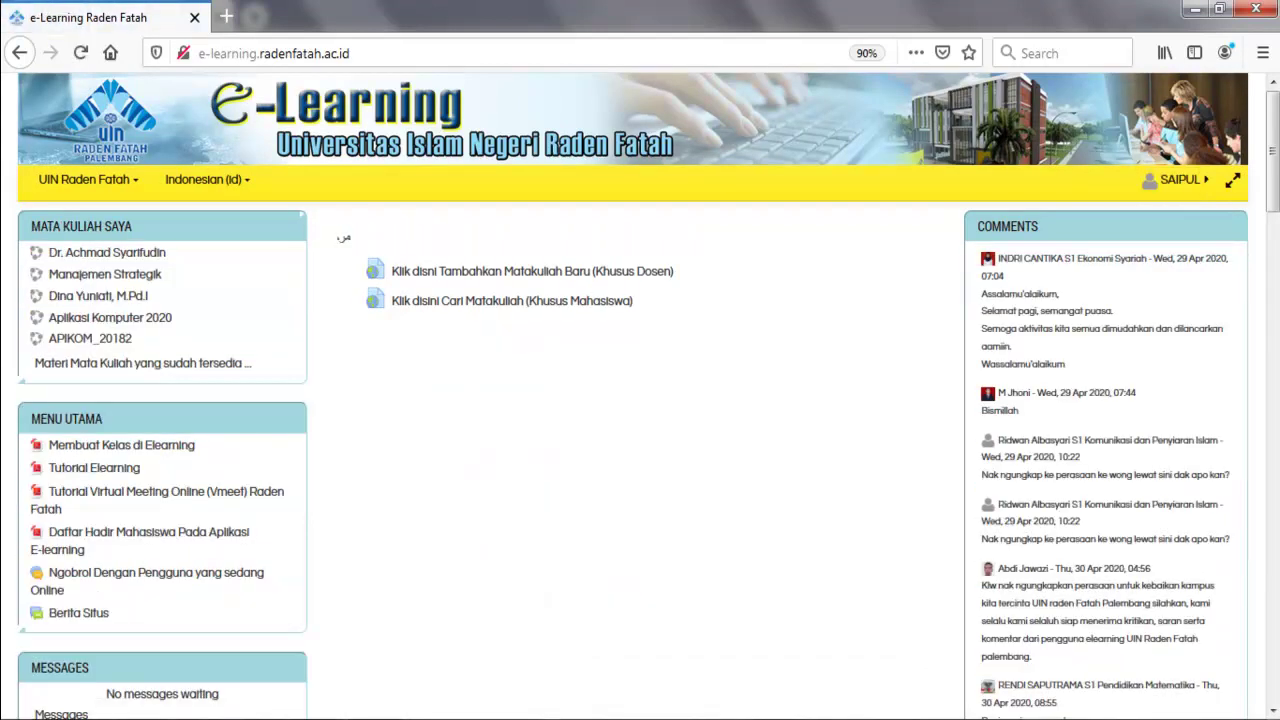
Search the course catalogue for 'aplikasi komputer 2020'.
left_click(512, 300)
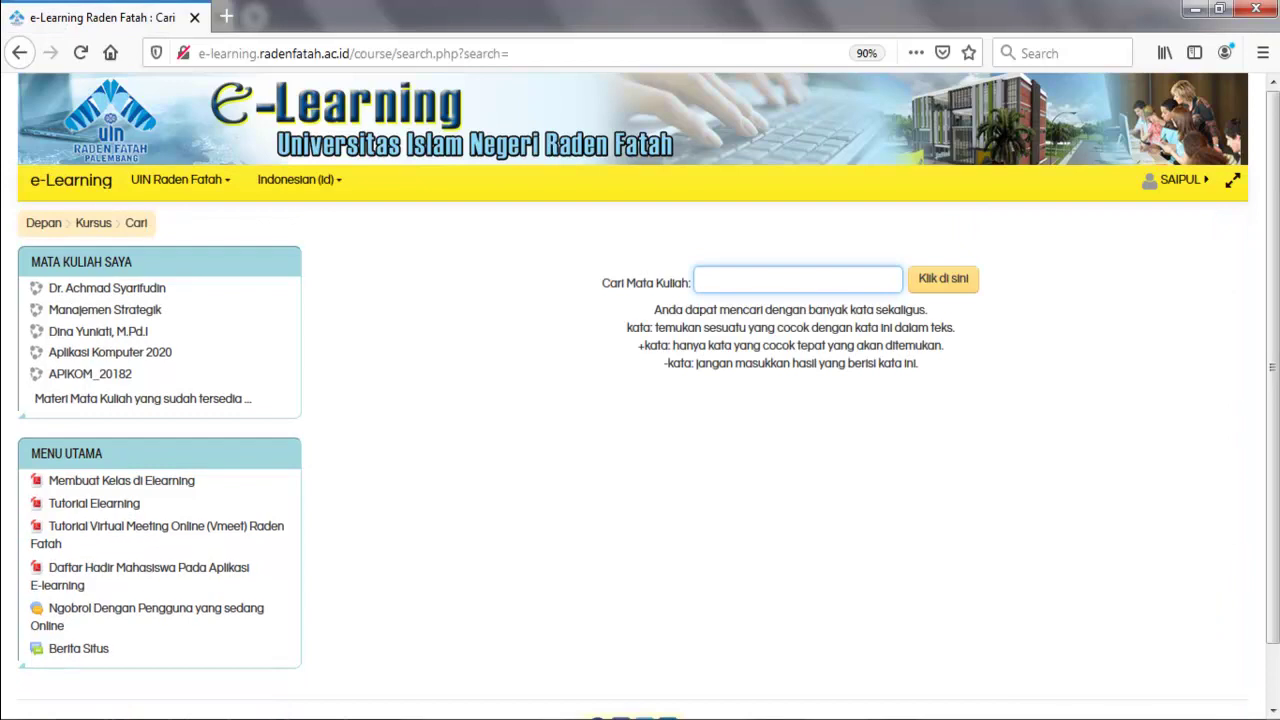
type("apl")
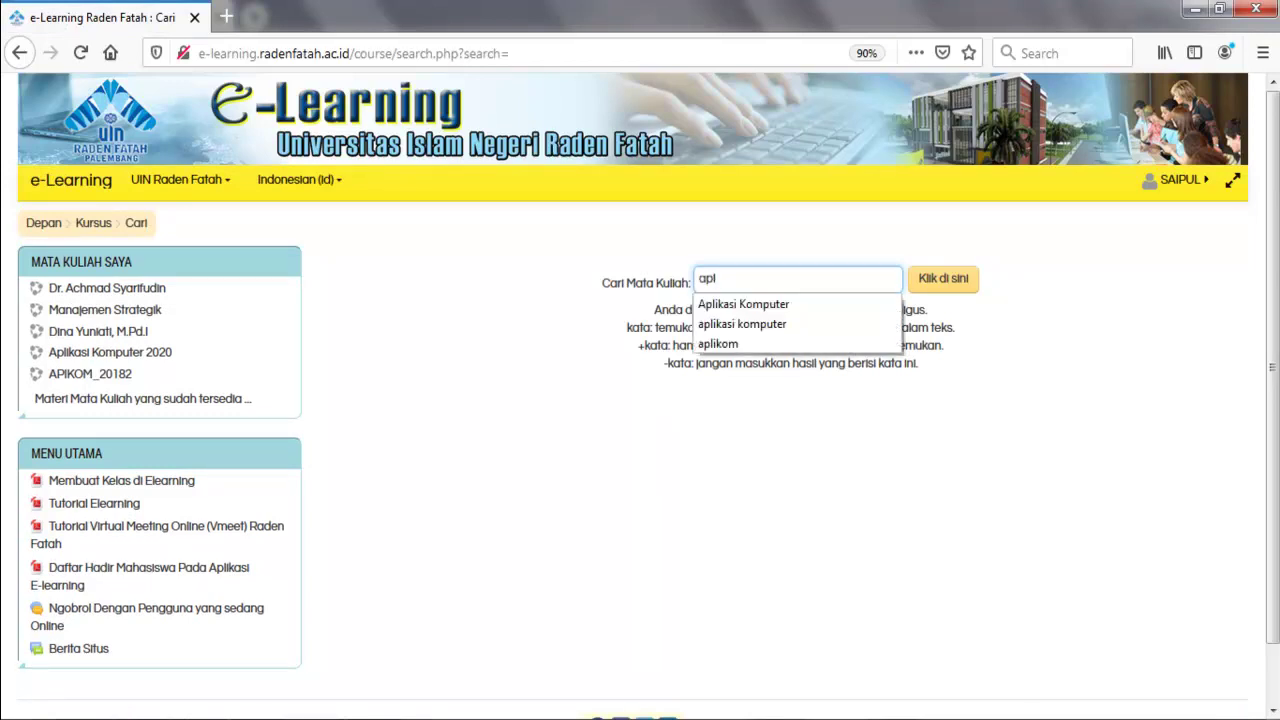
type("ikasi komputer")
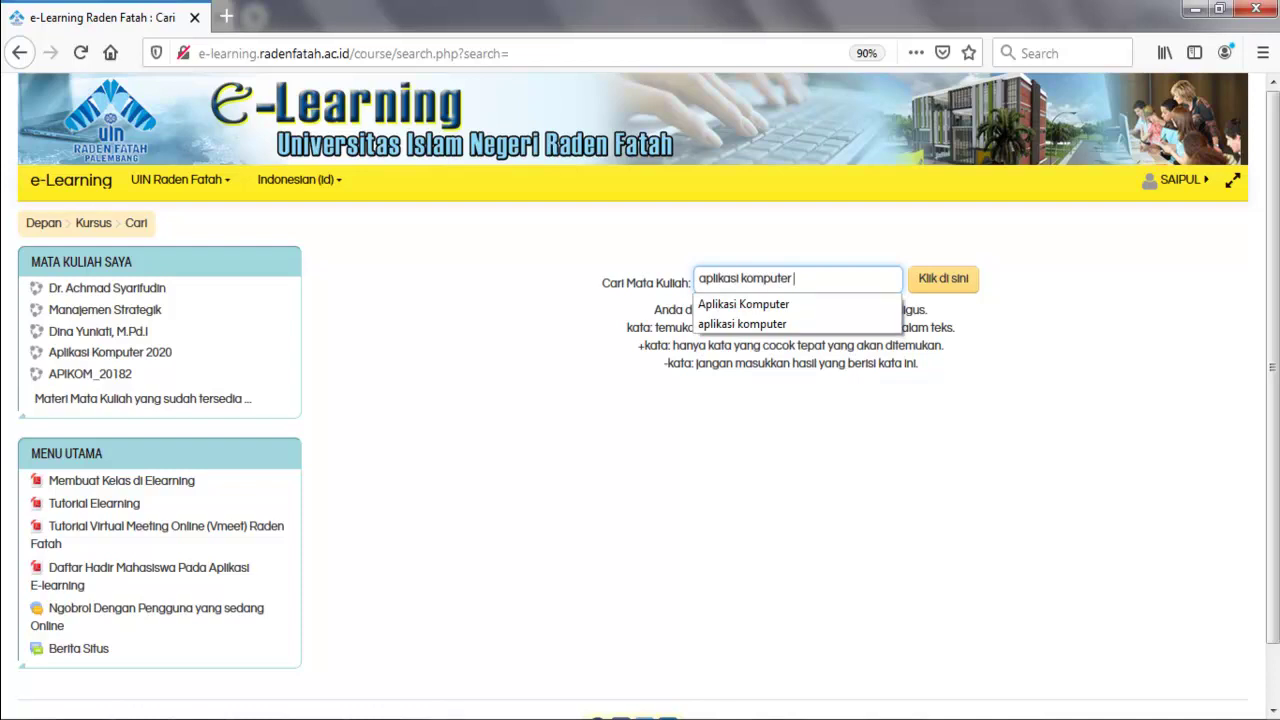
key("Return")
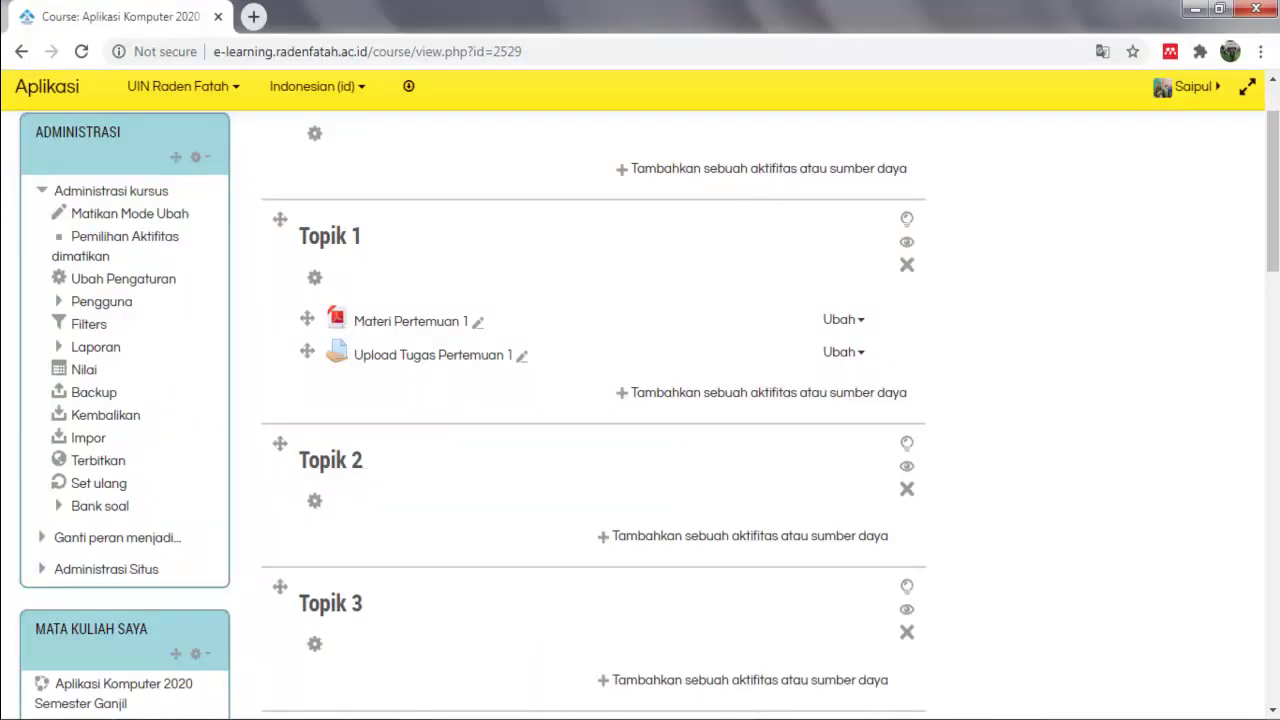
scroll(640, 414, "down", 1)
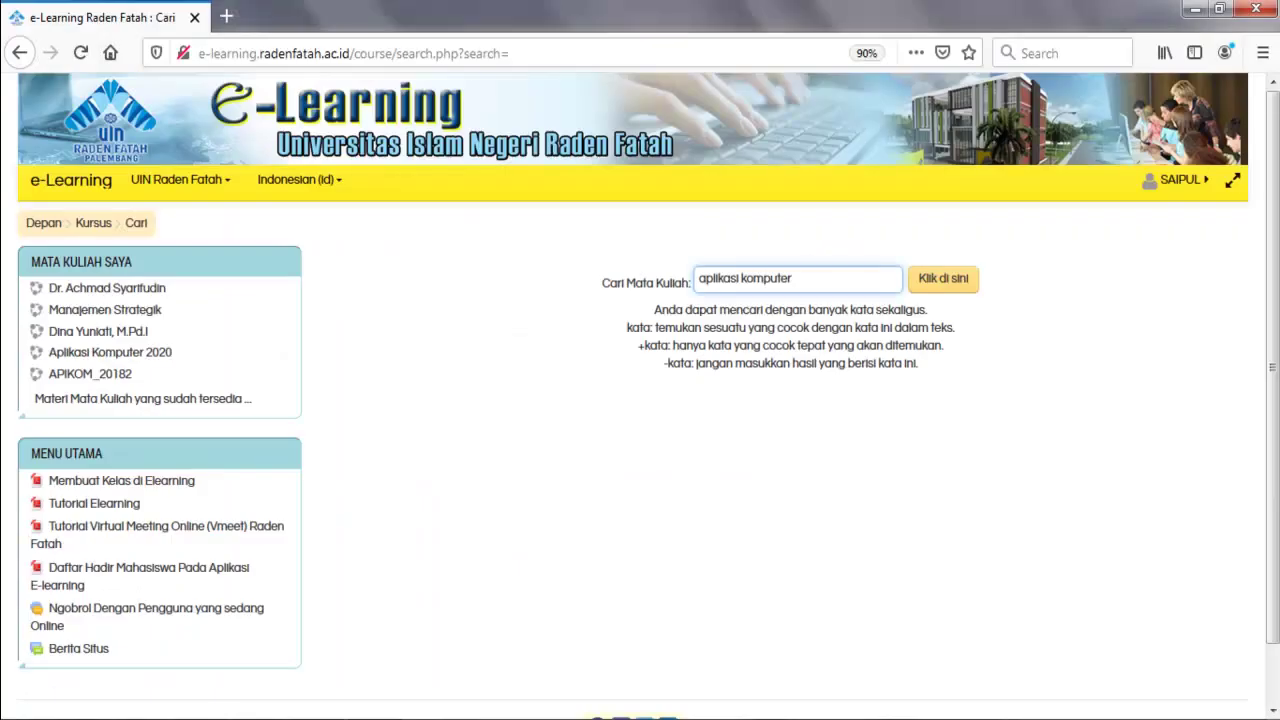
type("2020")
key("Return")
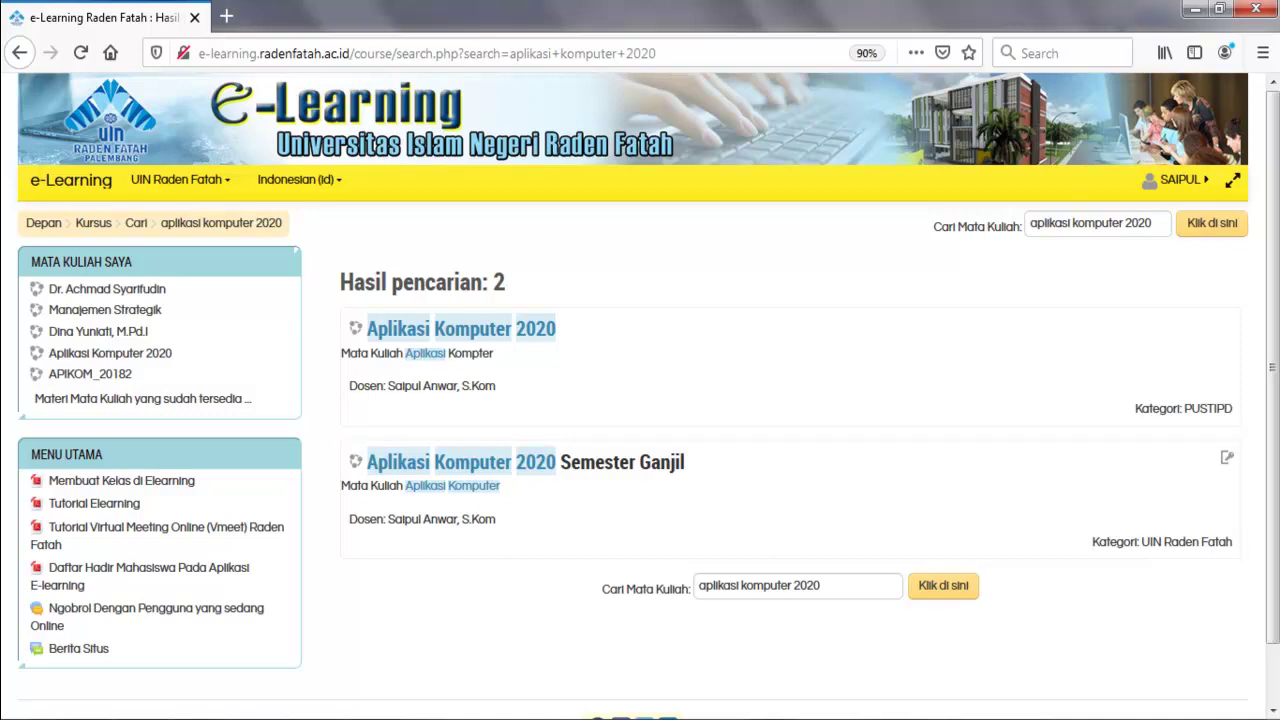
left_click_drag(356, 519, 1232, 541)
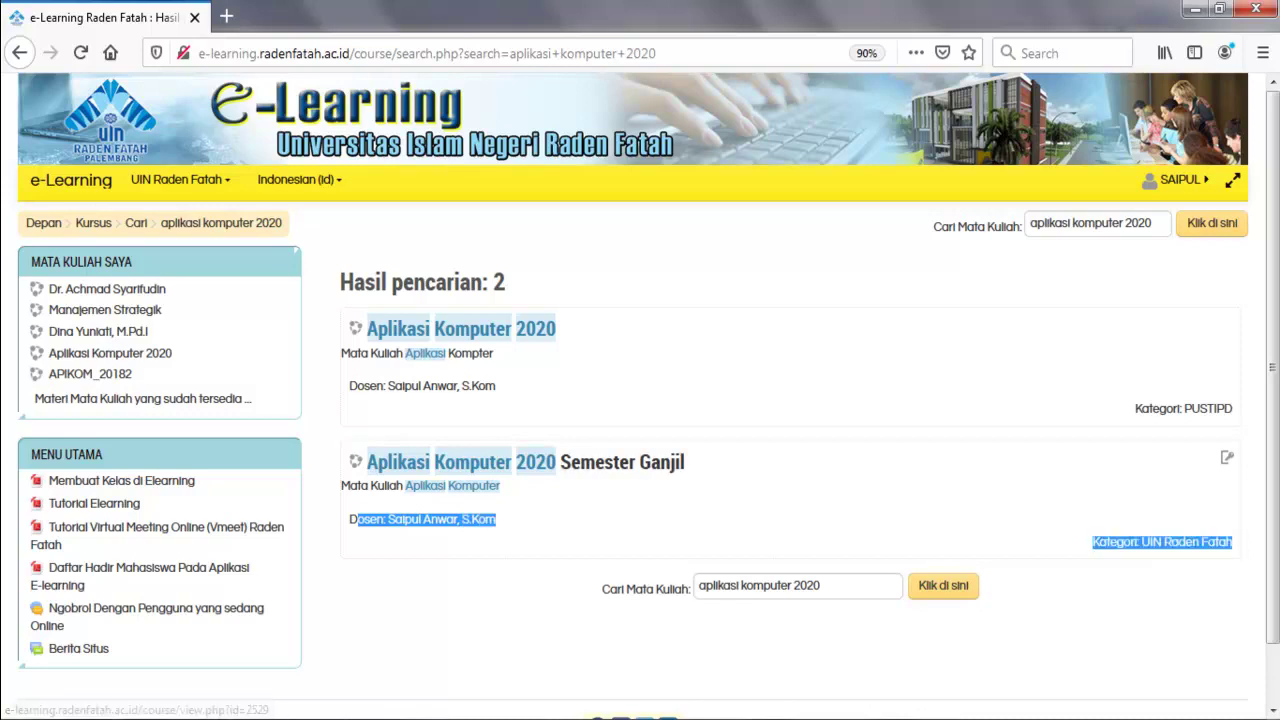
left_click(580, 510)
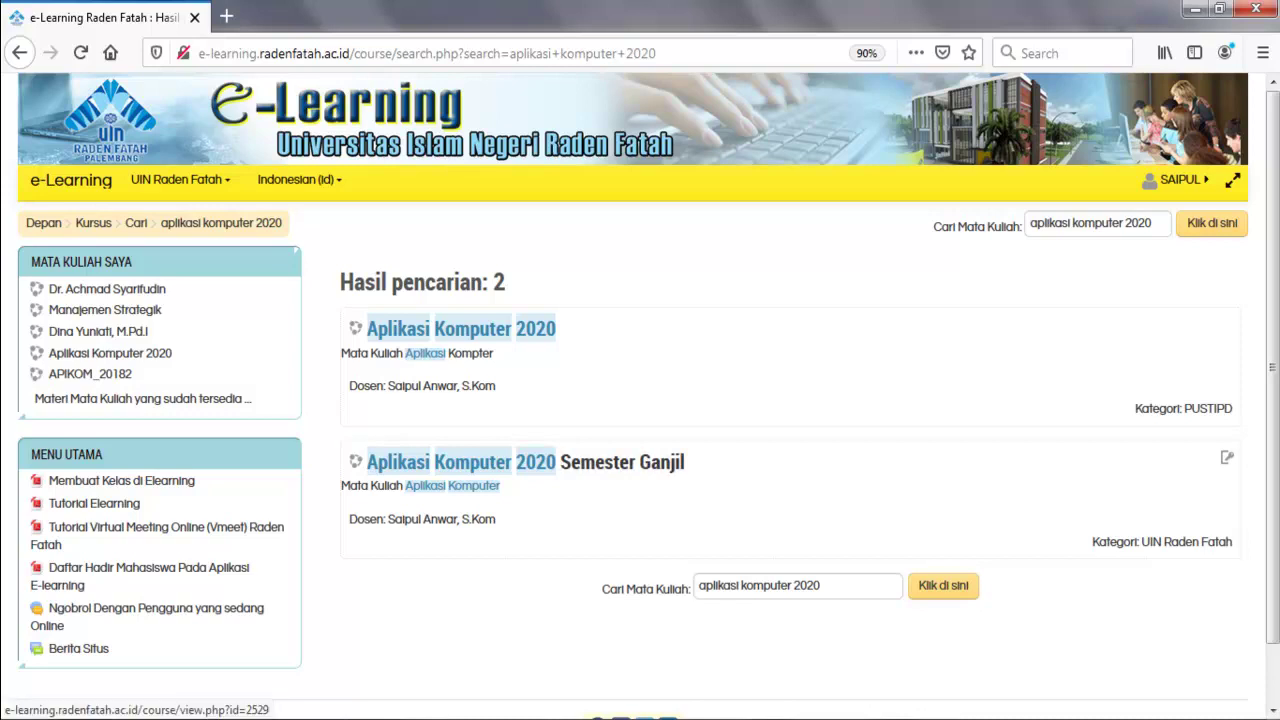
Open the Aplikasi Komputer 2020 Semester Ganjil enrolment page as the student.
left_click(525, 462)
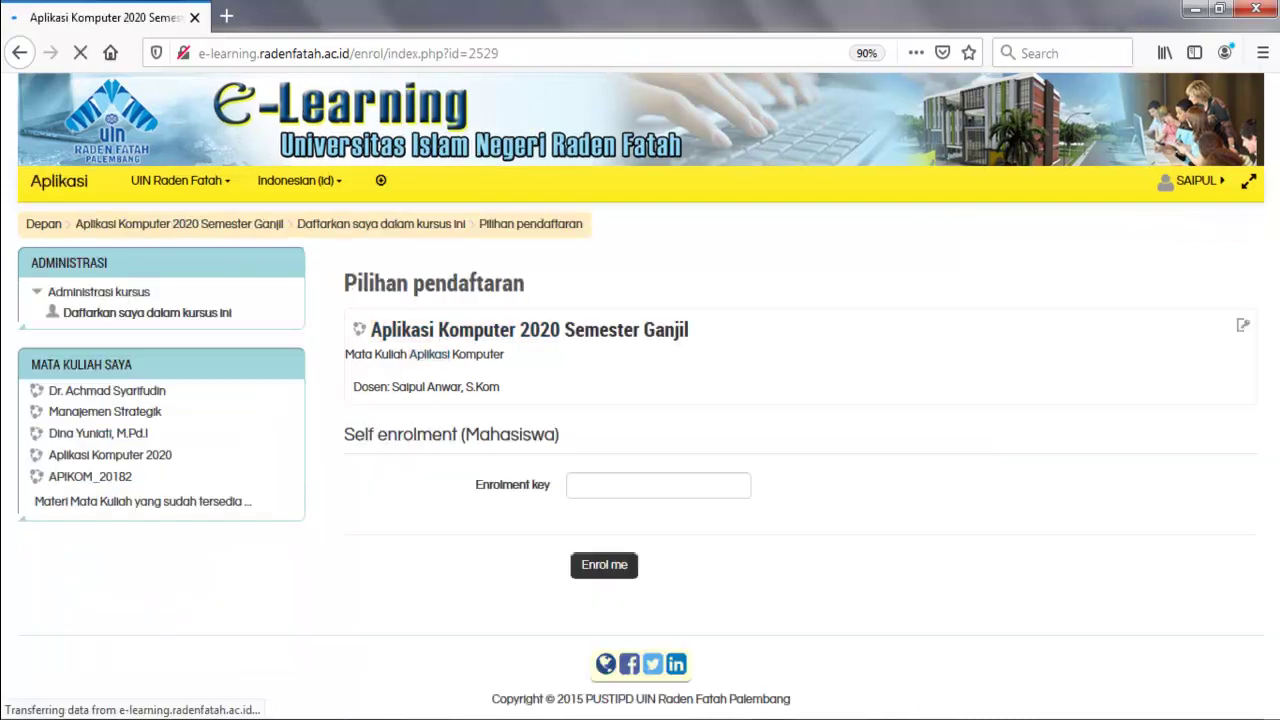
left_click(600, 485)
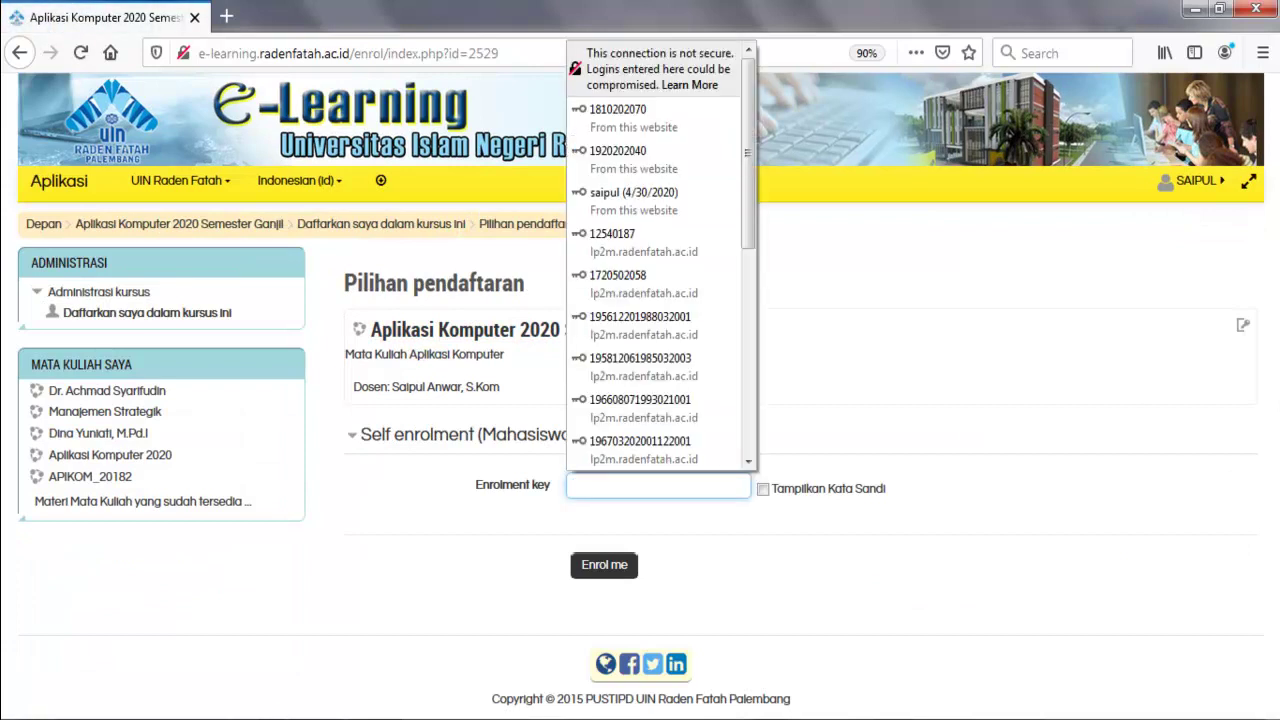
key("Escape")
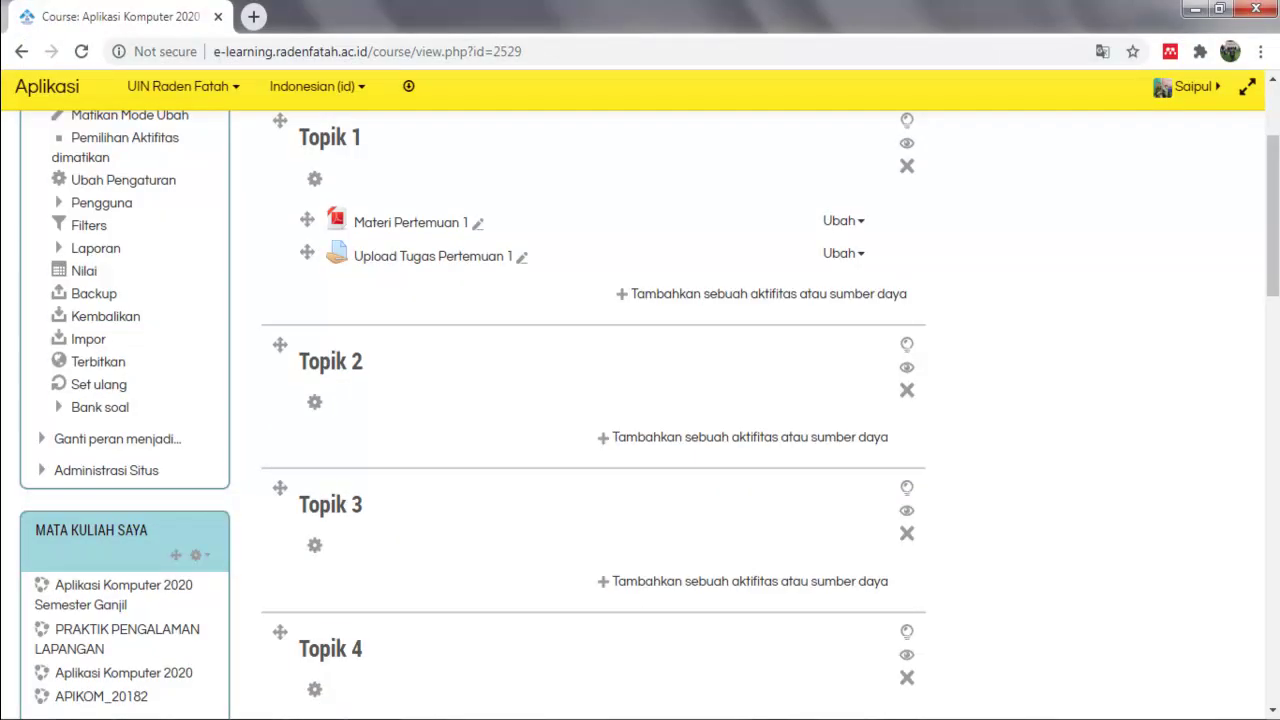
scroll(640, 415, "down", 2)
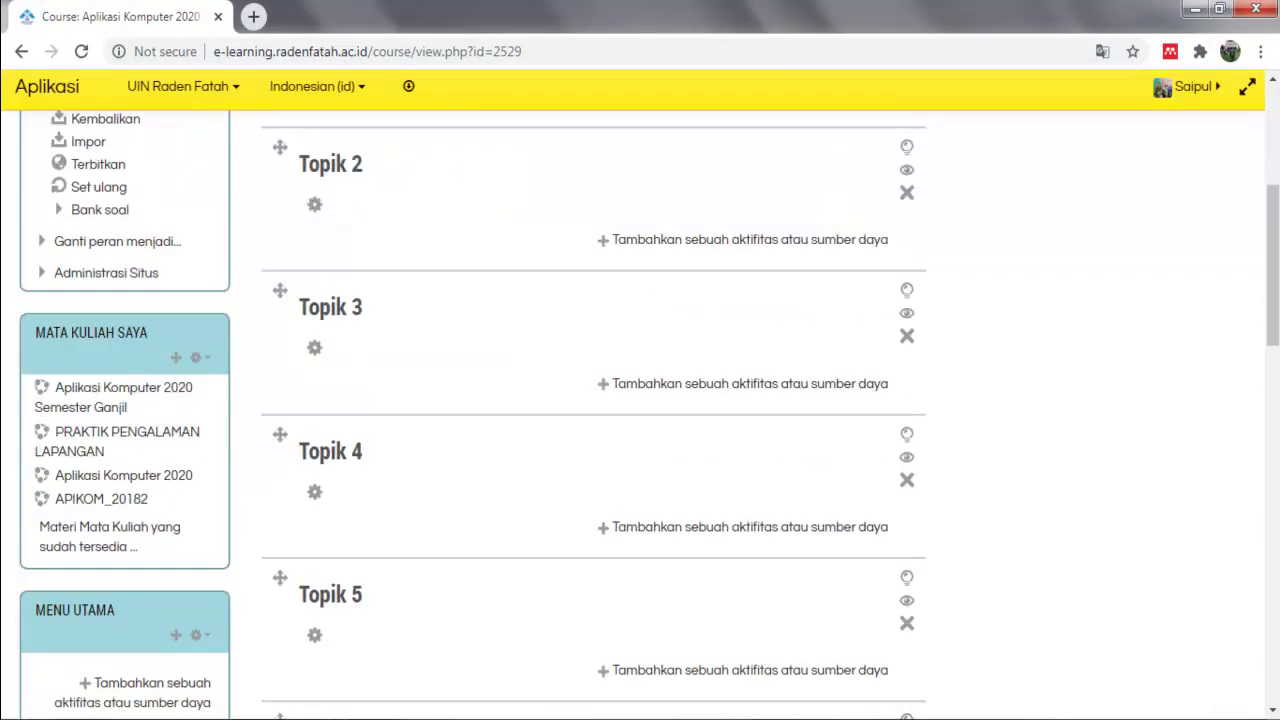
scroll(640, 415, "up", 2)
scroll(640, 415, "down", 1)
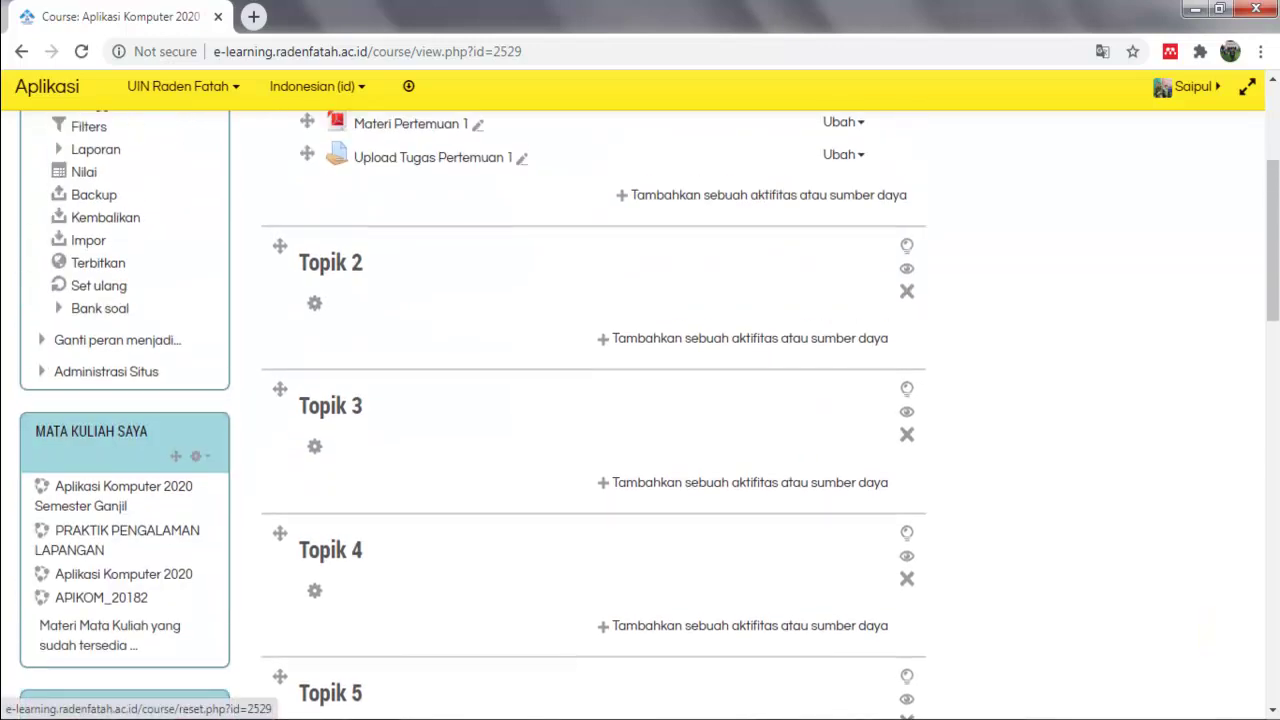
scroll(110, 635, "up", 2)
In the teacher's Groups page, select Kelas A Lab 1 and reveal its enrolment key.
left_click(100, 301)
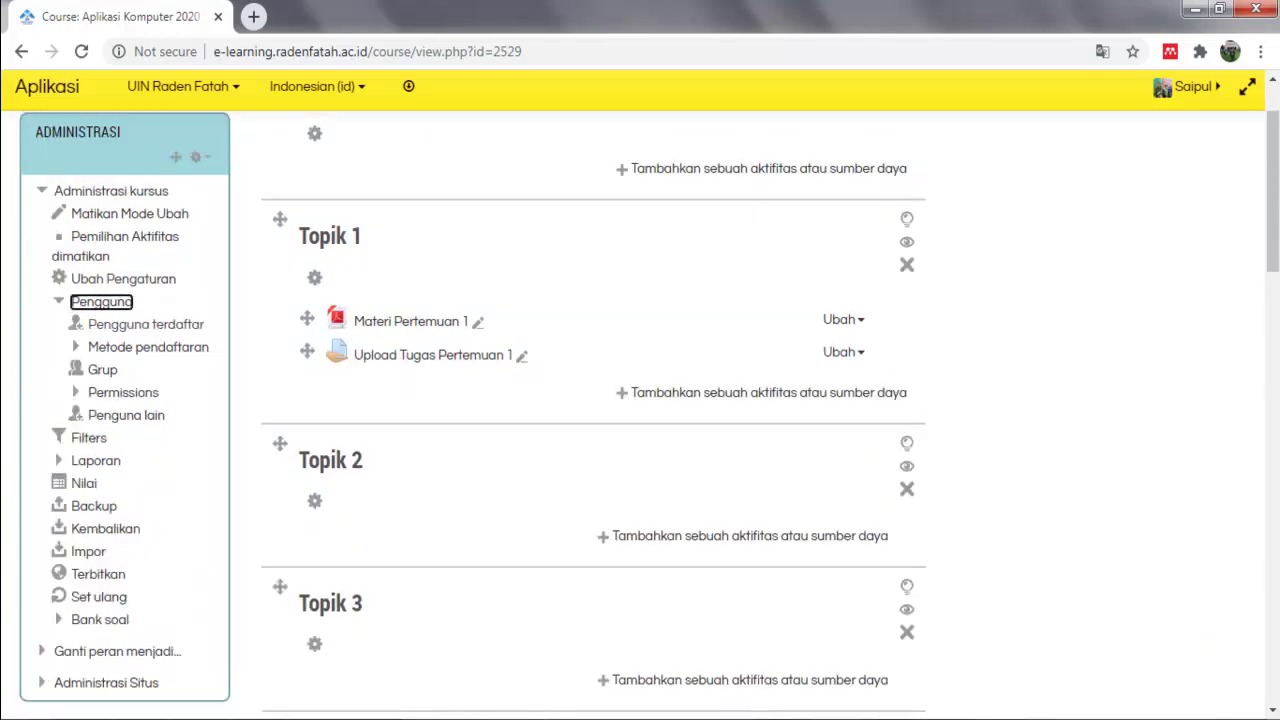
left_click(102, 369)
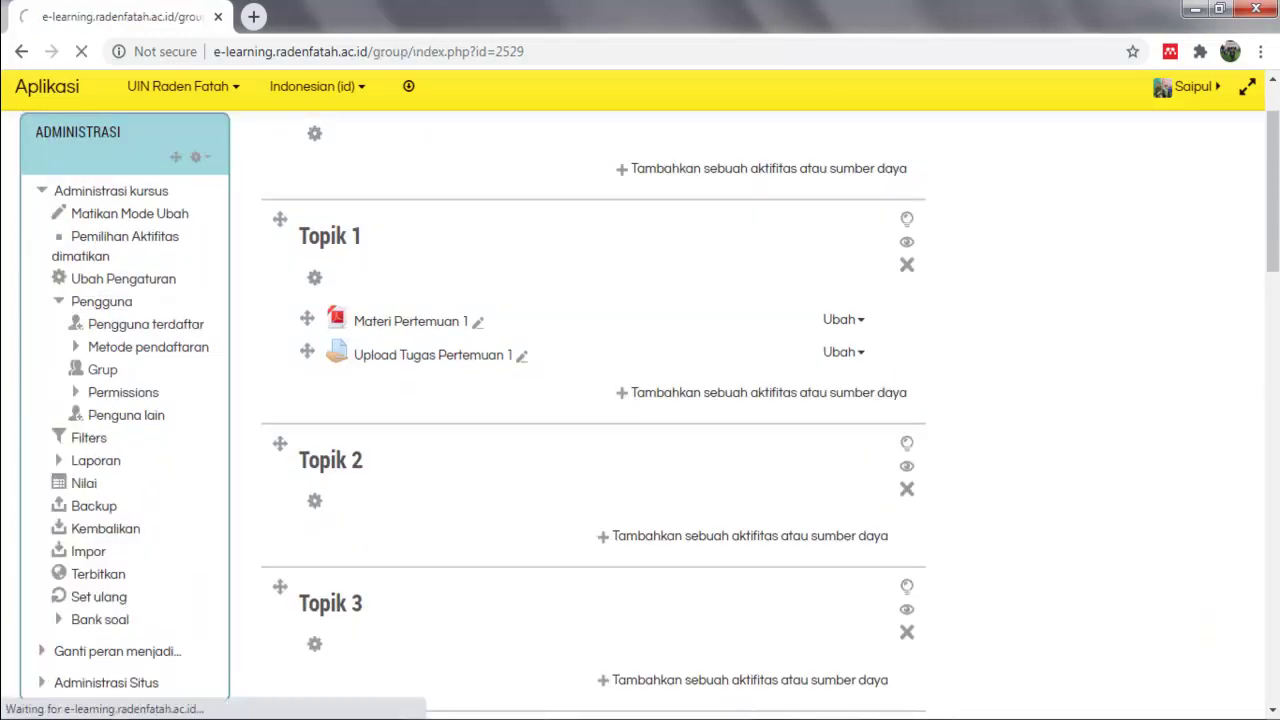
scroll(102, 369, "down", 3)
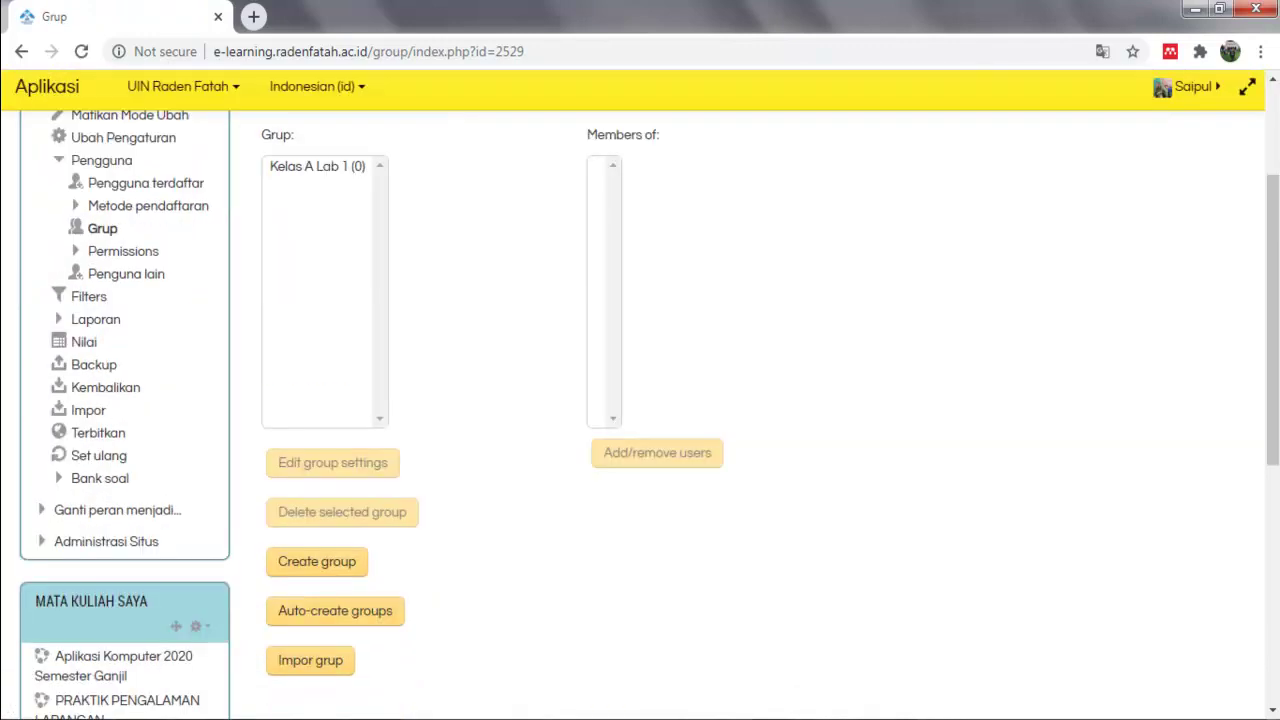
scroll(640, 400, "up", 3)
left_click(317, 404)
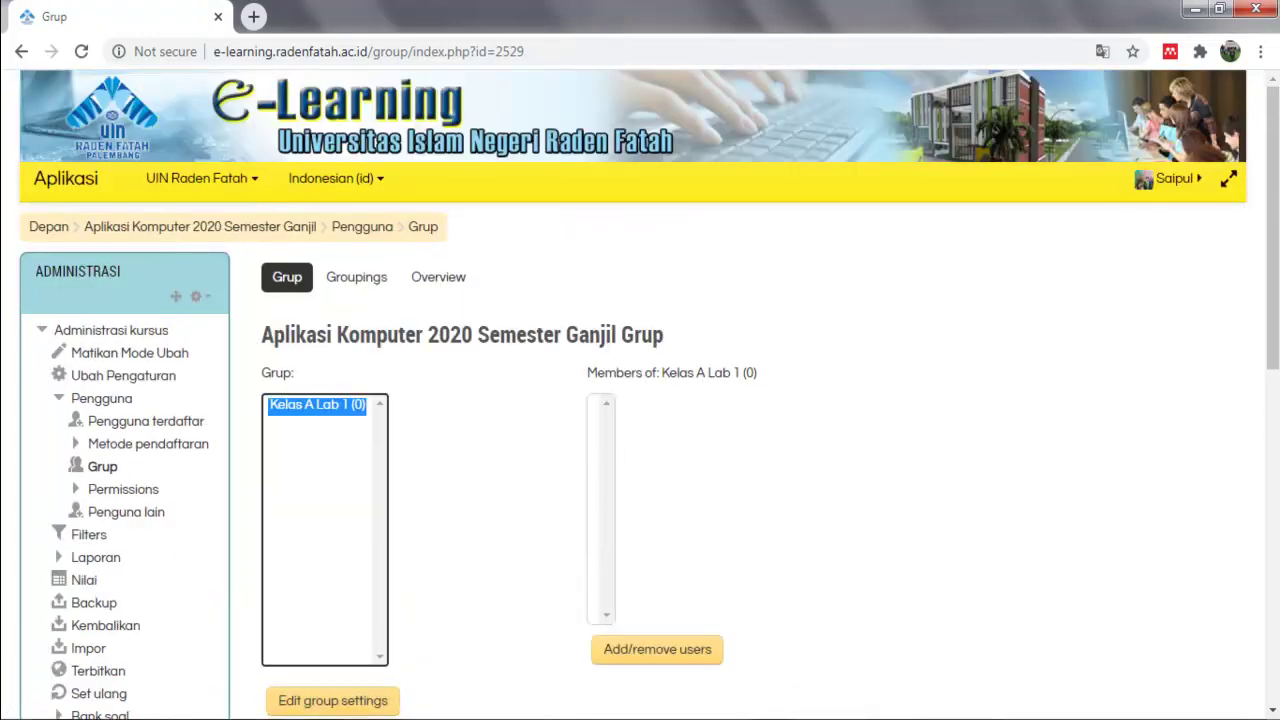
scroll(649, 394, "down", 3)
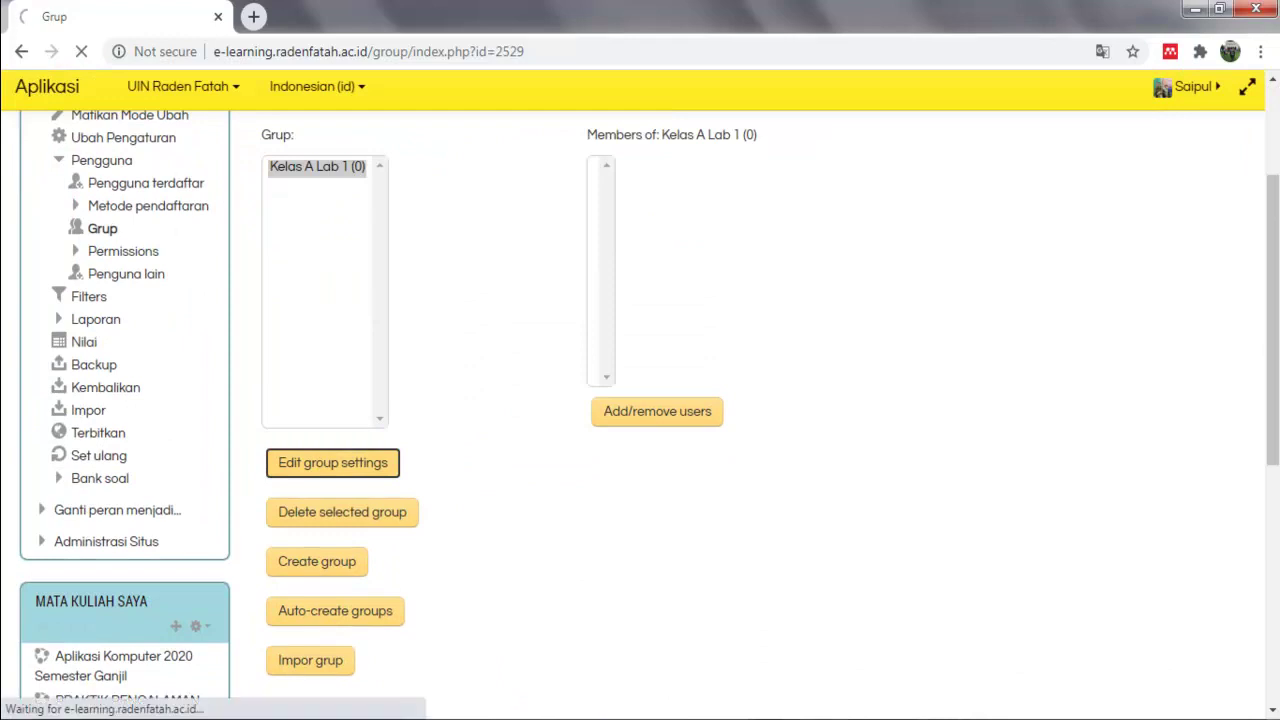
scroll(640, 395, "down", 5)
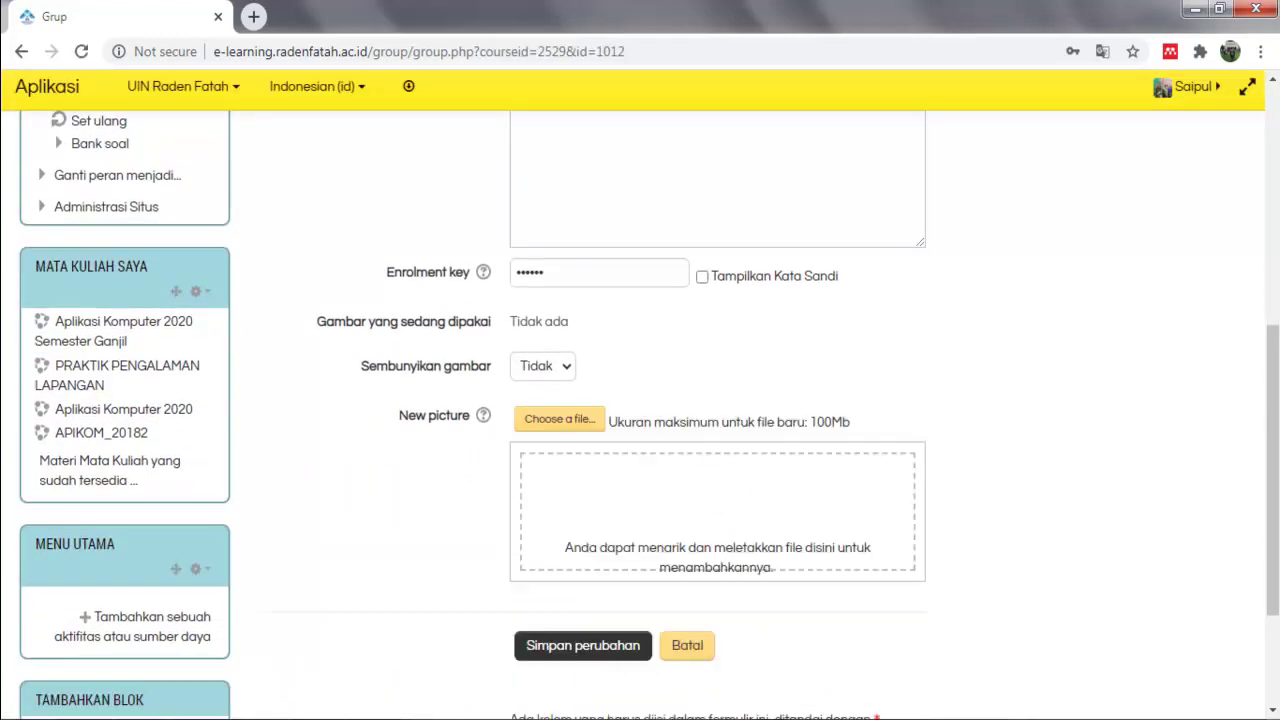
left_click(702, 277)
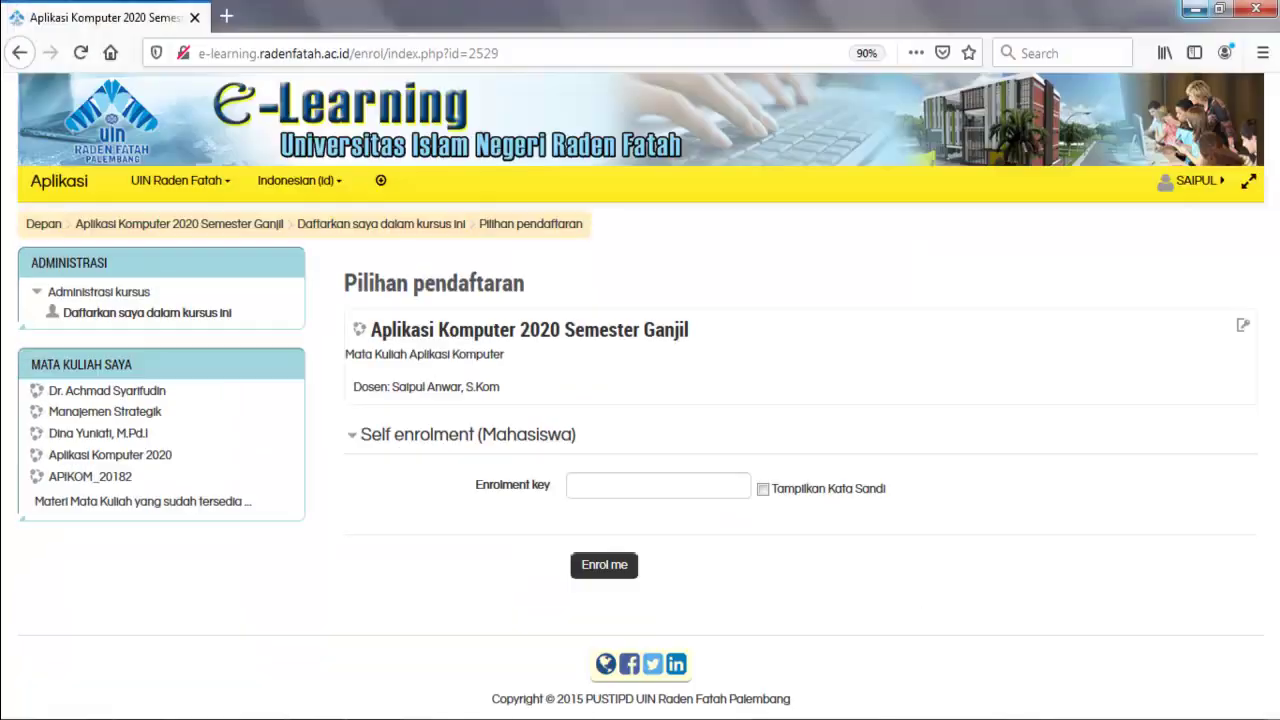
left_click(658, 485)
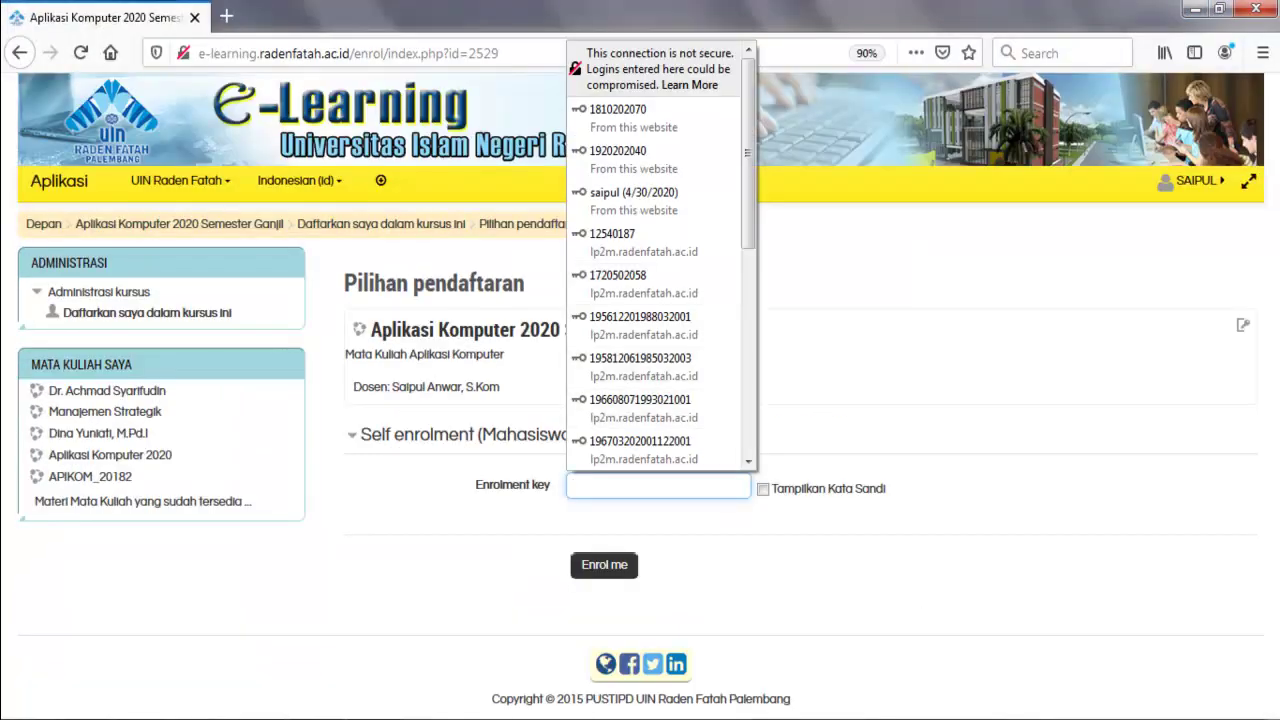
Enrol in Aplikasi Komputer 2020 Semester Ganjil with the enrolment key, then preview Materi Pertemuan 1 and return.
type("123456")
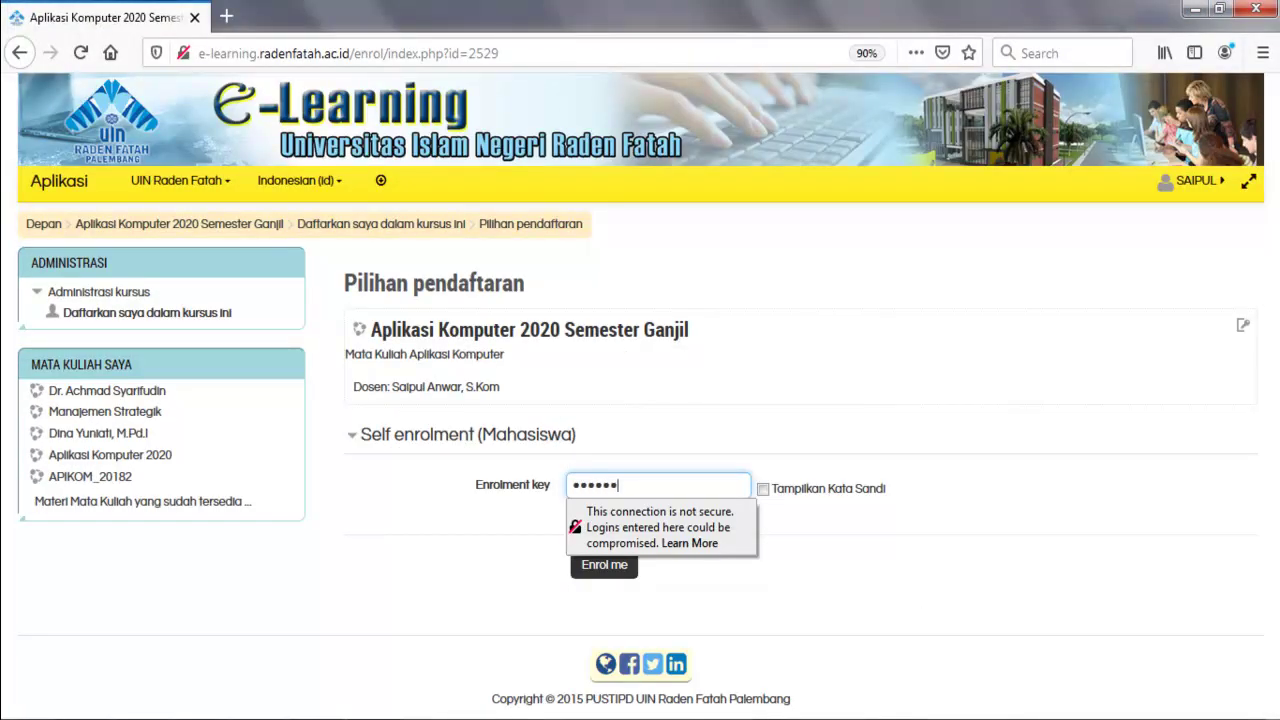
left_click(763, 489)
left_click(604, 565)
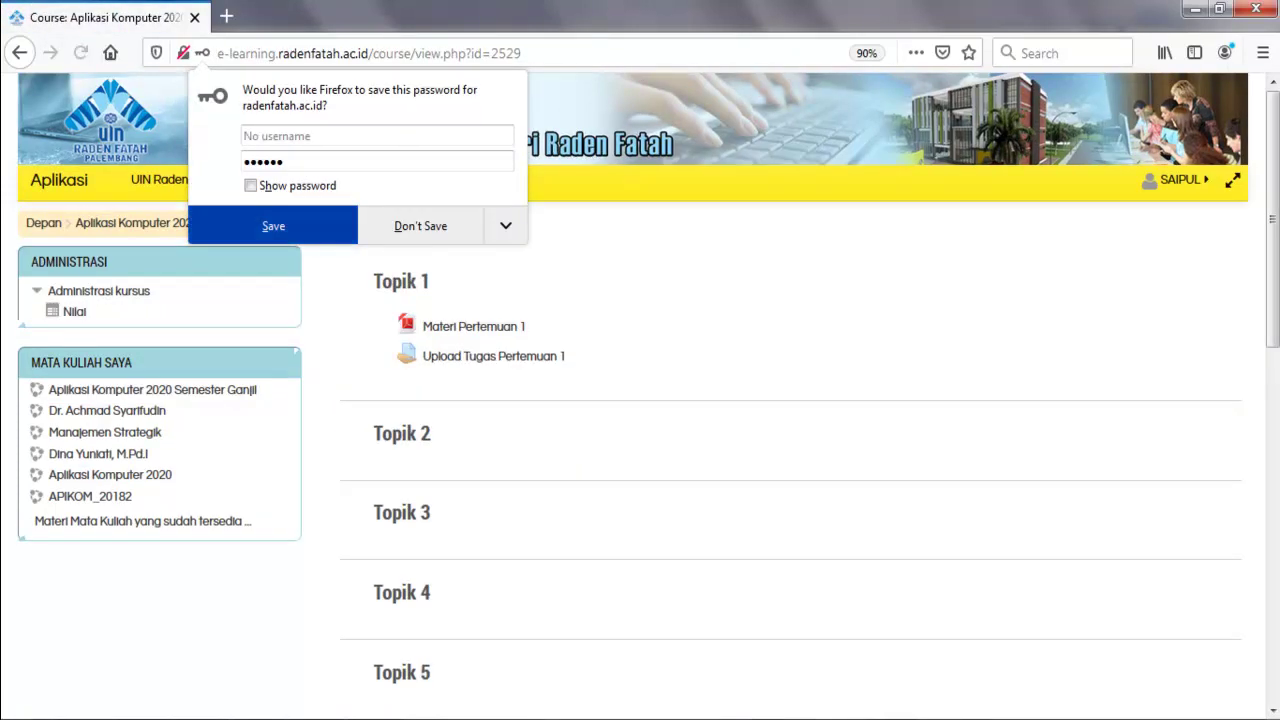
left_click(273, 225)
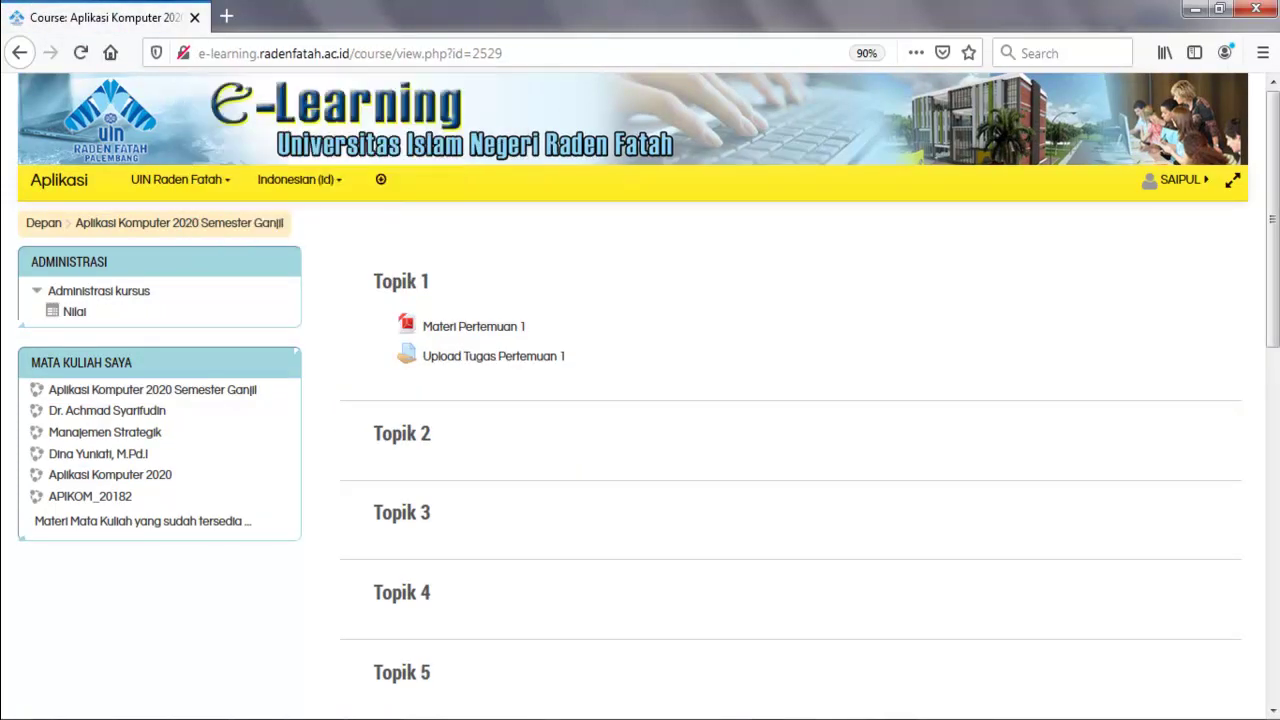
left_click(473, 326)
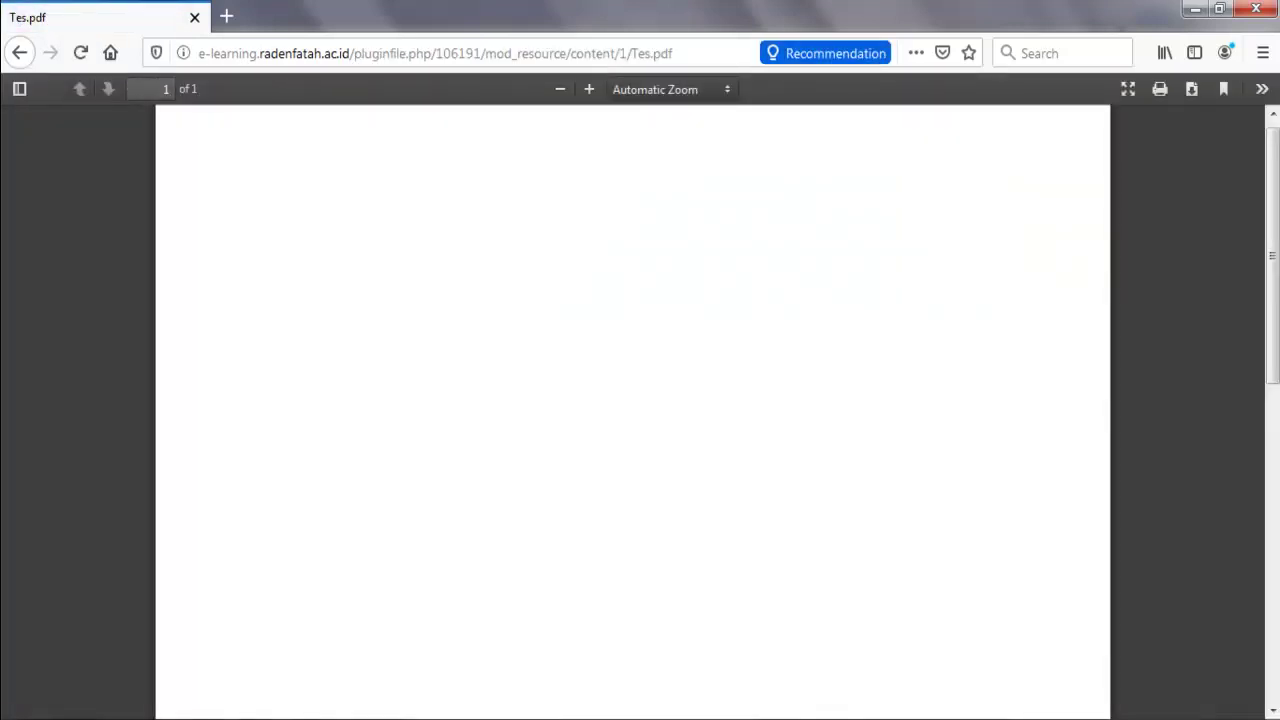
left_click(20, 53)
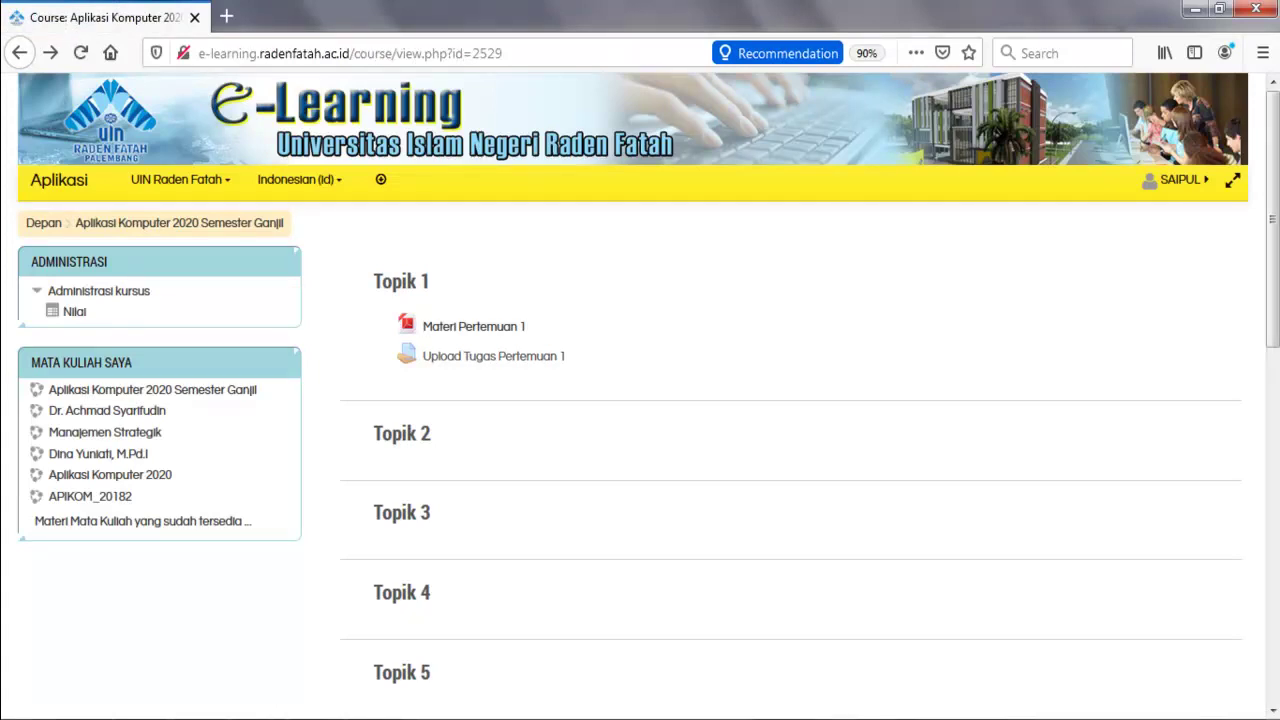
Open Upload Tugas Pertemuan 1, start a new submission and bring up the file picker.
left_click(493, 356)
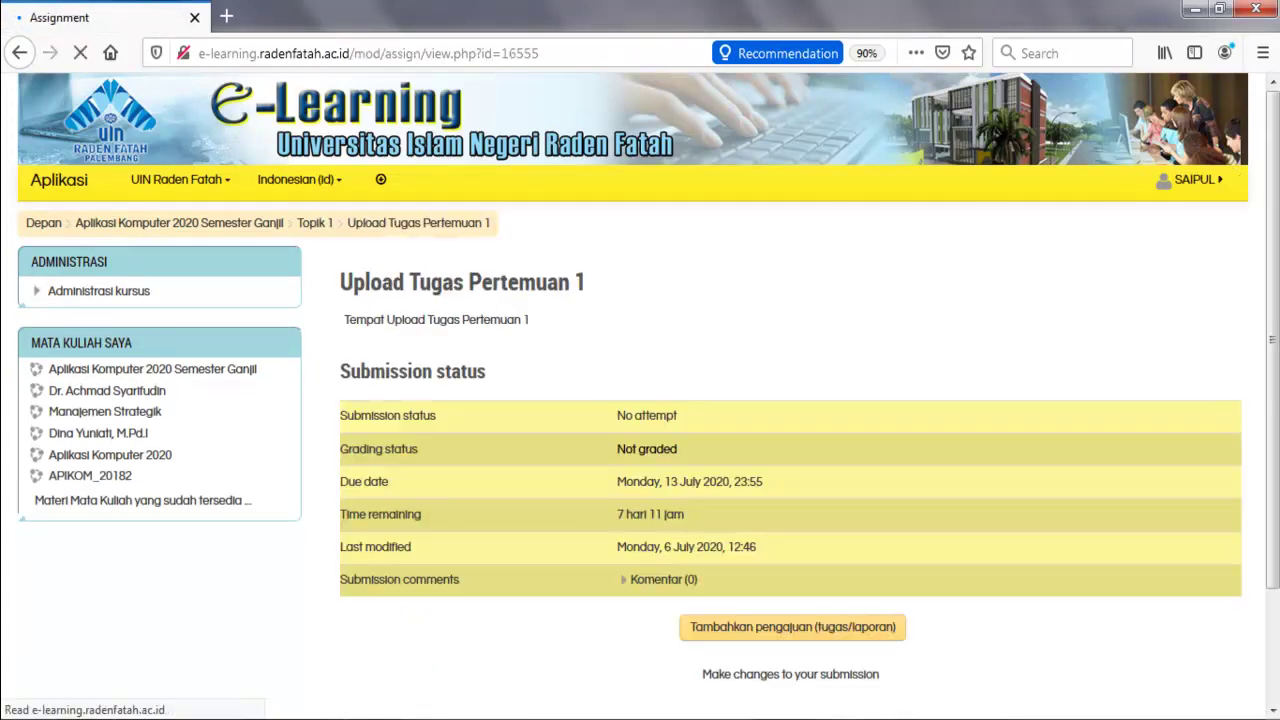
scroll(640, 400, "down", 2)
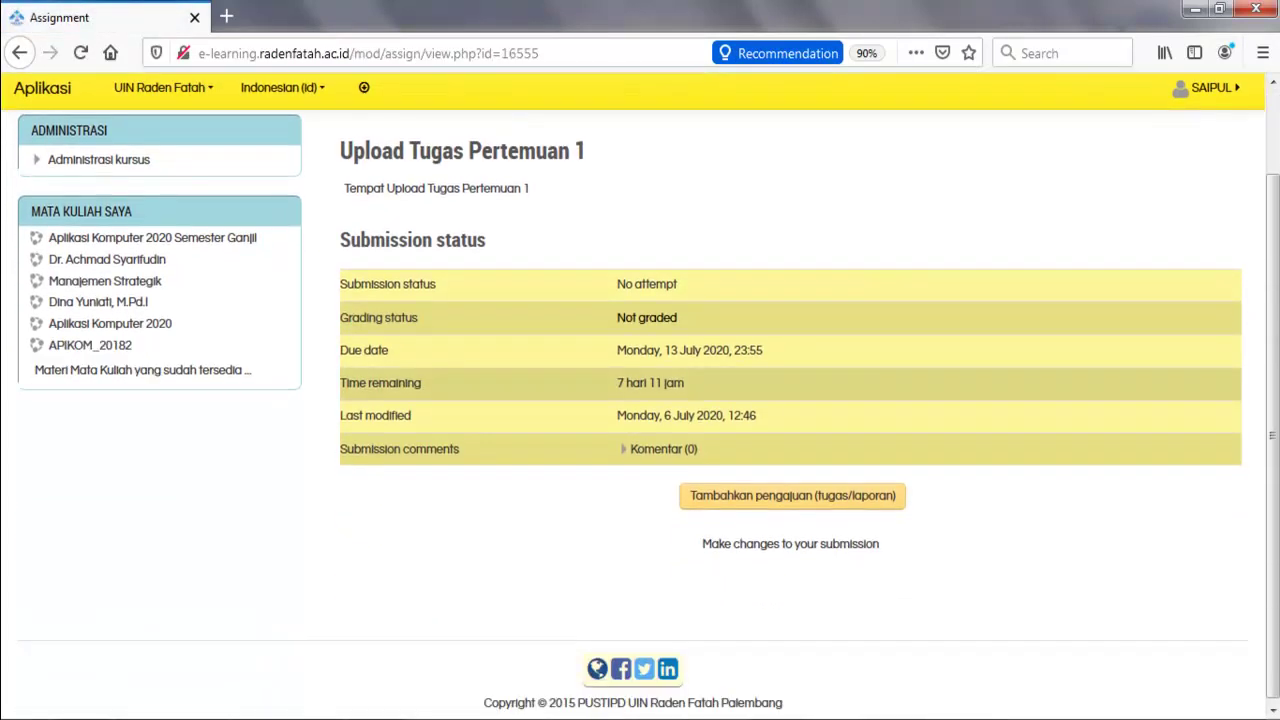
left_click(792, 495)
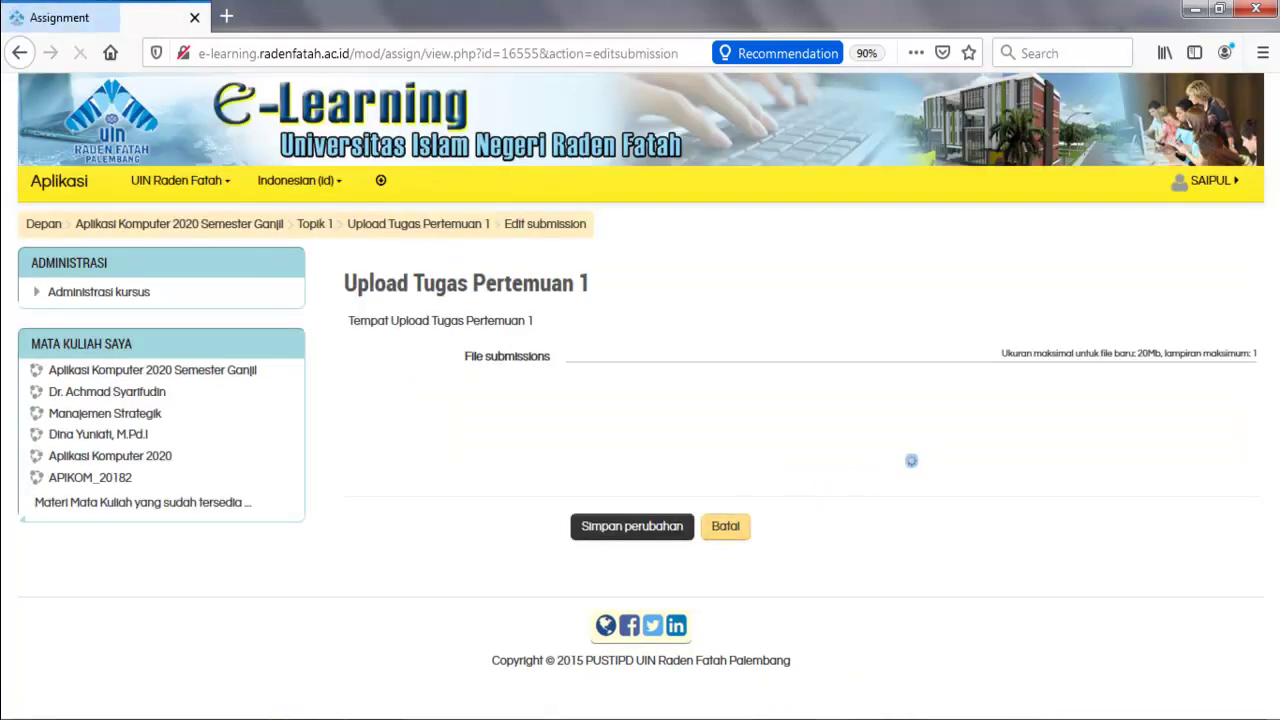
left_click(903, 465)
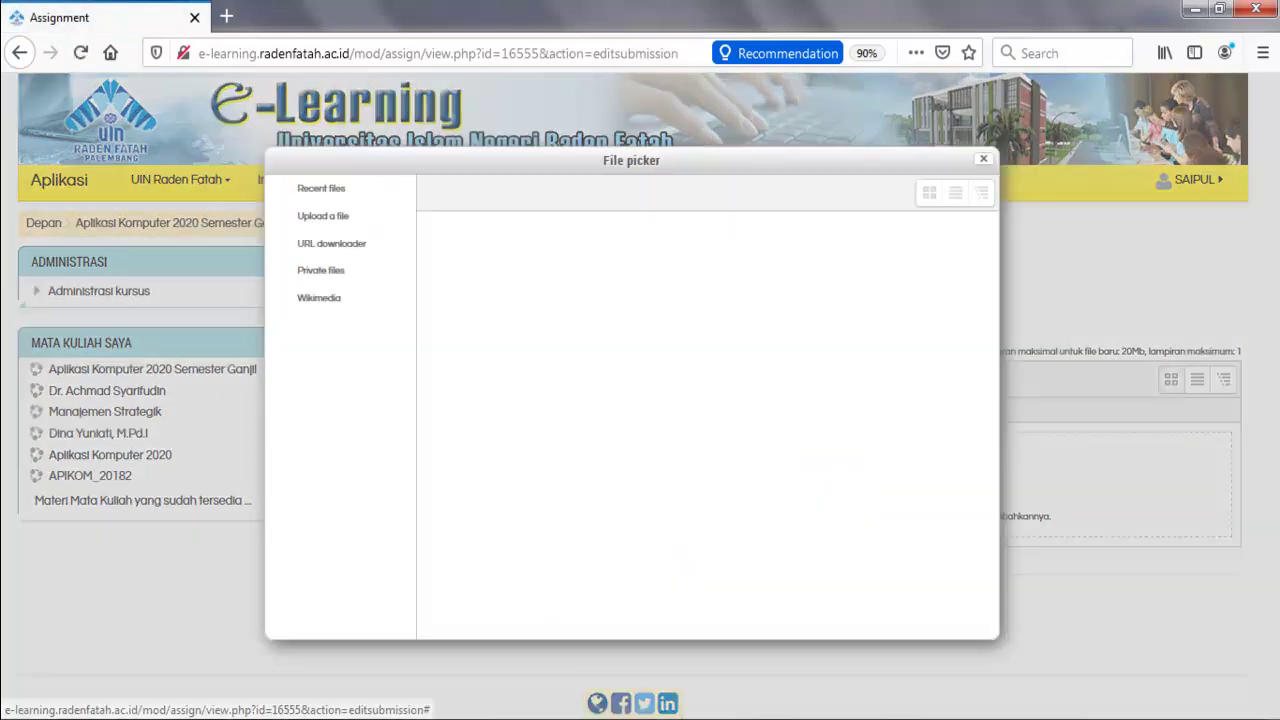
key("Escape")
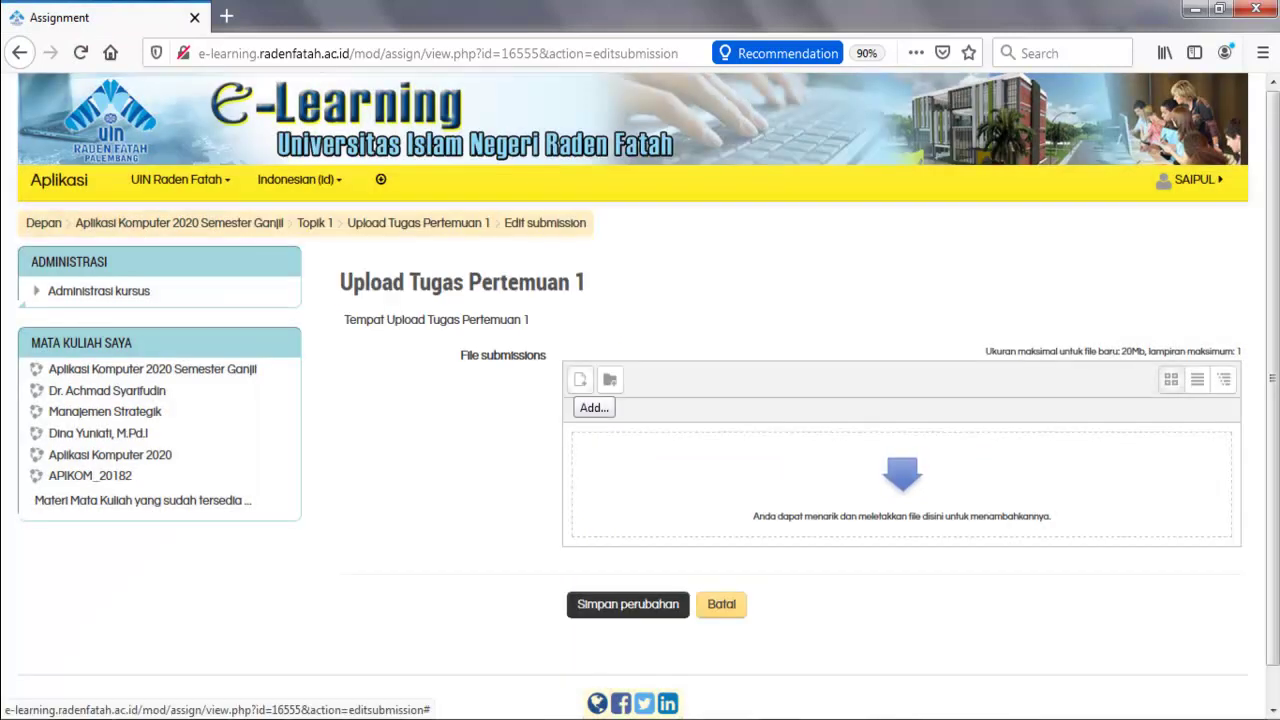
left_click(580, 379)
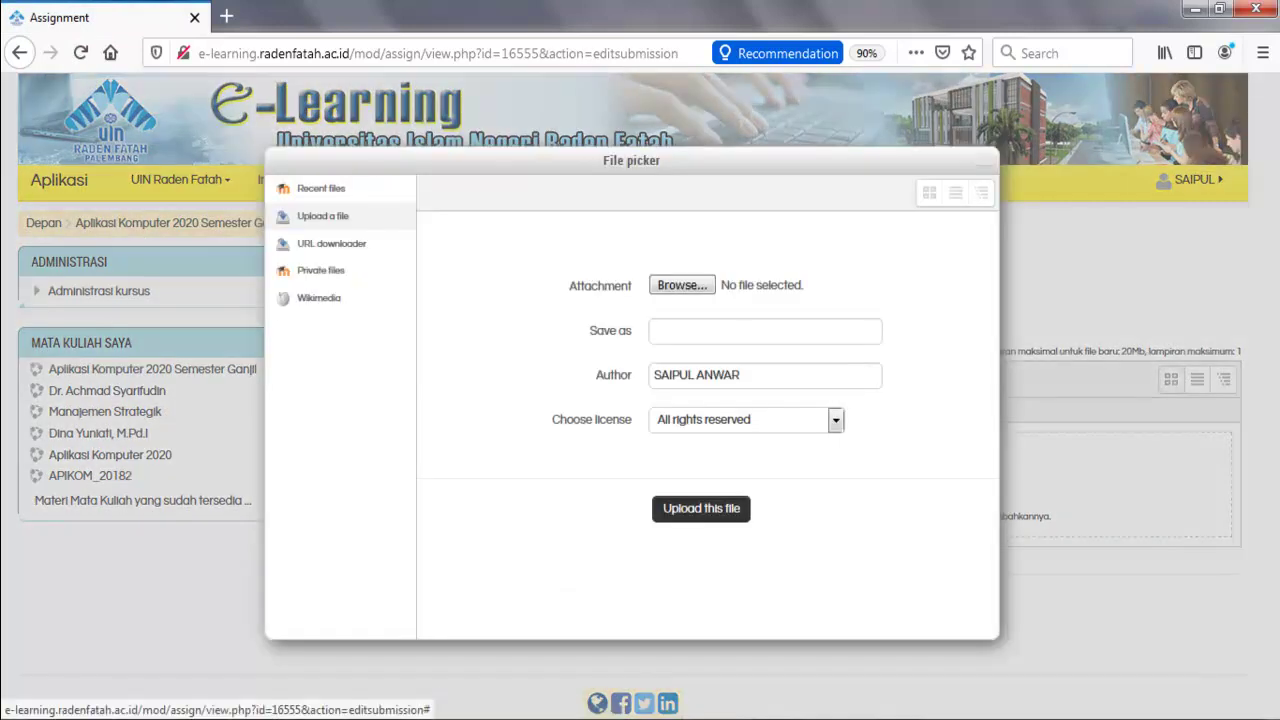
Upload Tes.pdf from Documents and save the submission.
left_click(682, 285)
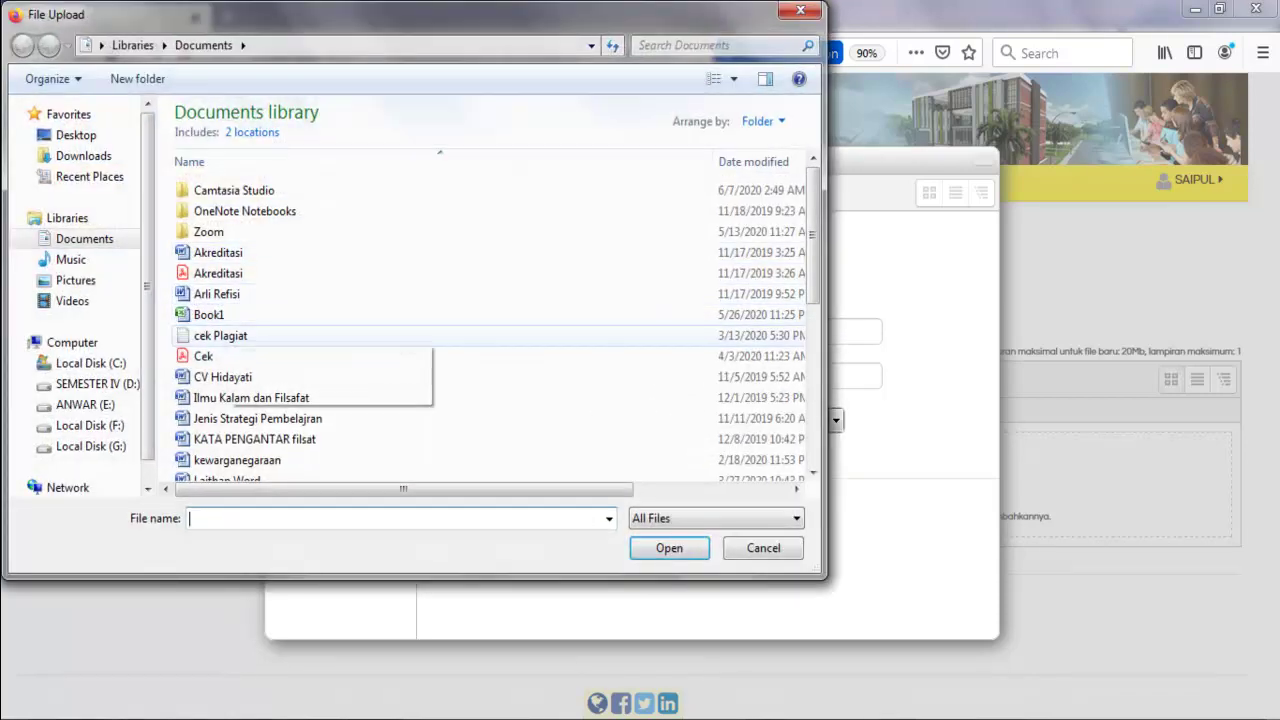
left_click(203, 356)
key("t")
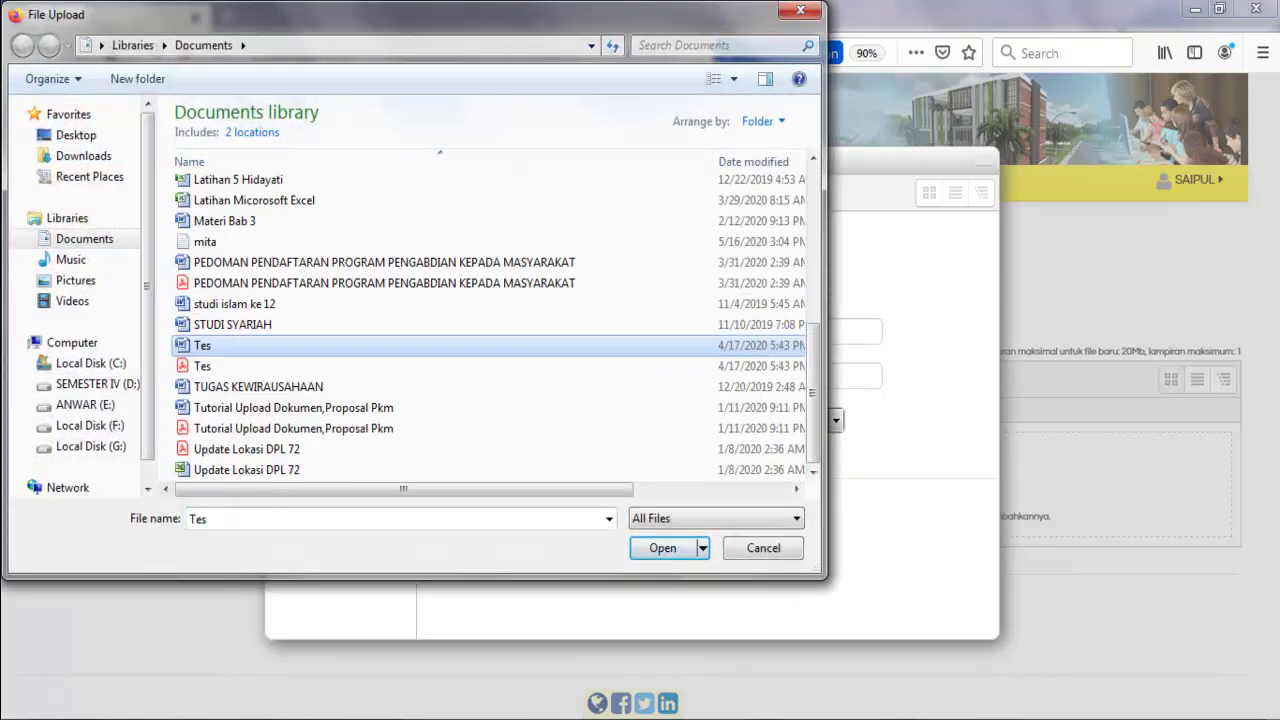
double_click(205, 364)
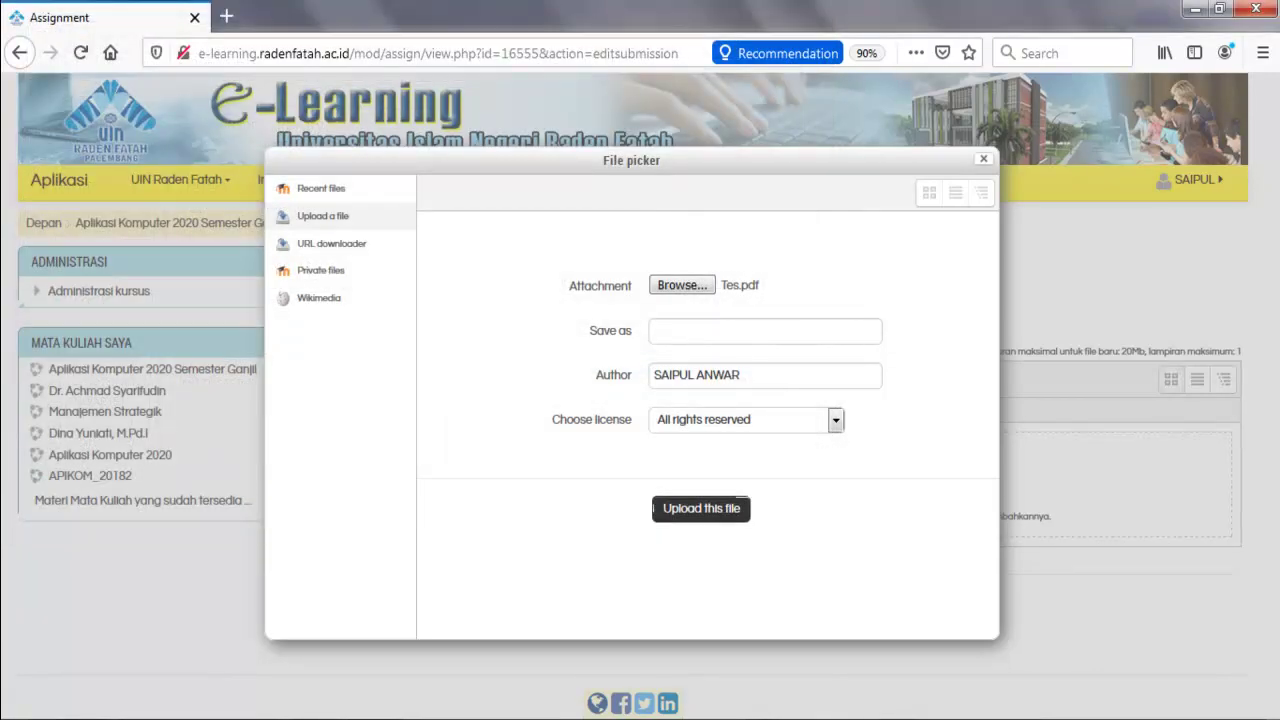
left_click(701, 508)
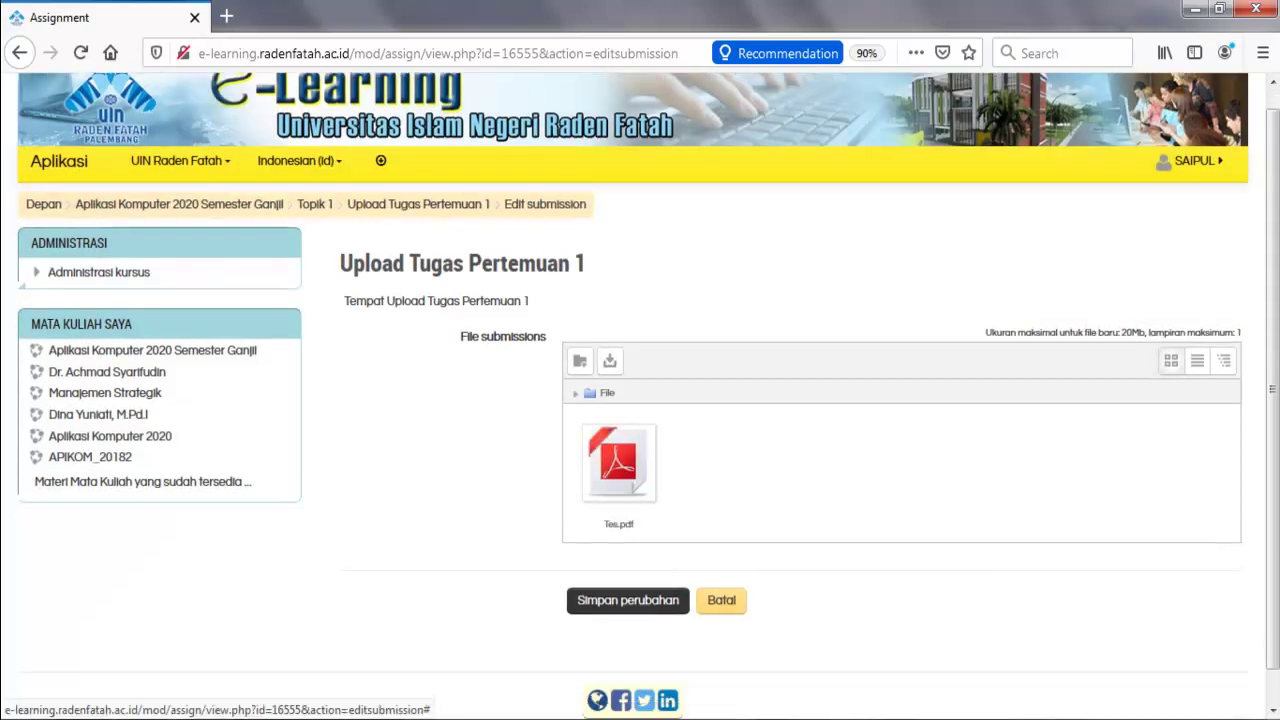
scroll(640, 490, "down", 1)
left_click(628, 566)
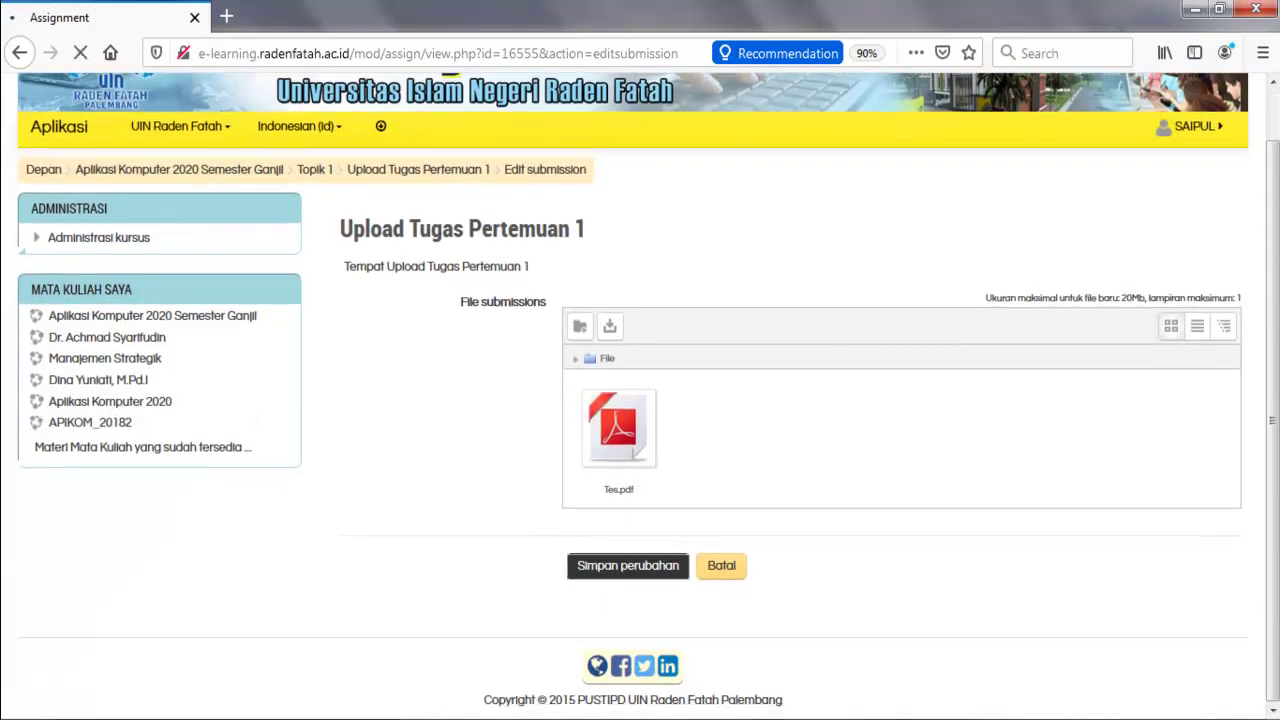
scroll(640, 400, "down", 3)
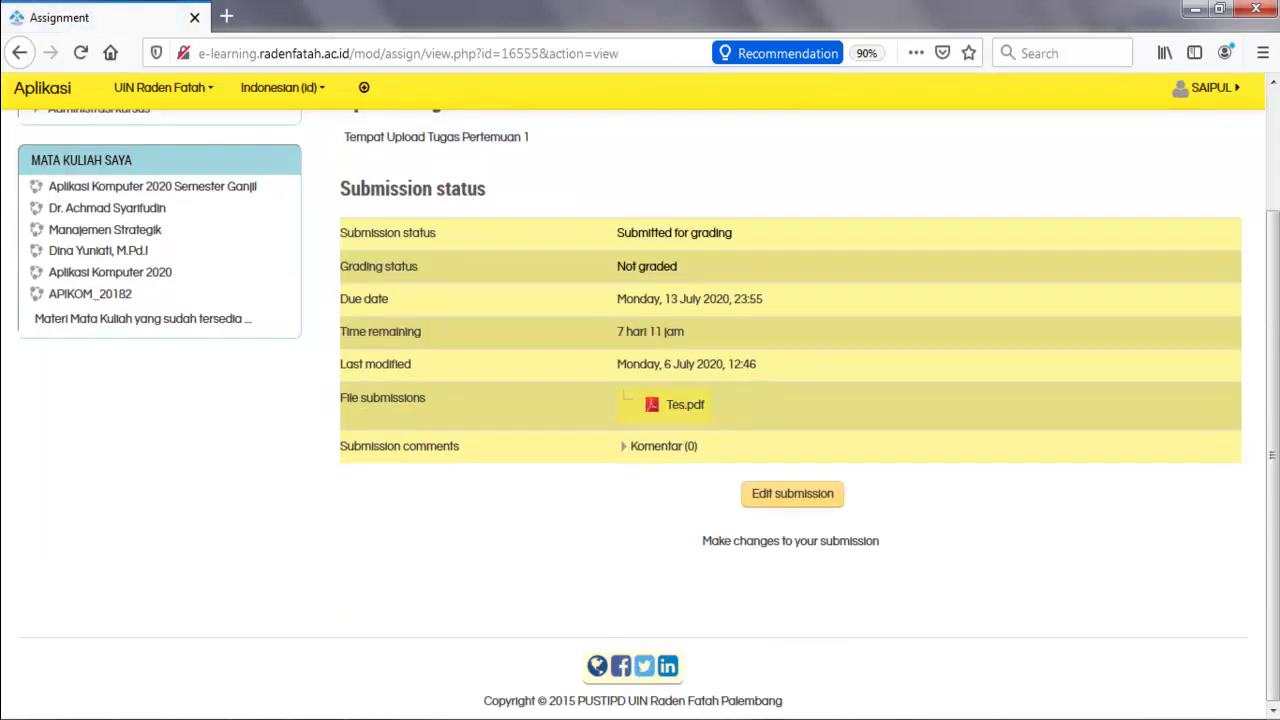
scroll(640, 400, "up", 3)
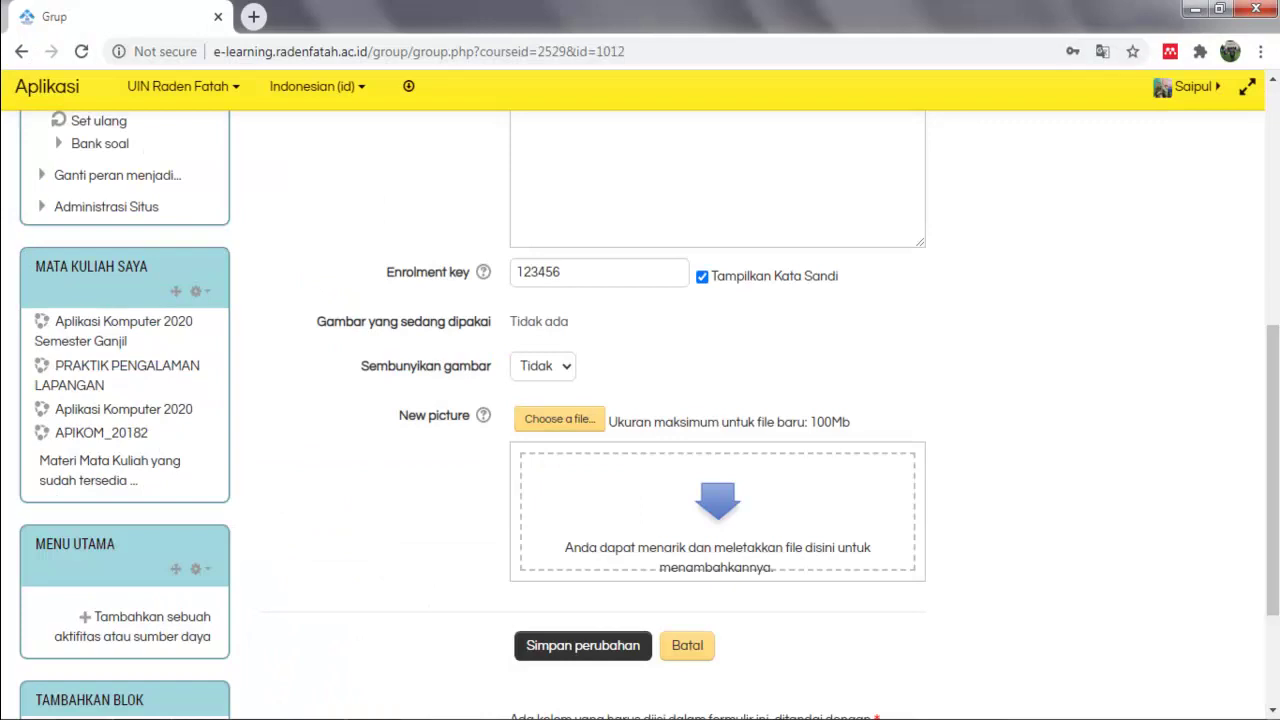
Leave the unsaved group form and open Upload Tugas Pertemuan 1 for group Kelas A Lab 1.
scroll(148, 315, "up", 6)
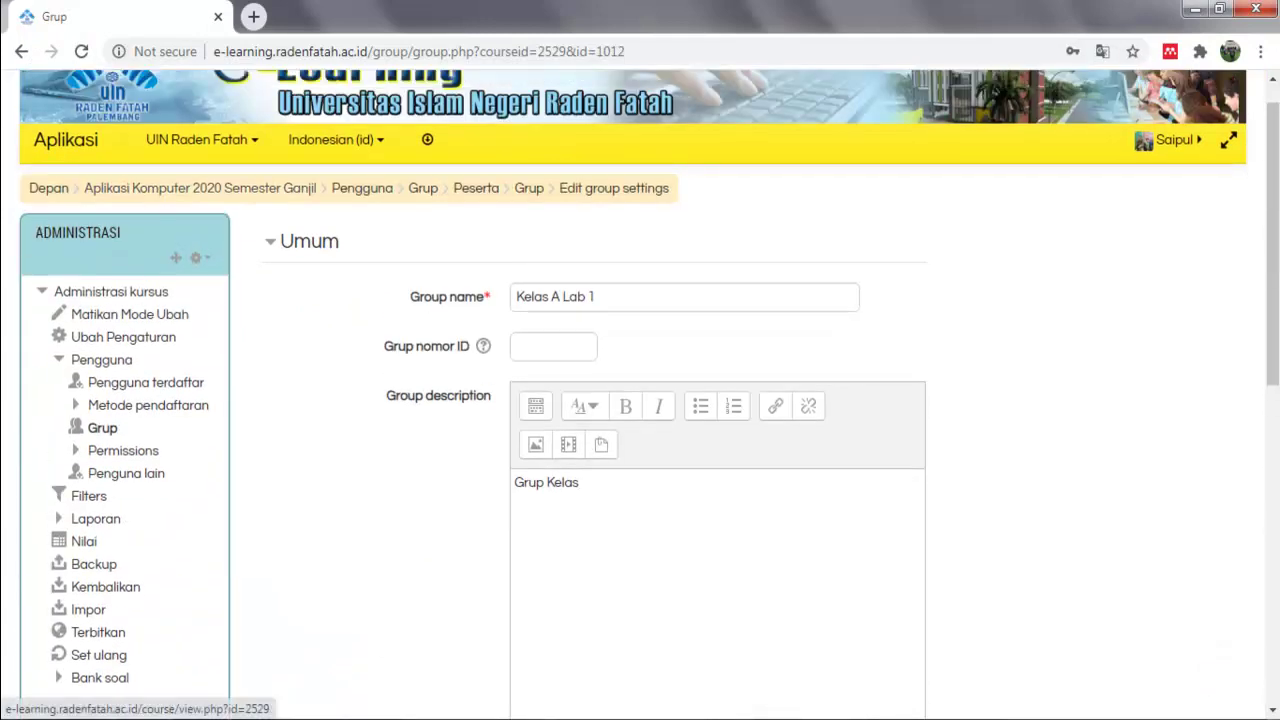
left_click(200, 188)
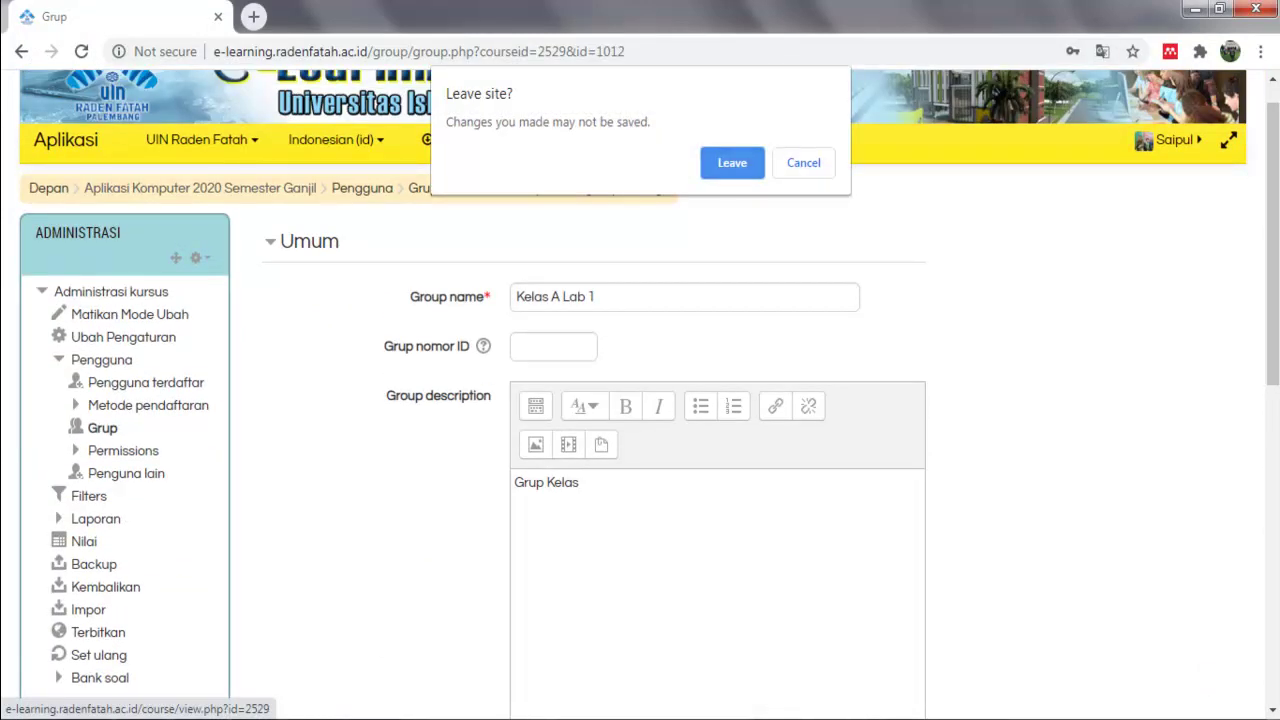
key("Return")
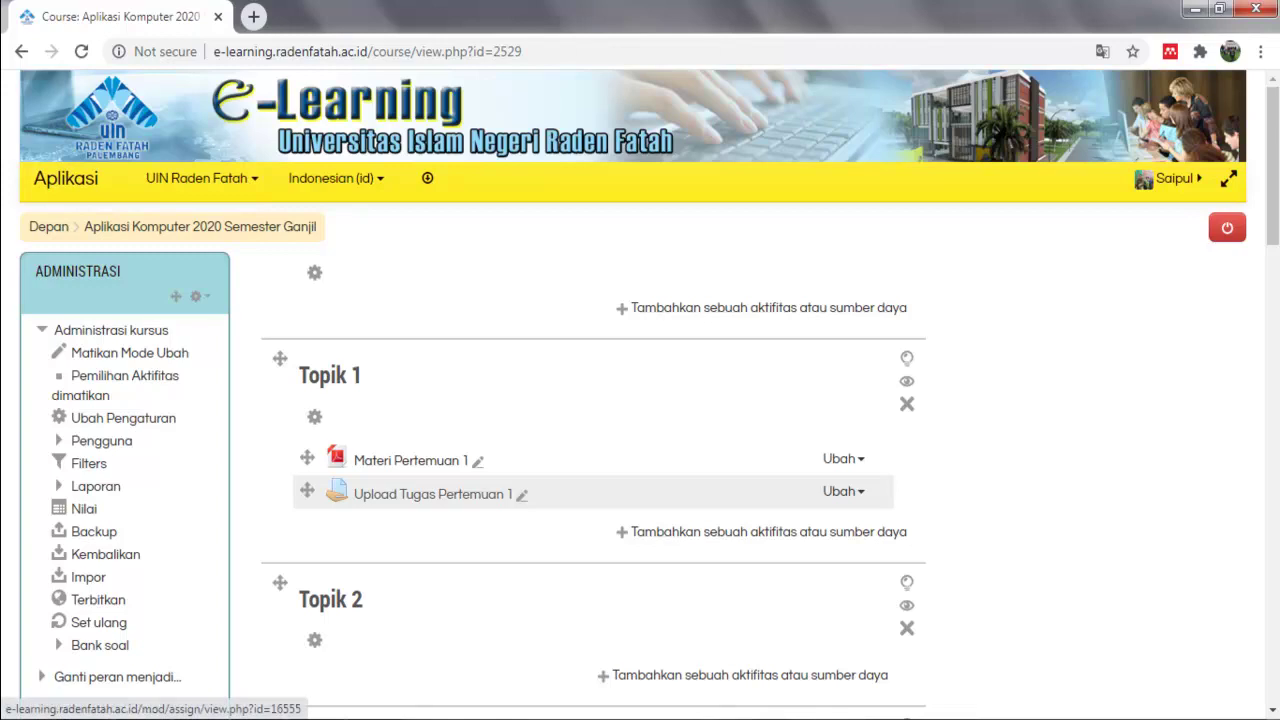
left_click(420, 494)
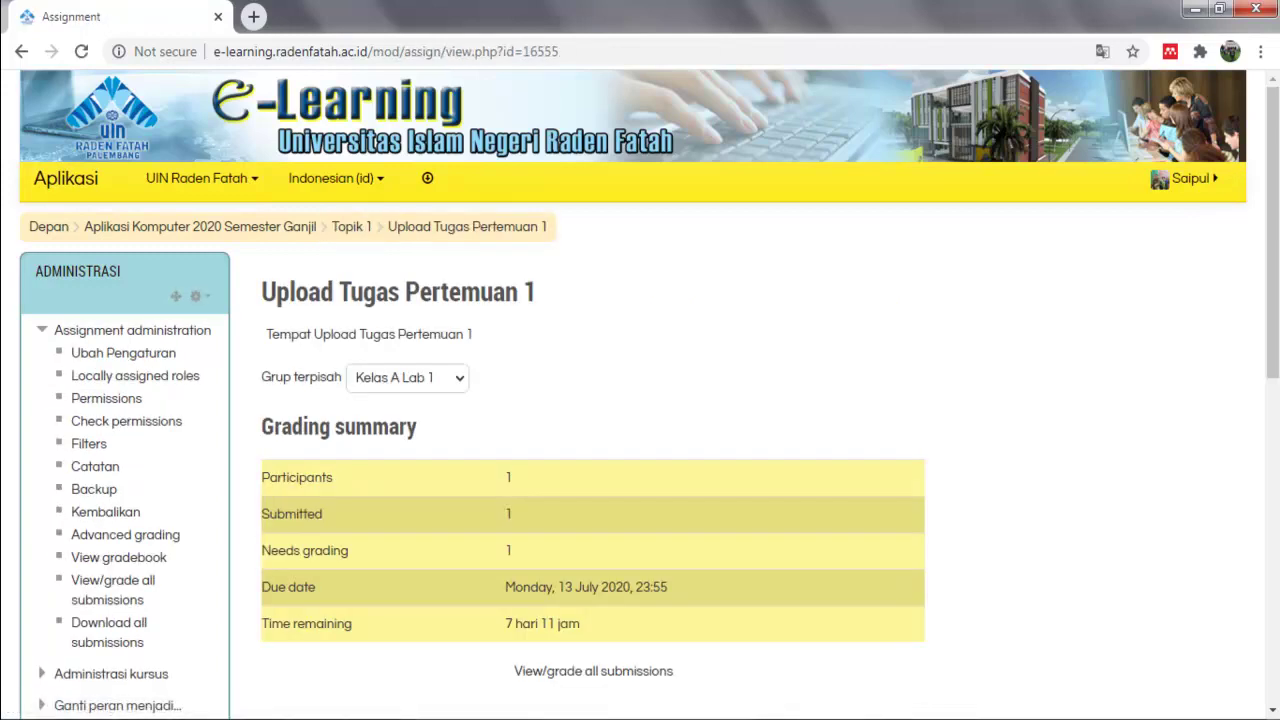
left_click(408, 378)
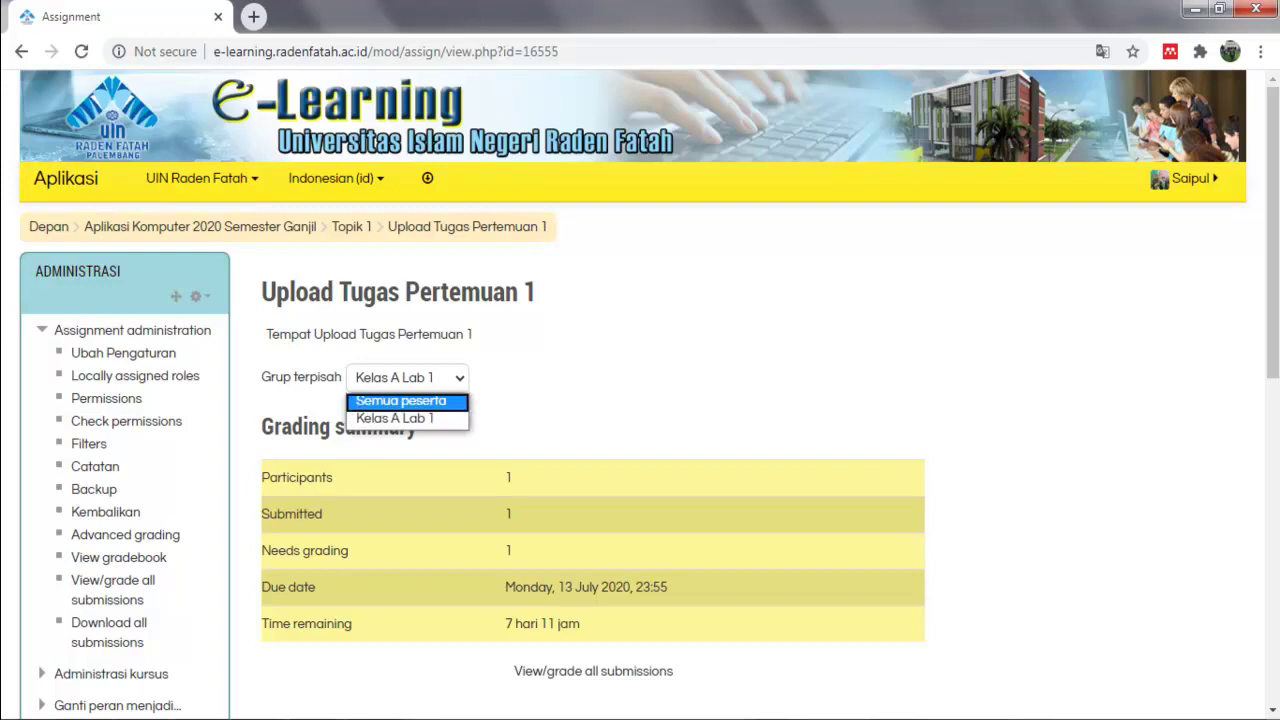
key("Return")
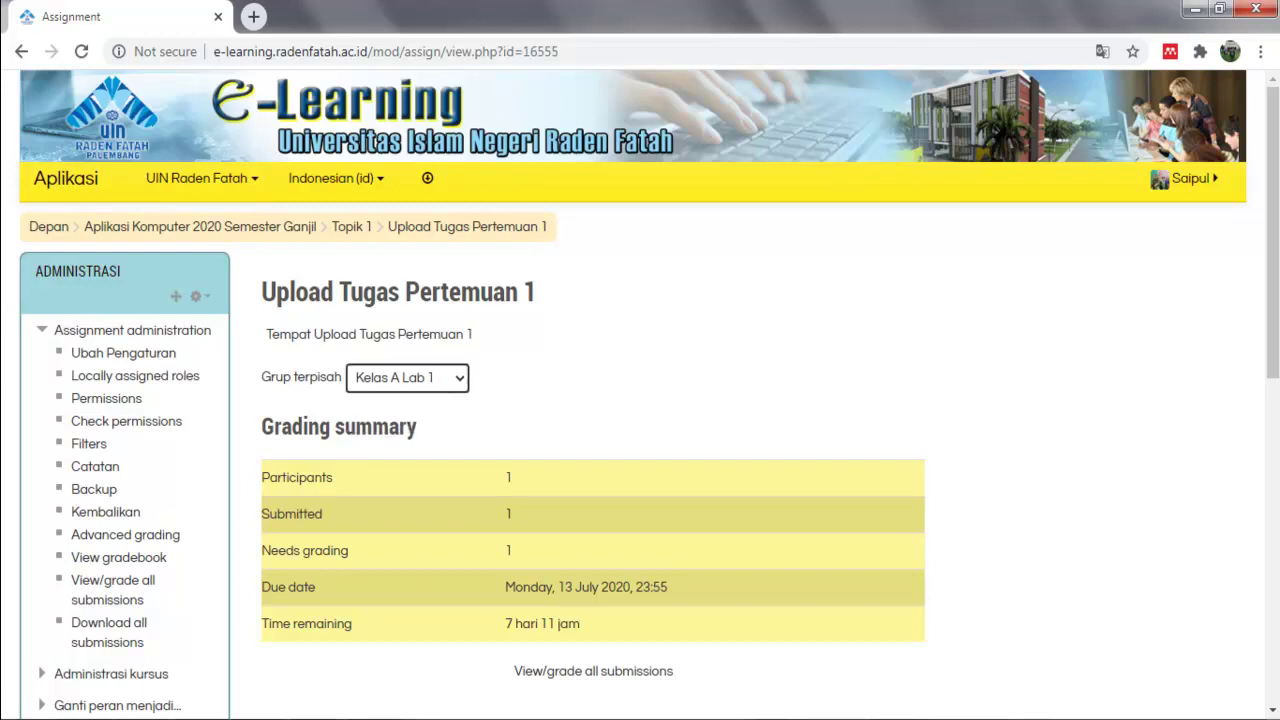
Highlight the Participants, Submitted and due date lines of the grading summary.
scroll(640, 400, "down", 2)
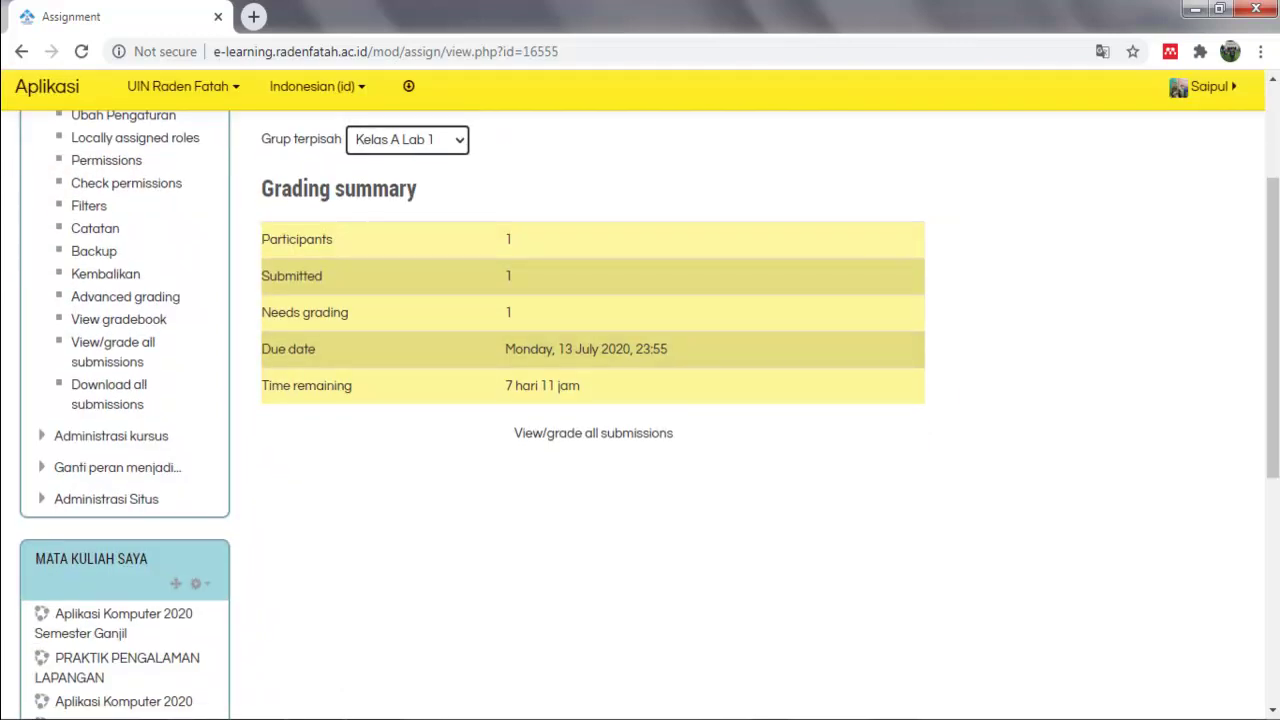
left_click_drag(268, 239, 512, 240)
left_click_drag(261, 276, 512, 277)
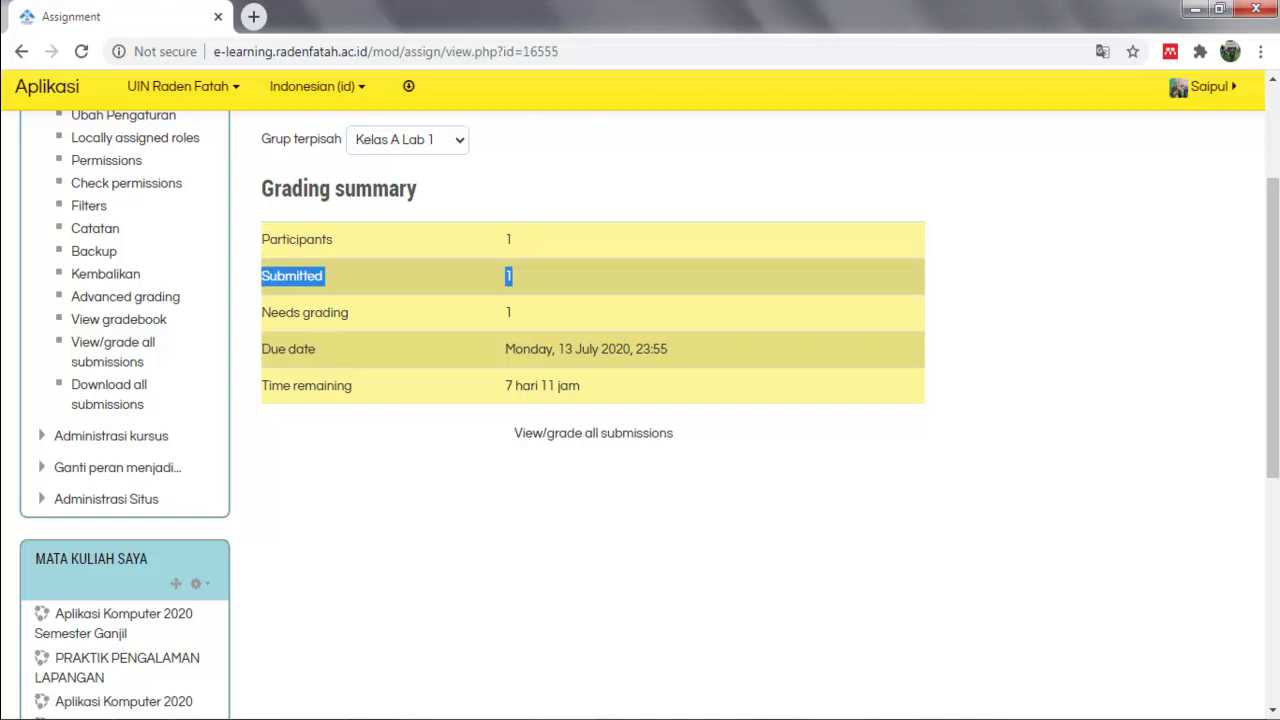
left_click_drag(268, 349, 643, 349)
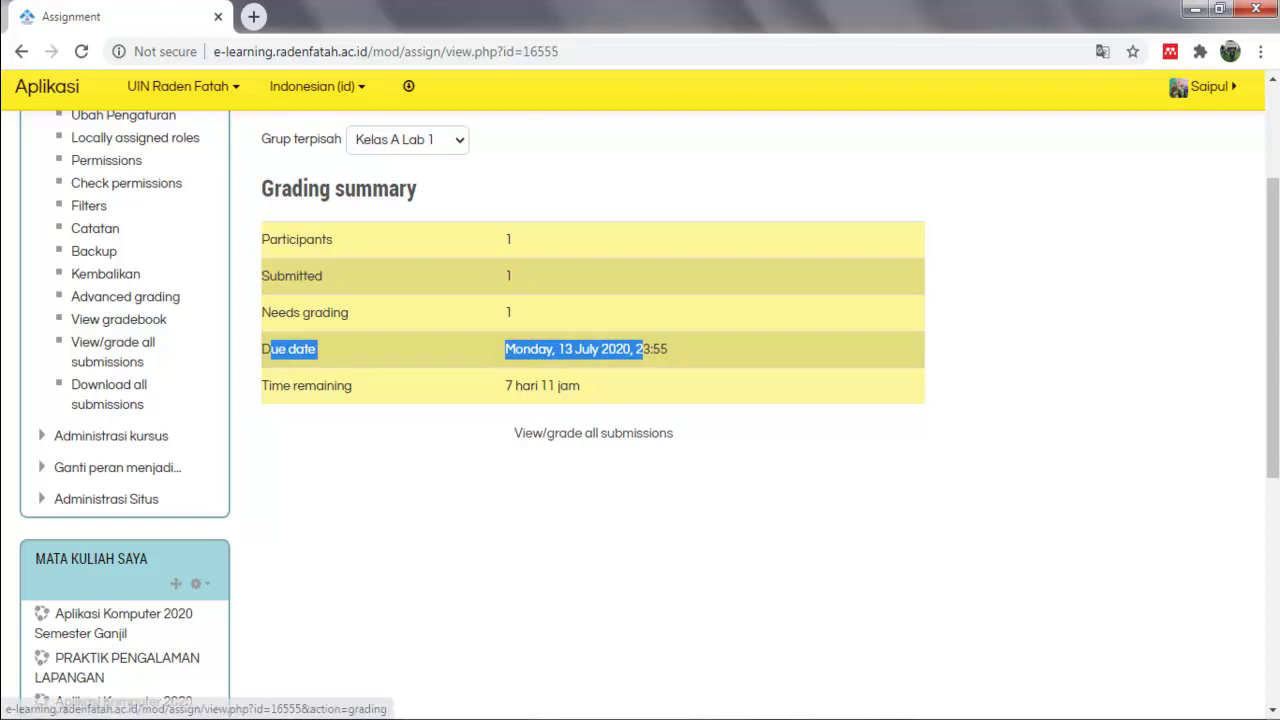
View all submissions and highlight the File submissions column.
left_click(593, 433)
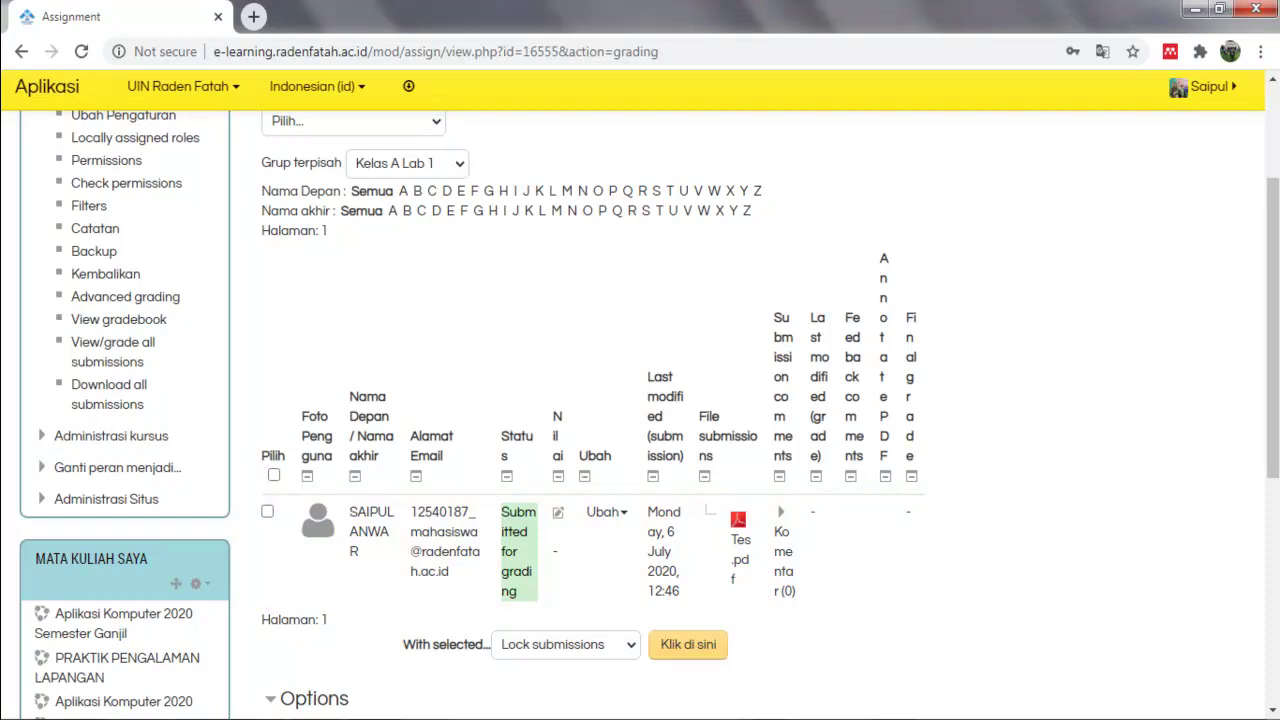
left_click_drag(699, 416, 757, 440)
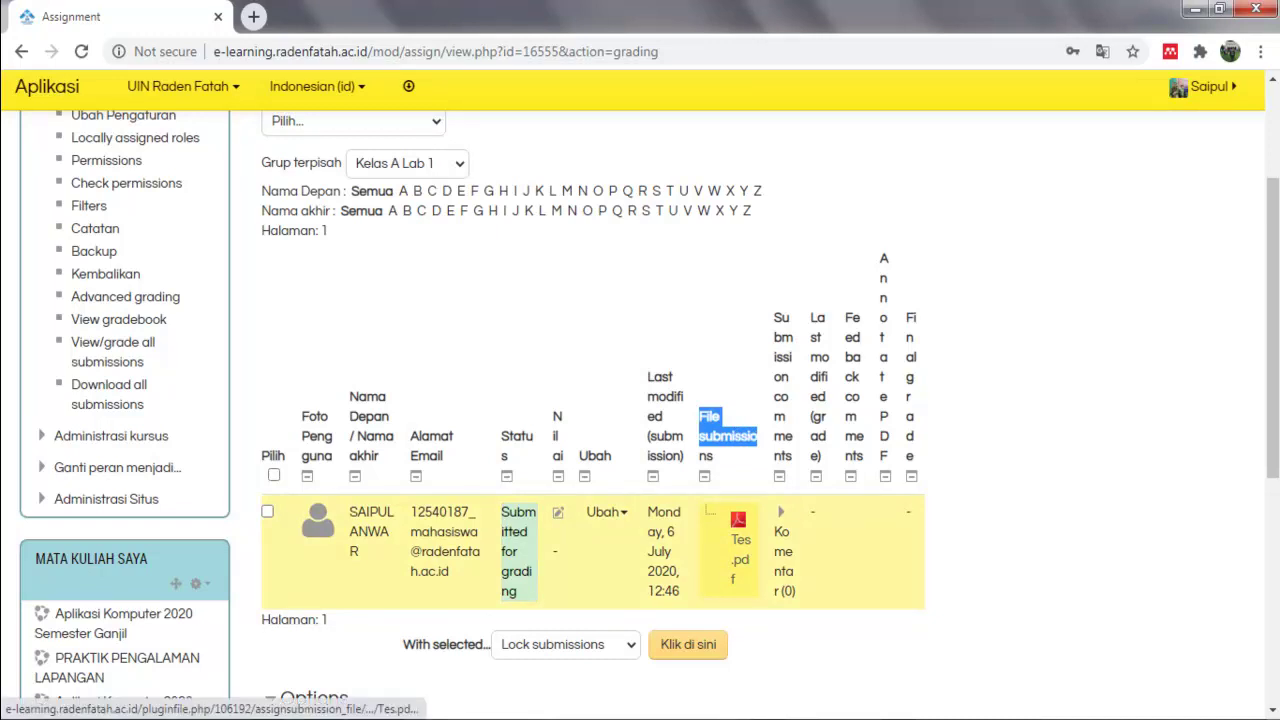
scroll(740, 540, "down", 1)
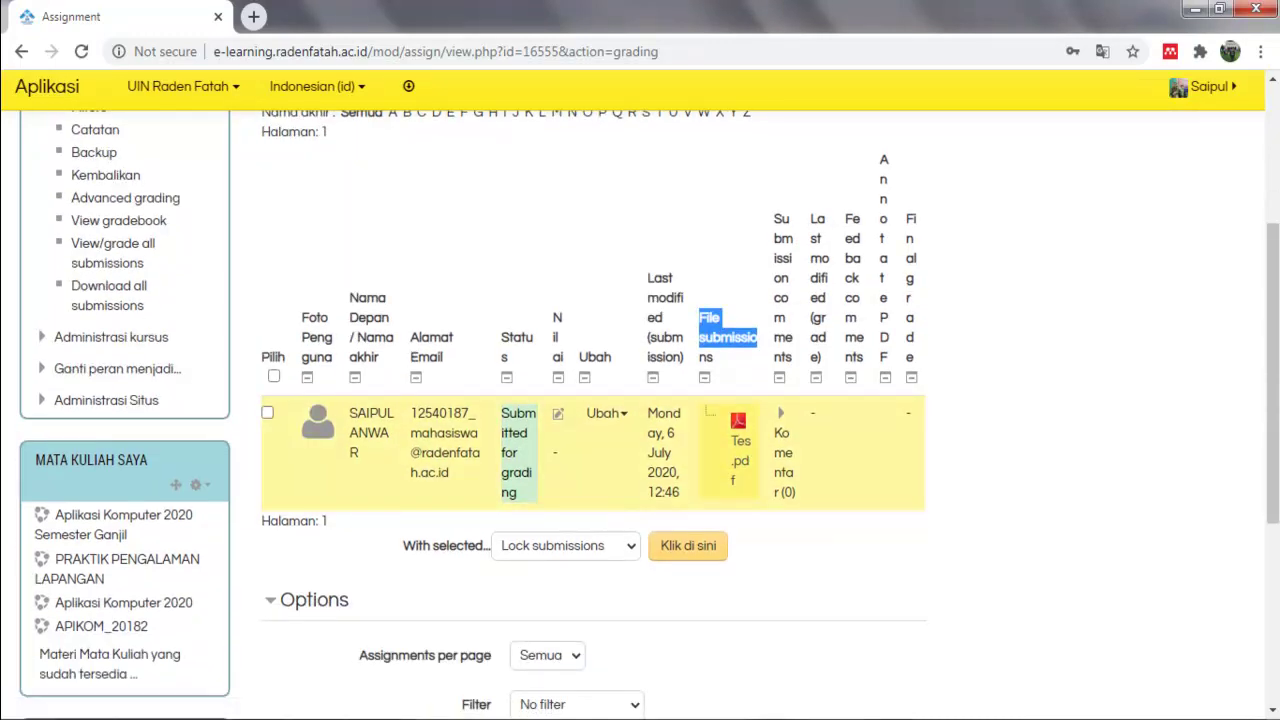
Highlight the fourth grading topic in the notes, then return to the table and highlight Nilai.
key("alt+Tab")
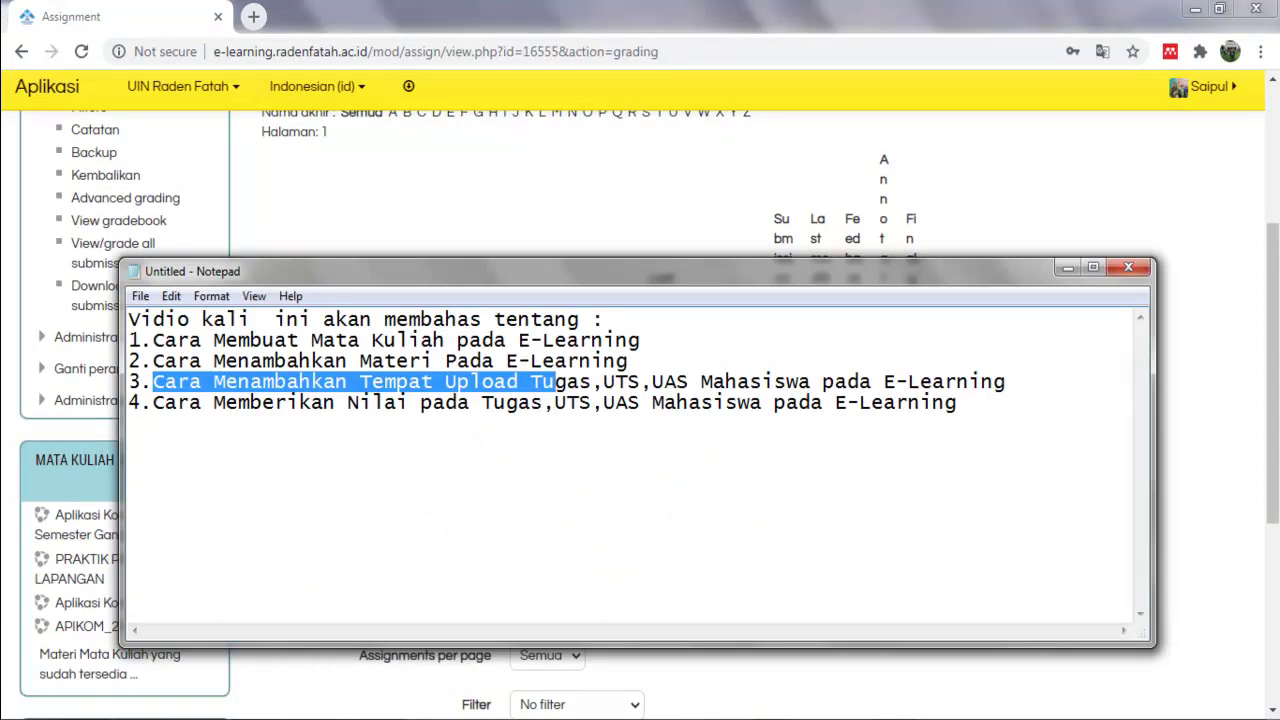
left_click_drag(164, 402, 518, 402)
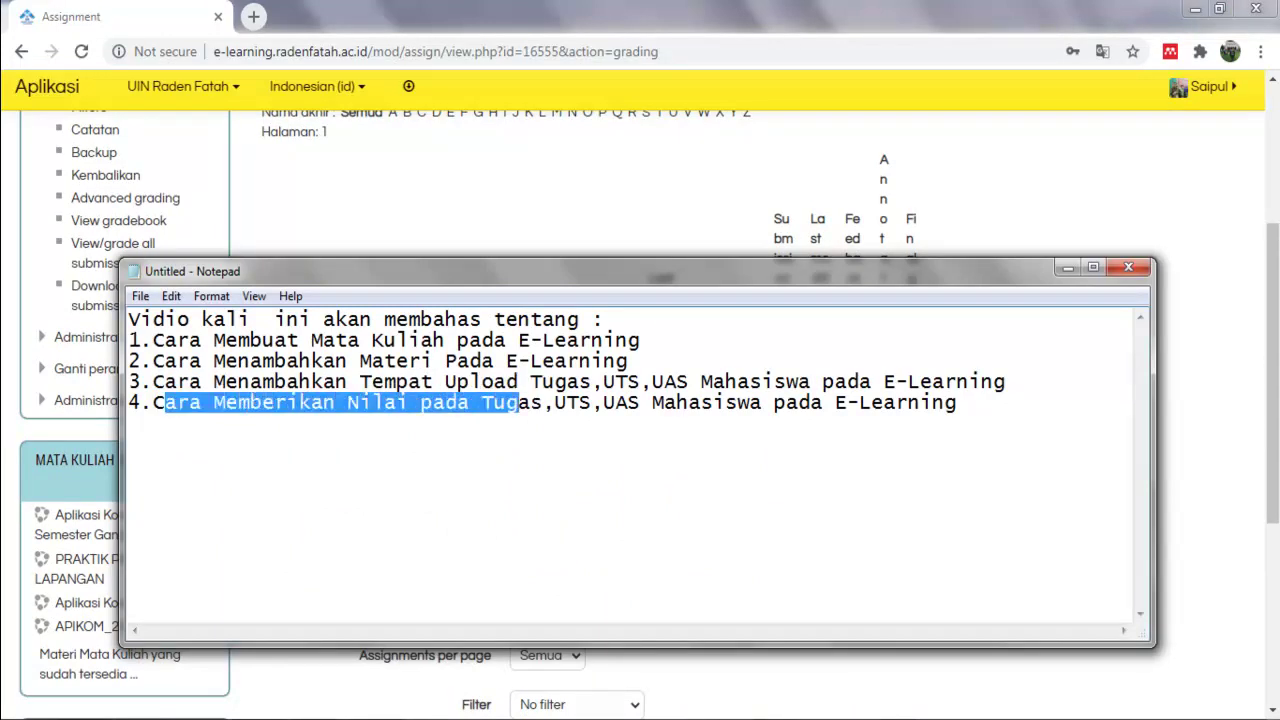
left_click(1067, 267)
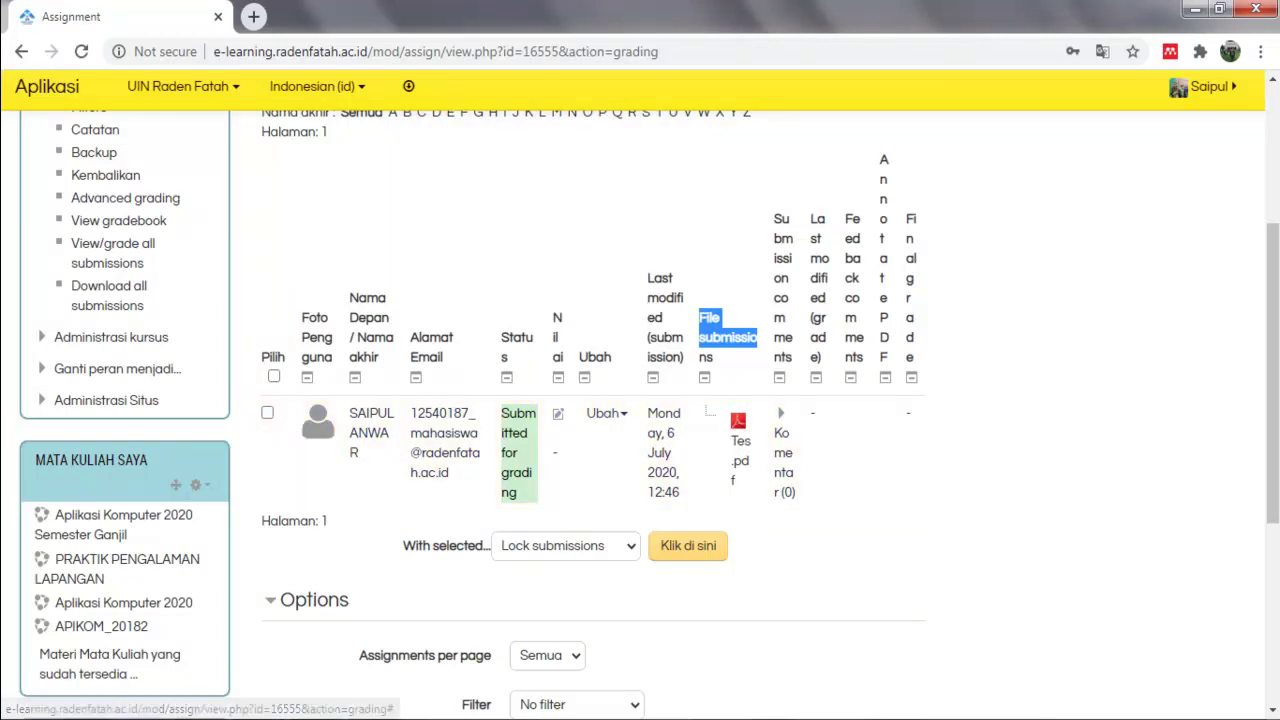
scroll(594, 455, "up", 2)
scroll(594, 455, "down", 2)
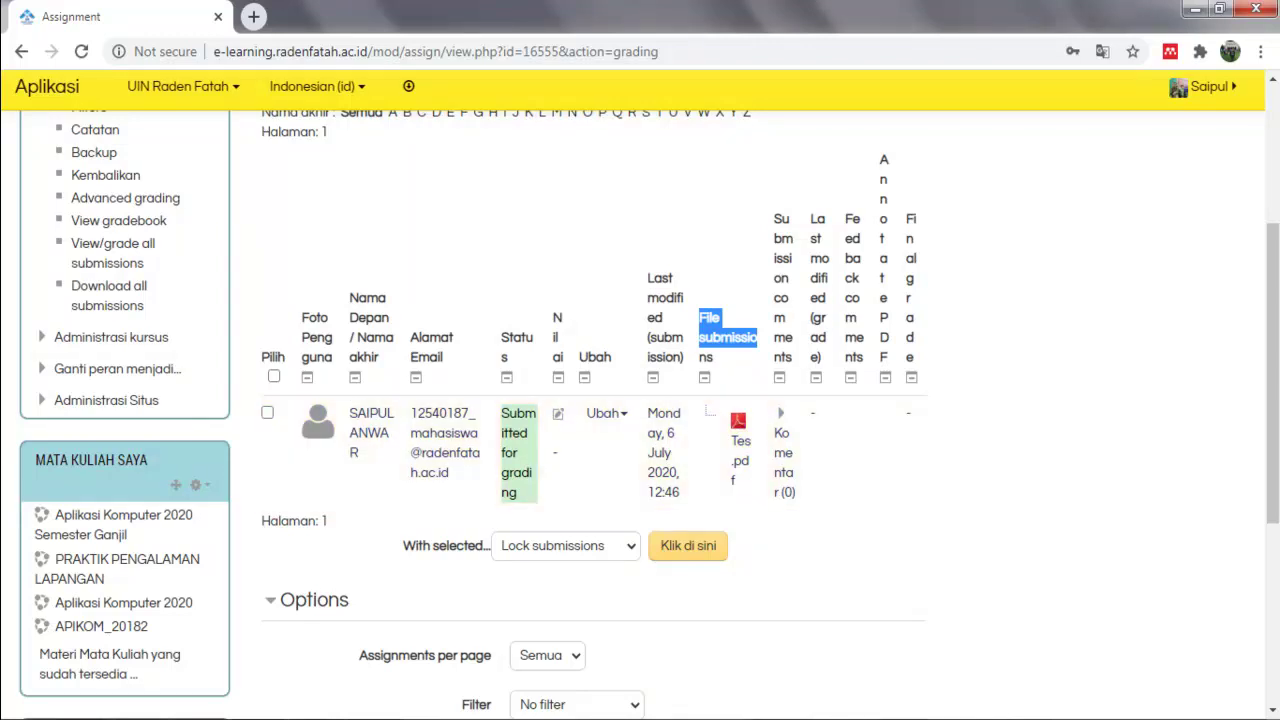
left_click_drag(553, 317, 564, 378)
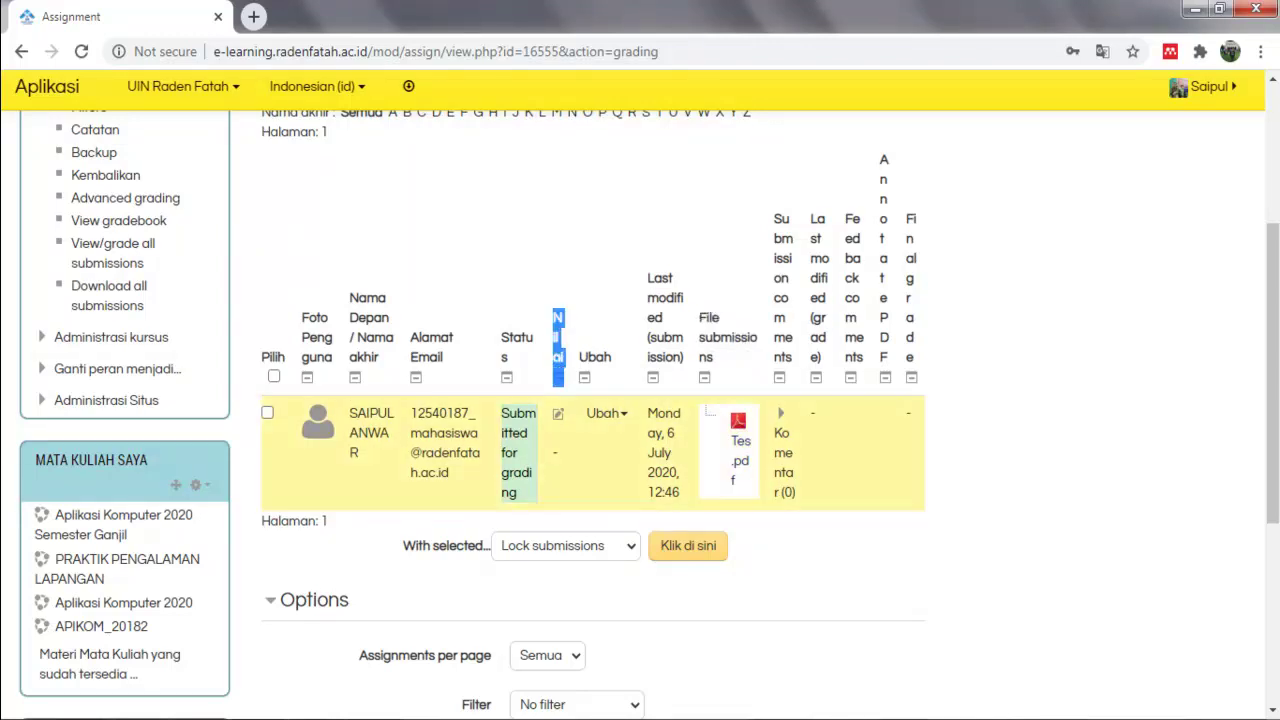
Enter grade 80 and feedback 'Tugas Cukup Baik' for the Tes.pdf submission.
left_click(558, 413)
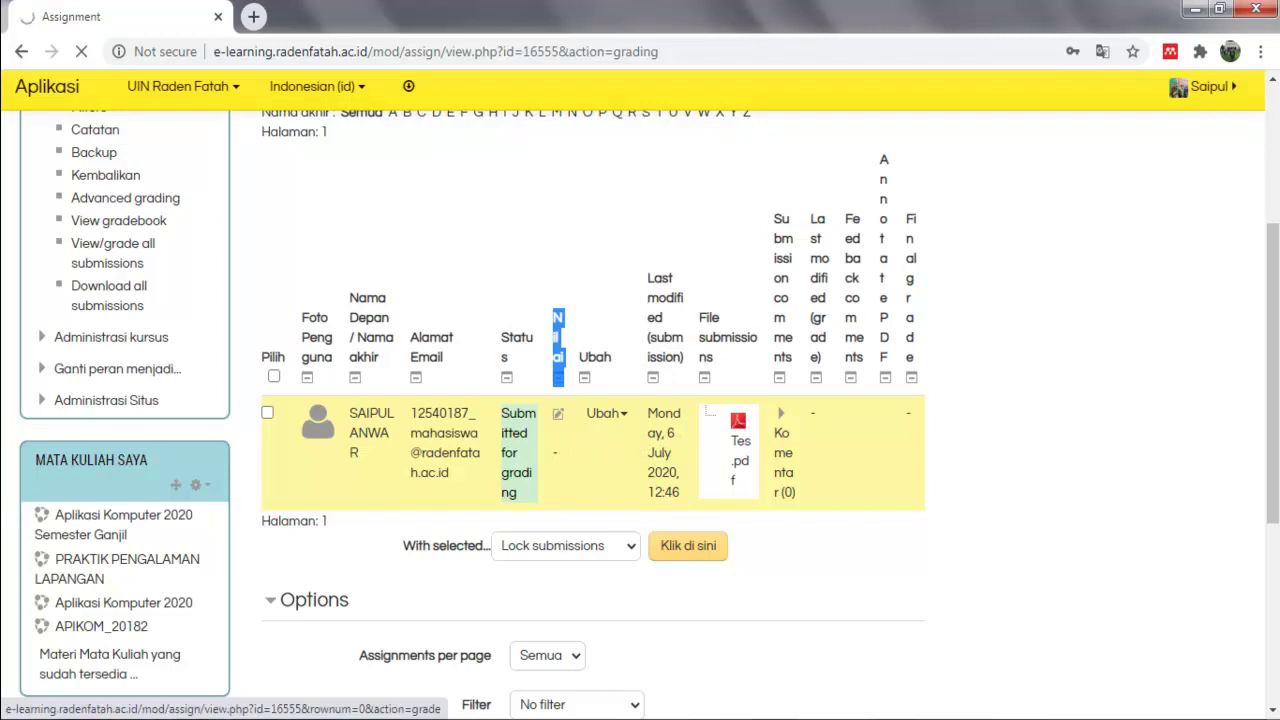
scroll(640, 400, "down", 5)
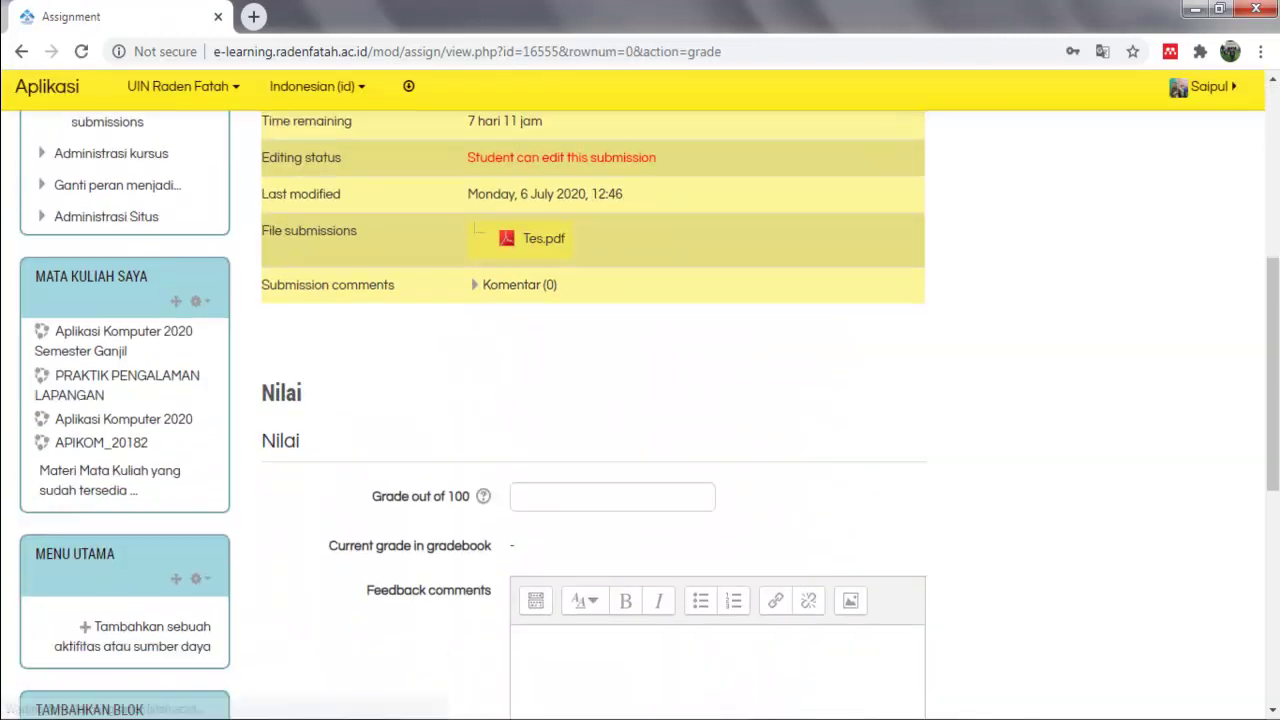
scroll(640, 400, "down", 1)
left_click(612, 383)
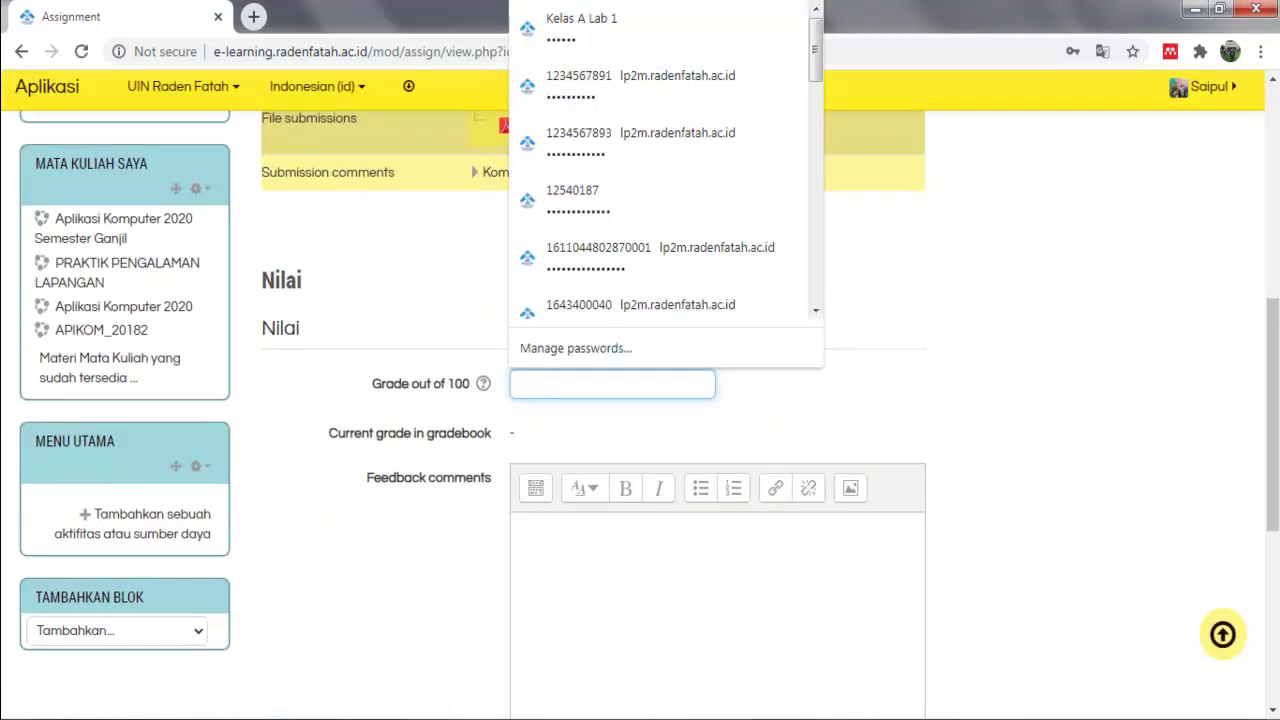
type("80")
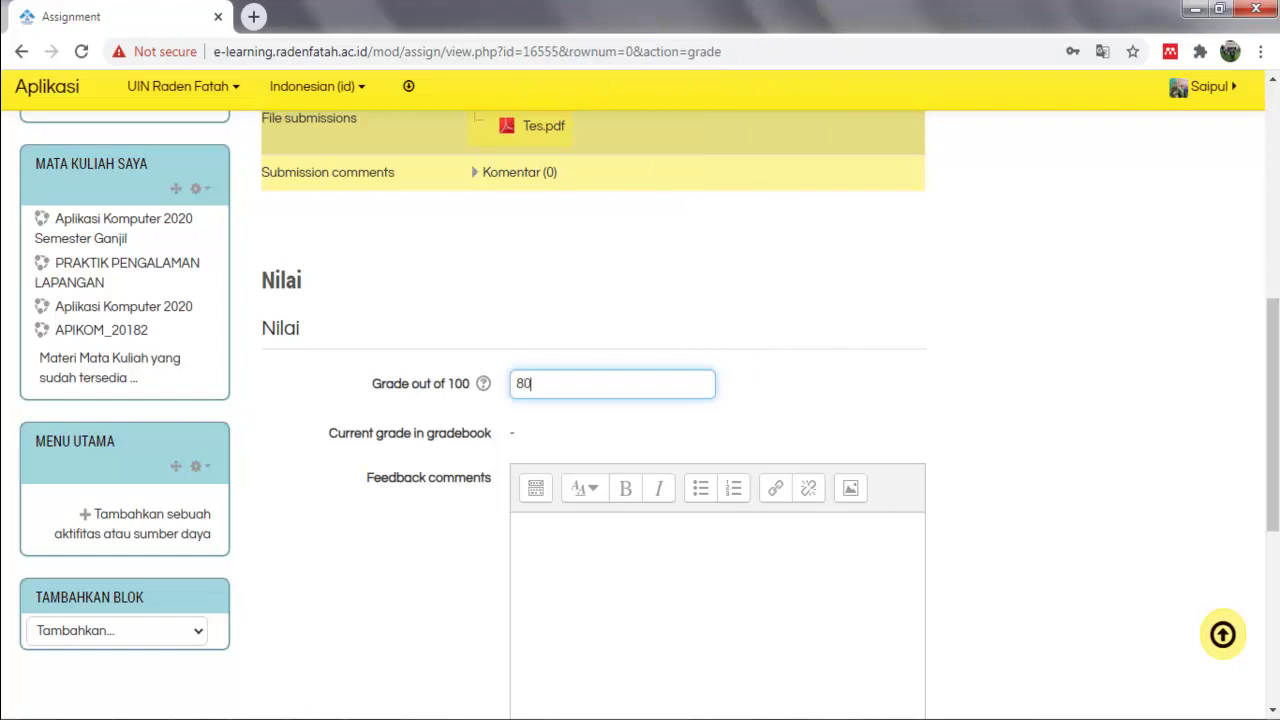
left_click(515, 527)
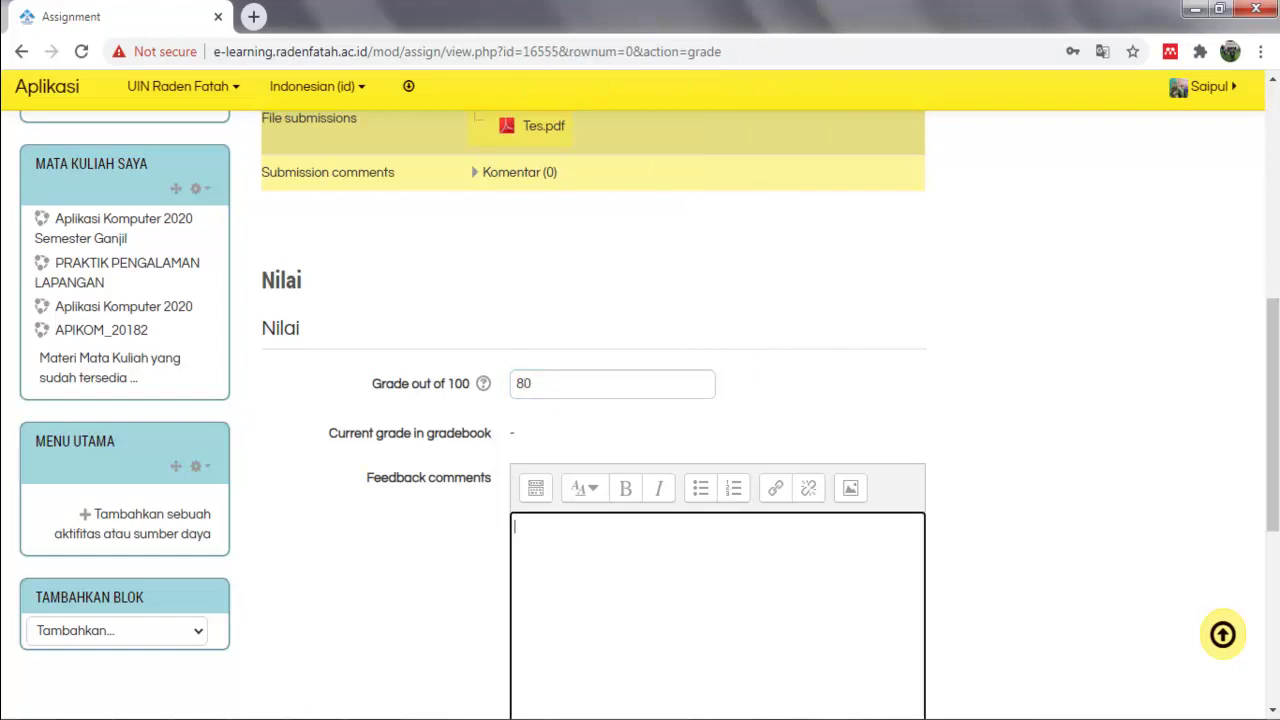
type("Tugas Cukup Baik")
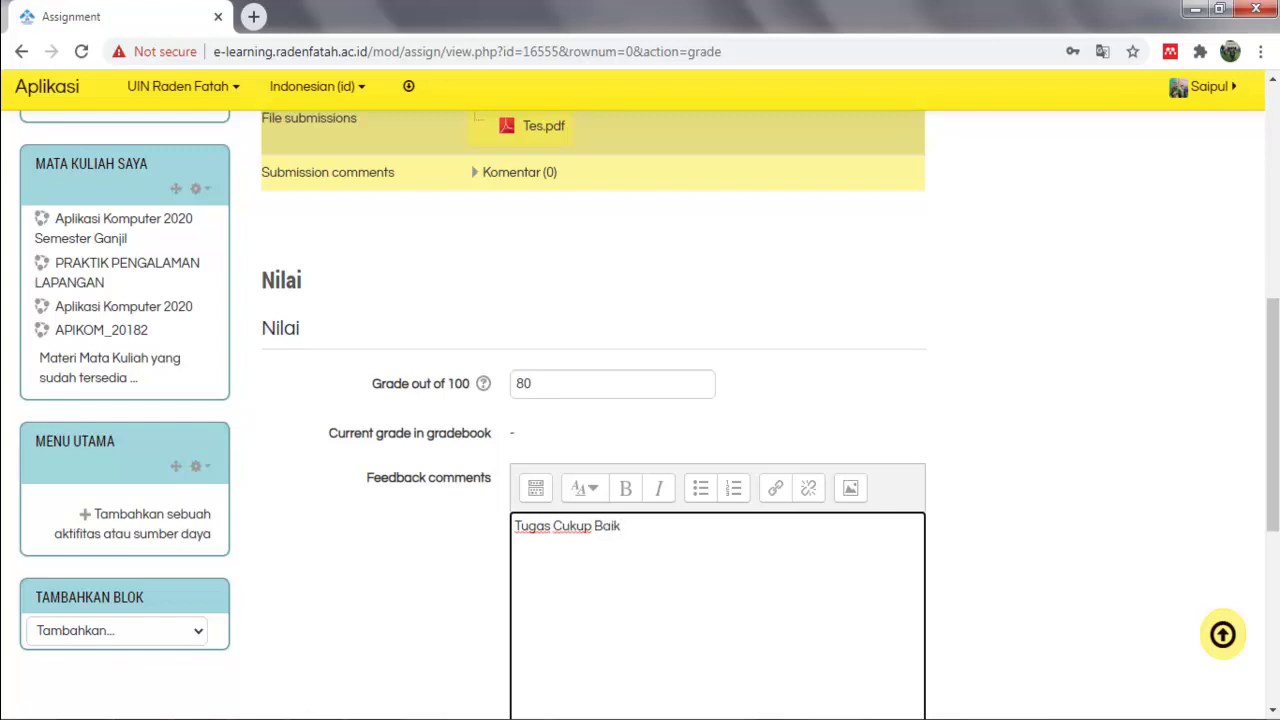
Save the grade, return to the grading table and highlight the 80,00 grade.
scroll(640, 400, "down", 5)
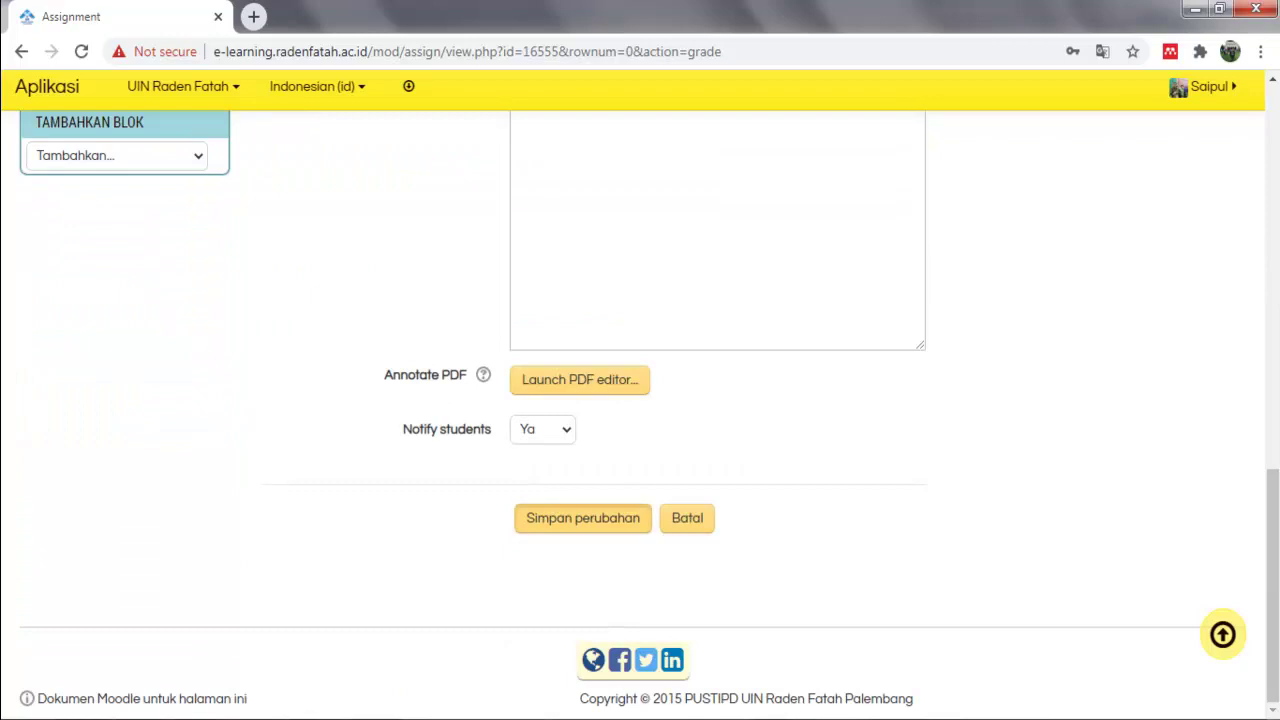
left_click(583, 518)
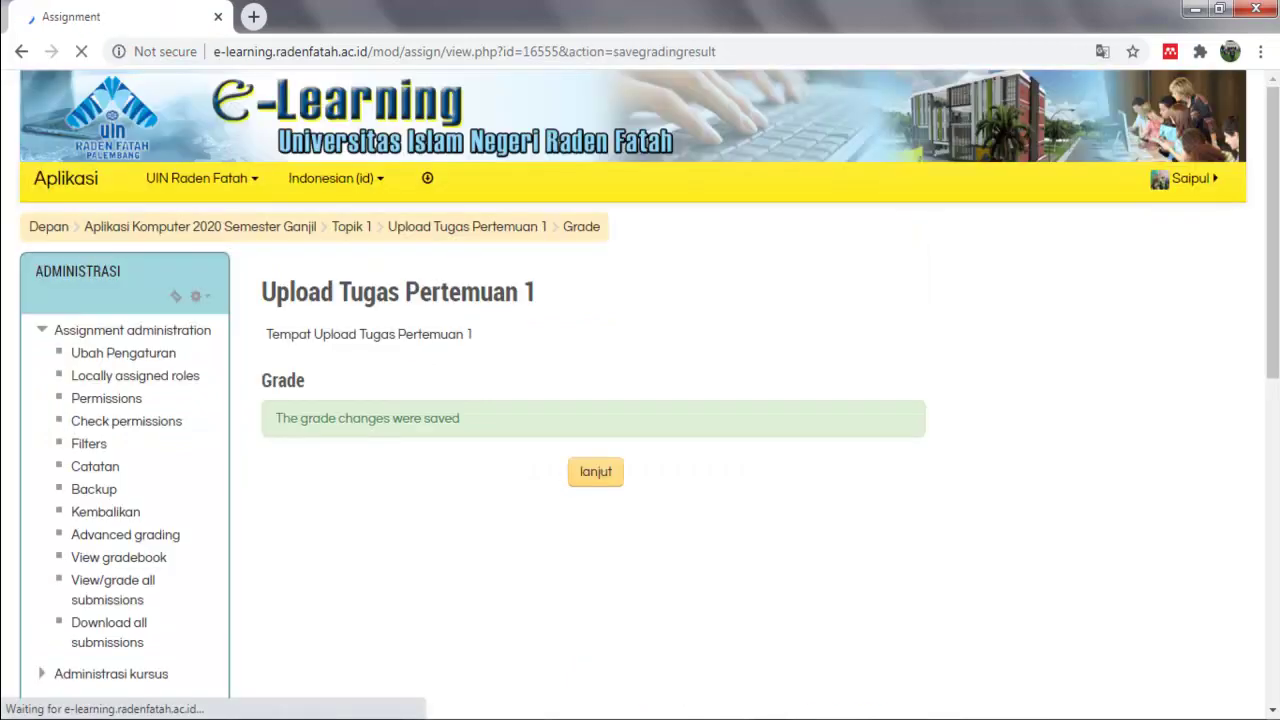
left_click(595, 471)
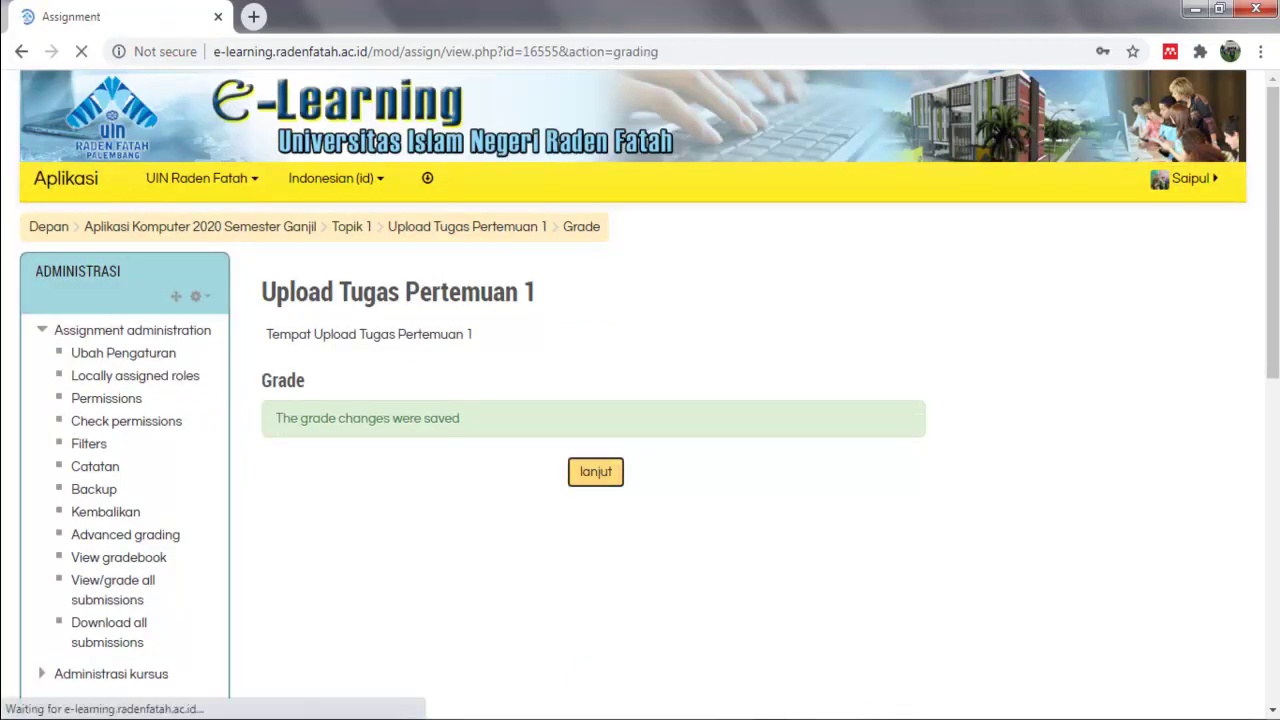
scroll(640, 400, "down", 4)
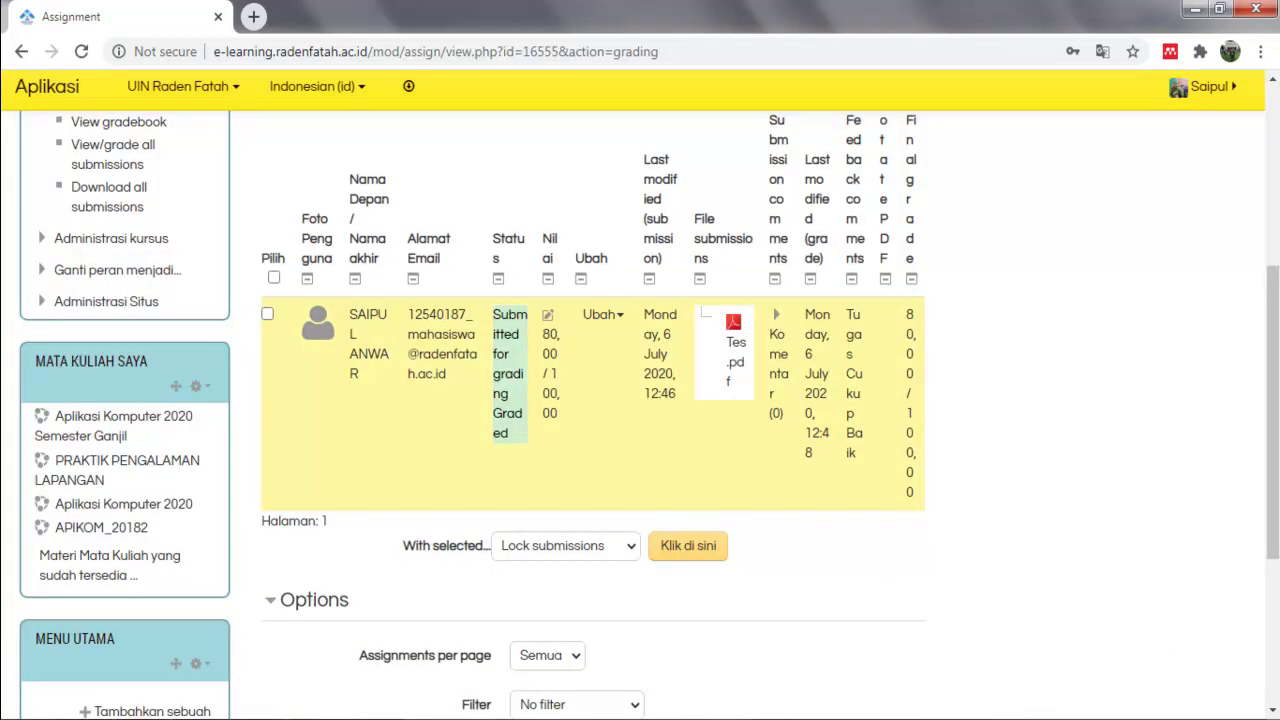
left_click_drag(543, 335, 558, 355)
As the student, highlight the 80,00 grade and Tugas Cukup Baik feedback on Upload Tugas Pertemuan 1.
scroll(640, 400, "down", 5)
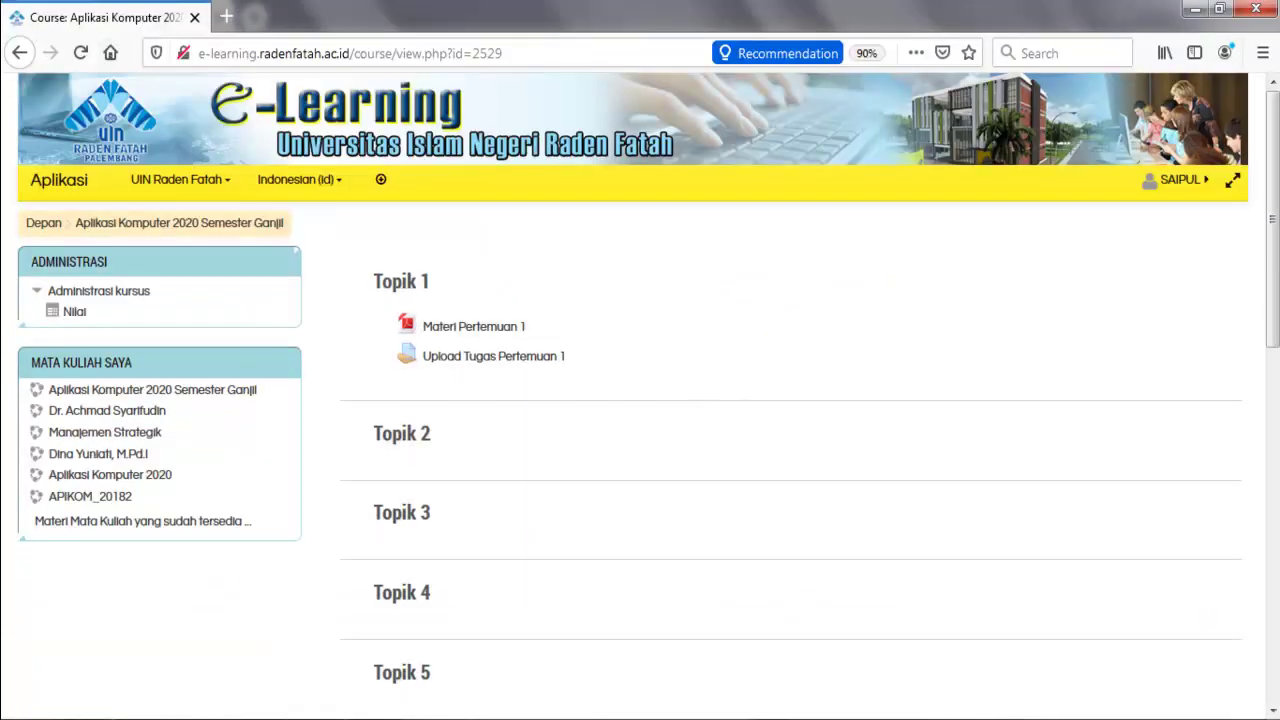
scroll(640, 400, "down", 2)
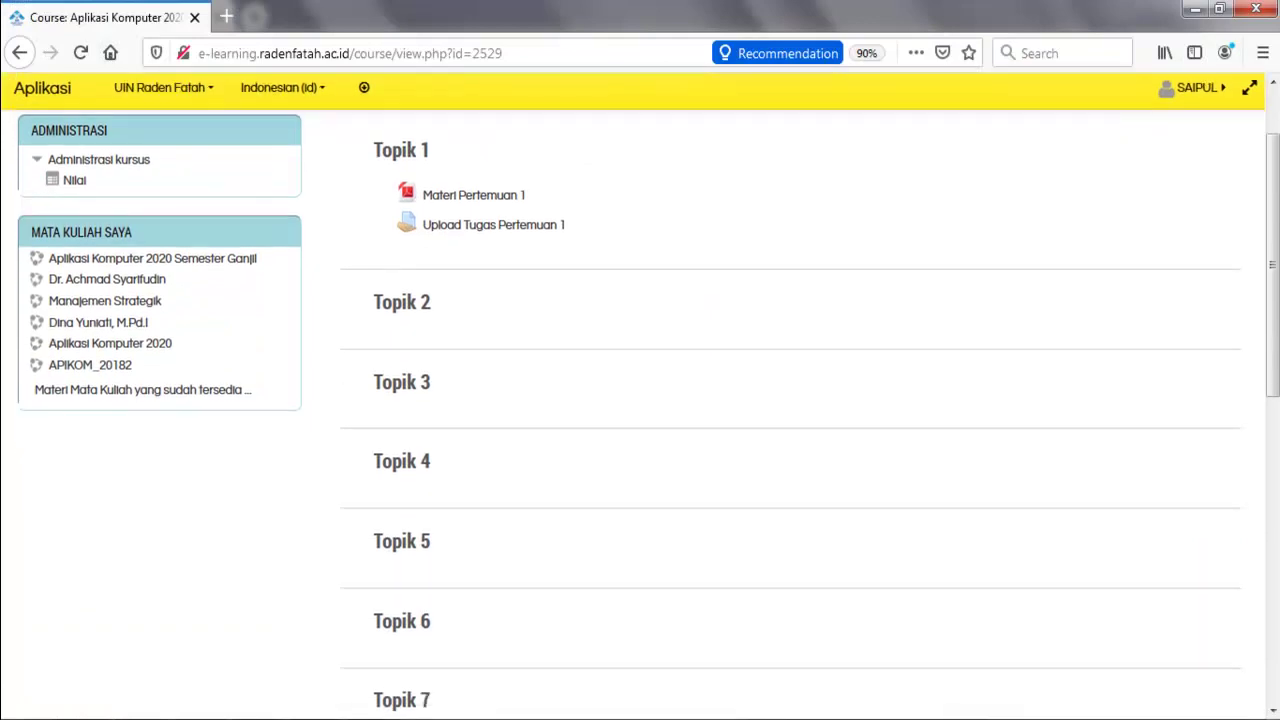
scroll(640, 400, "up", 2)
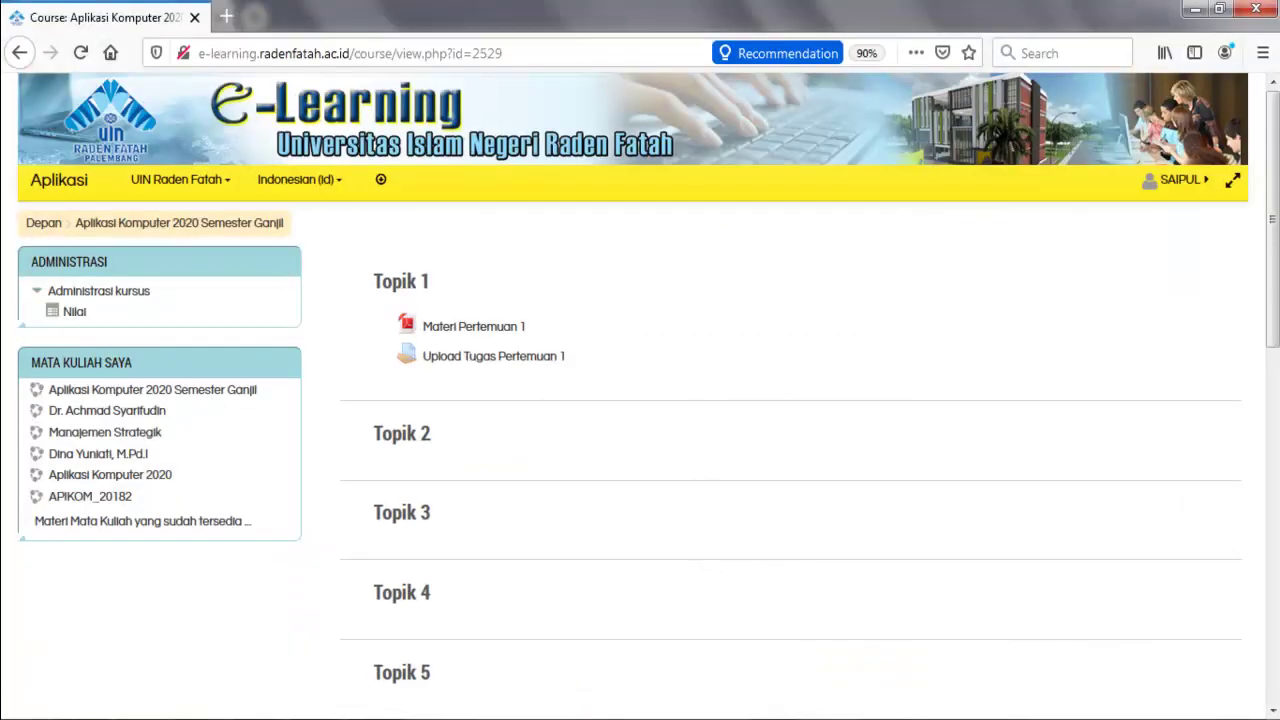
left_click(493, 356)
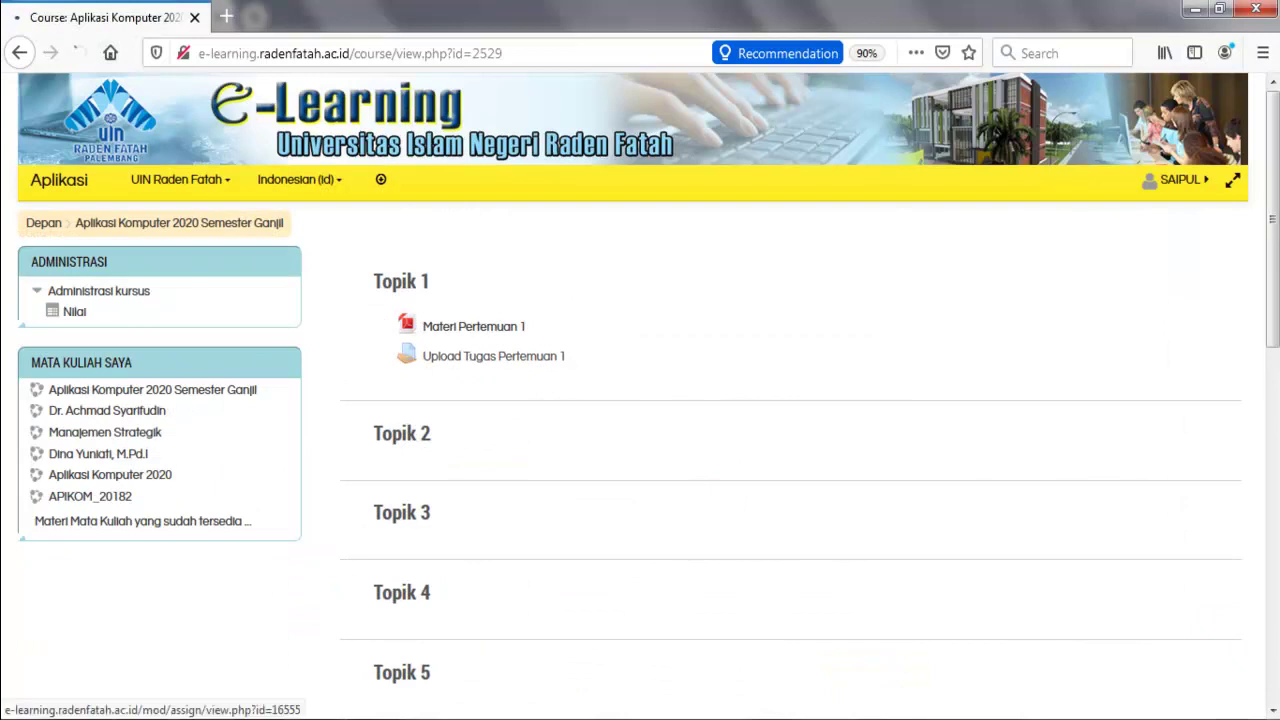
scroll(640, 400, "down", 5)
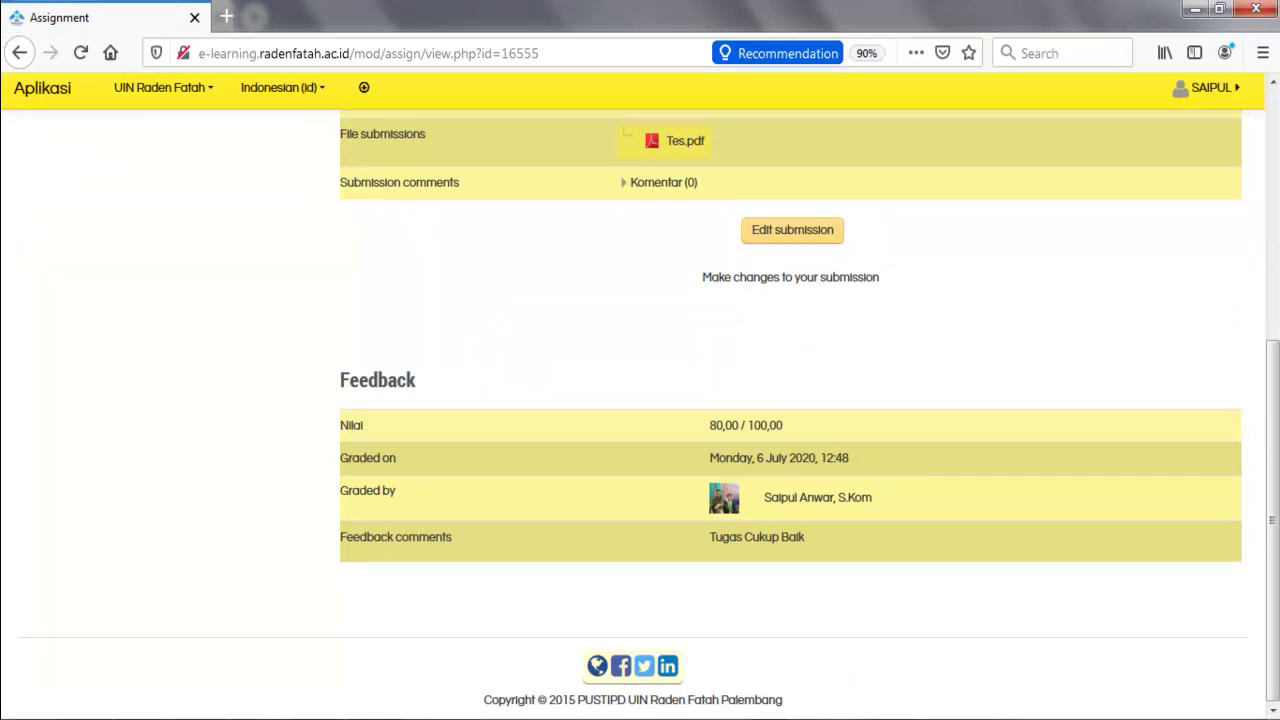
left_click_drag(709, 425, 745, 425)
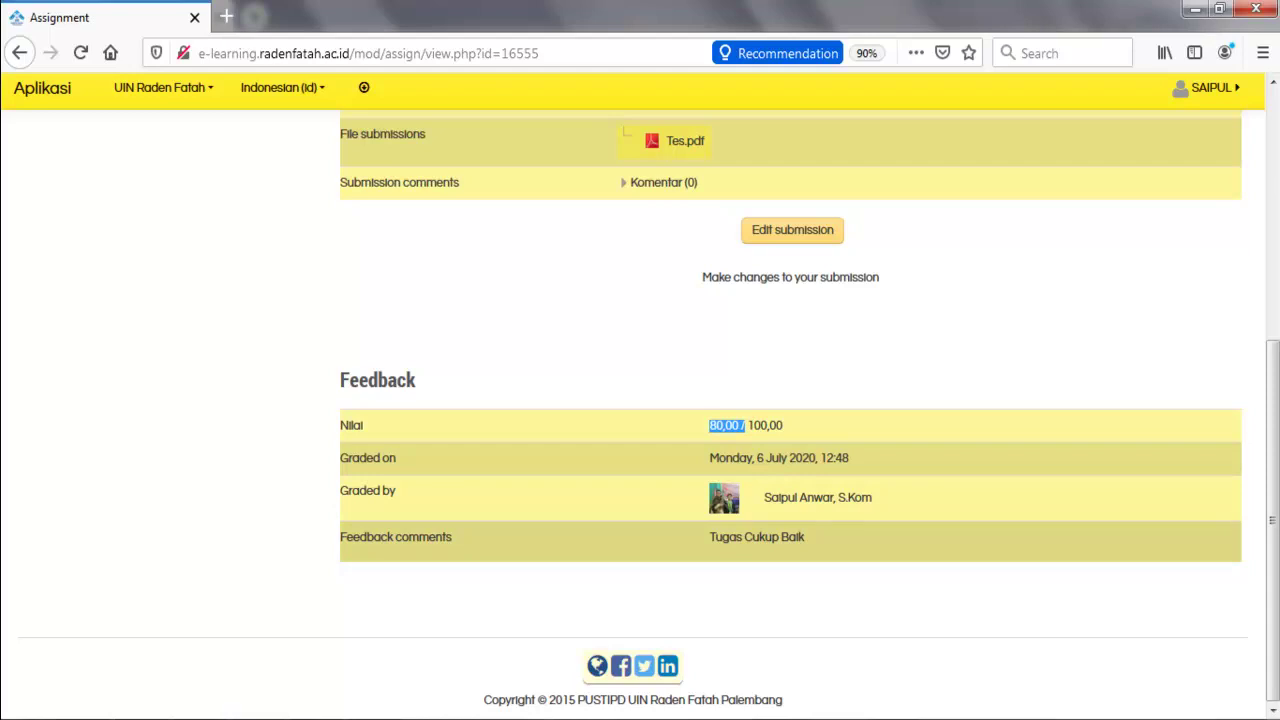
left_click_drag(346, 537, 452, 537)
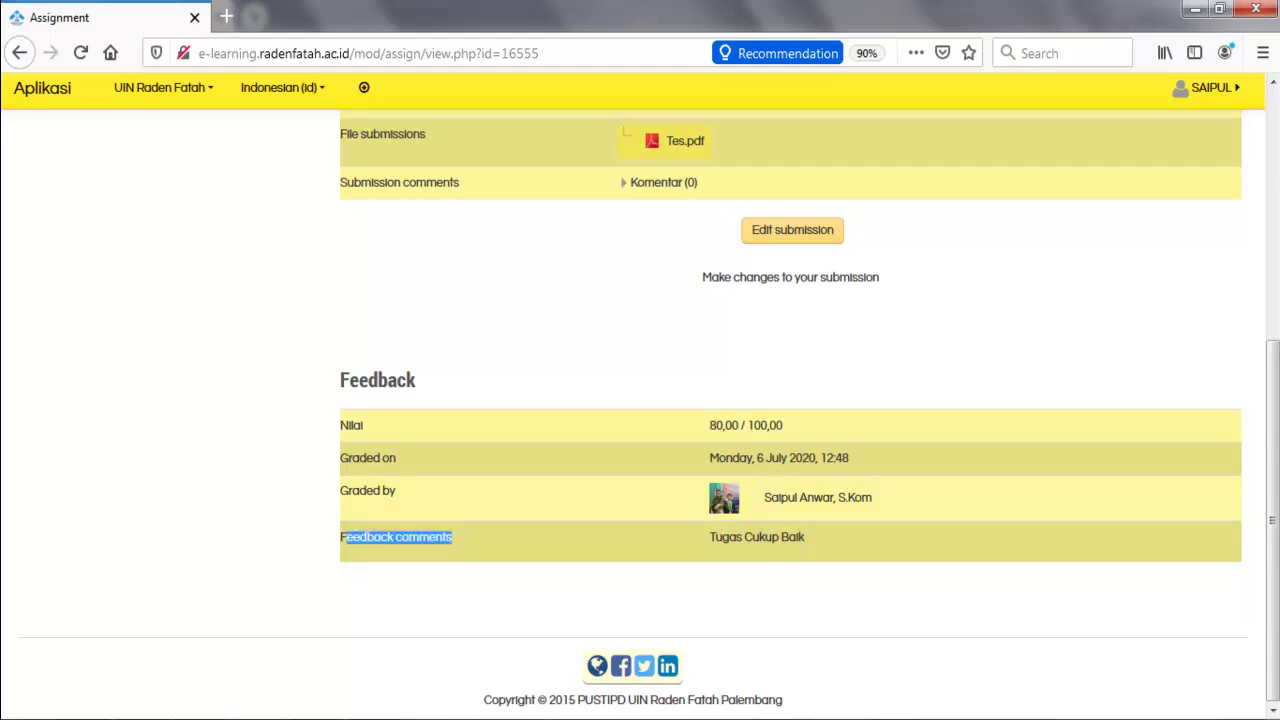
scroll(640, 396, "up", 5)
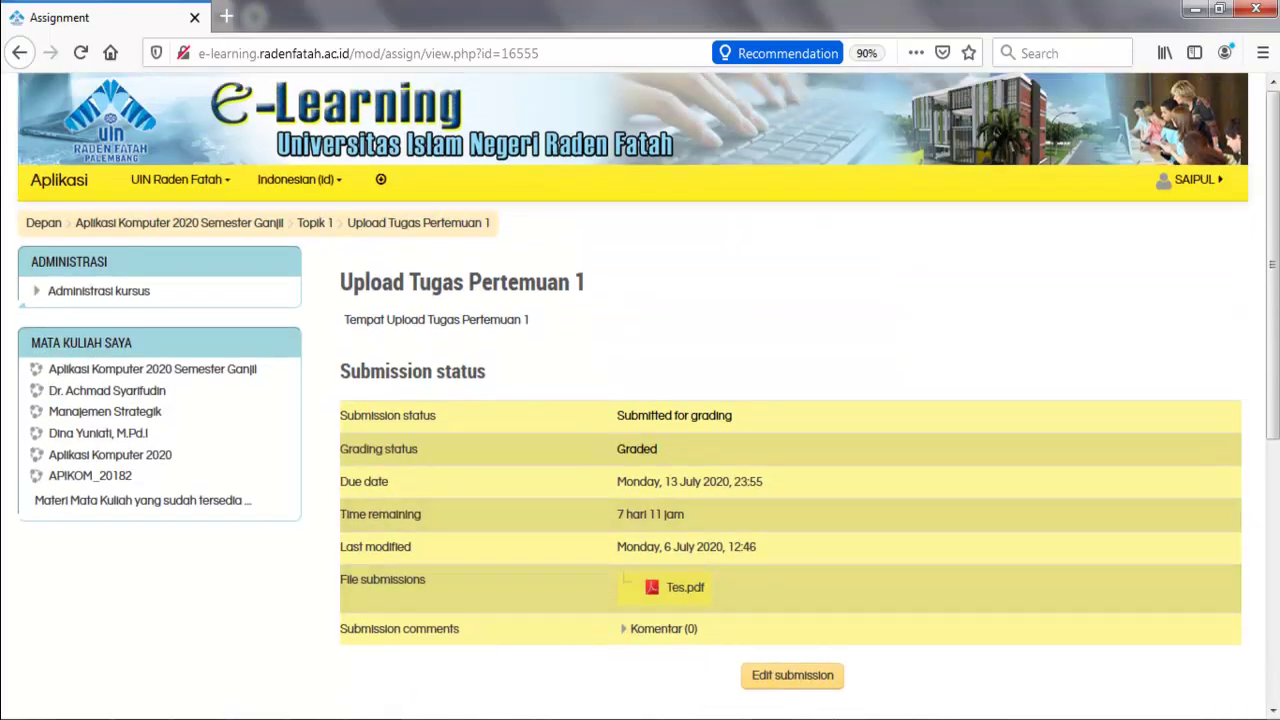
left_click(180, 222)
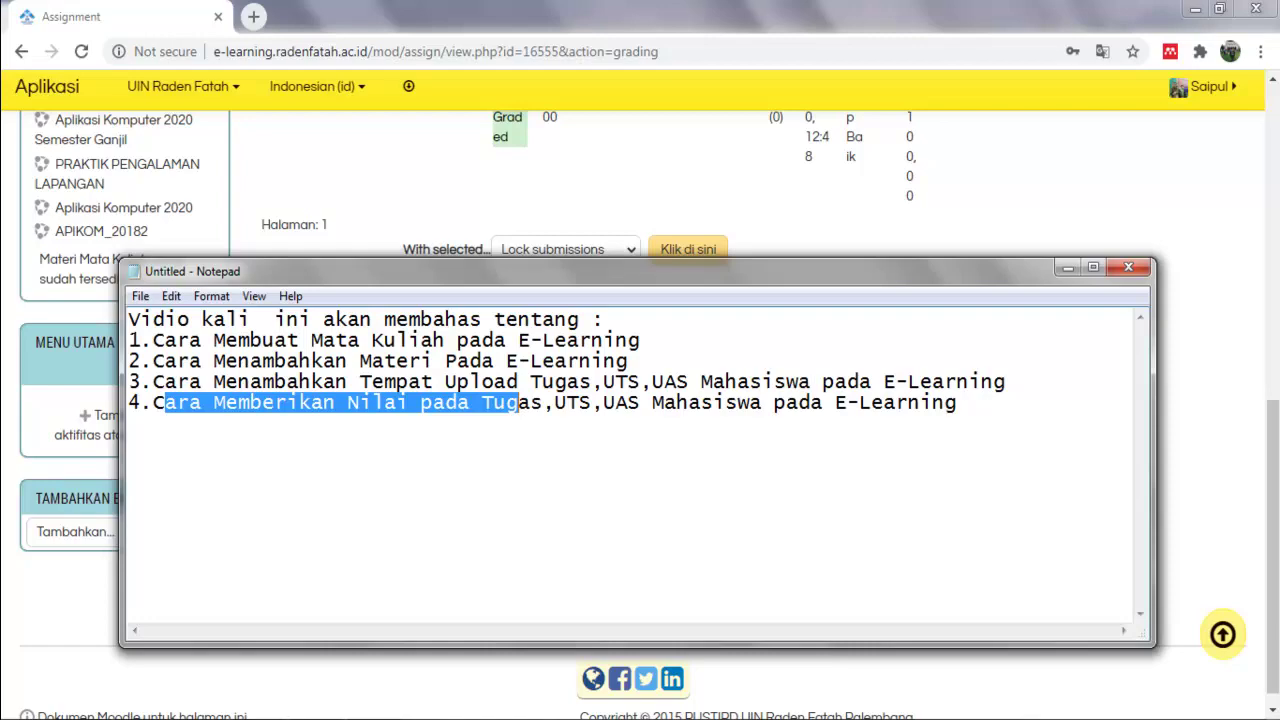
Highlight UTS in the third outline topic, then scroll the Moodle grading page back up.
left_click_drag(604, 382, 640, 382)
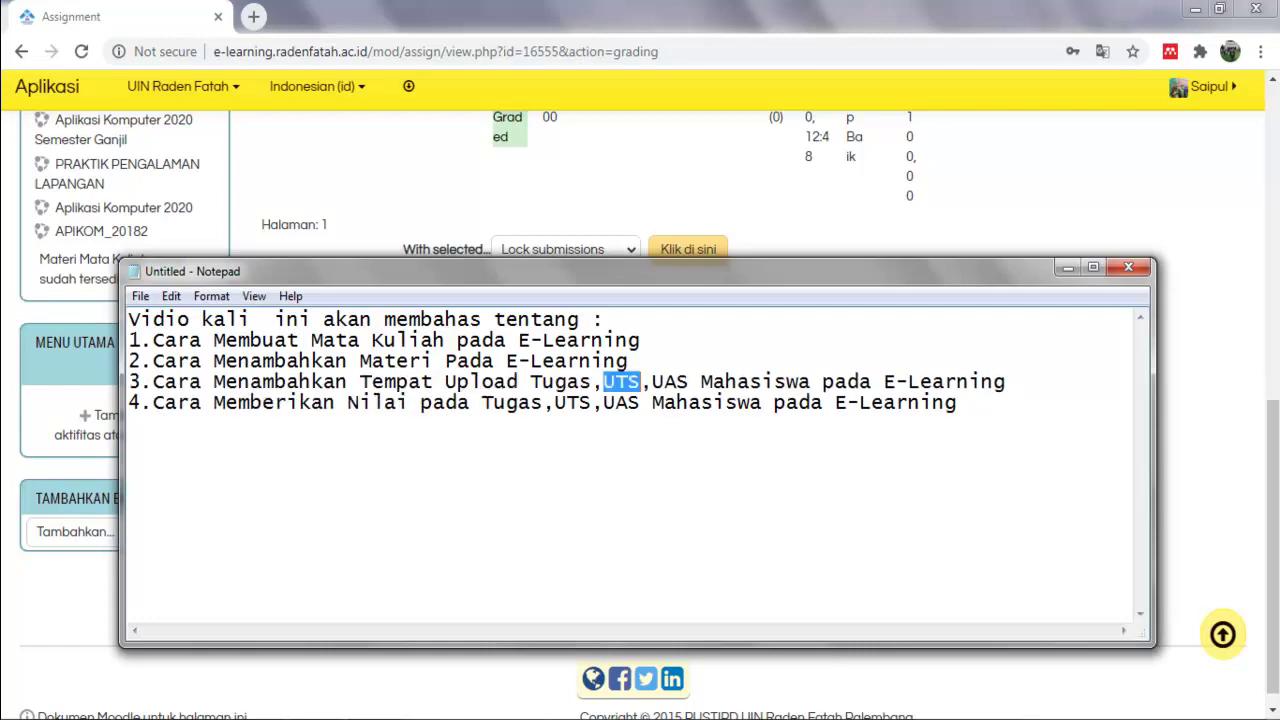
left_click_drag(1272, 500, 1272, 270)
scroll(1200, 300, "up", 3)
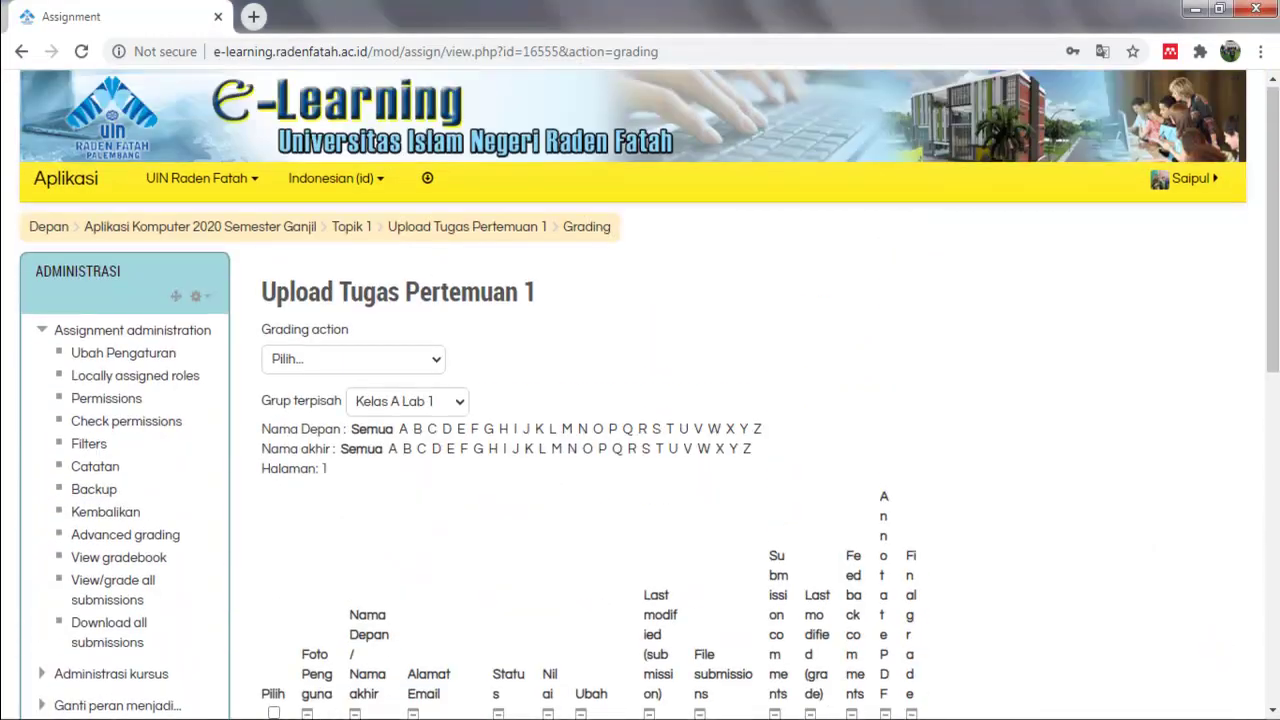
Return via site home to Aplikasi Komputer 2020 Semester Ganjil, scroll its topics, then launch Chrome from the desktop.
left_click(49, 227)
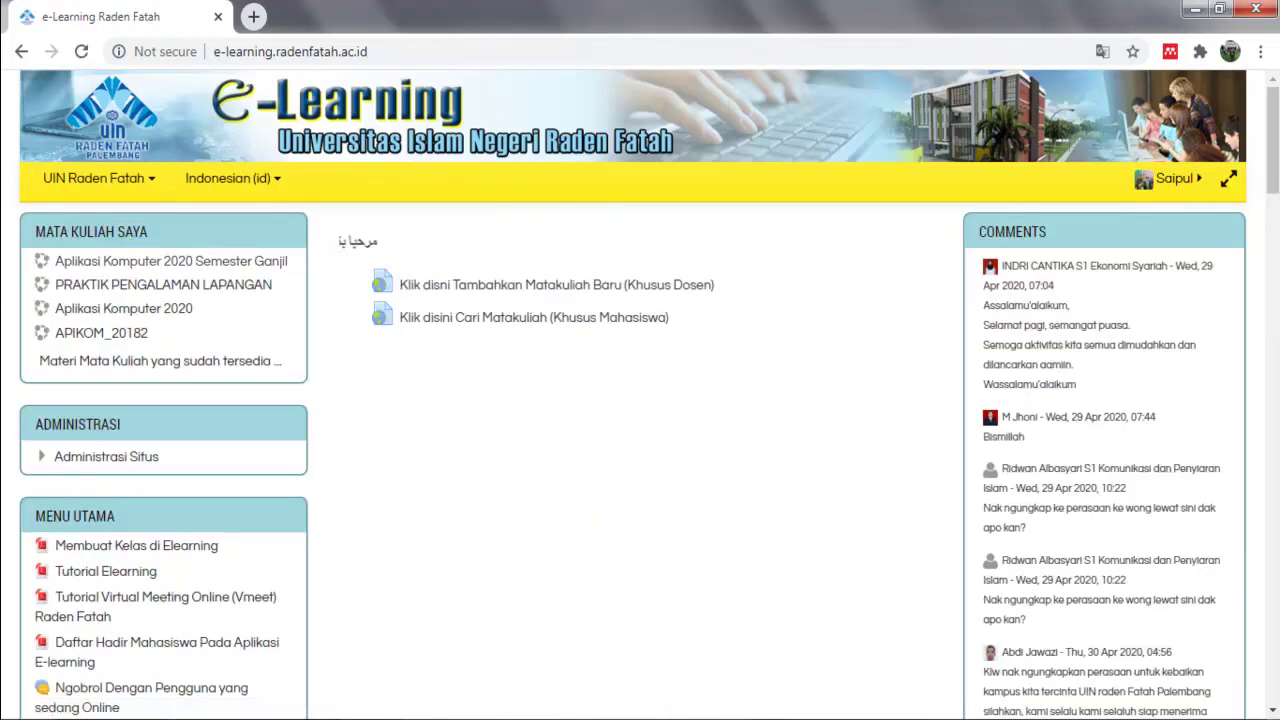
left_click(171, 260)
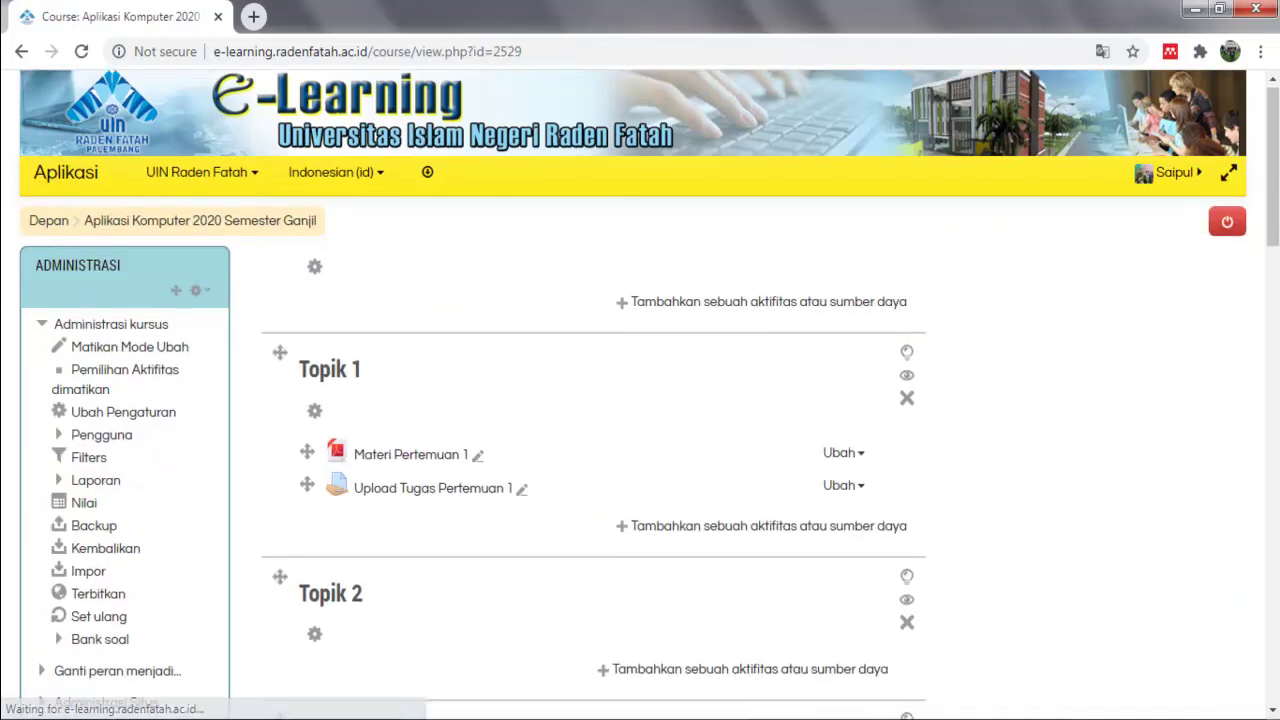
scroll(640, 400, "down", 3)
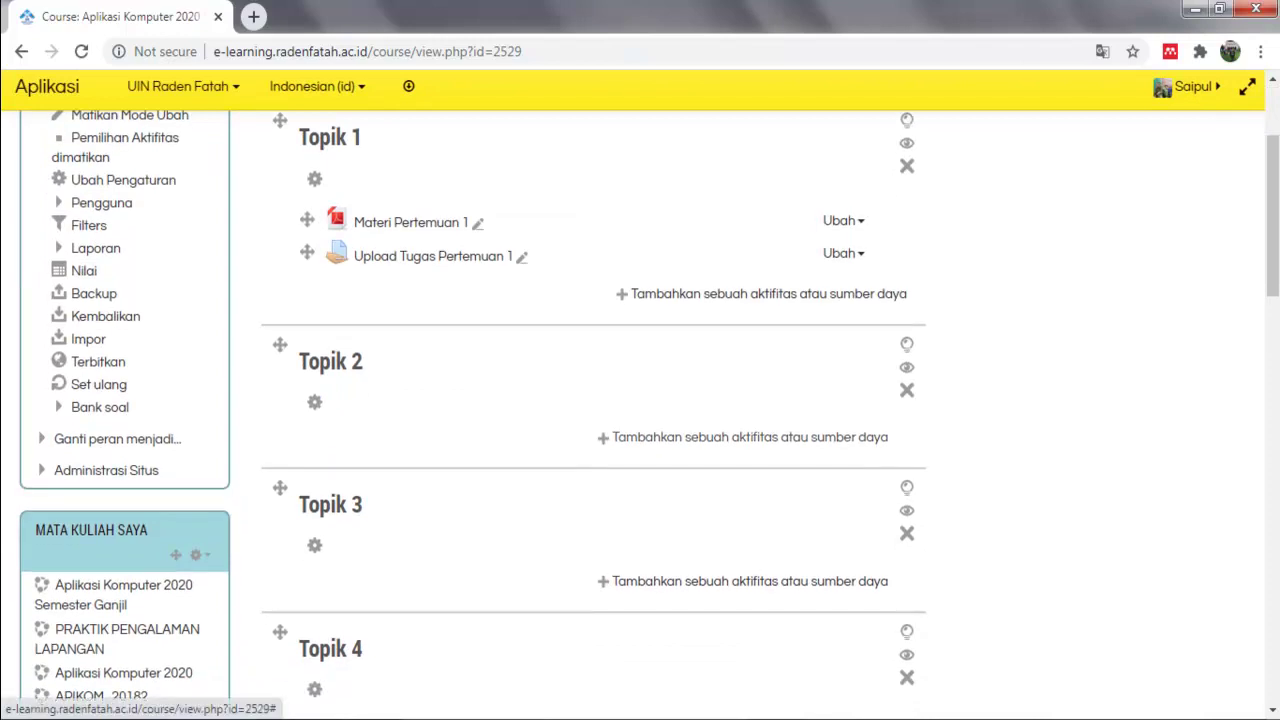
scroll(640, 414, "down", 1)
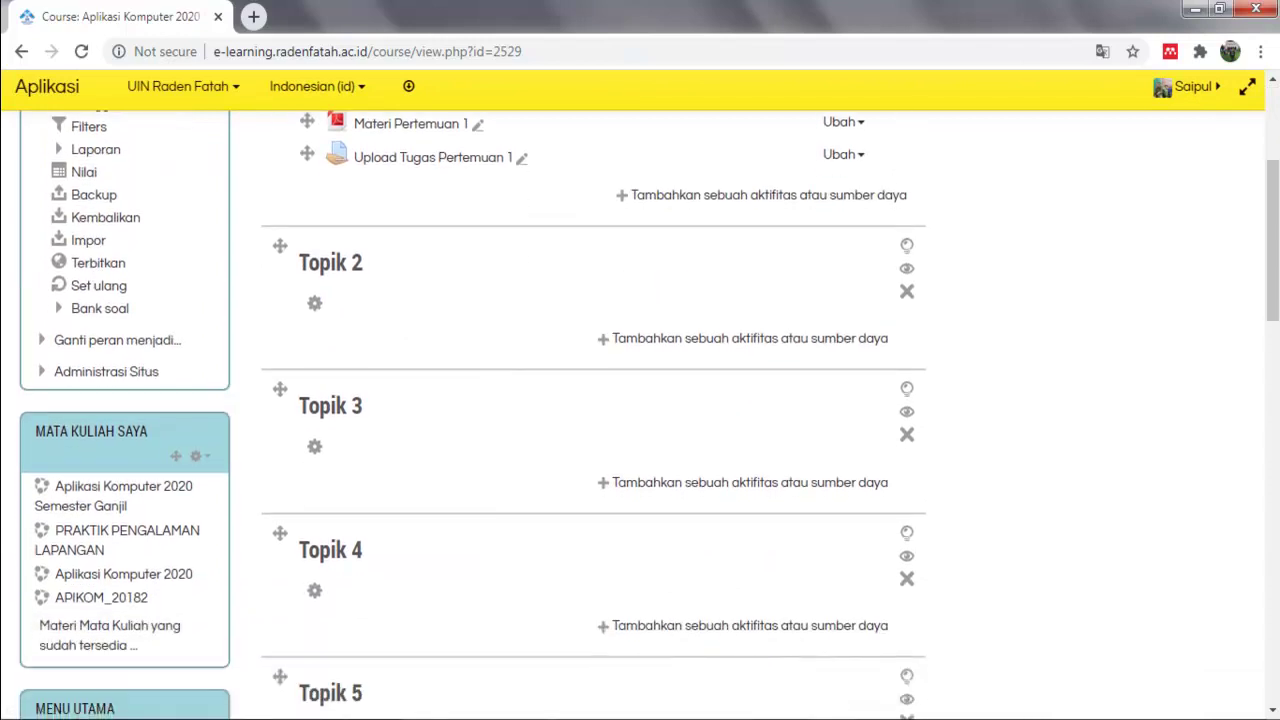
scroll(640, 414, "up", 1)
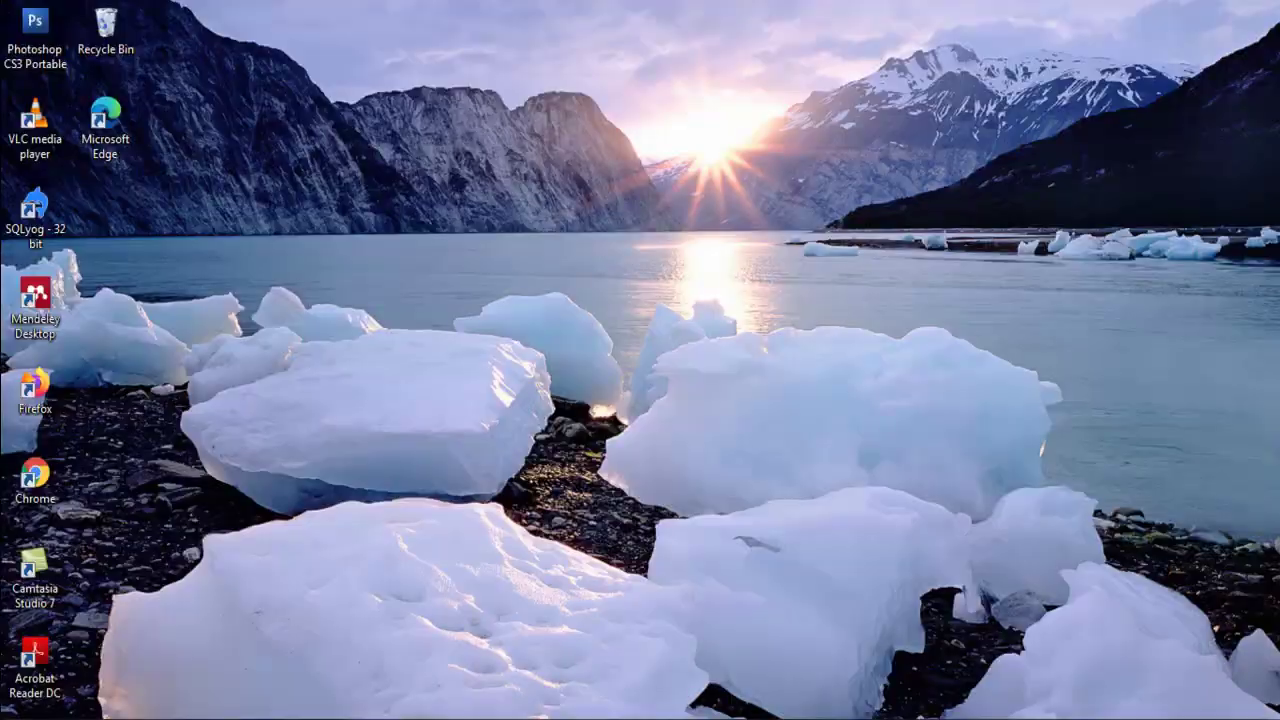
double_click(35, 480)
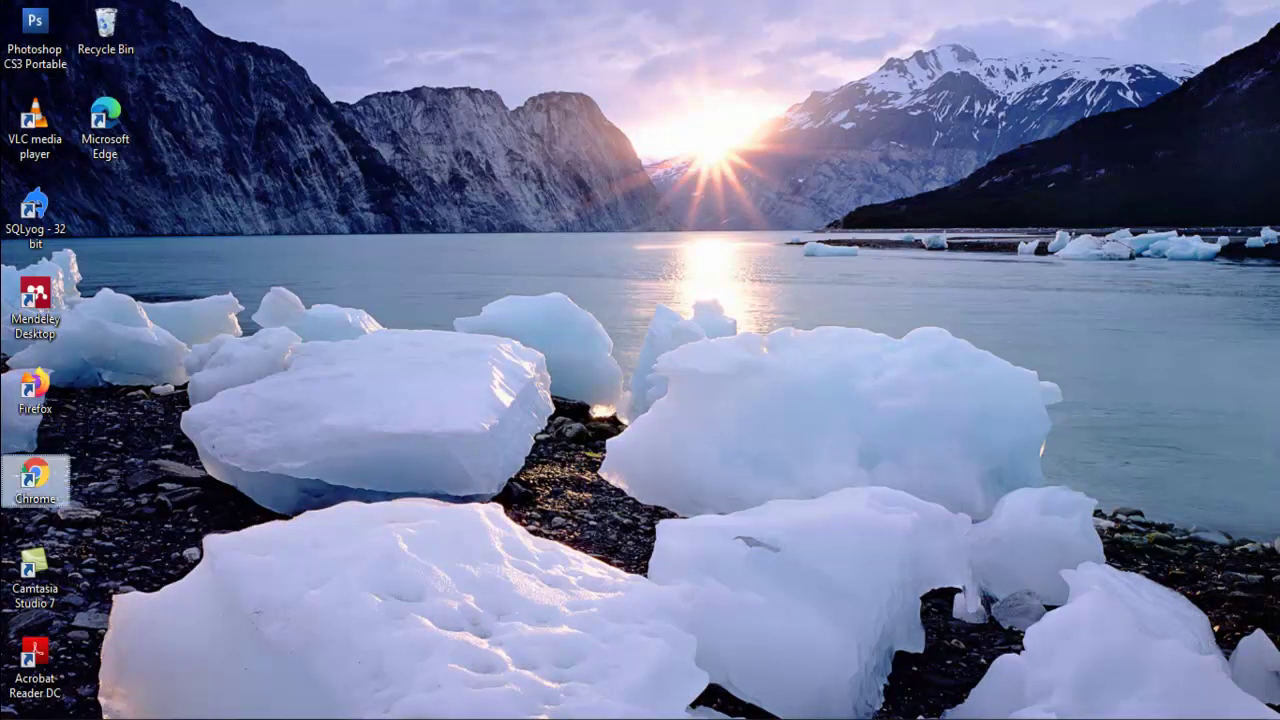